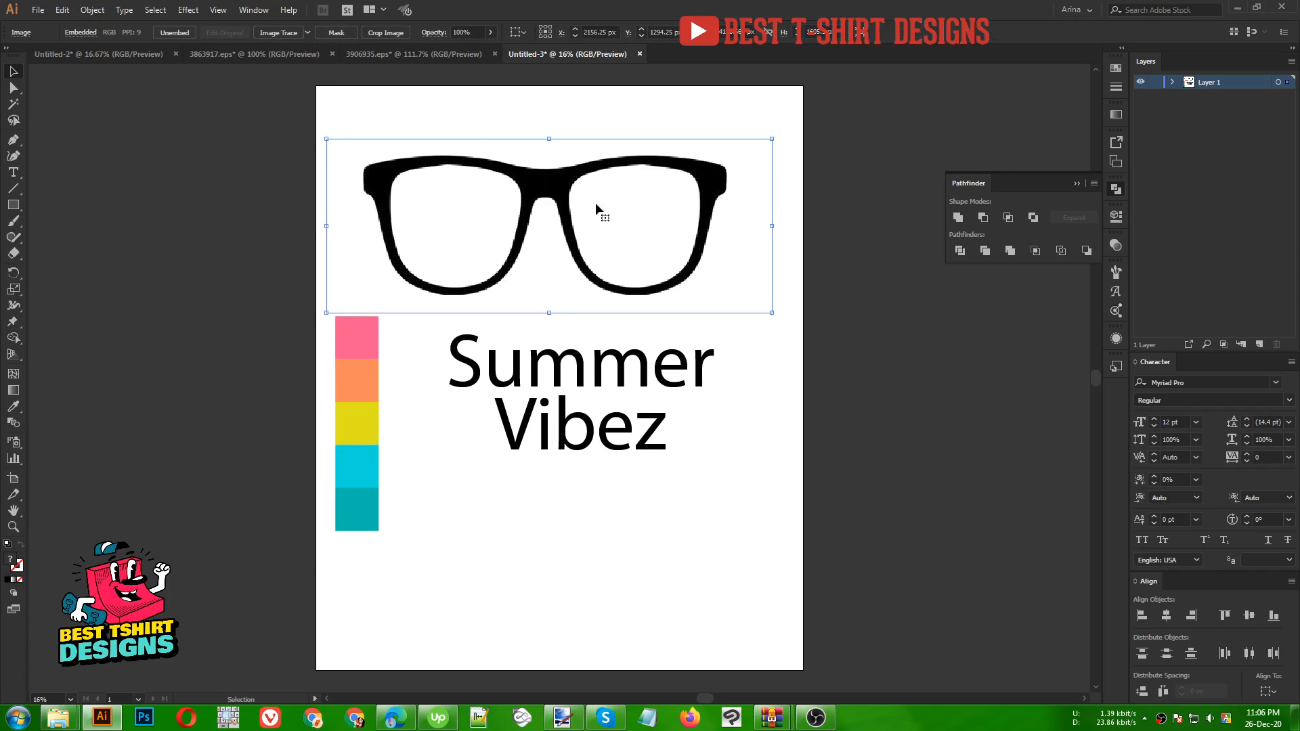
Trace the glasses image with the Silhouettes preset, expand it, and place it small near the artboard's upper-left corner.
click(306, 33)
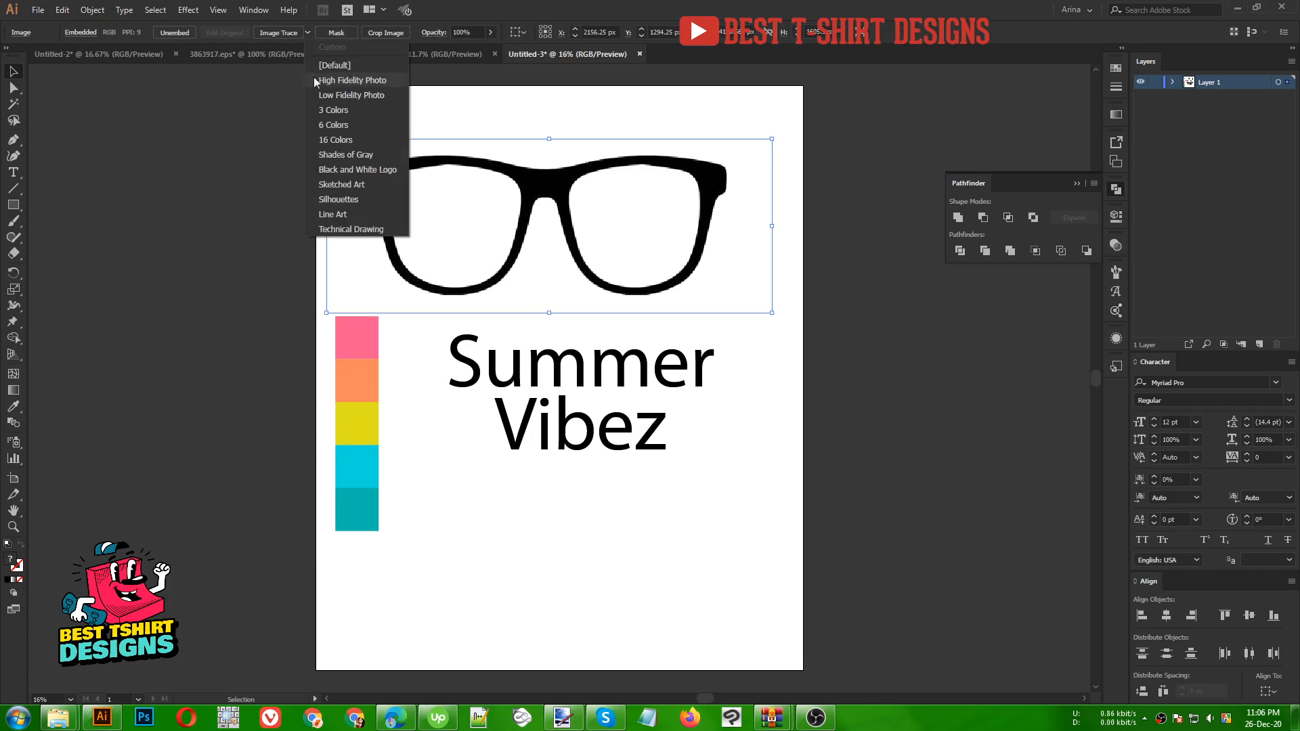
click(352, 195)
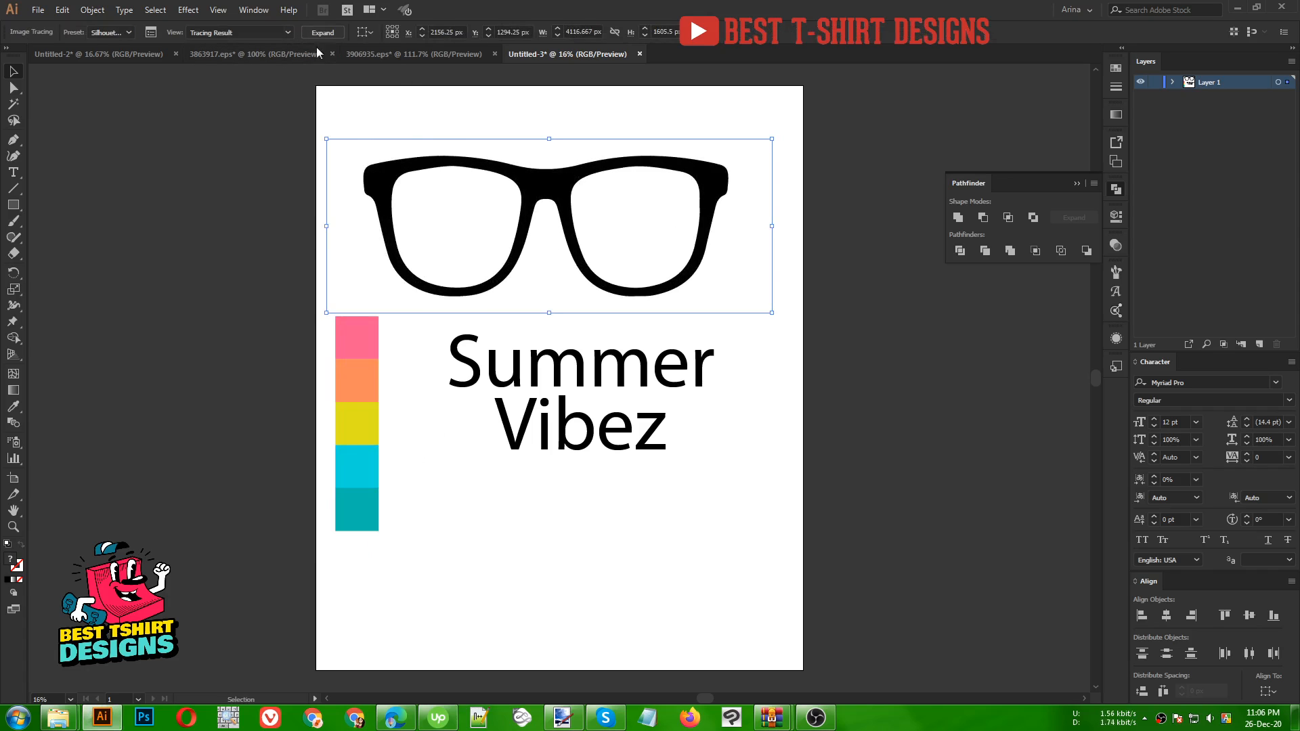
click(323, 32)
drag(727, 224, 477, 171)
click(547, 233)
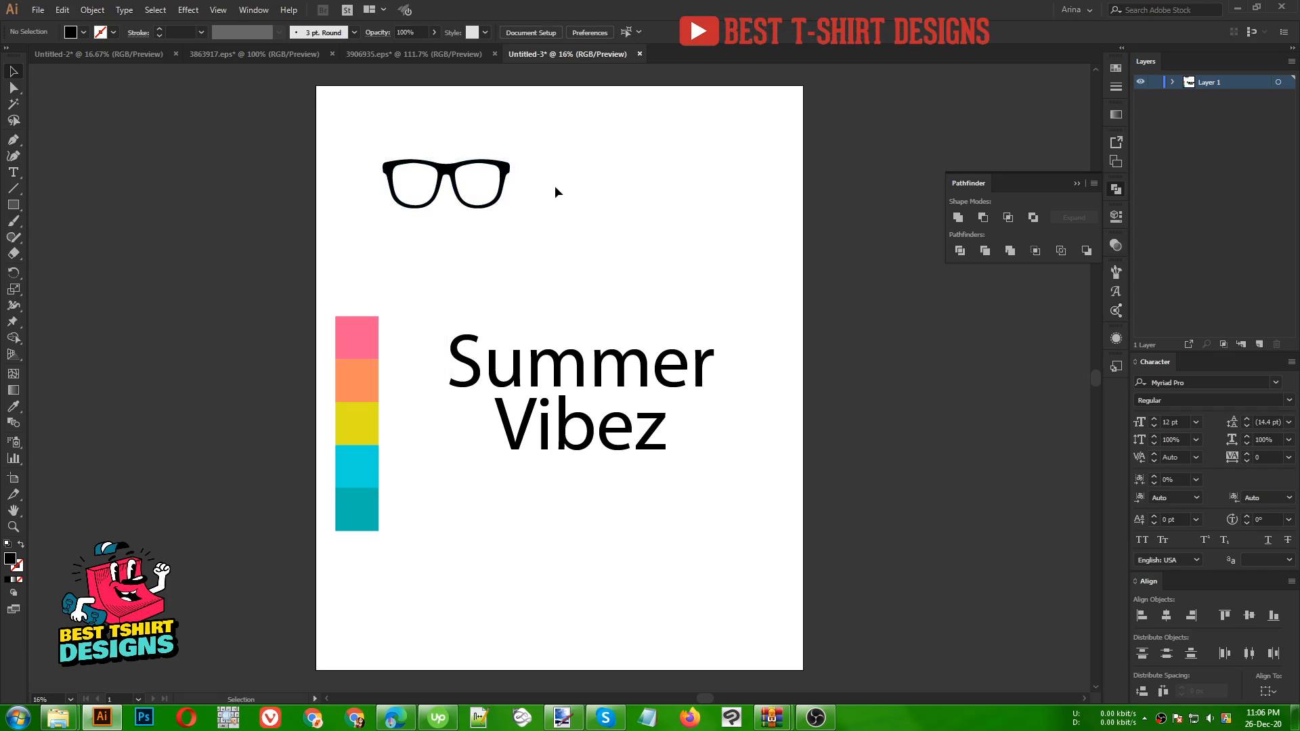
Copy the large left palm tree from 3863917.eps into Untitled-3 and place it enlarged beside the glasses.
click(276, 54)
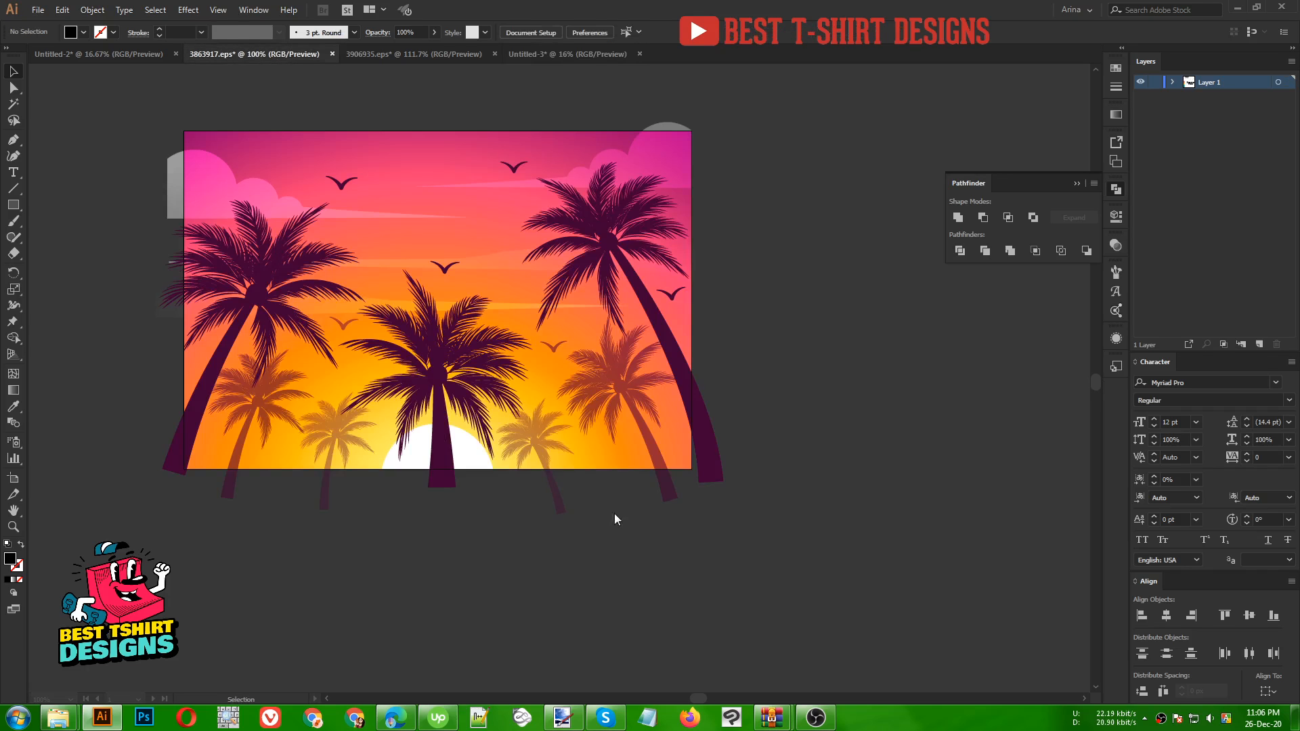
click(254, 324)
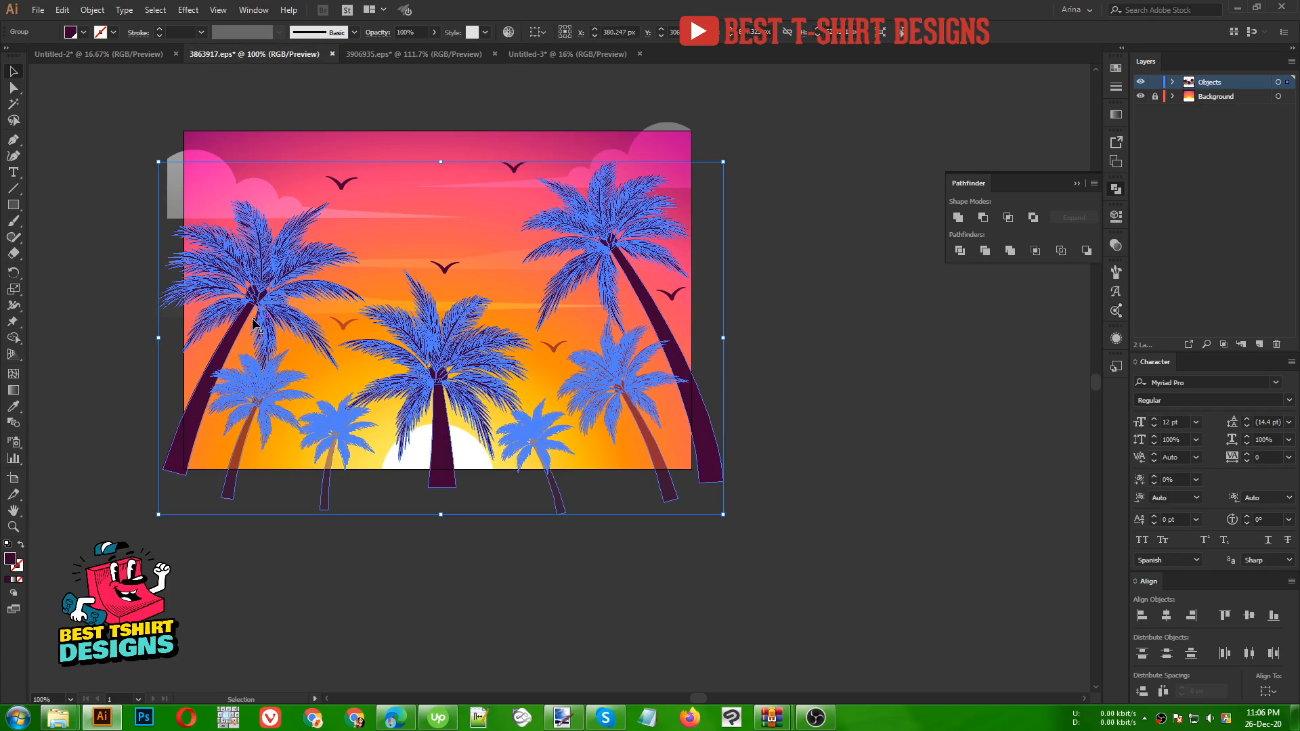
double_click(254, 324)
click(257, 326)
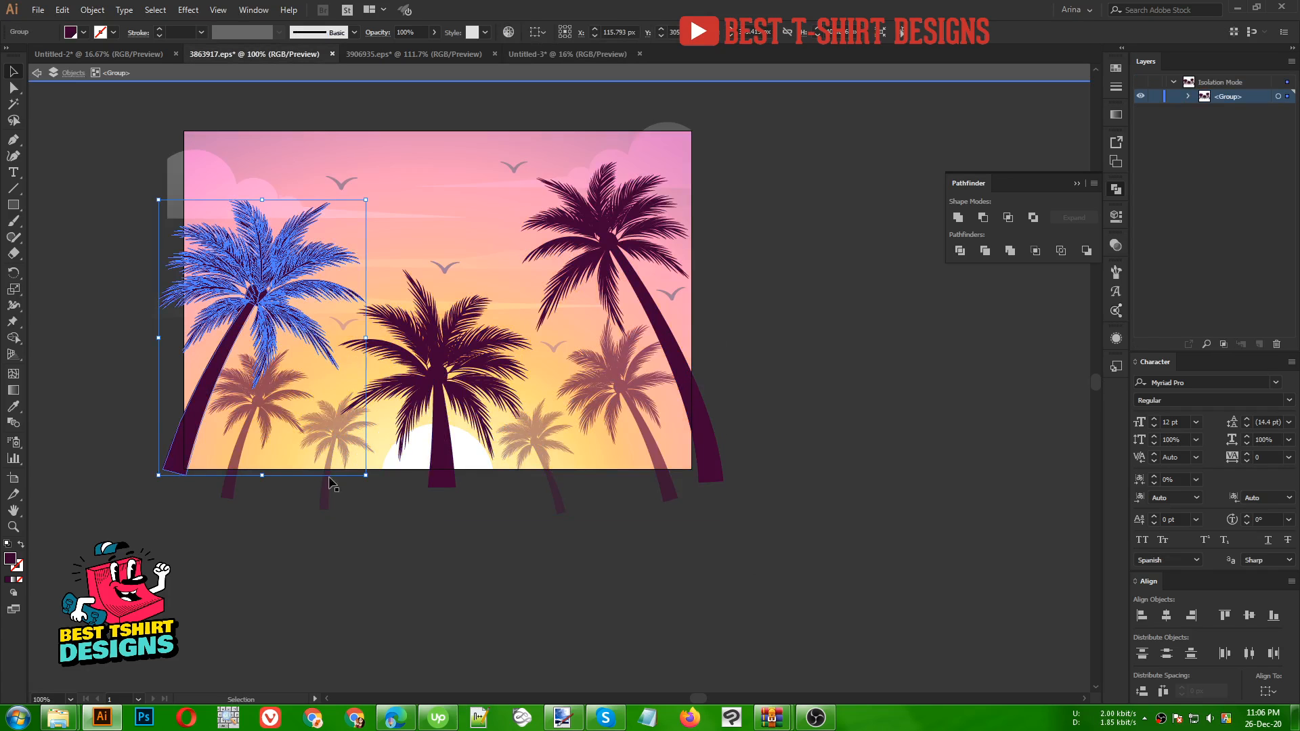
double_click(568, 97)
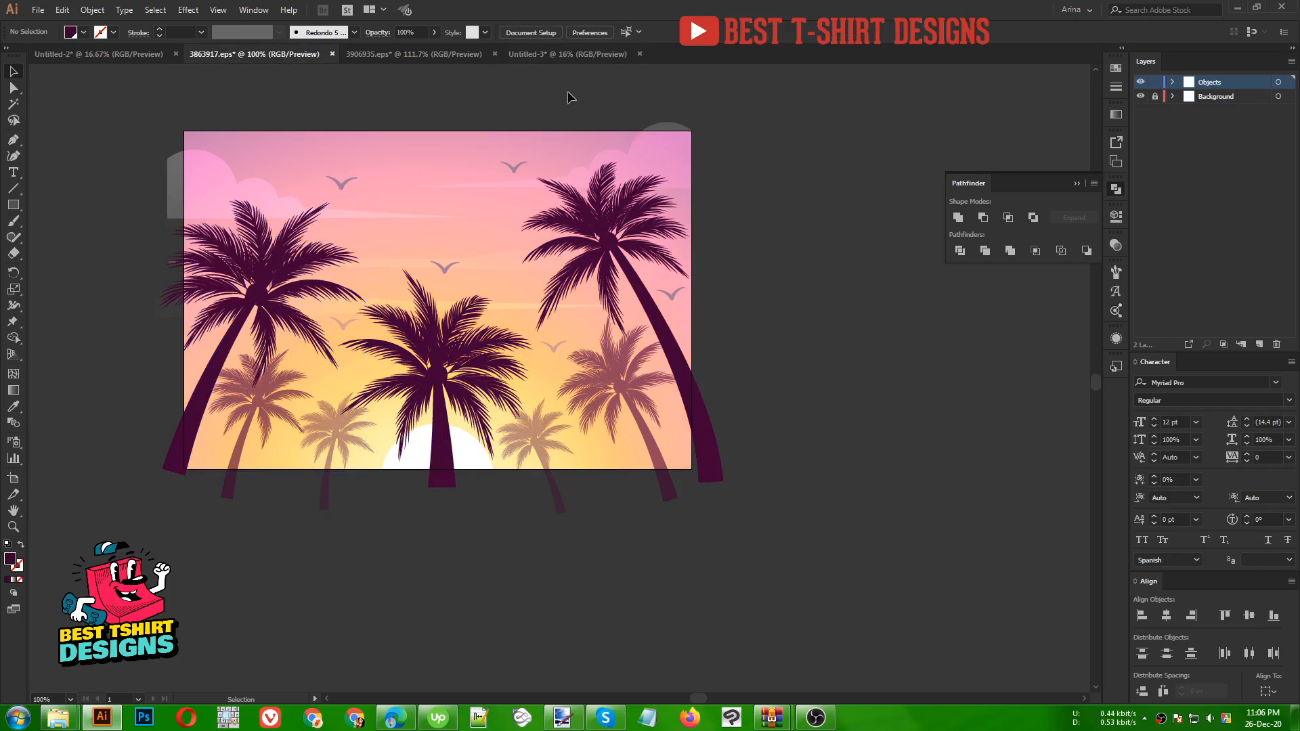
click(543, 55)
key(ctrl+v)
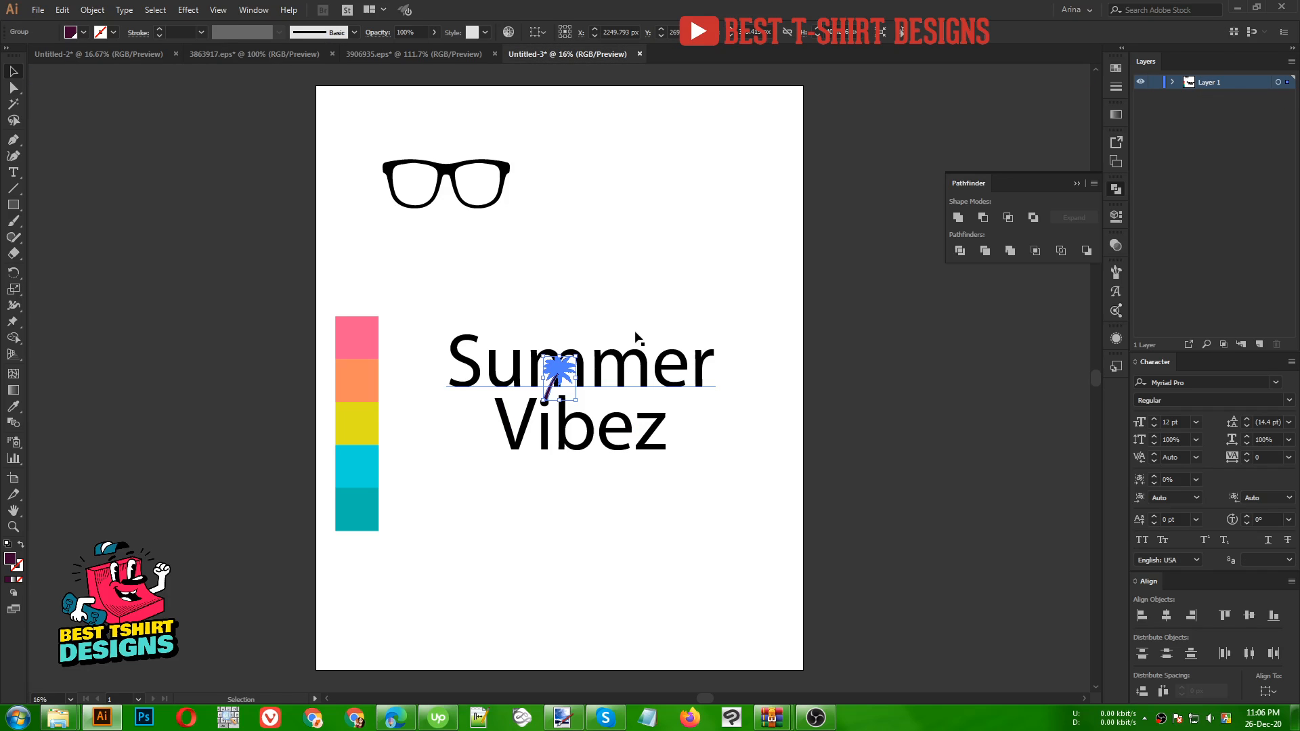
drag(562, 355, 643, 190)
click(463, 68)
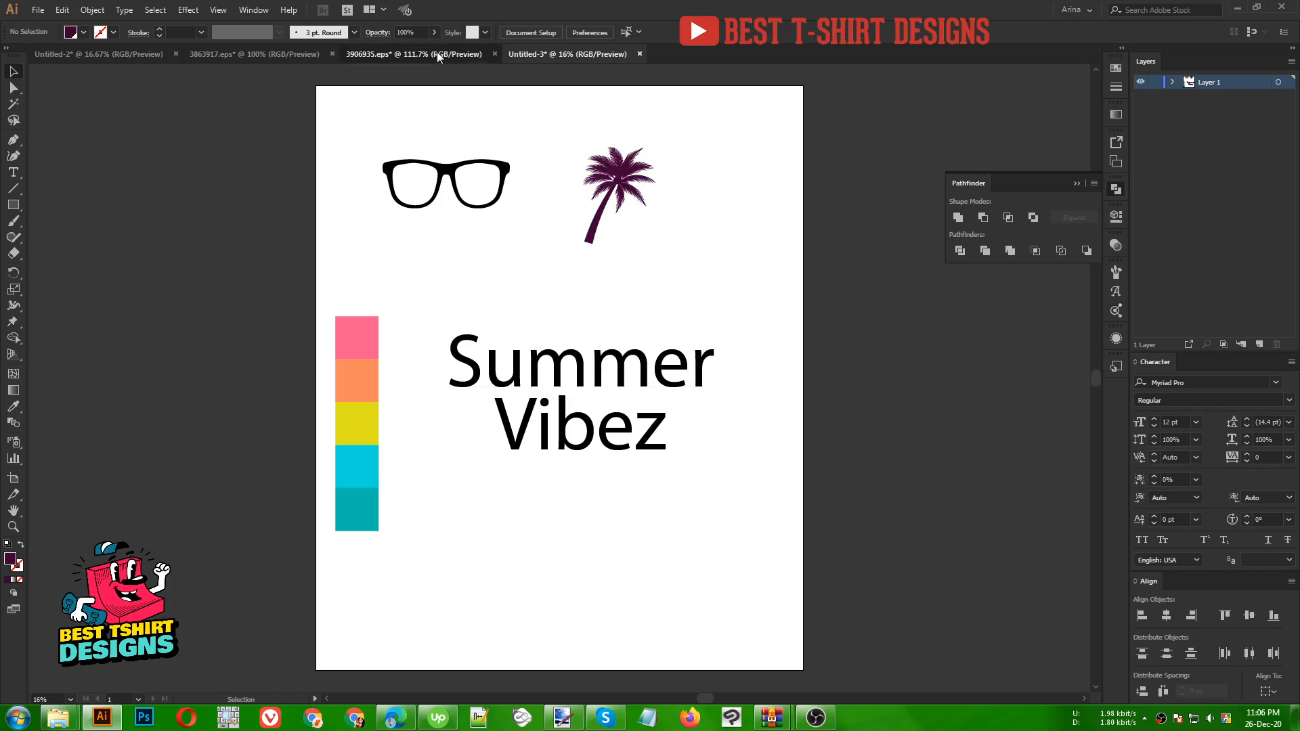
Copy the surfboard, coconut drink, deck chair and umbrella from 3906935.eps into Untitled-3, placing them below the Vibez text.
click(437, 52)
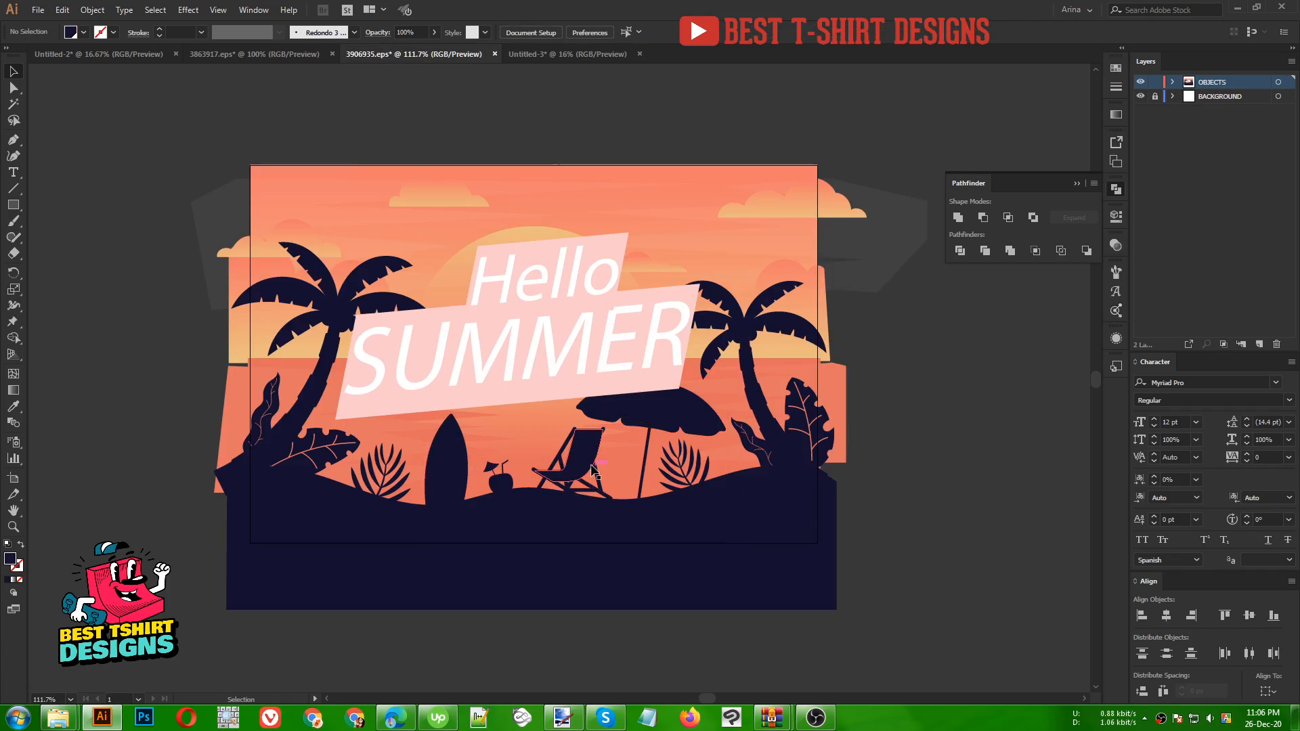
drag(572, 467, 505, 482)
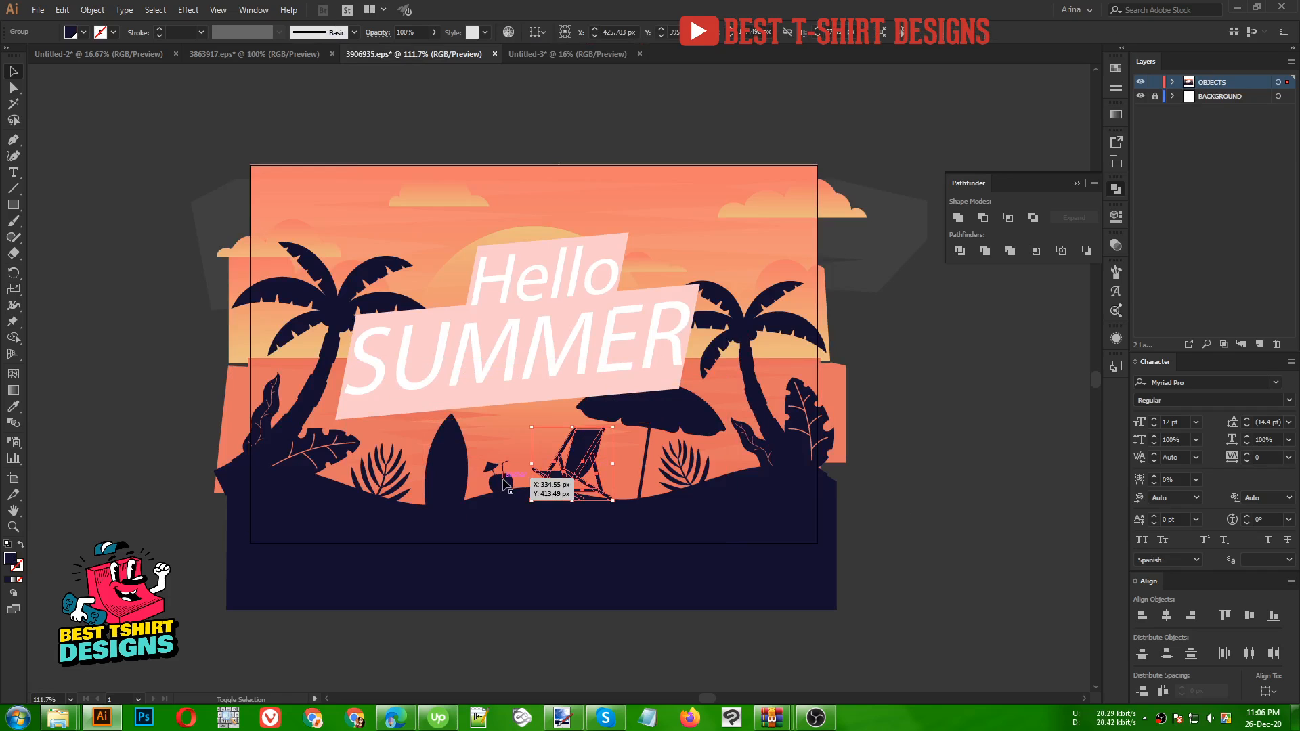
drag(730, 522, 469, 474)
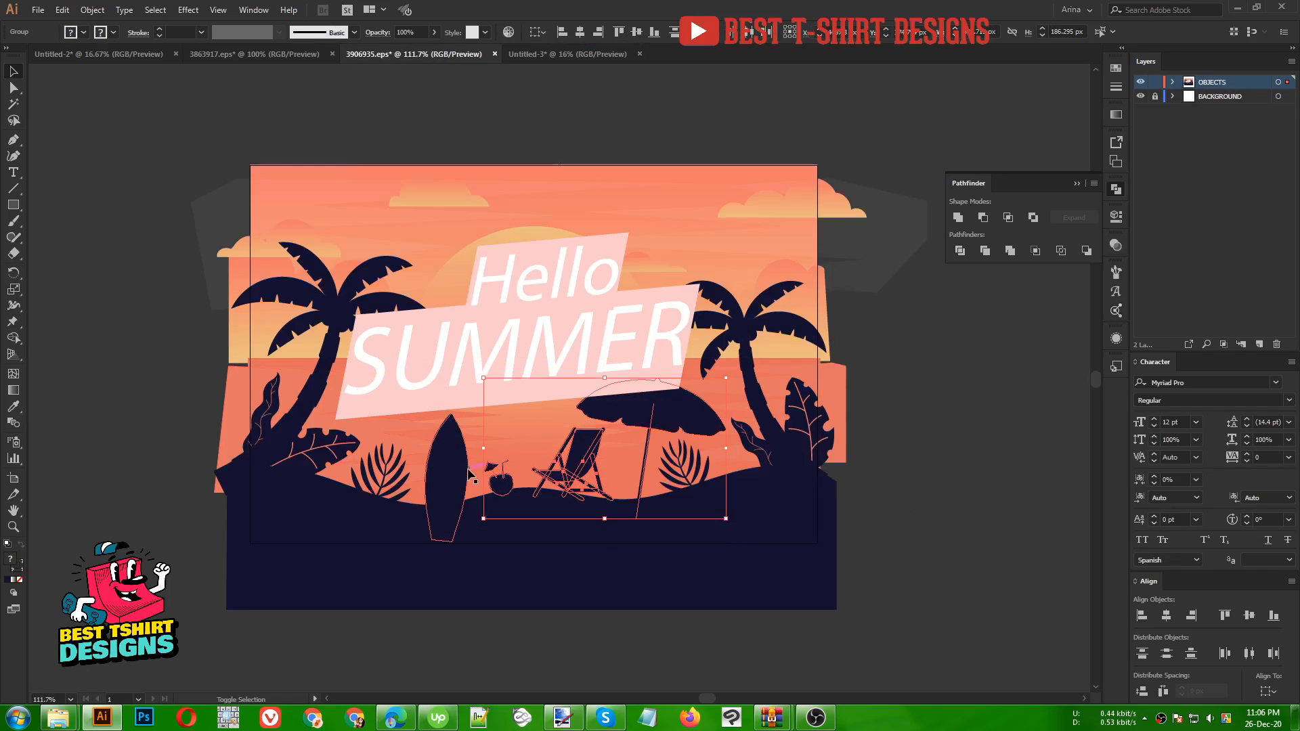
shift+click(463, 476)
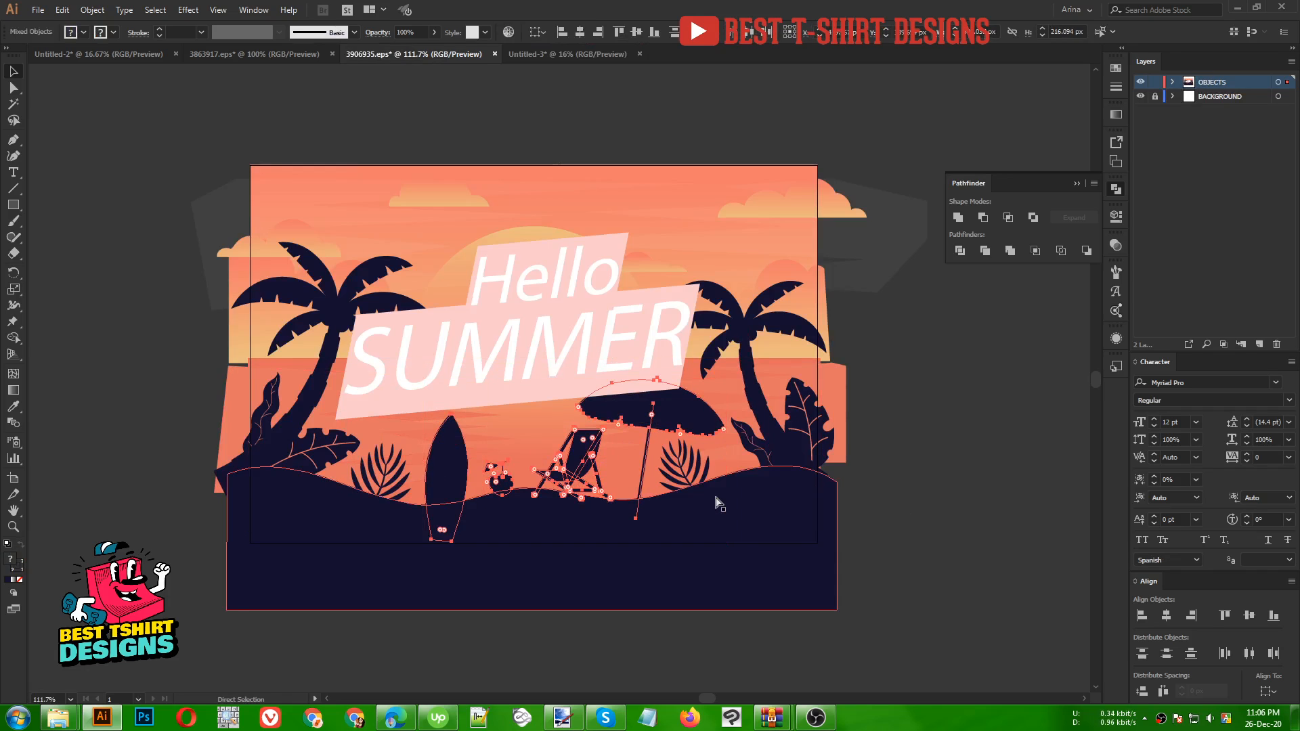
click(542, 54)
mouse_move(541, 54)
mouse_down()
mouse_move(589, 249)
mouse_move(560, 373)
mouse_move(560, 285)
mouse_move(566, 535)
mouse_up()
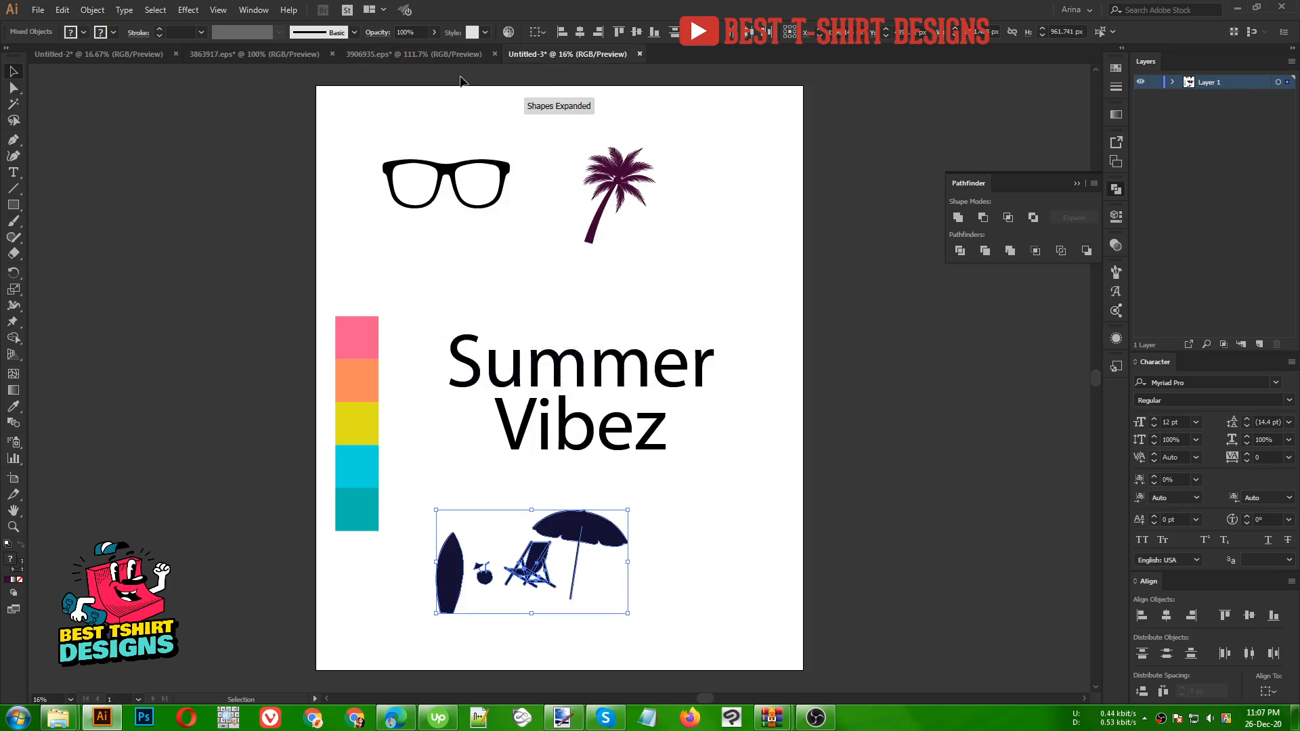
click(411, 51)
click(247, 53)
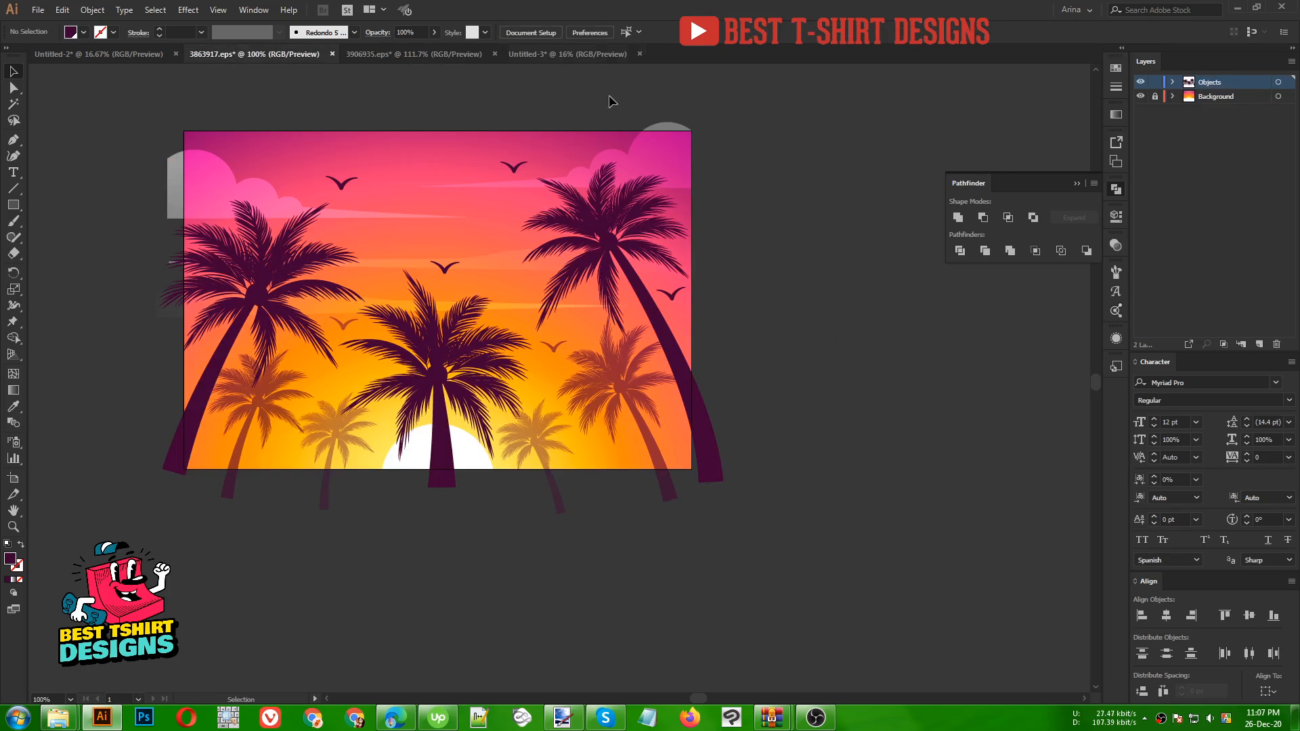
click(587, 53)
click(821, 395)
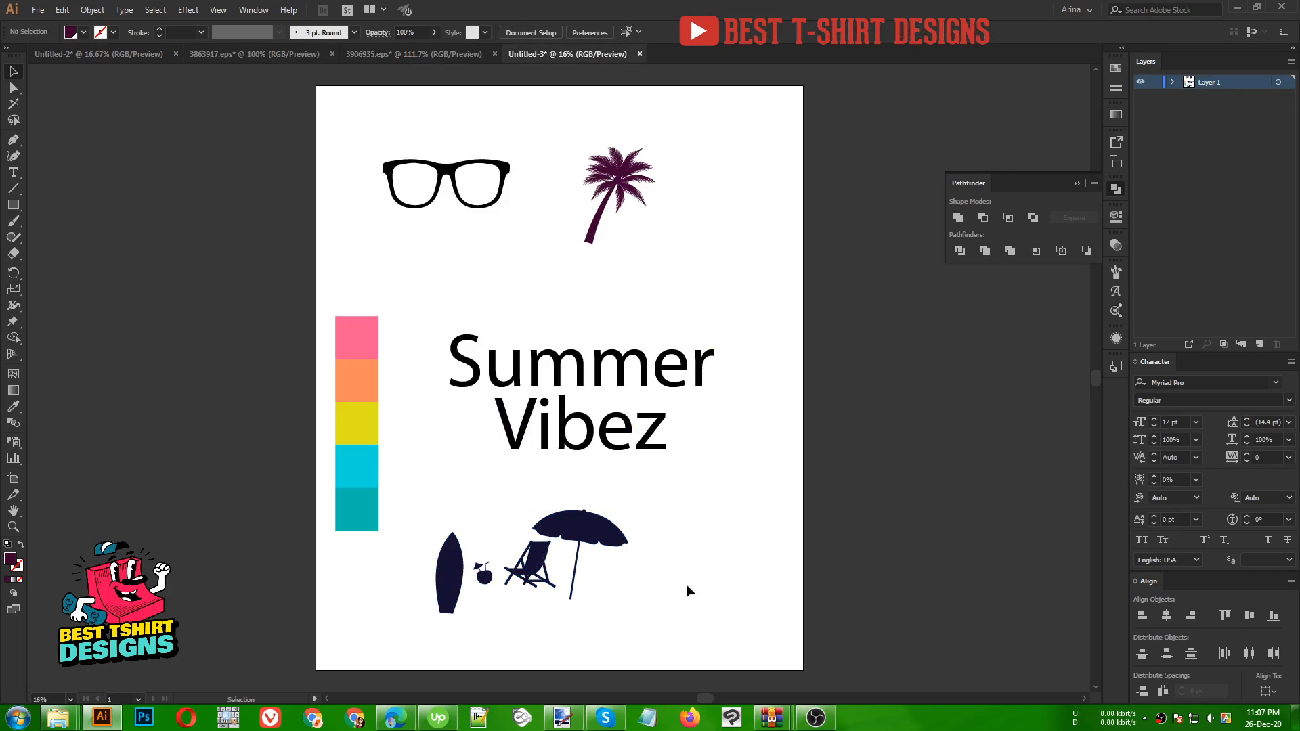
Expand the surfboard, drink, chair and umbrella artwork and fill it with black.
drag(411, 494, 697, 641)
click(92, 10)
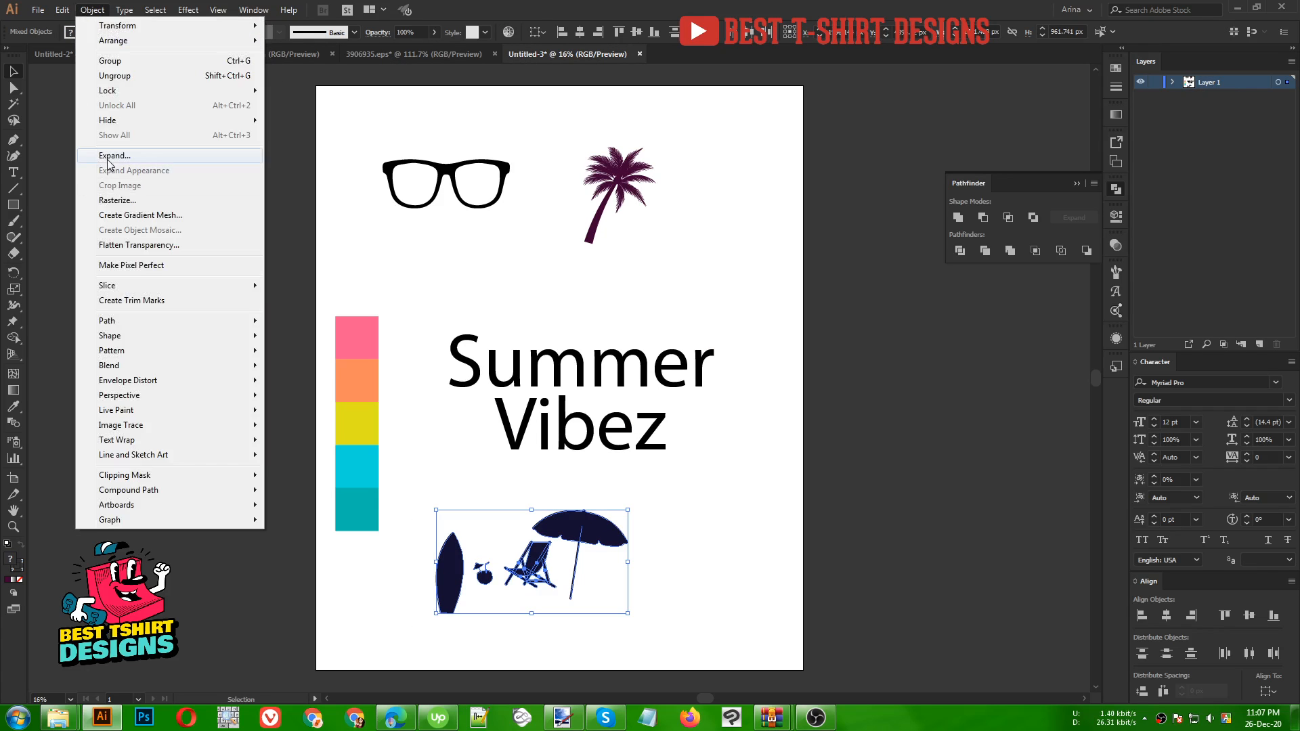
click(108, 153)
click(363, 394)
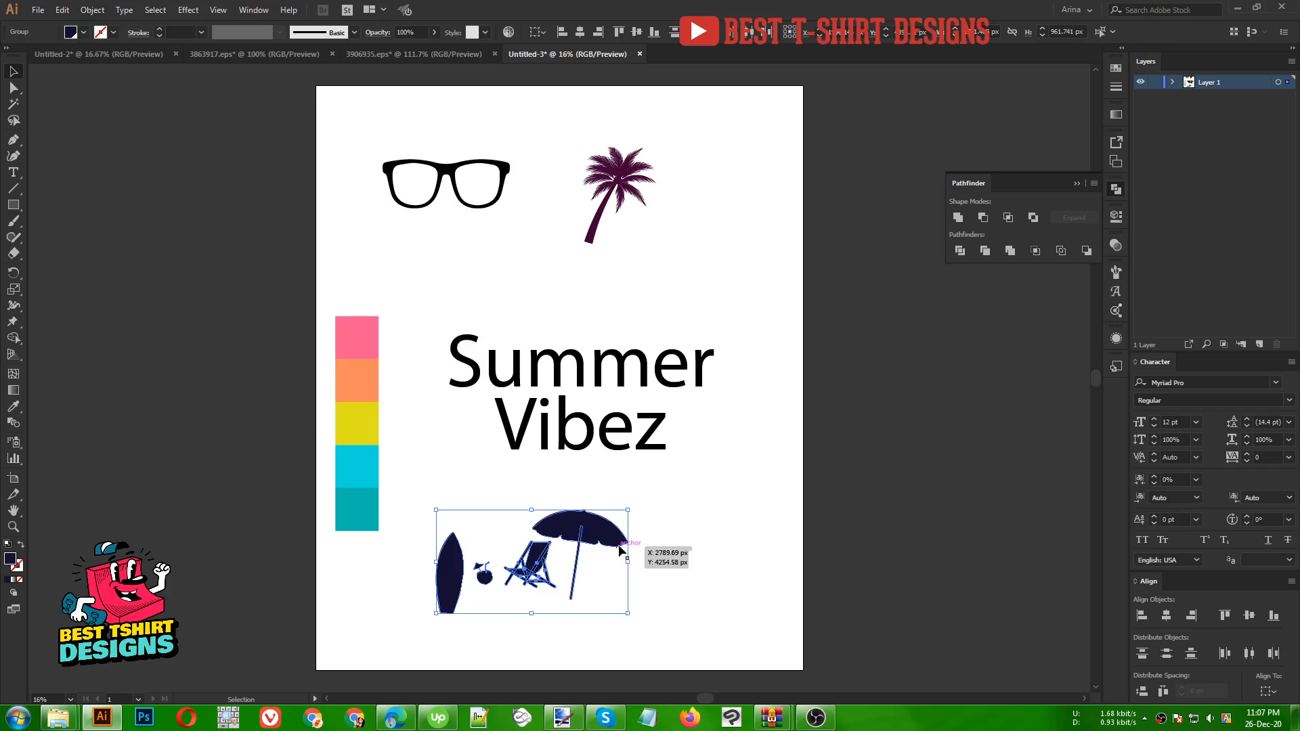
click(83, 32)
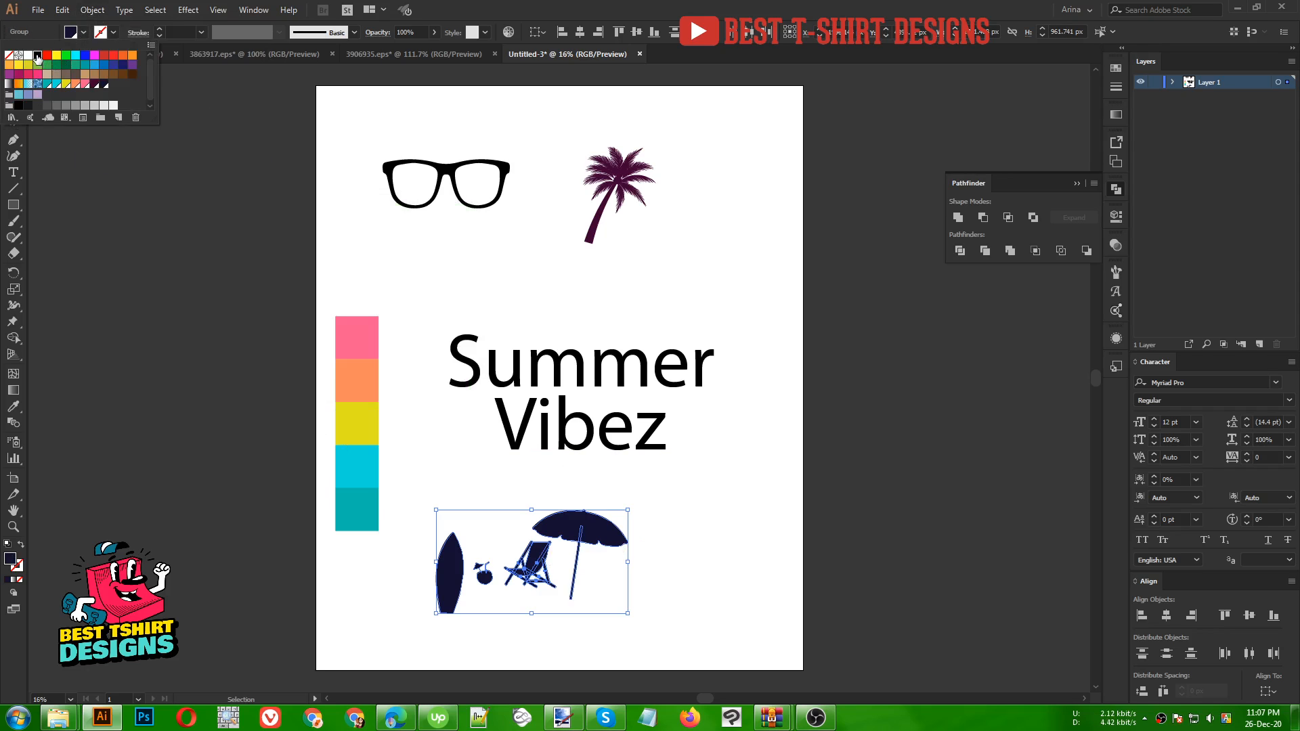
click(37, 55)
Fill the palm tree with black and deselect it.
drag(598, 139, 753, 306)
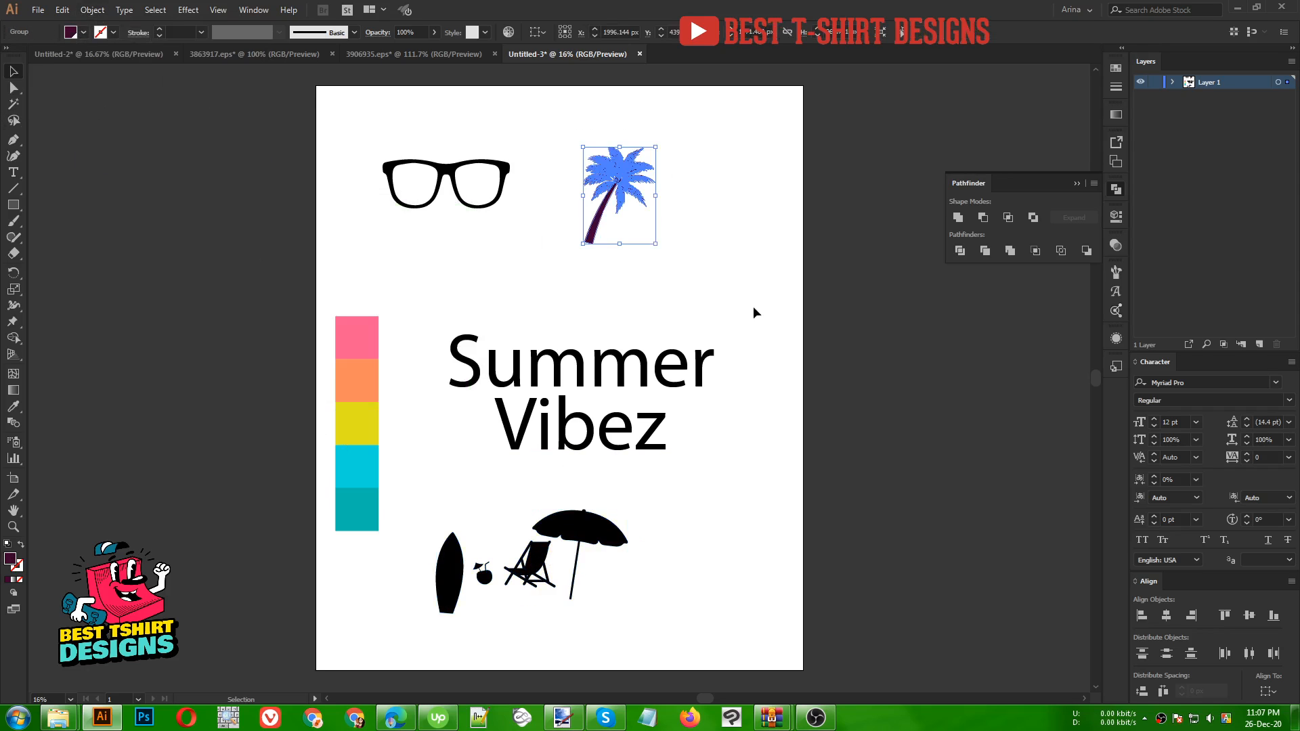
click(83, 33)
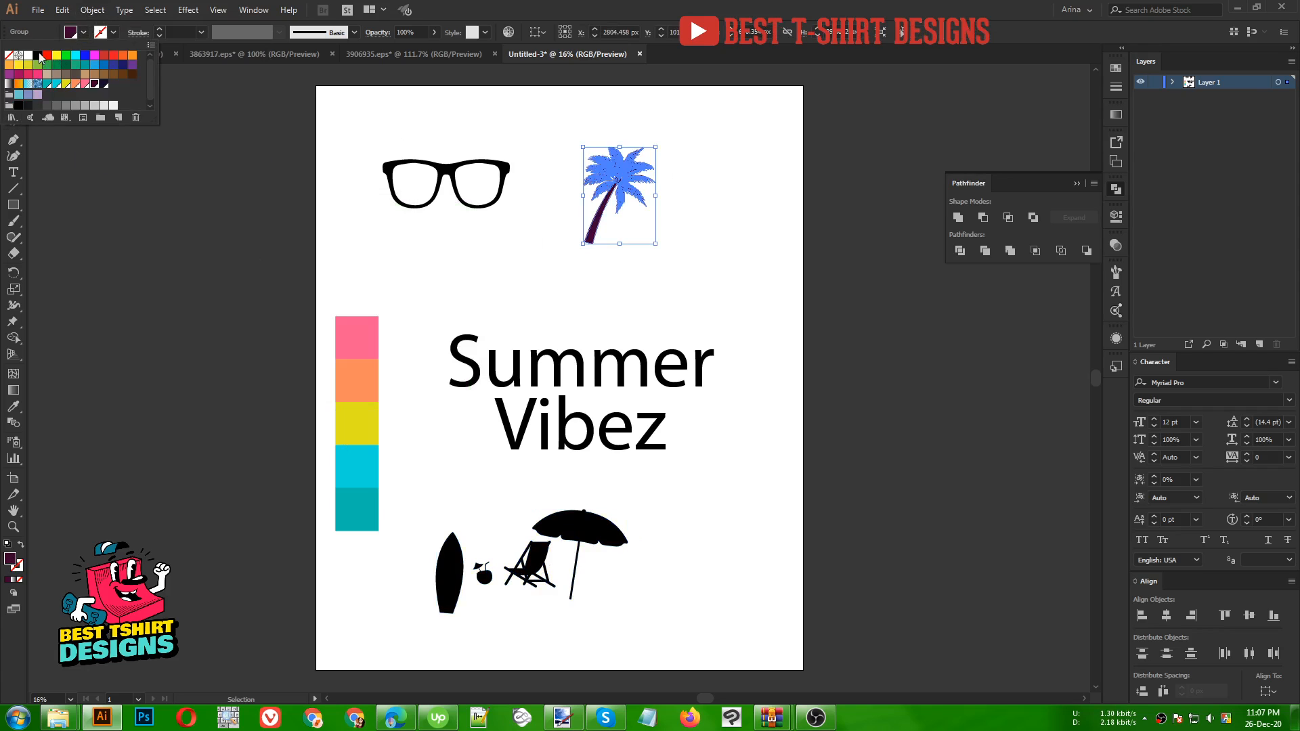
click(37, 55)
click(539, 277)
click(539, 277)
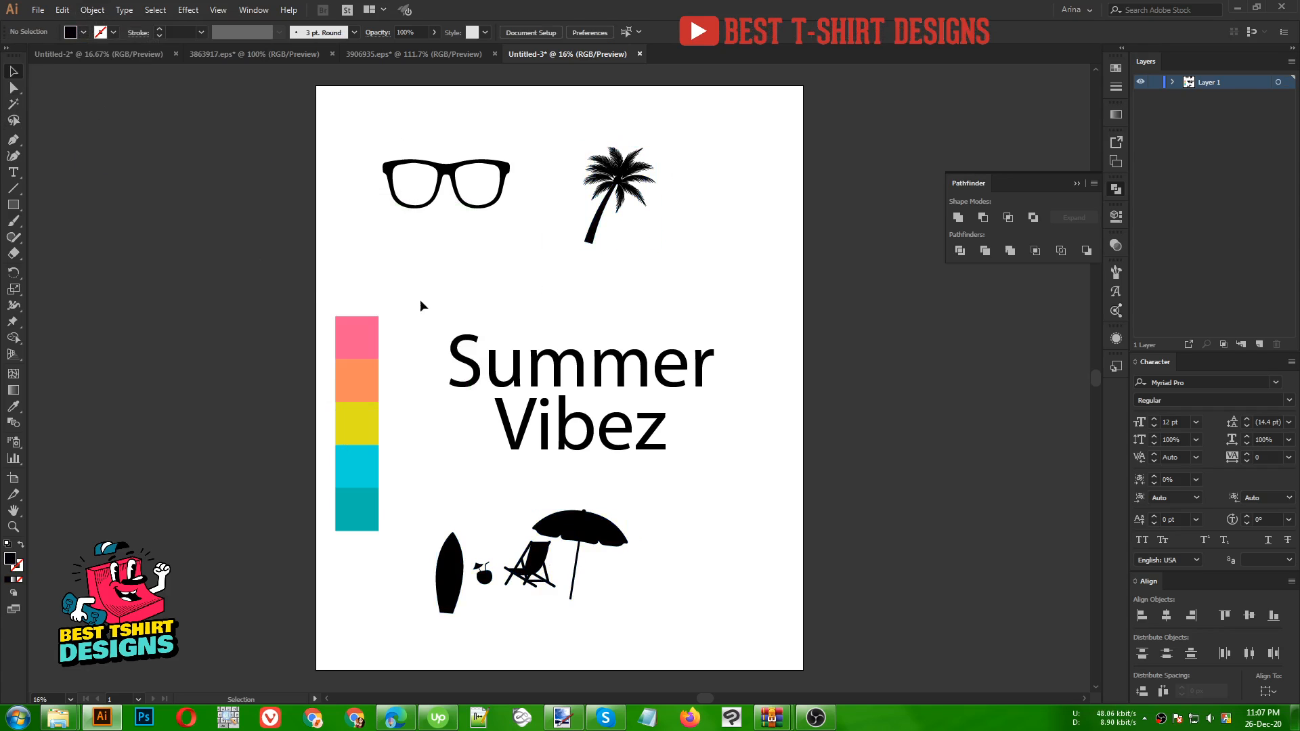
Move the column of five colour squares off the artboard, onto the empty canvas to its left.
drag(314, 282, 397, 570)
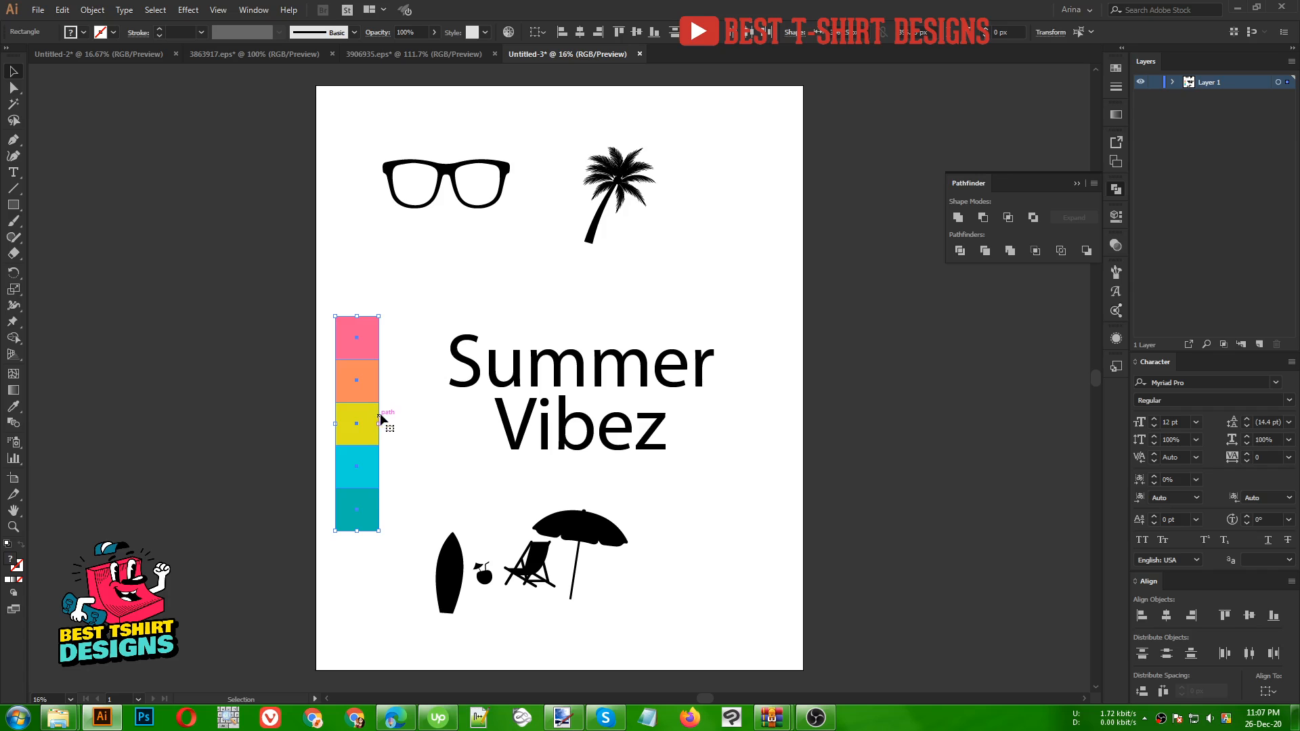
drag(373, 423, 152, 270)
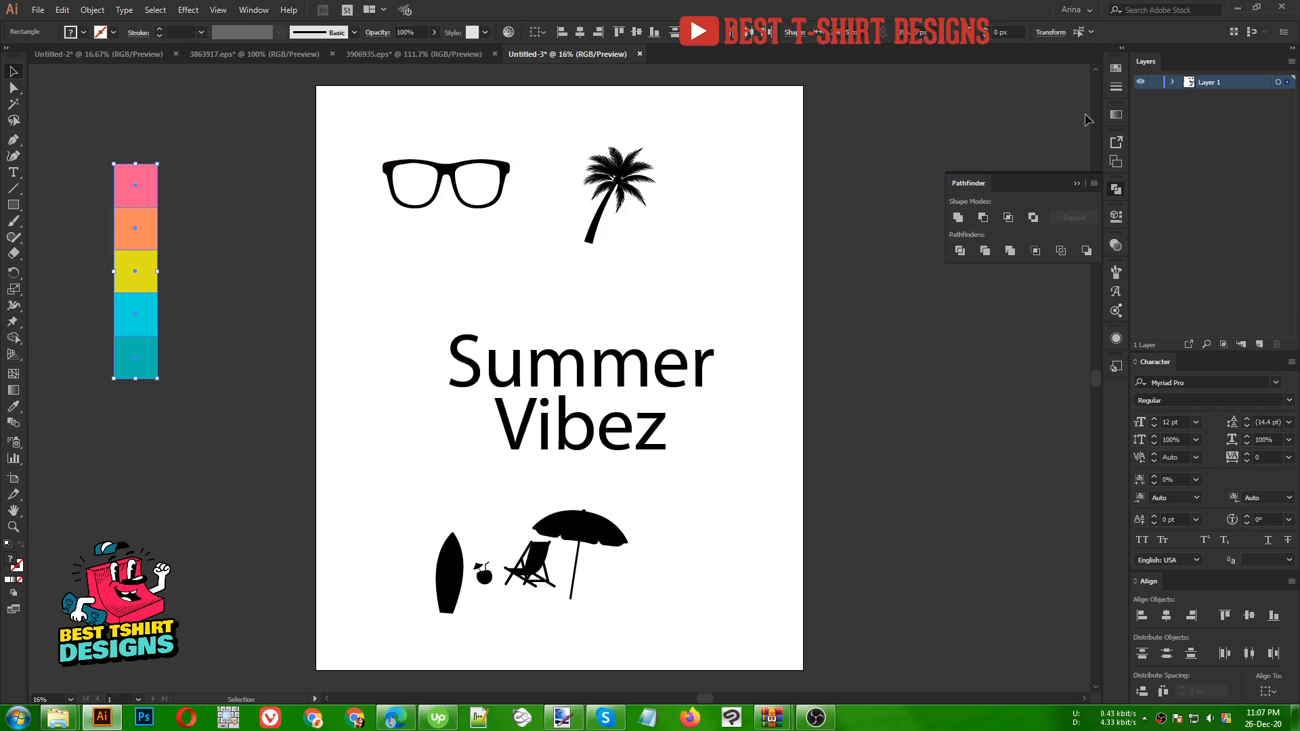
click(1115, 69)
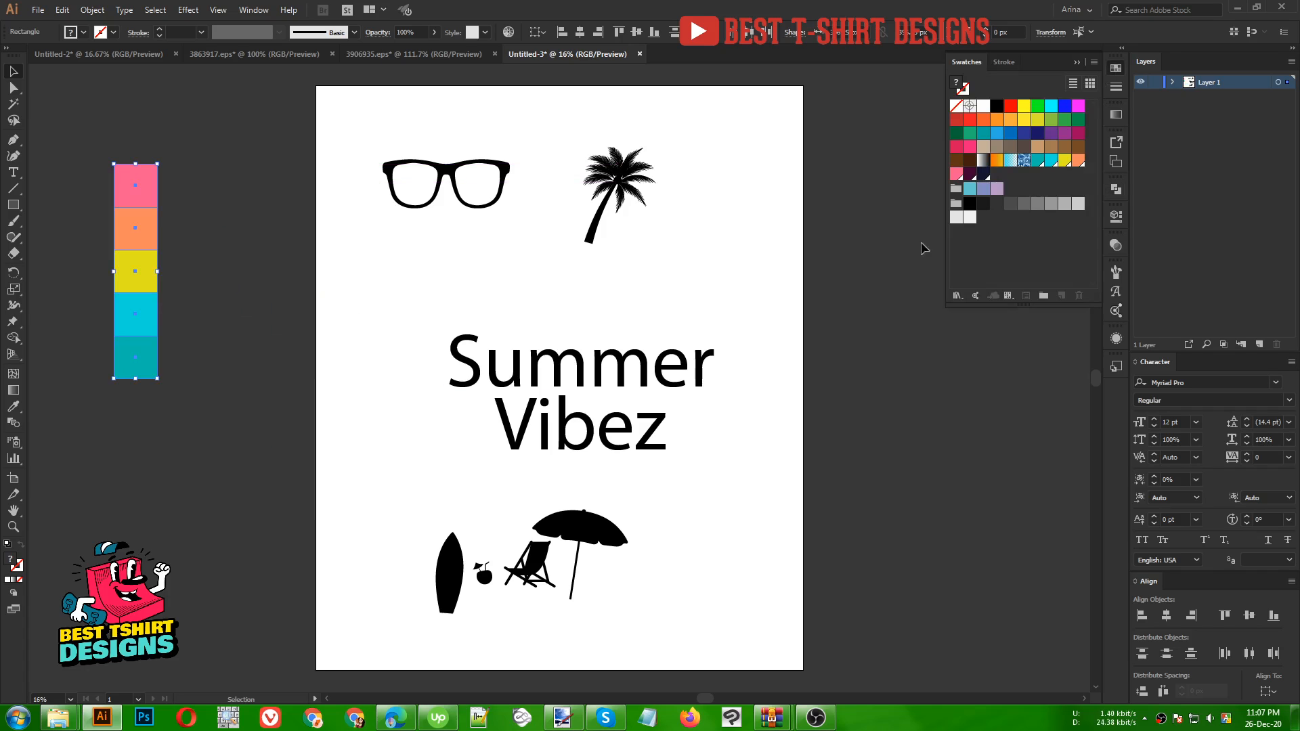
click(1116, 70)
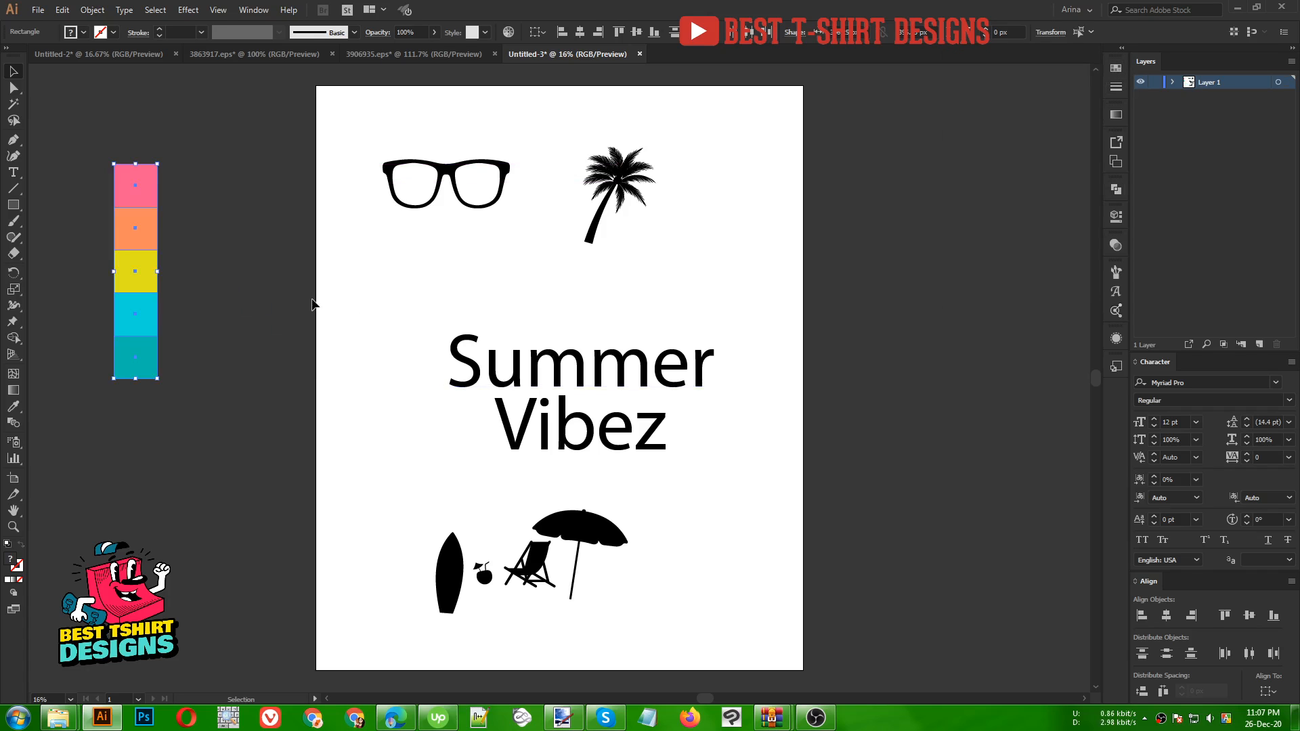
click(312, 304)
Separate the two words by moving "Summer" up and left and "Vibez" straight left.
drag(565, 373, 541, 369)
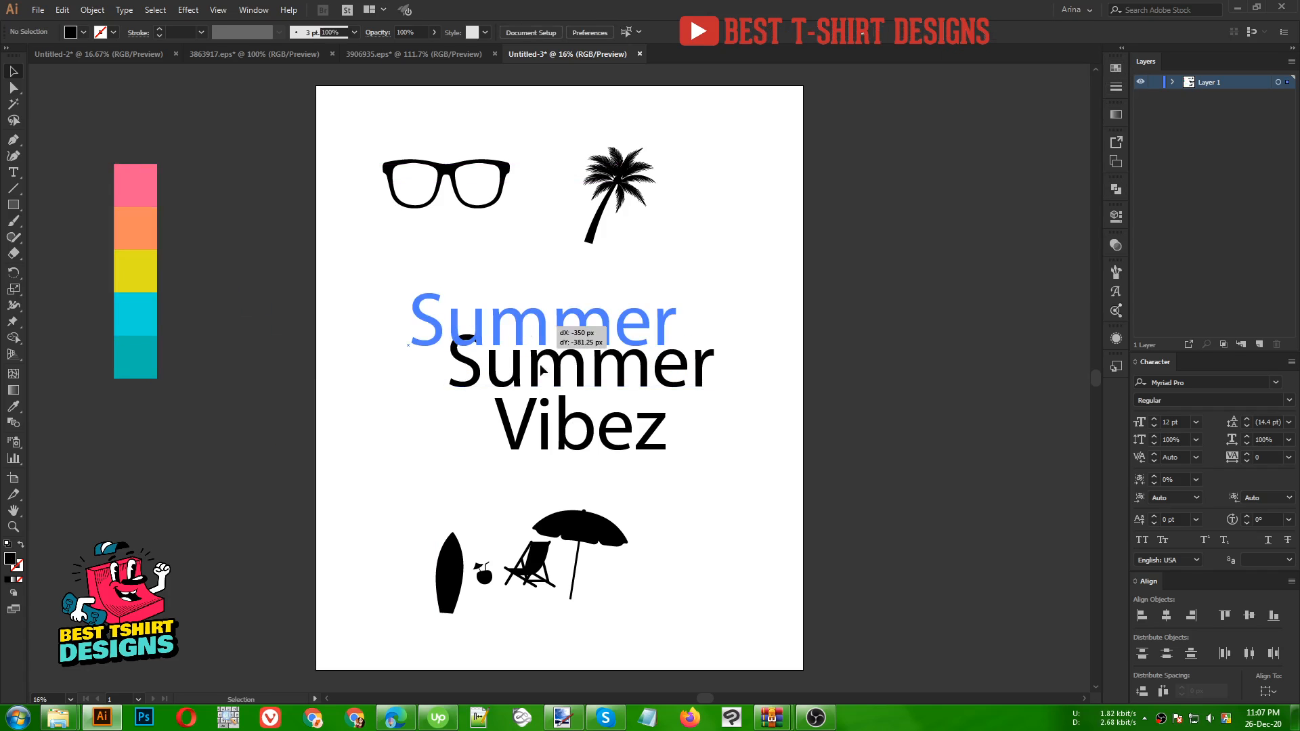
drag(586, 430, 515, 429)
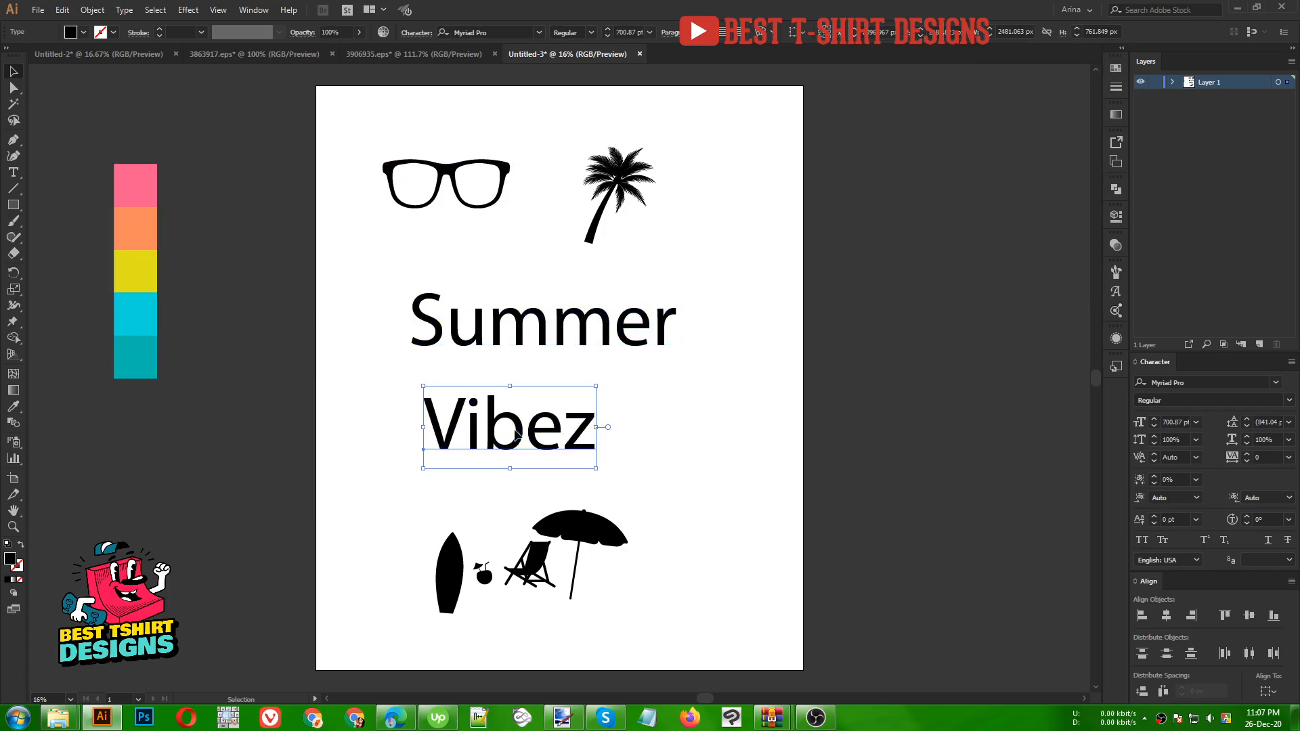
scroll(567, 342, up, 1)
Set the word "Summer" in Now Alt Black with all caps and shift it slightly to centre it.
click(568, 342)
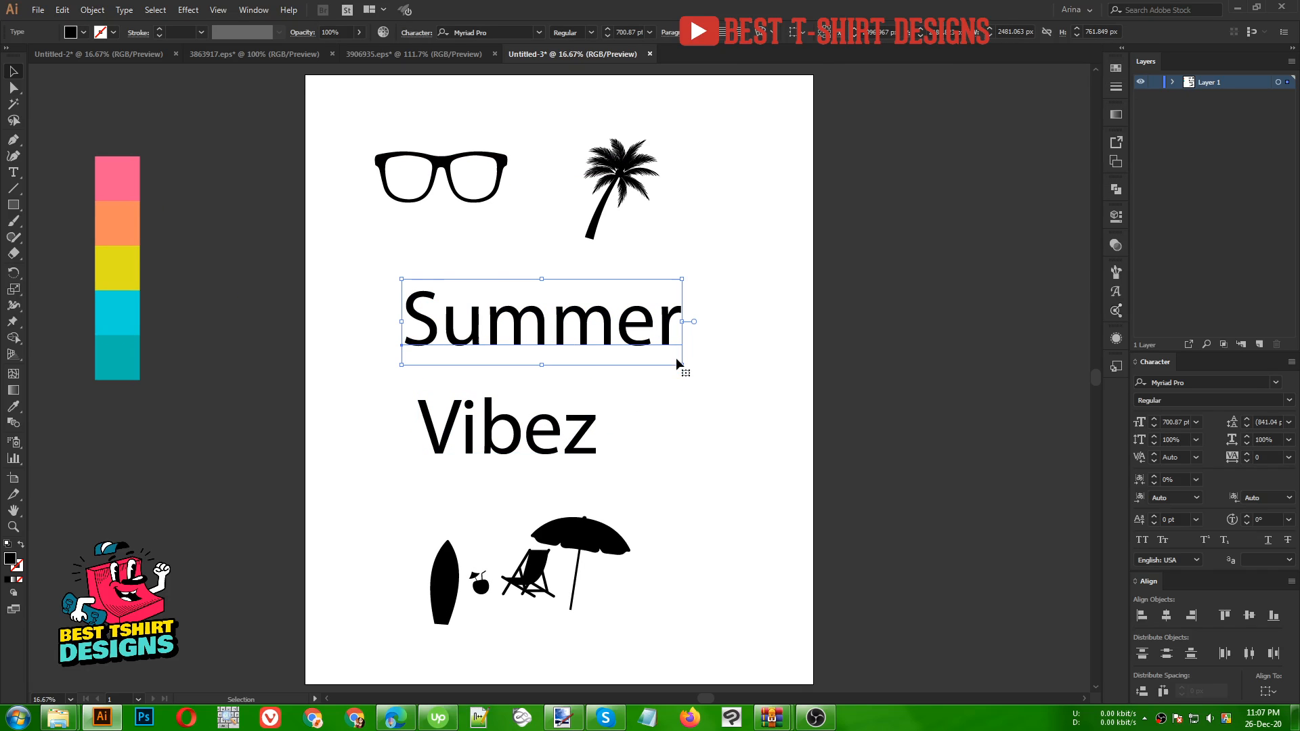
click(497, 31)
text(now)
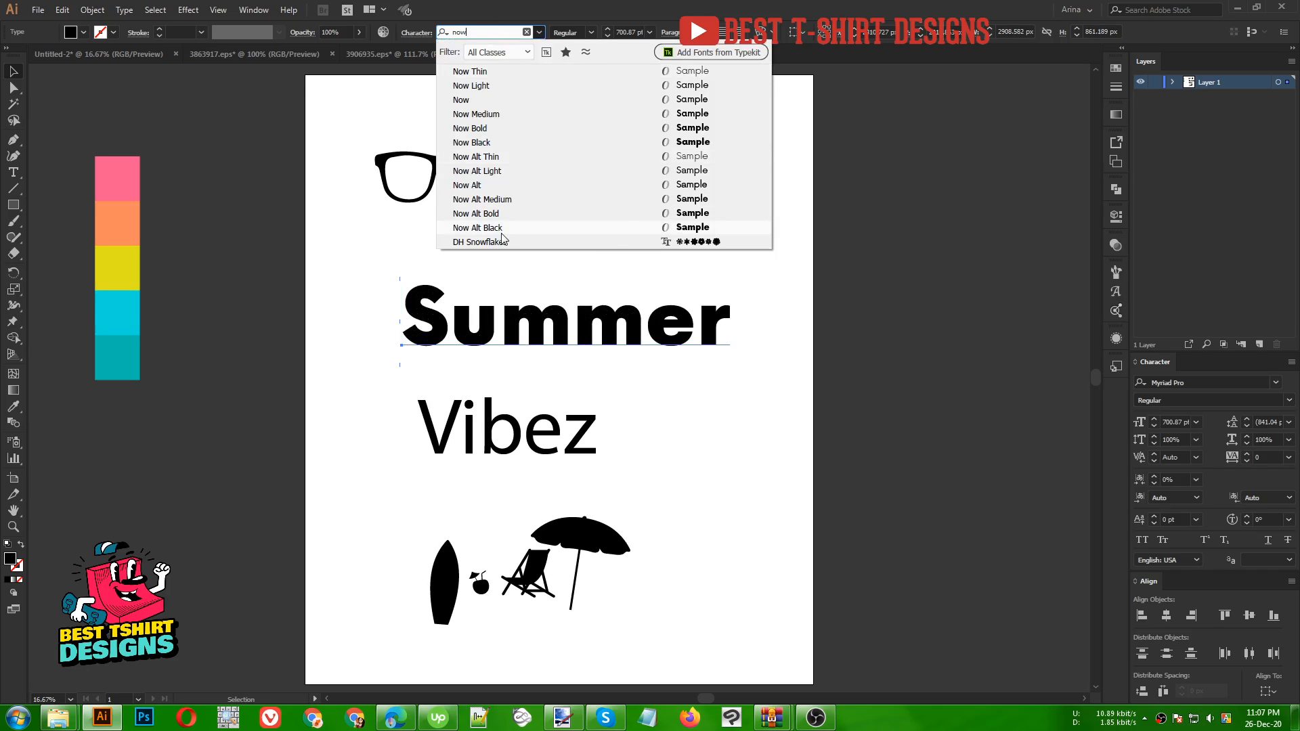
click(501, 233)
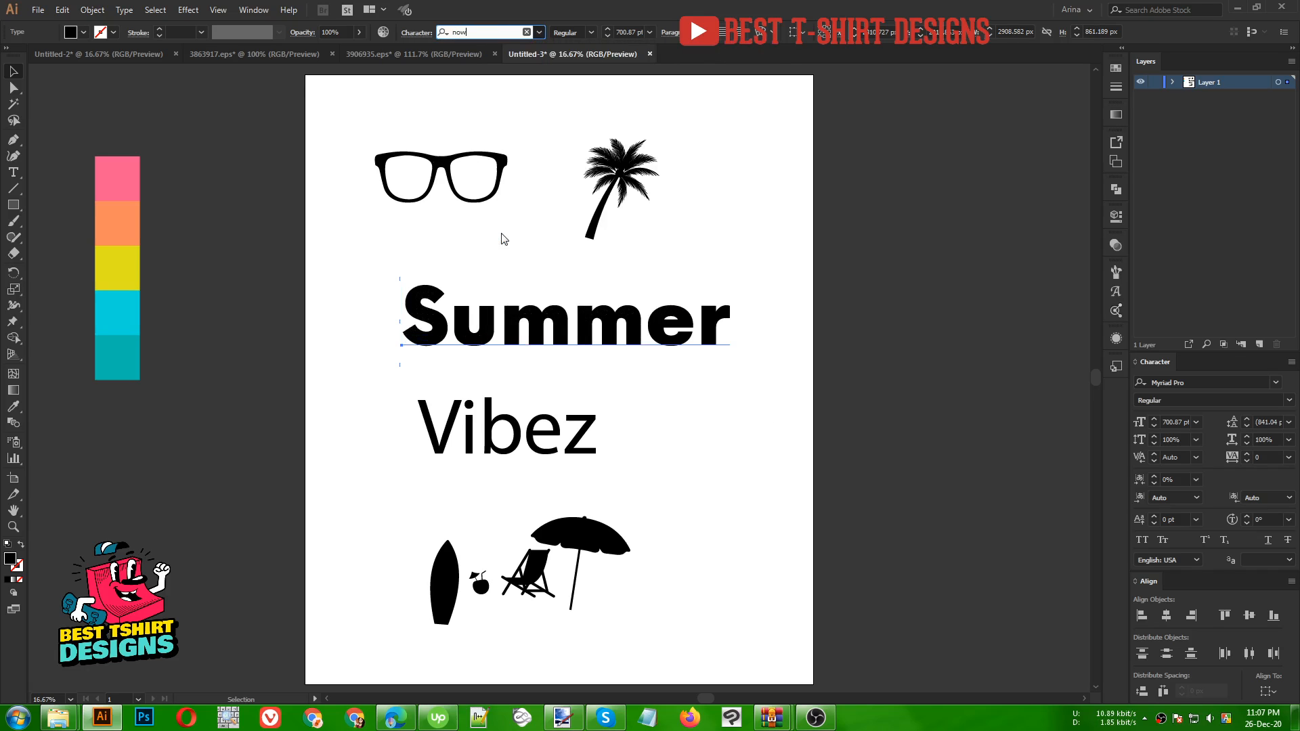
click(617, 332)
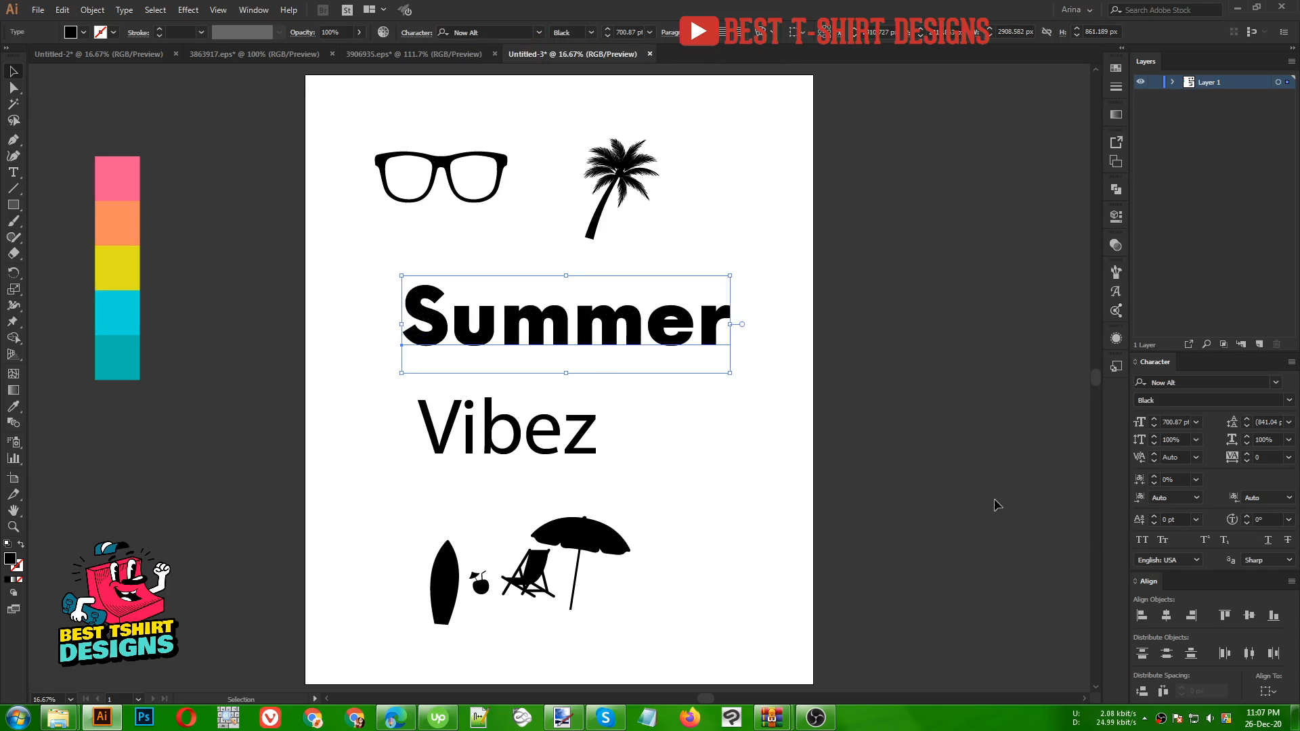
click(1142, 541)
drag(562, 319, 548, 318)
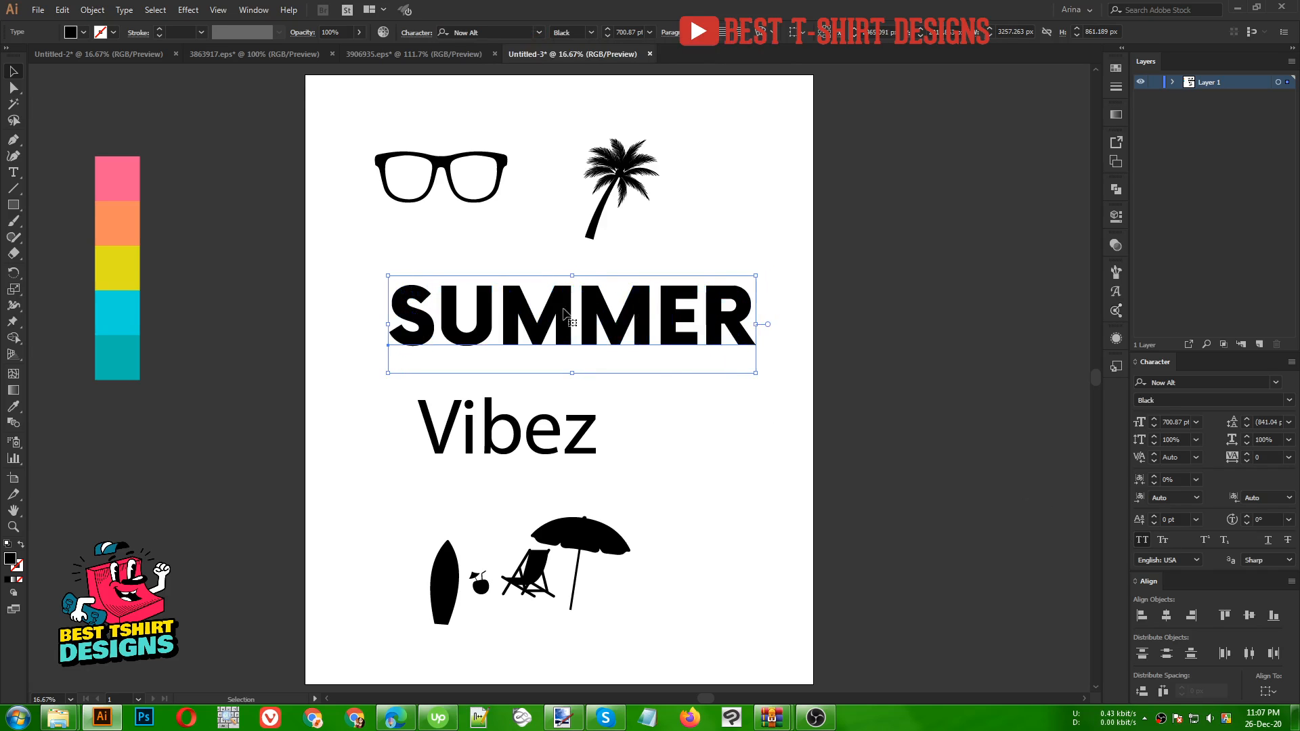
Move the word "Vibez" up and to the right, roughly centred beneath "SUMMER".
drag(568, 442, 640, 432)
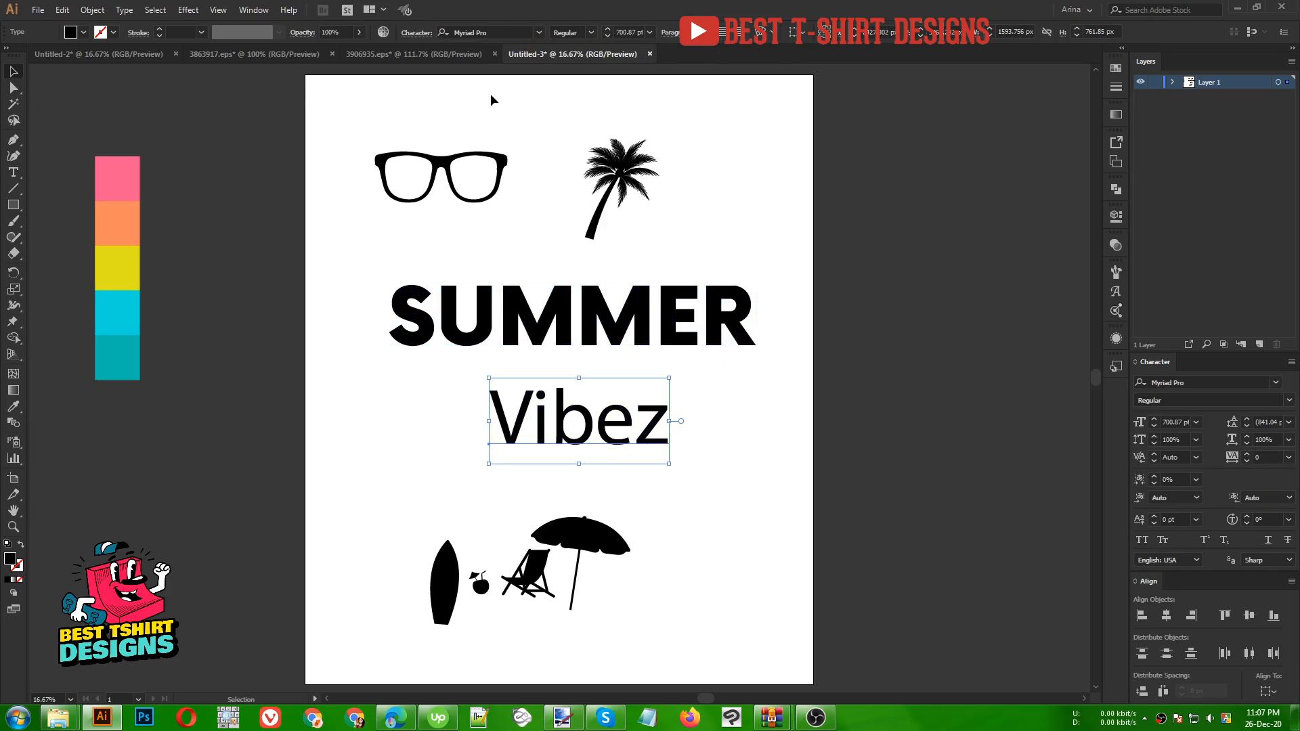
click(498, 33)
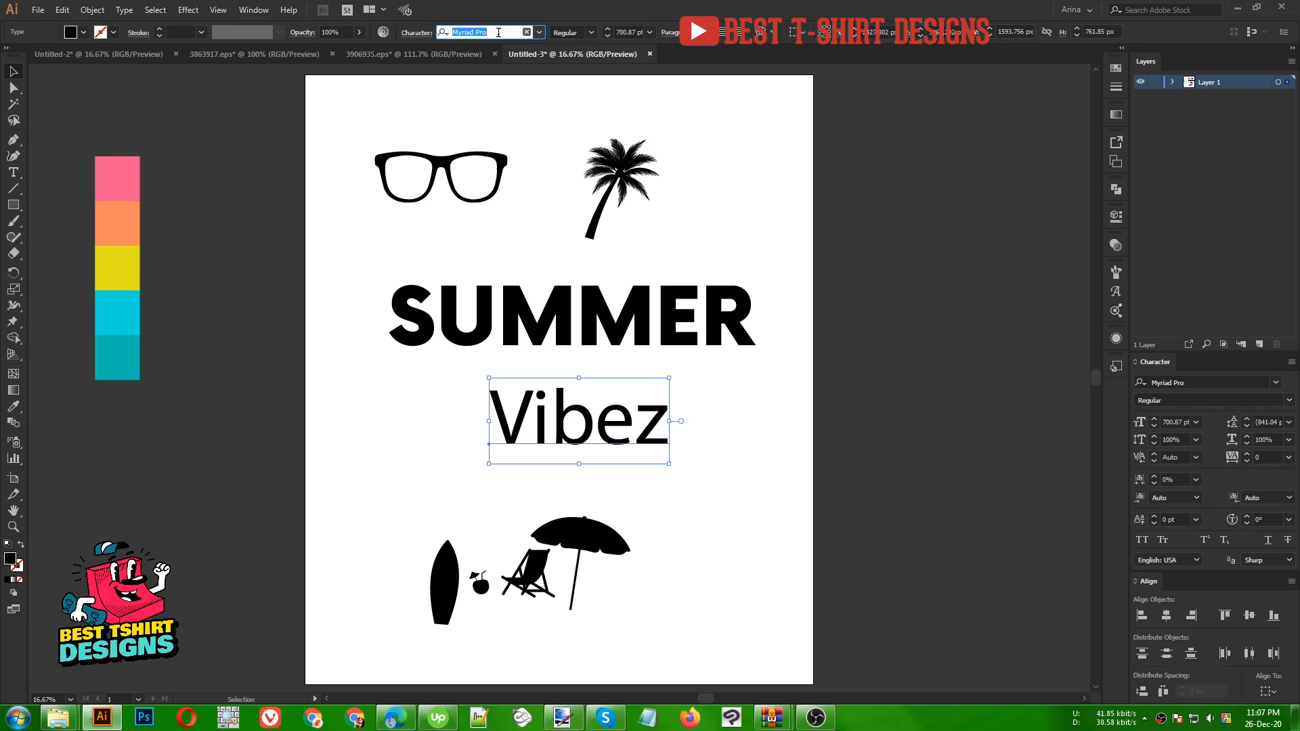
text(hun)
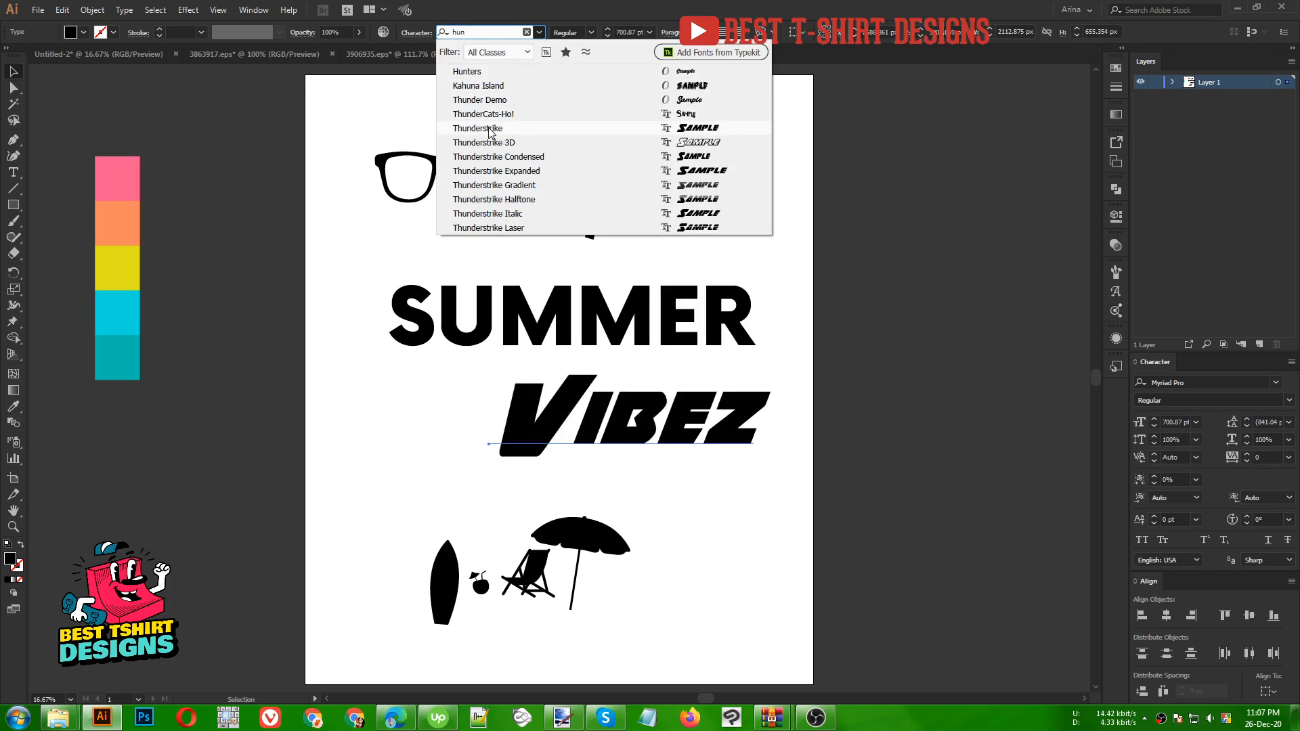
key(Escape)
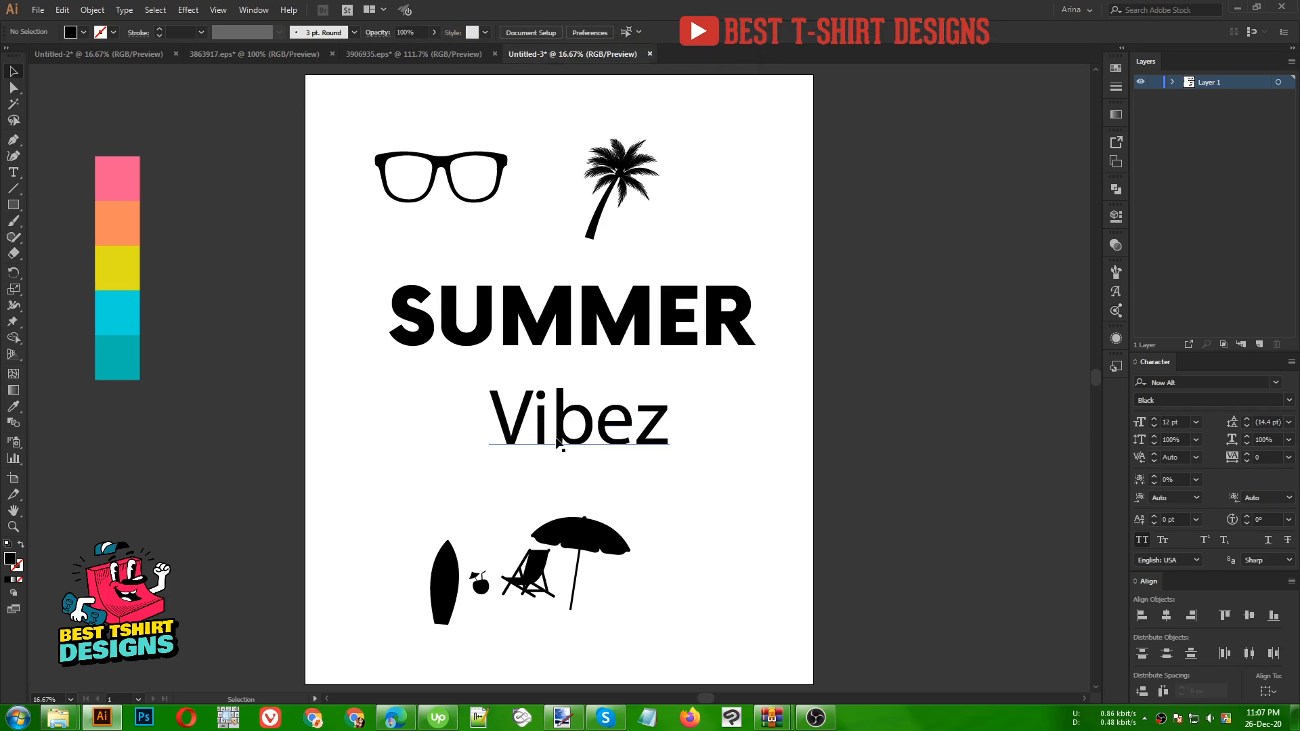
Set the word "Vibez" in the Milky Brush font and move it up directly below "SUMMER".
click(484, 32)
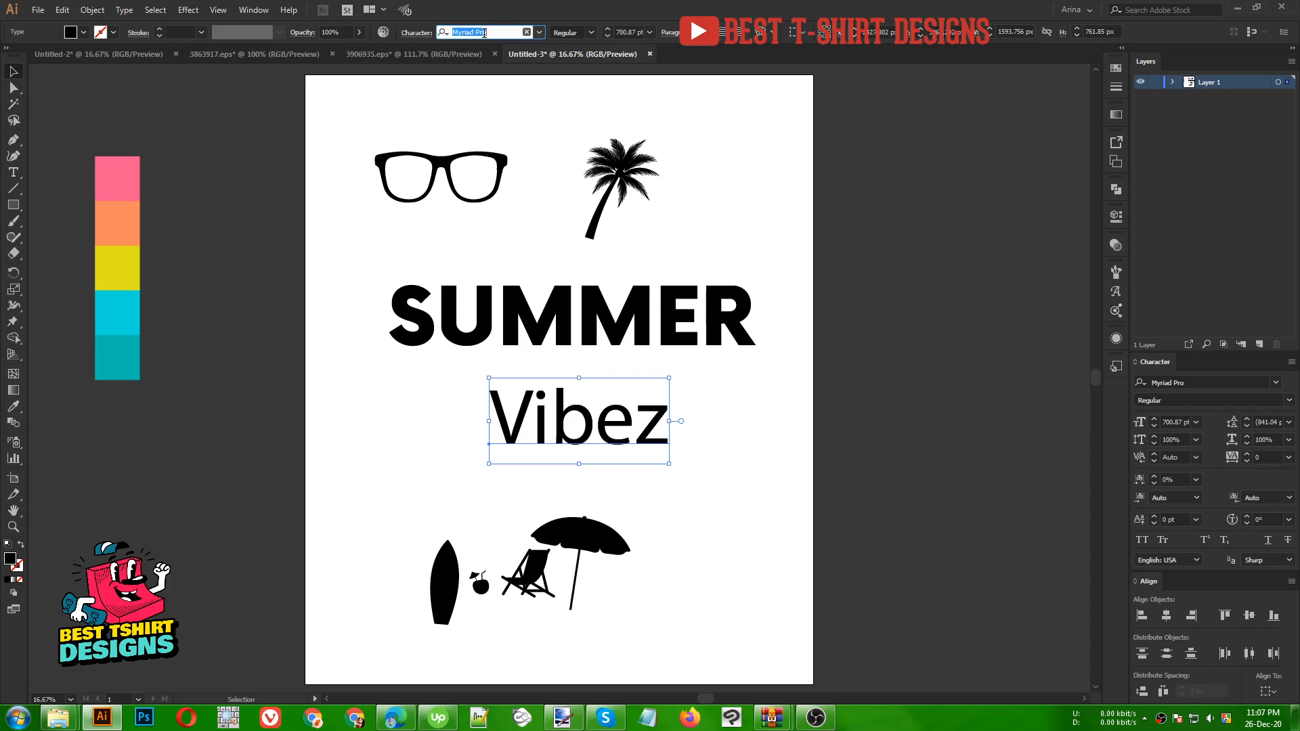
text(milk)
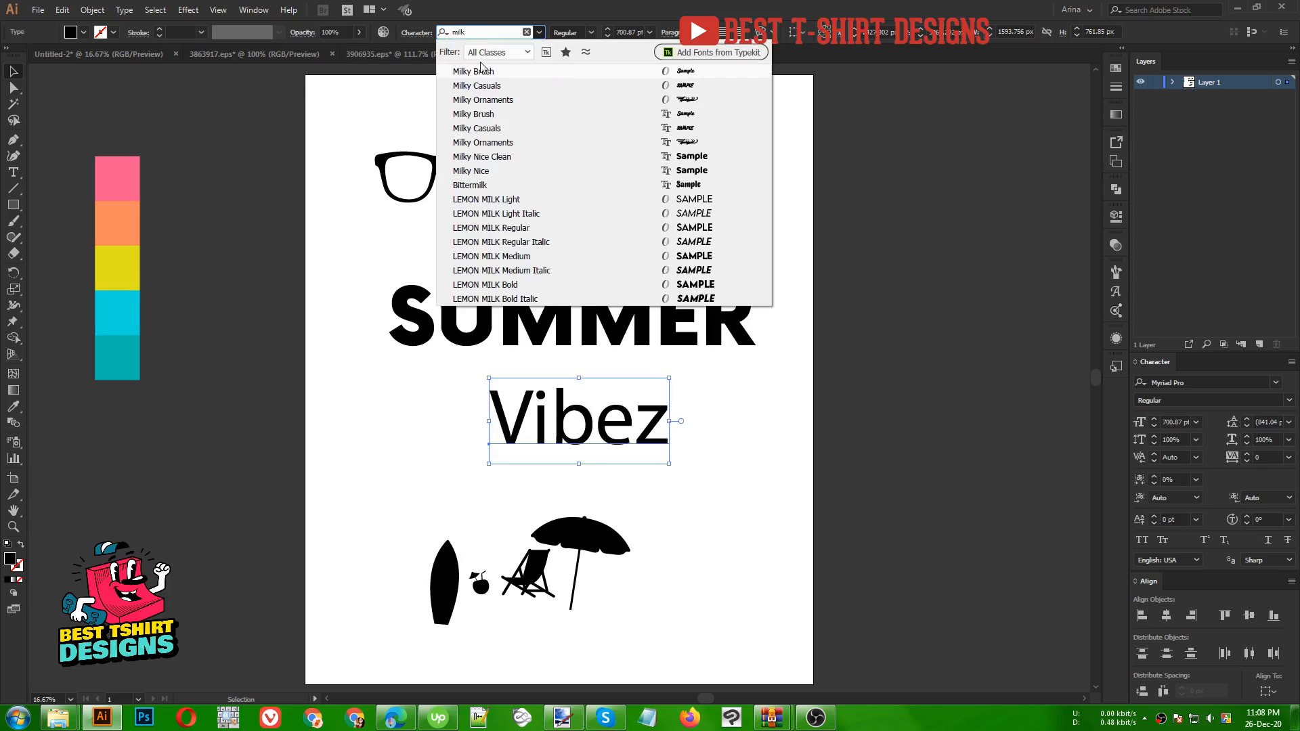
click(481, 71)
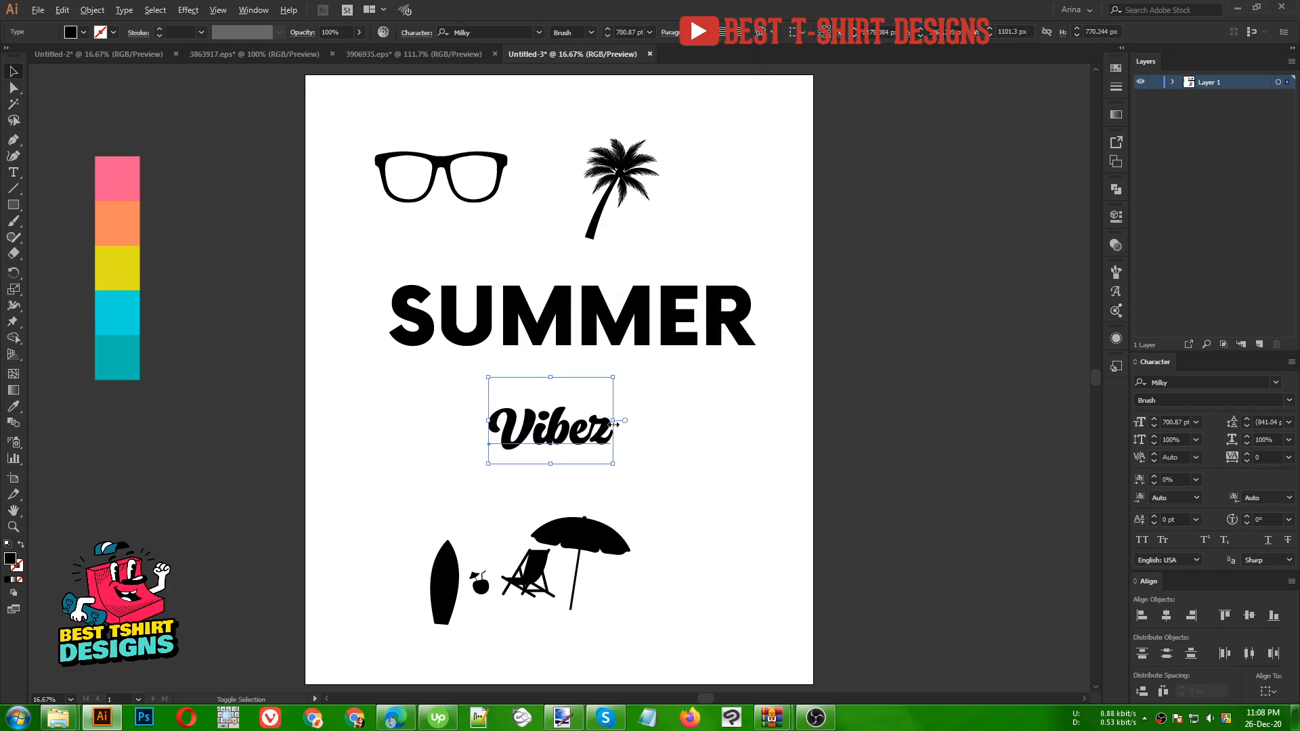
drag(614, 424, 600, 389)
Convert both words to outlines and align them with each other by their horizontal centres.
click(563, 440)
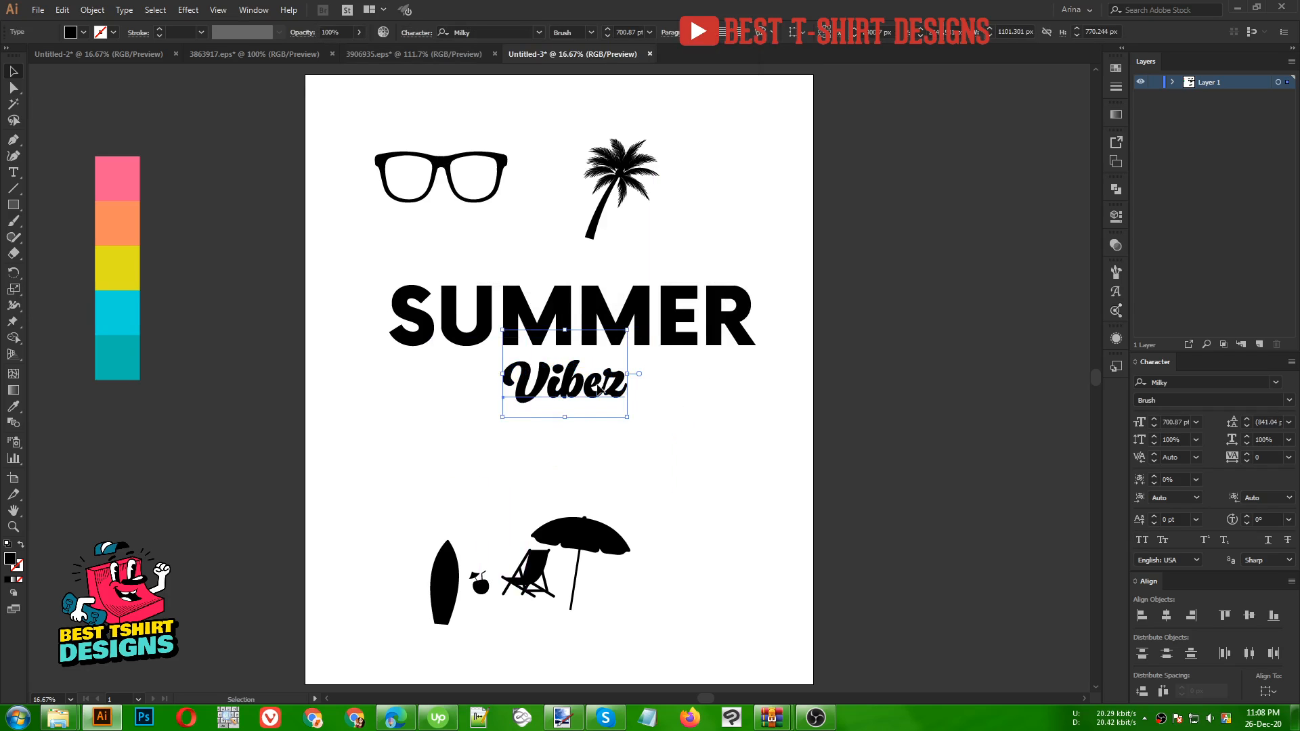
shift+click(586, 326)
right_click(576, 335)
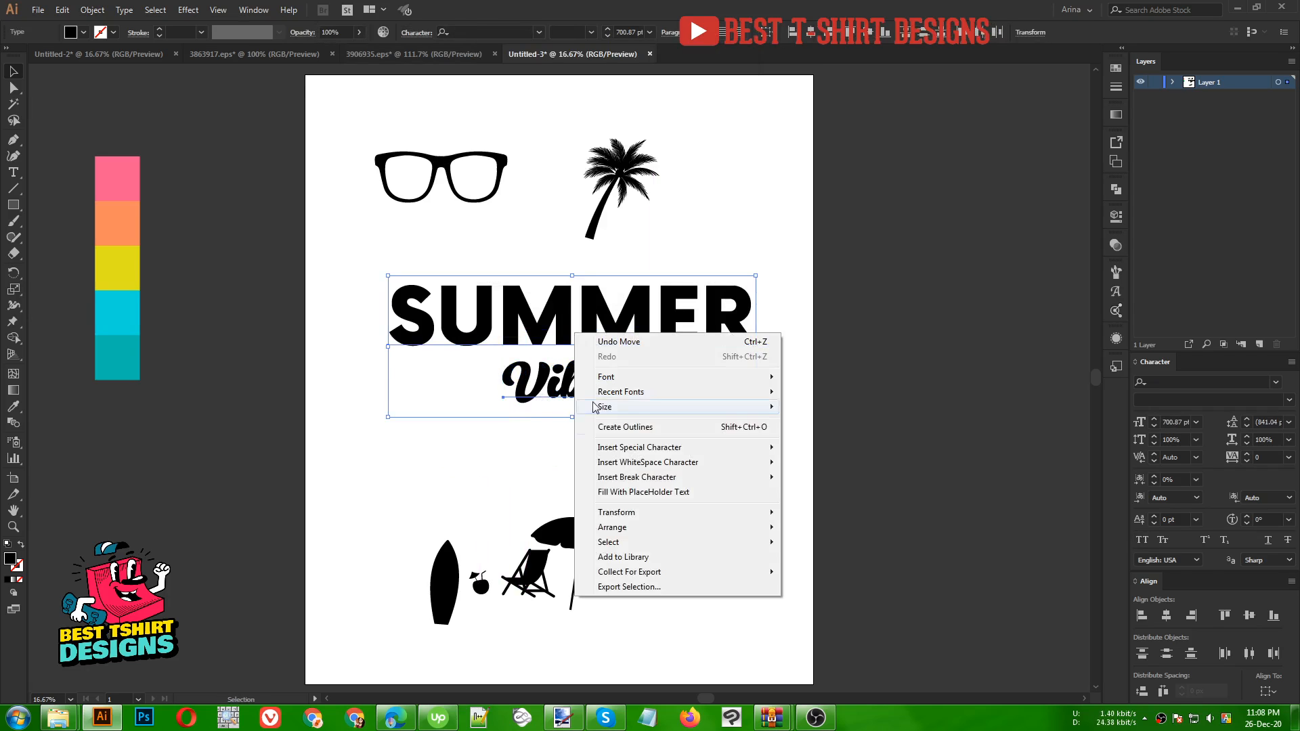
click(600, 426)
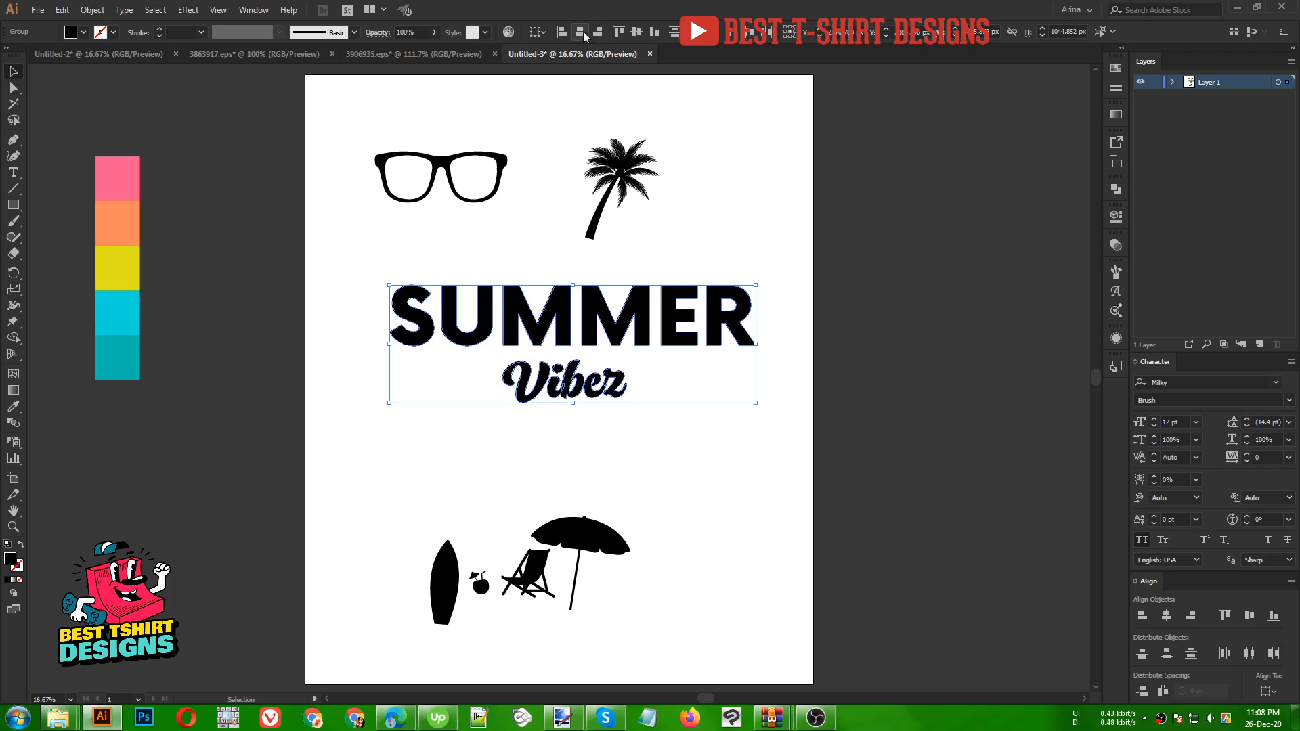
click(581, 31)
click(558, 256)
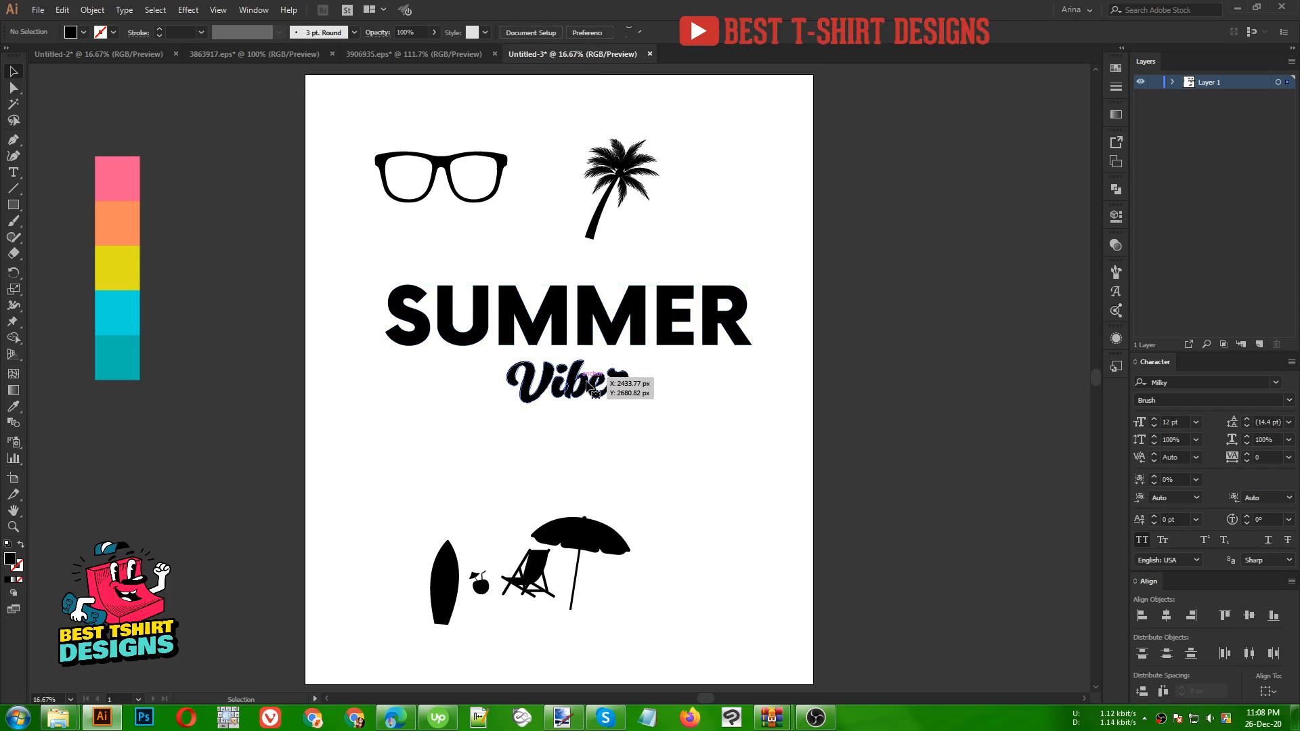
Enlarge the outlined "Vibez" and move it up so it overlaps the lower edge of "SUMMER".
click(576, 386)
drag(568, 404, 576, 459)
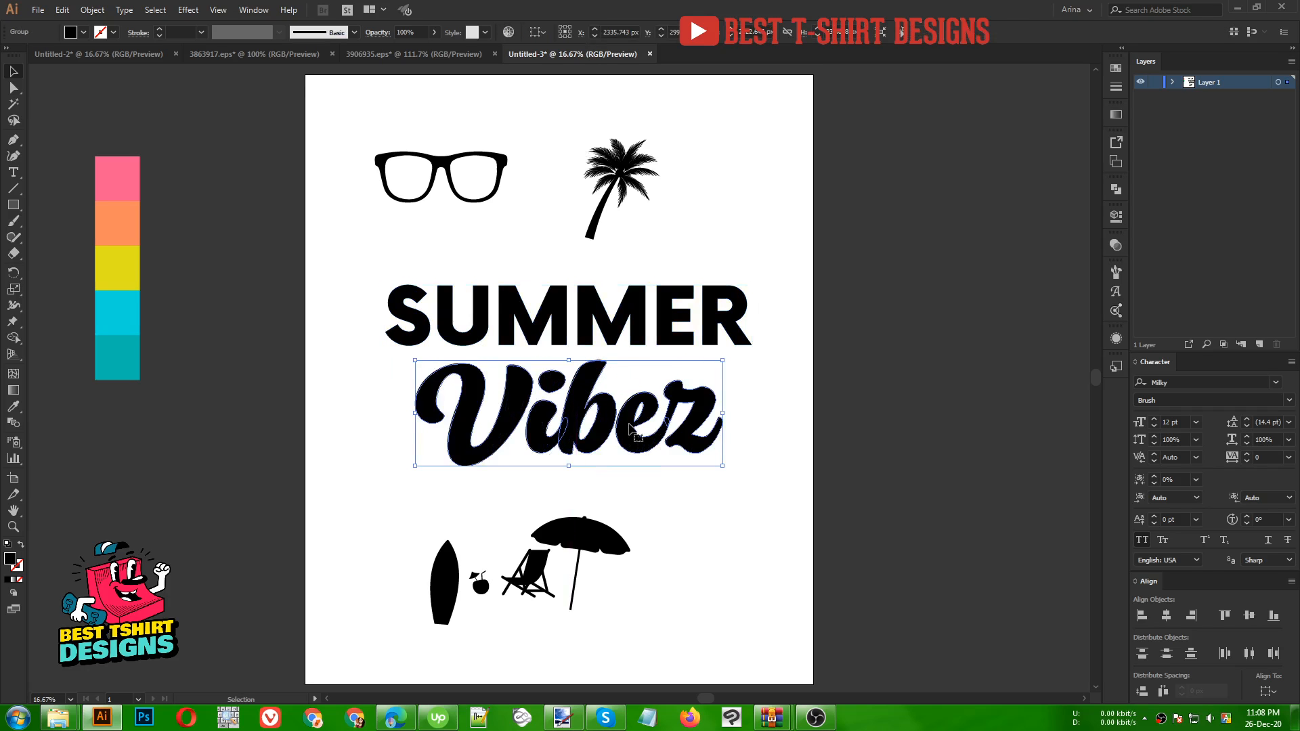
drag(666, 444, 687, 379)
drag(614, 402, 624, 394)
Centre the enlarged "Vibez" and "SUMMER" horizontally on each other again and deselect them.
drag(722, 467, 511, 300)
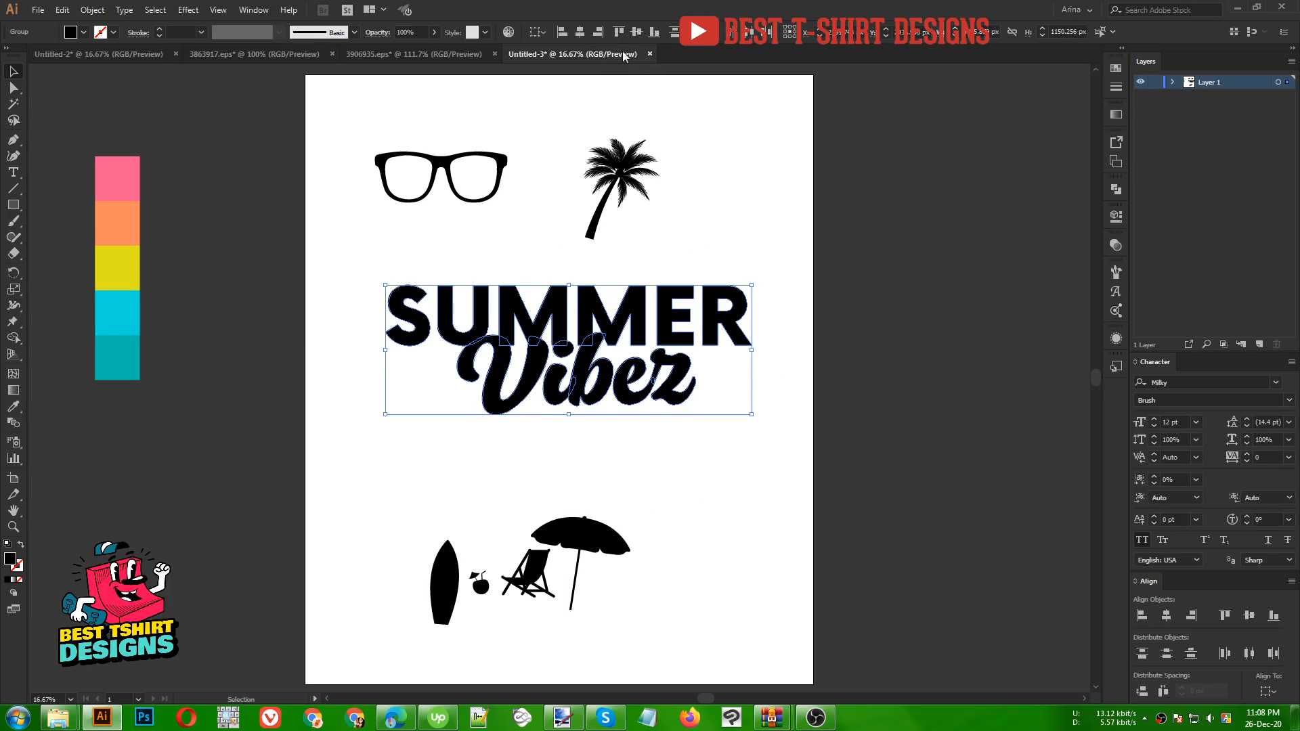
click(580, 33)
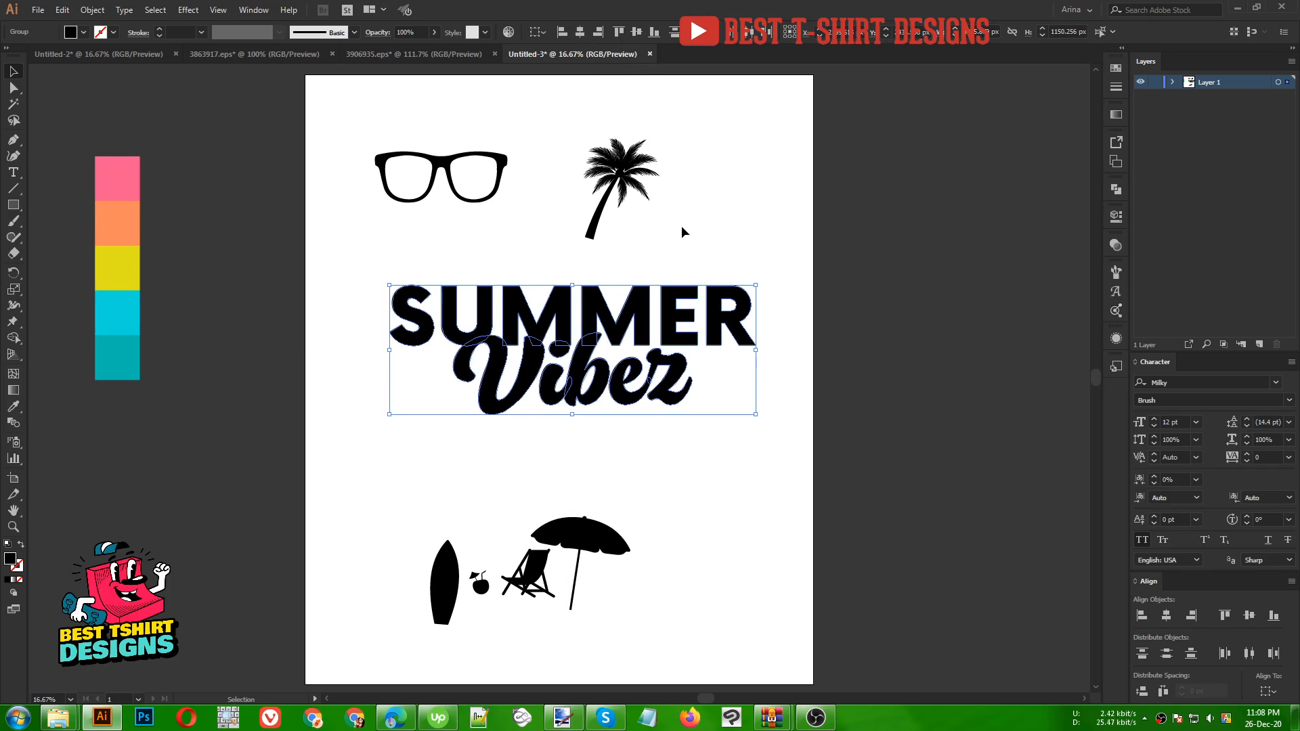
click(733, 367)
Nudge "Vibez" slightly down to reduce its overlap with the bottom of "SUMMER".
scroll(650, 261, up, 1)
click(604, 455)
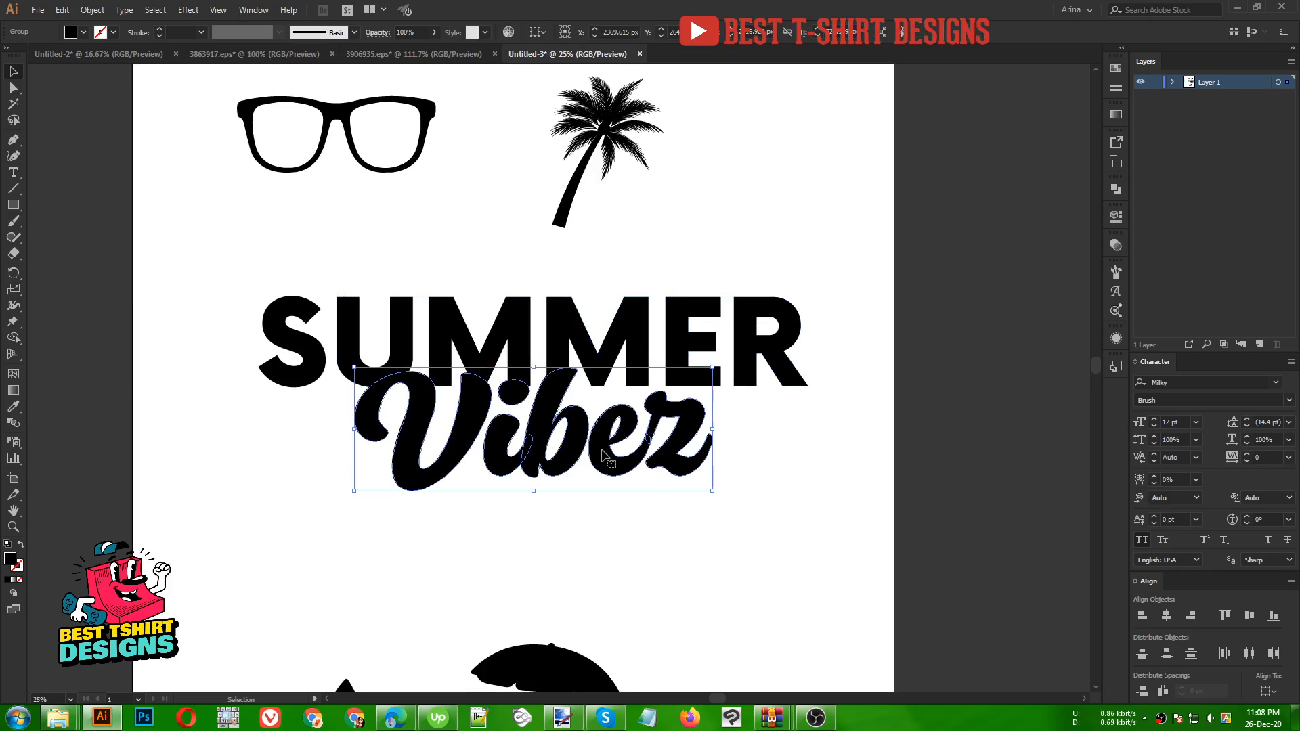
key(shift+Down)
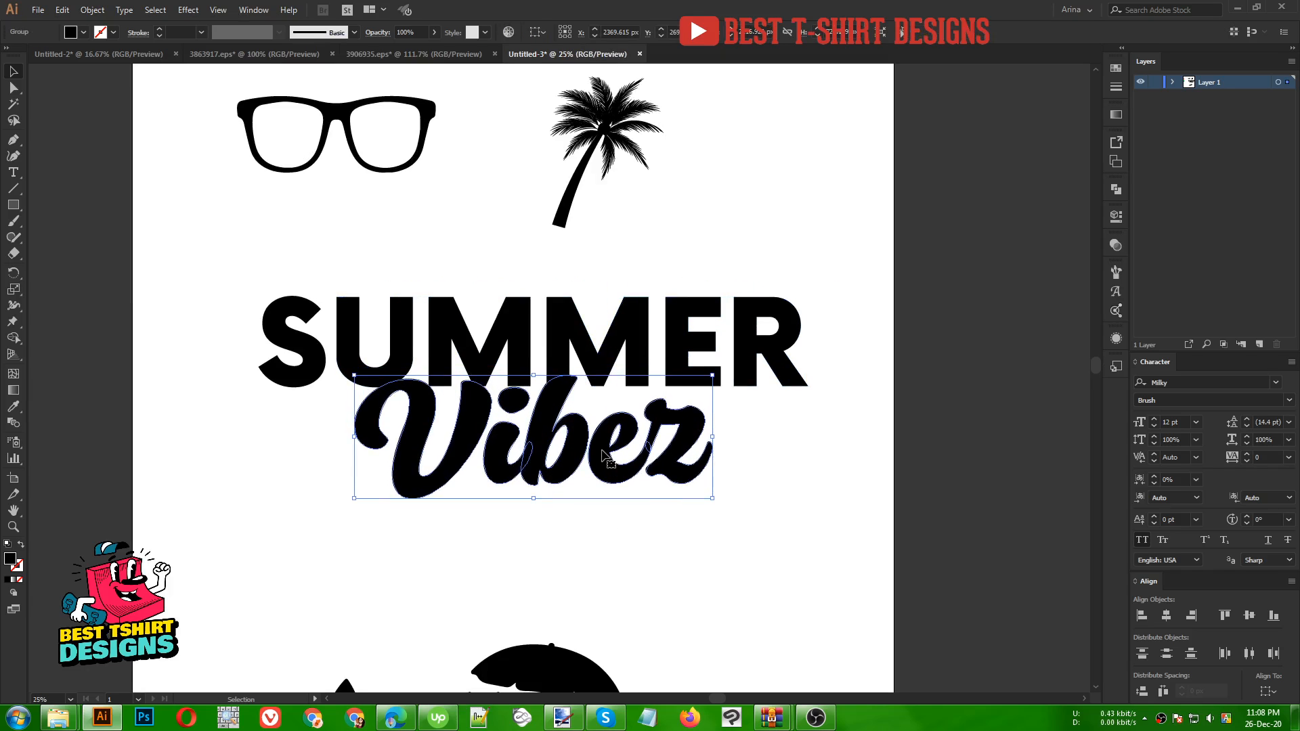
click(662, 535)
drag(662, 534, 450, 293)
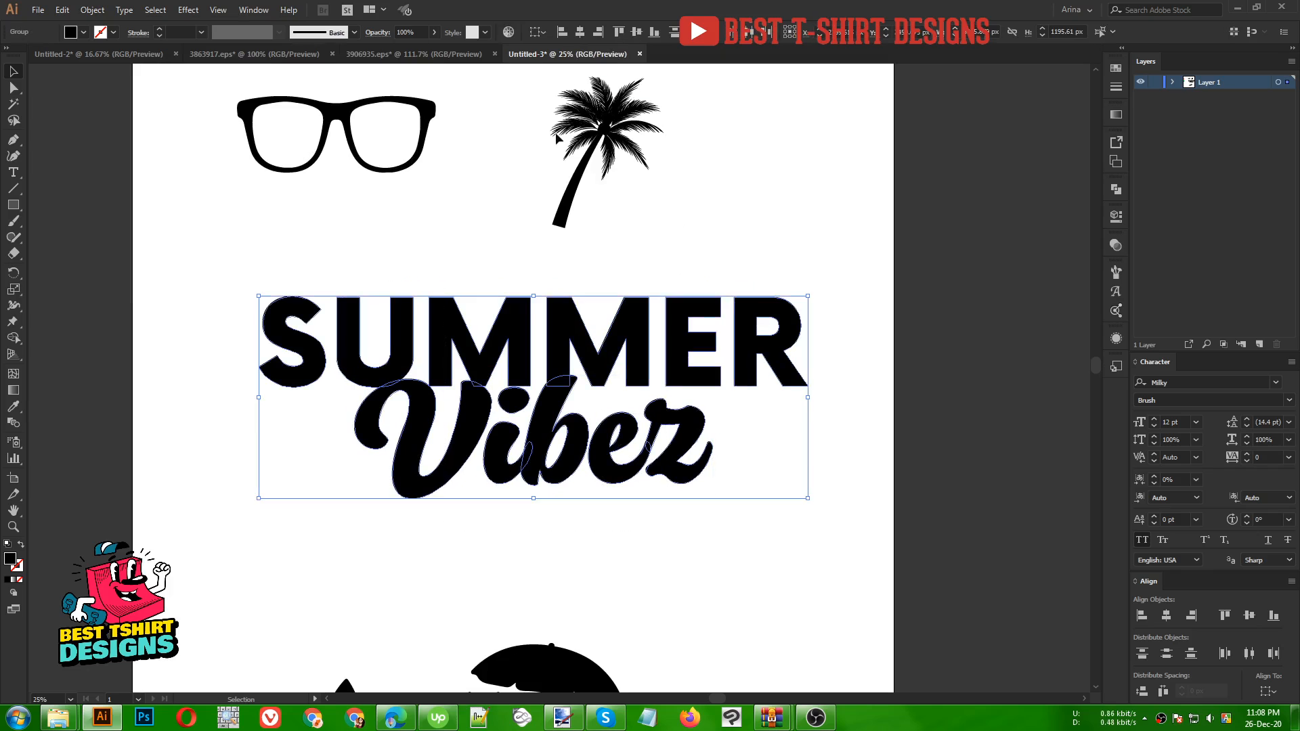
click(276, 535)
Apply Offset Path to "Vibez" with a 20 px offset, miter joins and a miter limit of 4.
click(550, 448)
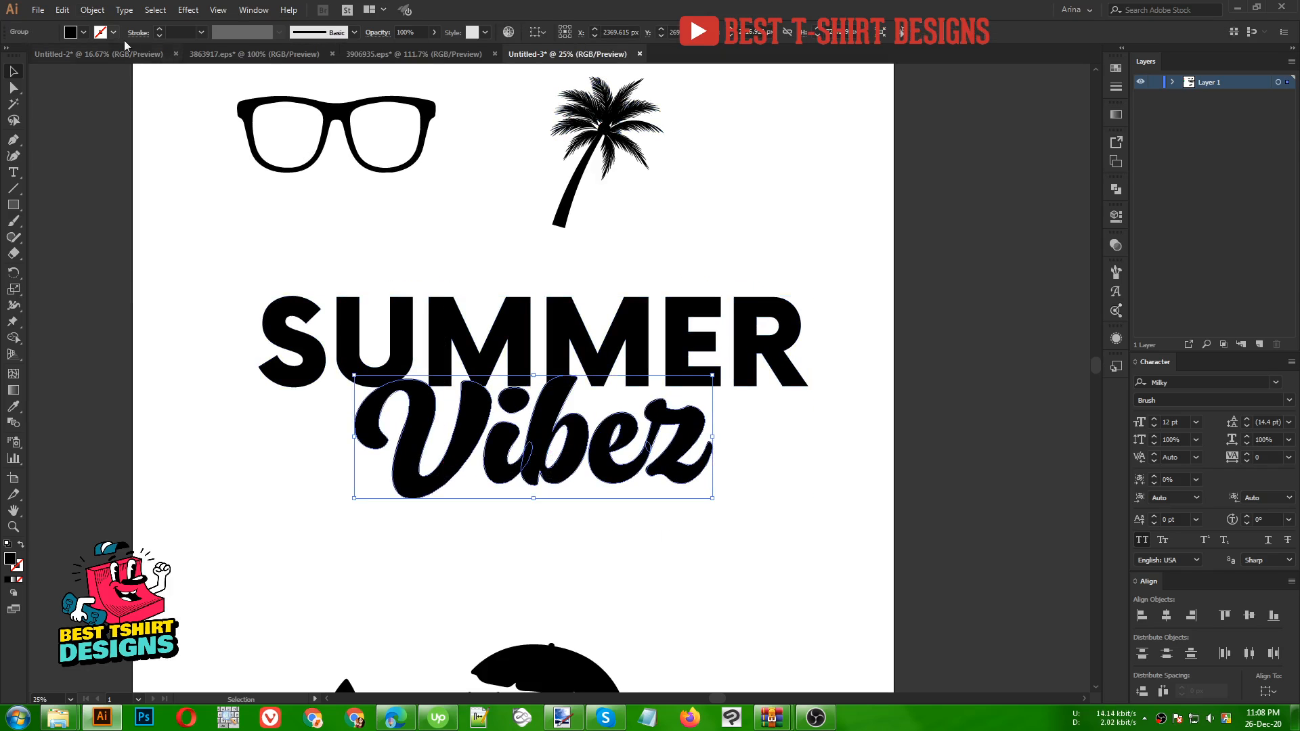
click(92, 10)
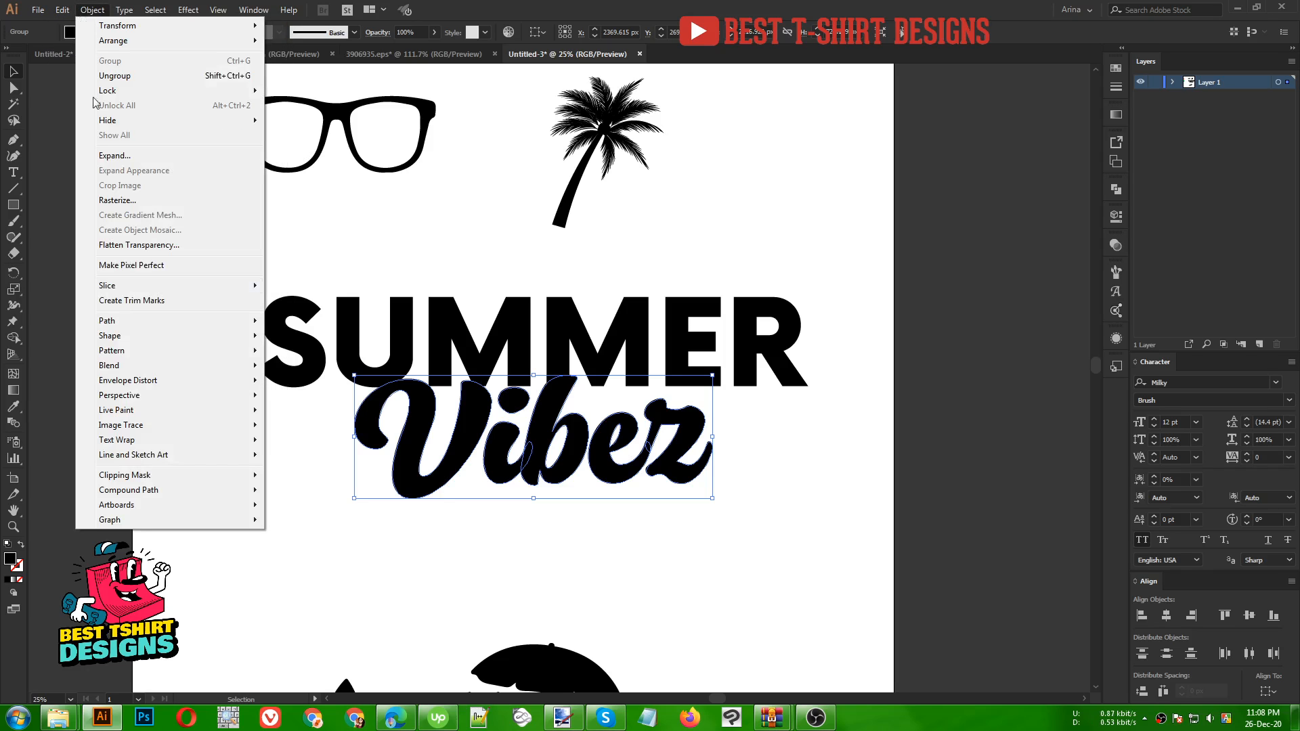
mouse_move(128, 324)
click(351, 365)
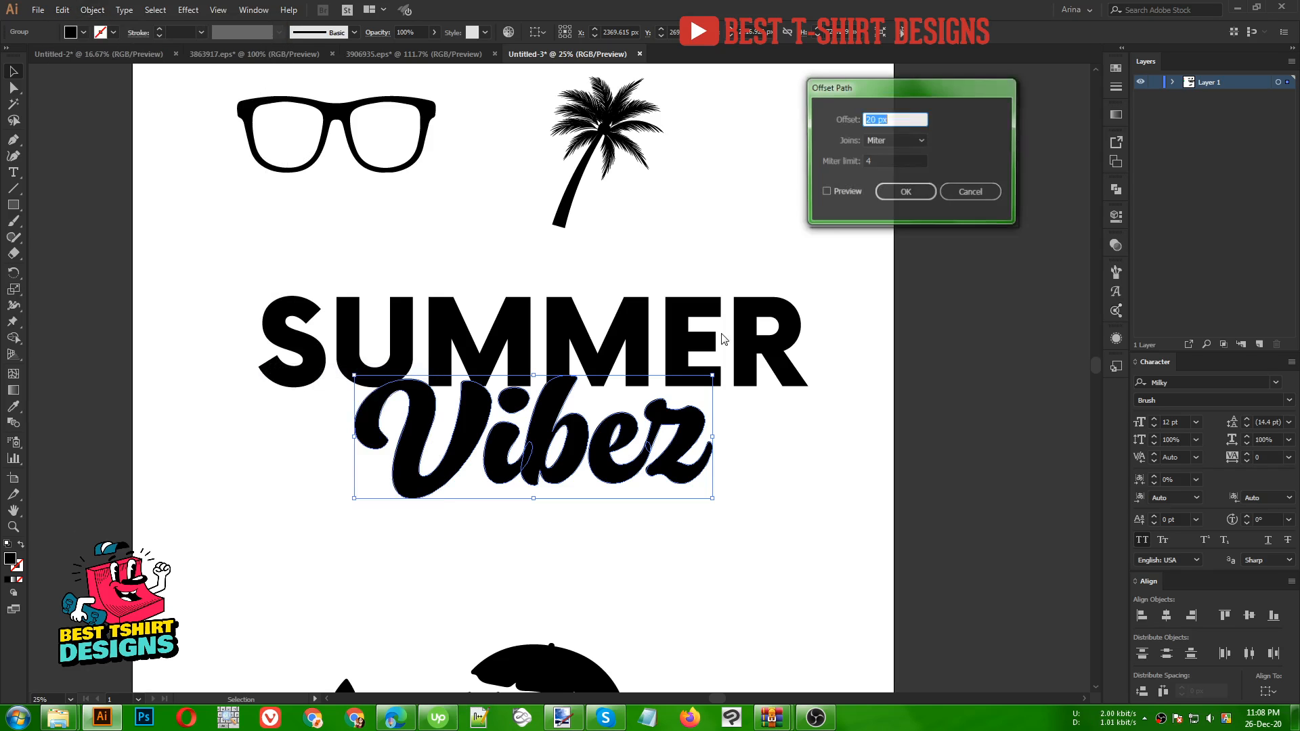
click(833, 195)
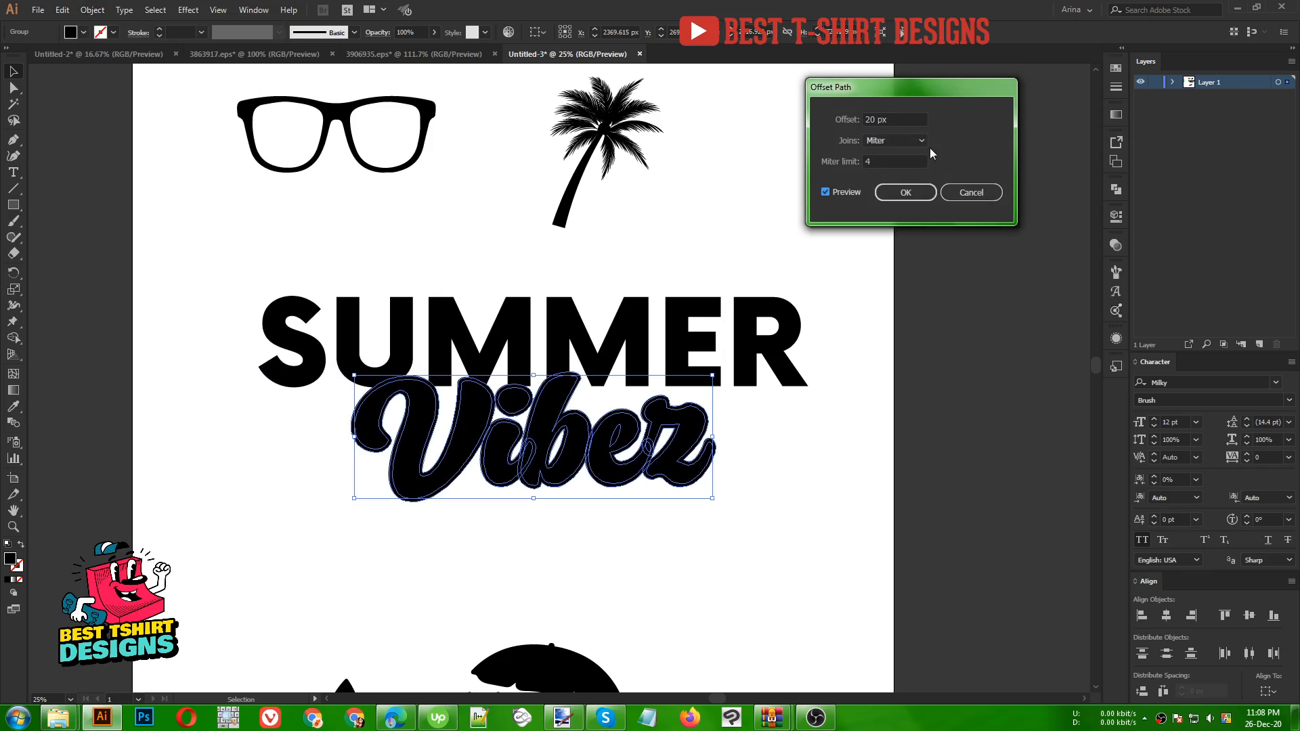
click(900, 192)
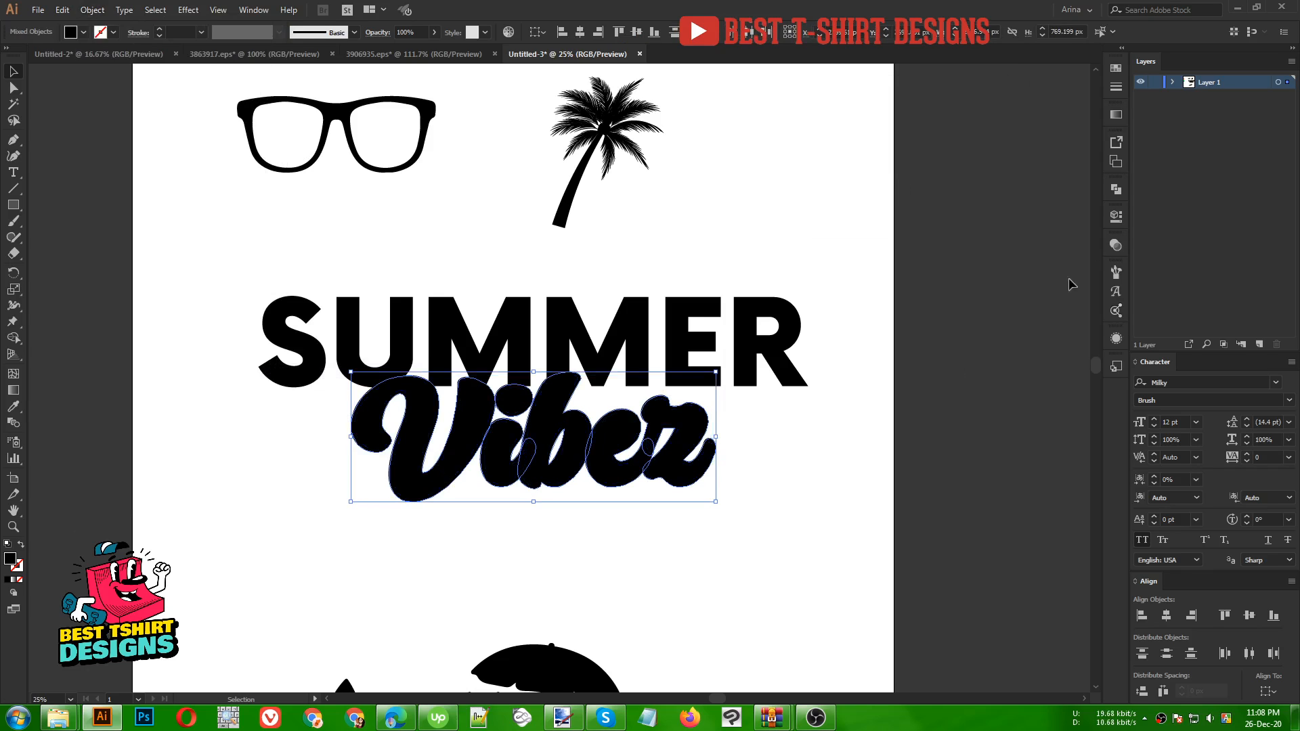
Unite the offset paths of "Vibez" into one shape and cut it, leaving the original lettering in place.
click(1114, 191)
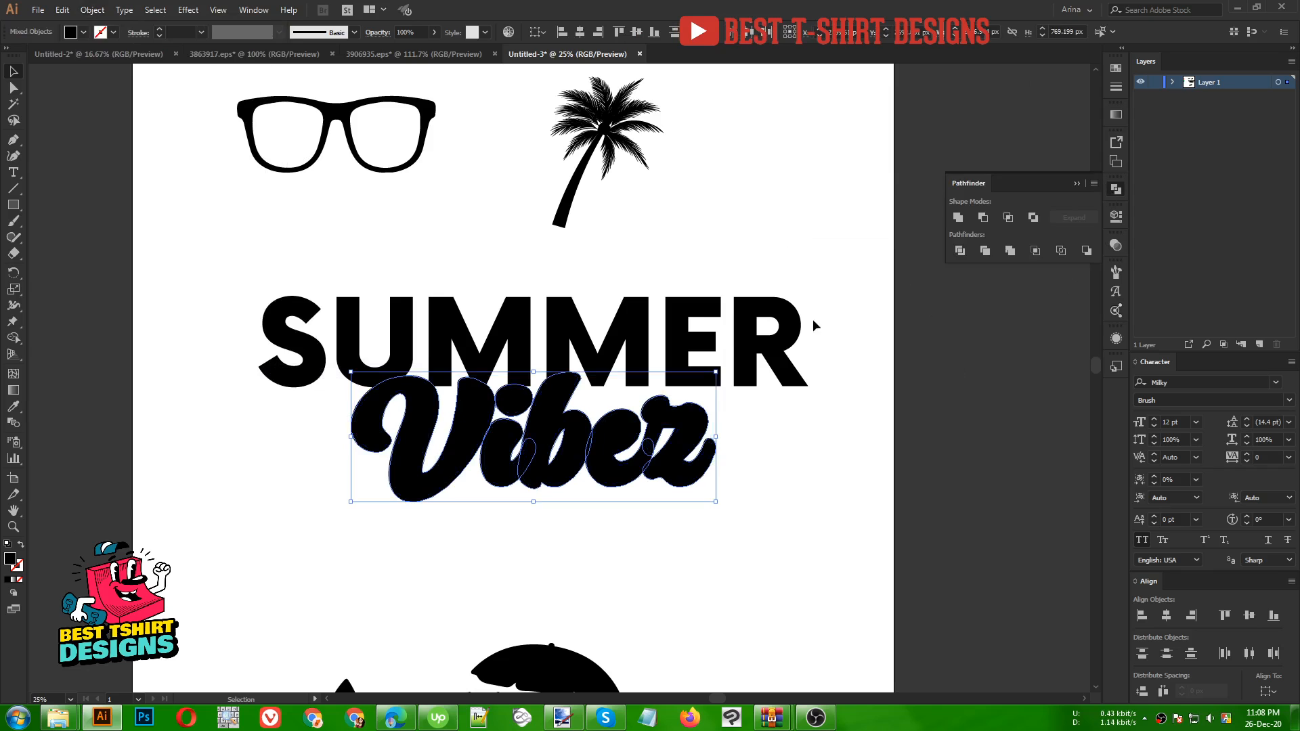
click(959, 219)
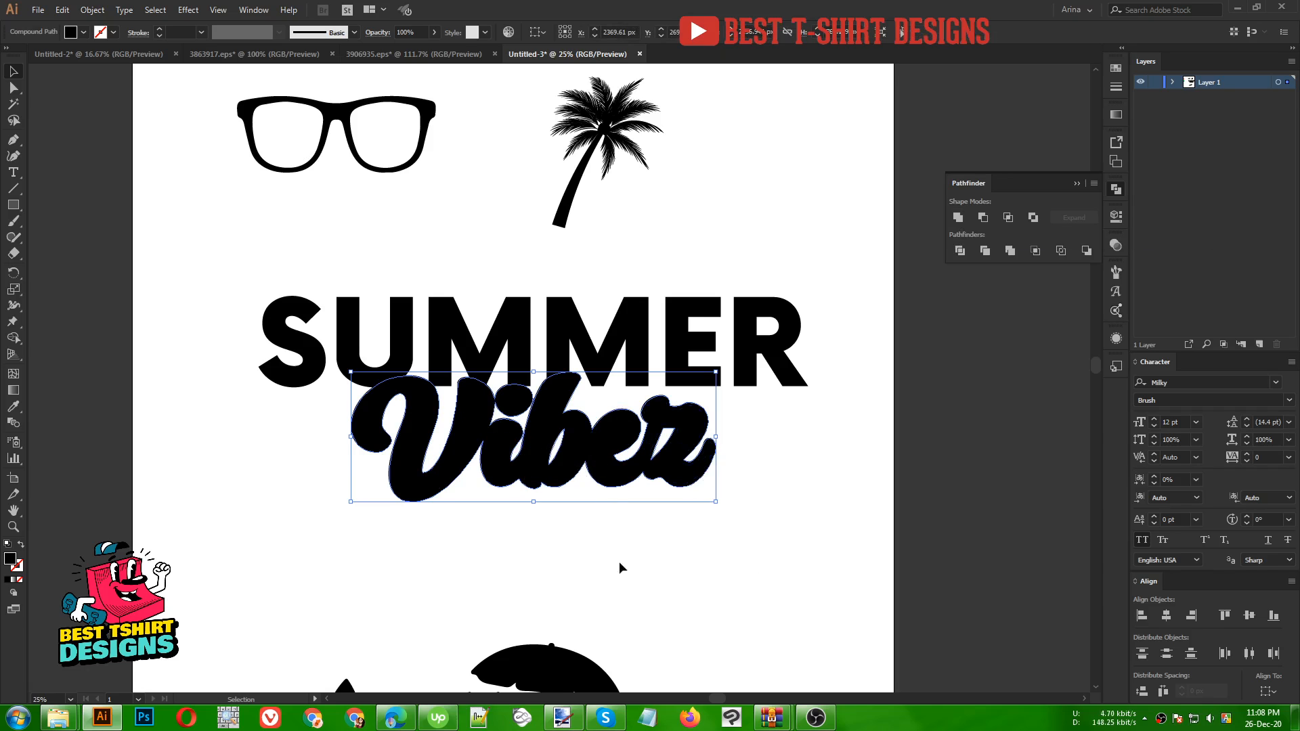
key(a)
key(v)
click(680, 564)
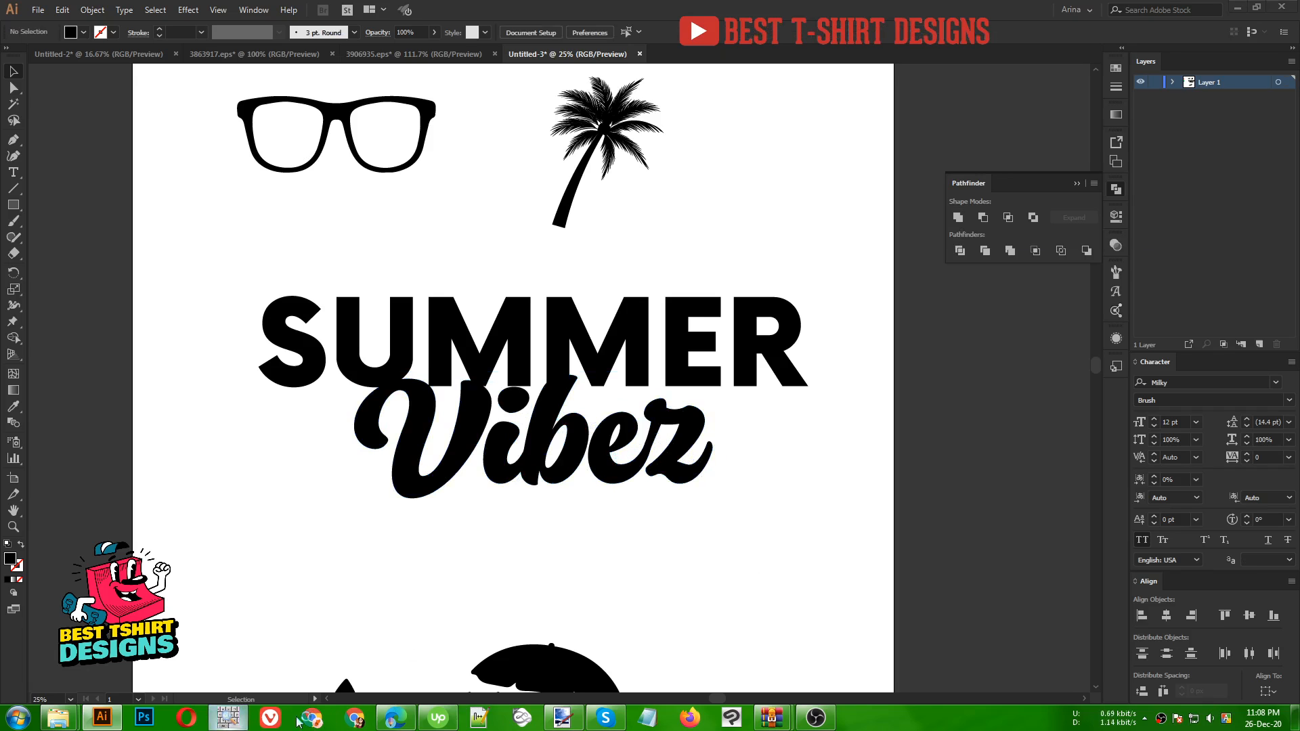
click(236, 723)
click(940, 618)
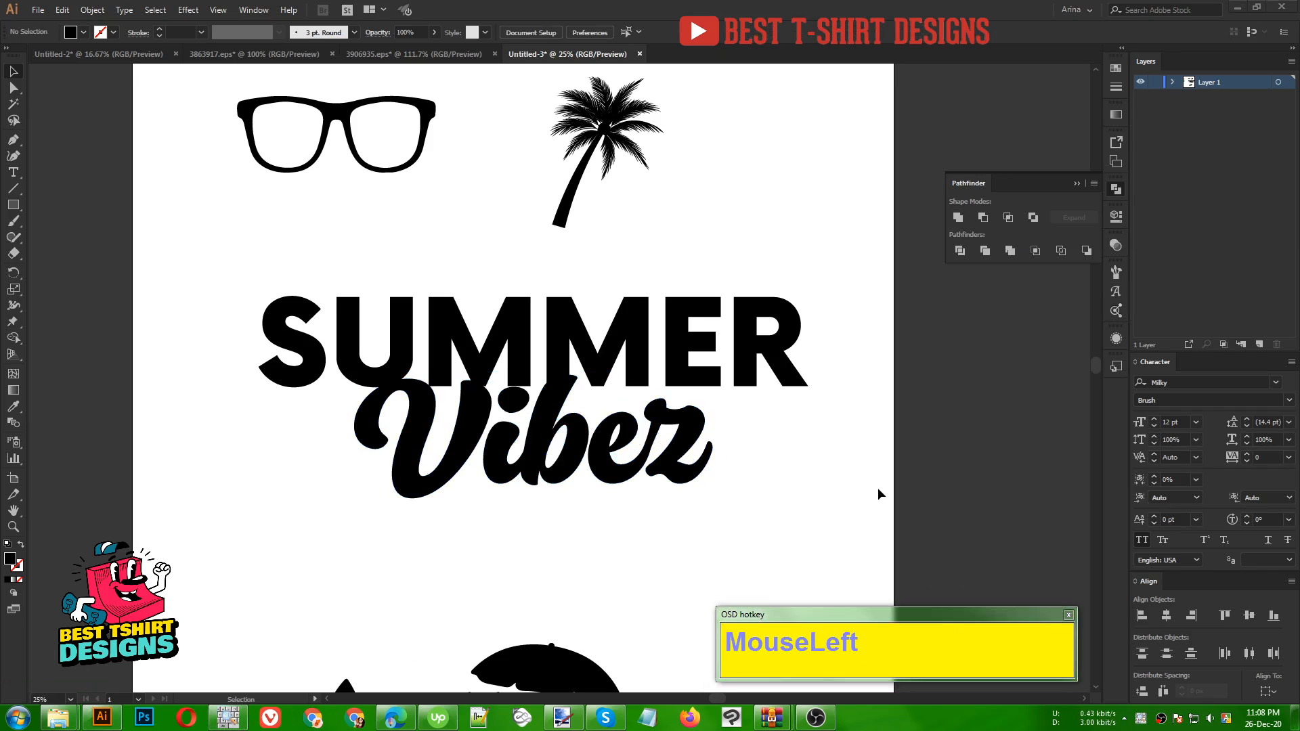
Select "SUMMER" and paste the cut offset shape of "Vibez" in place in front of it.
click(698, 369)
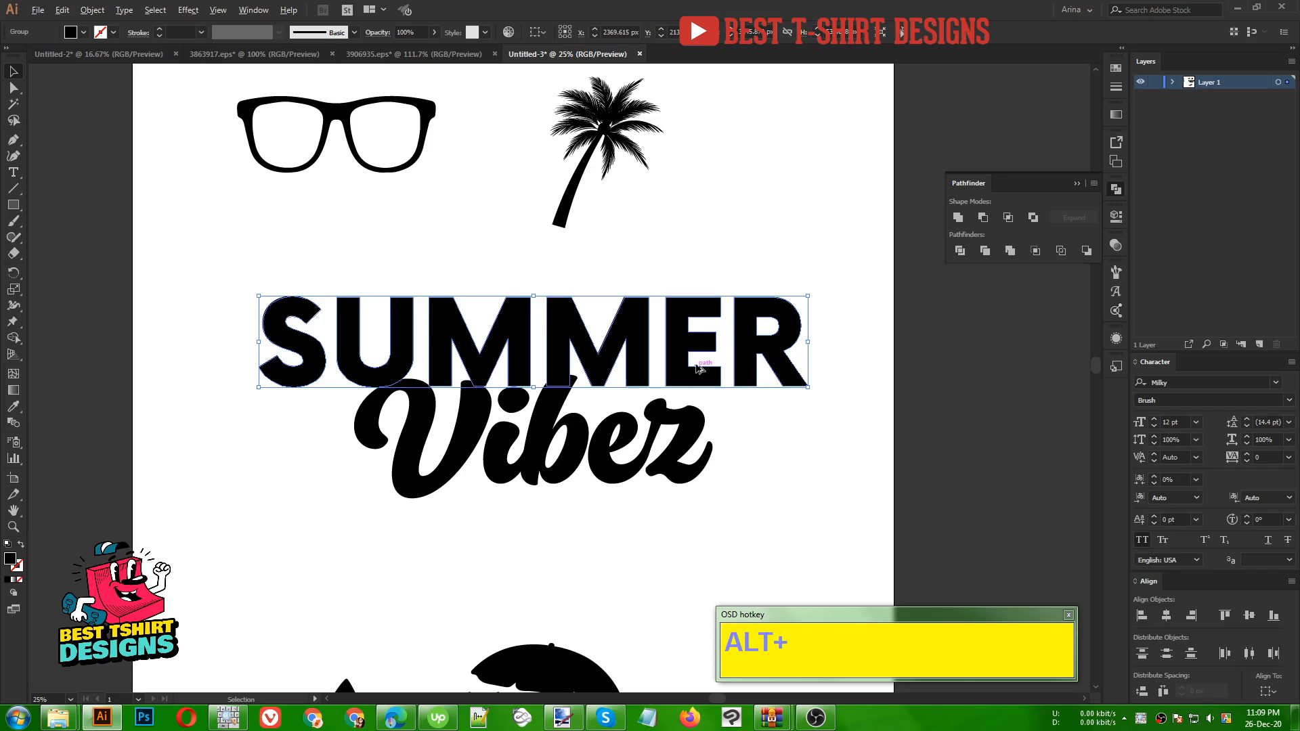
alt+scroll(697, 369, up, 1)
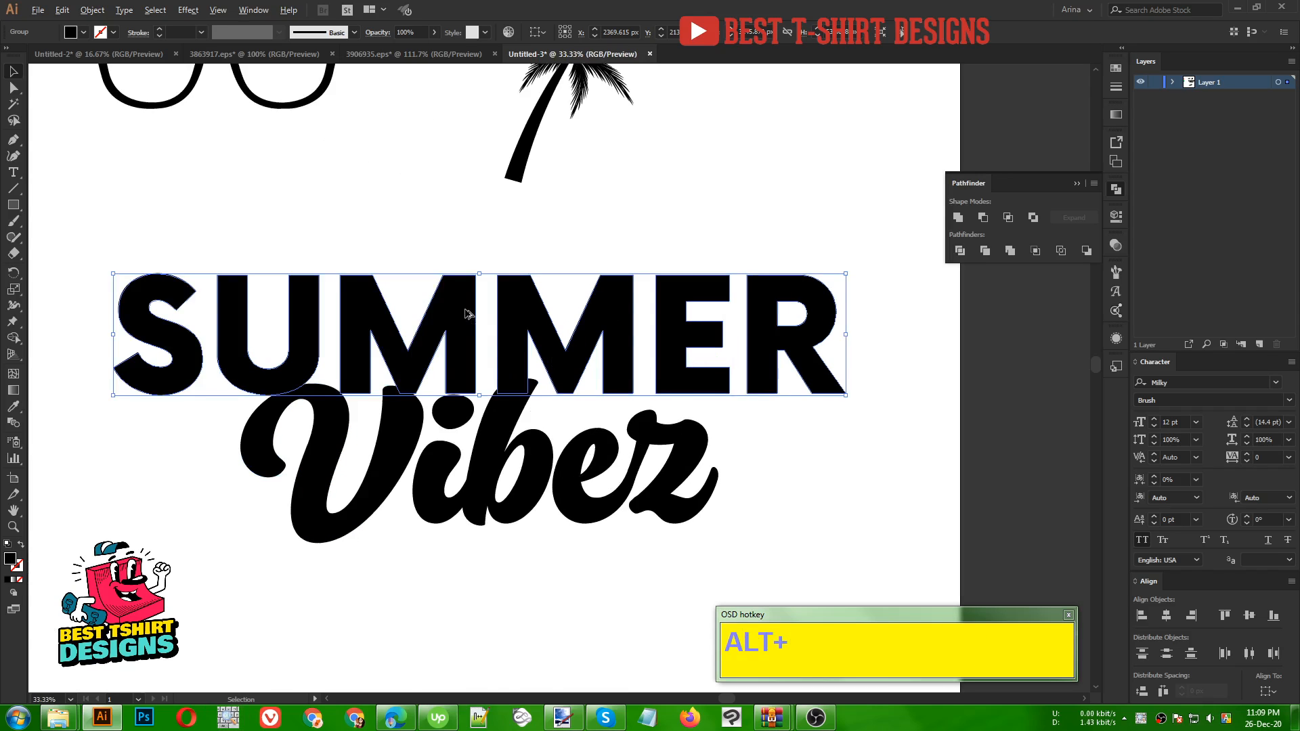
alt+scroll(465, 308, down, 1)
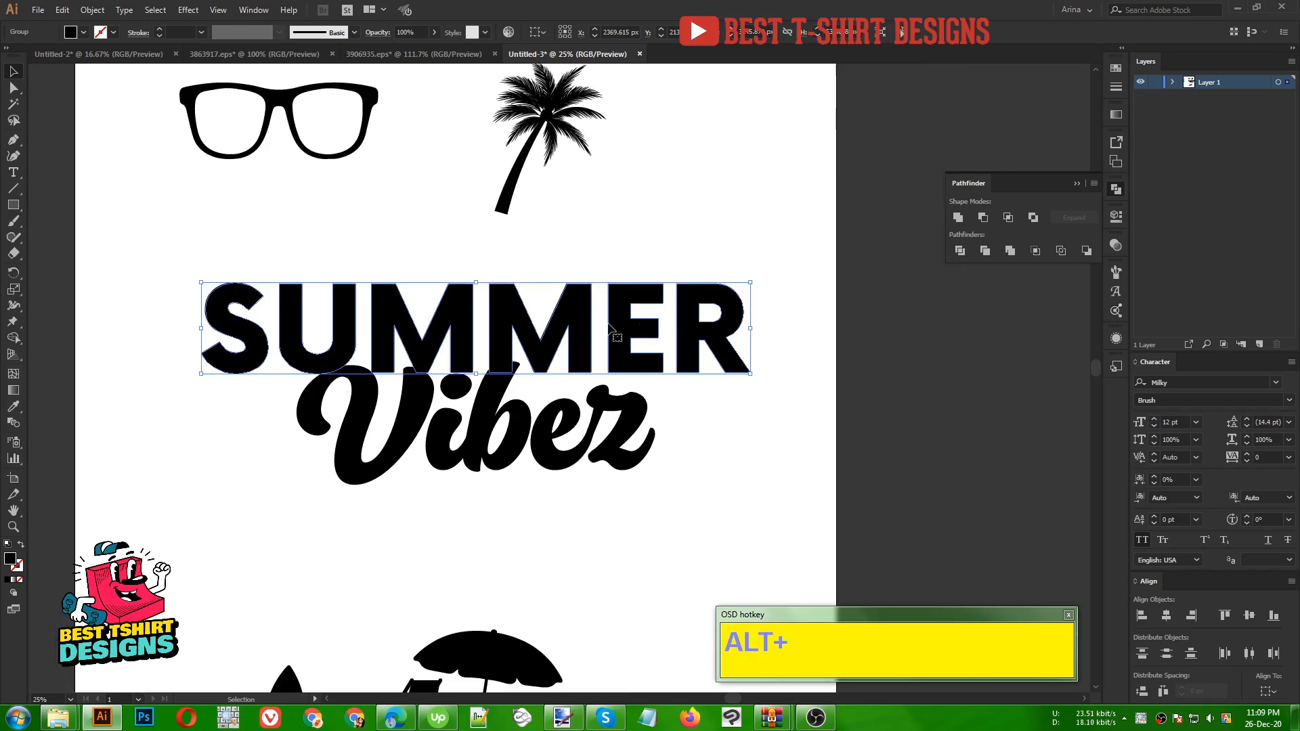
click(590, 324)
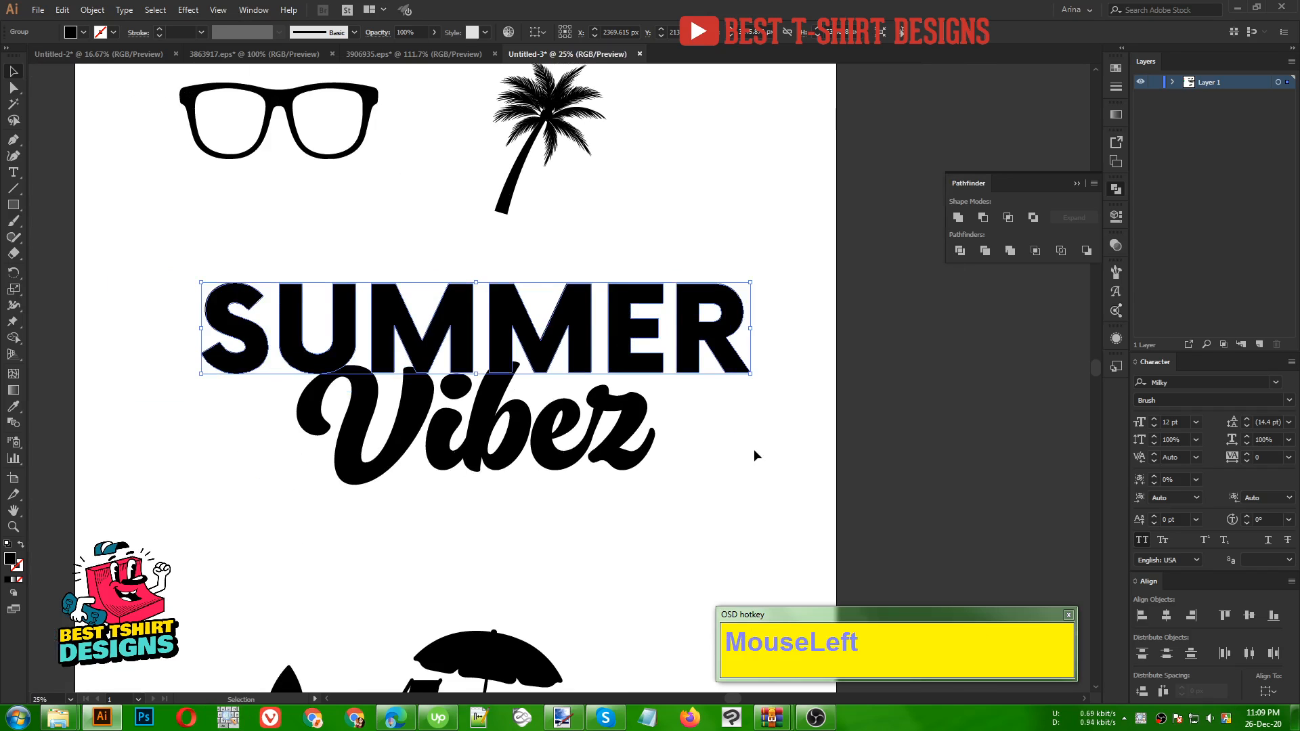
key(ctrl)
key(ctrl+f)
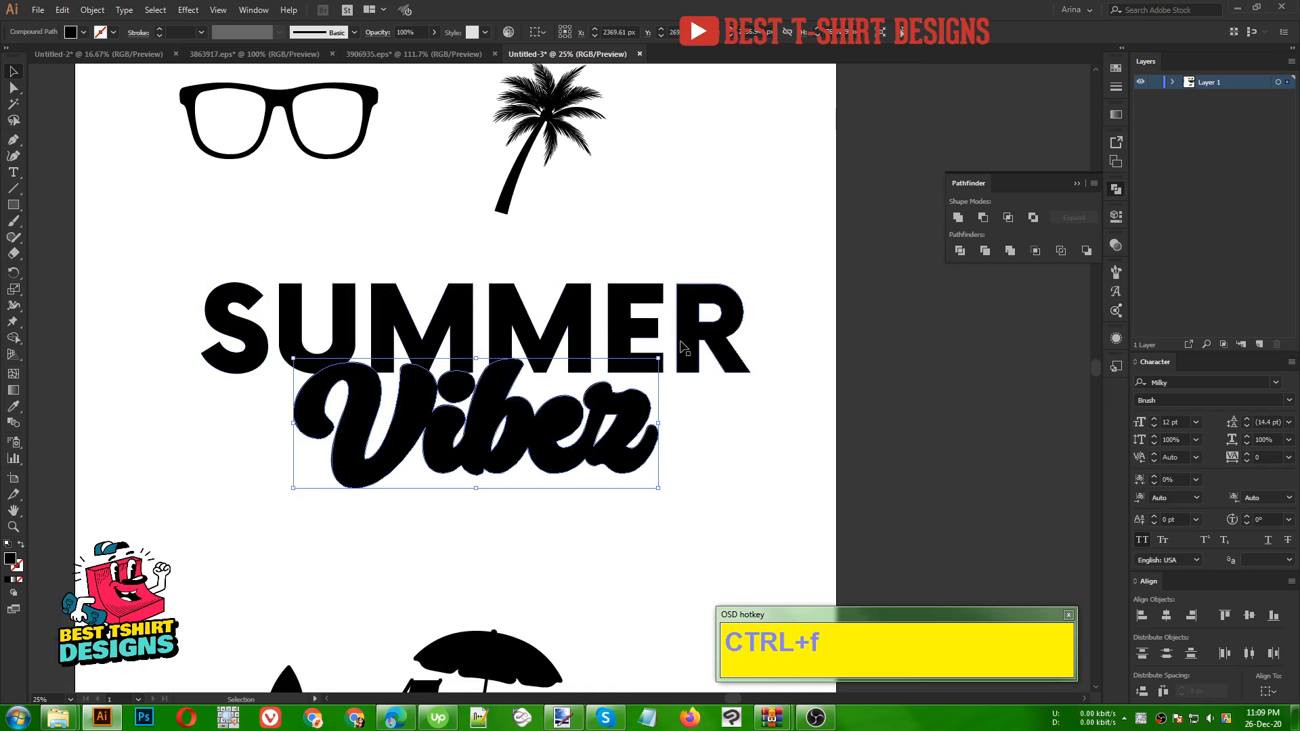
Subtract the offset shape from "SUMMER" as a compound shape with Minus Front, and deselect the result.
key(shift)
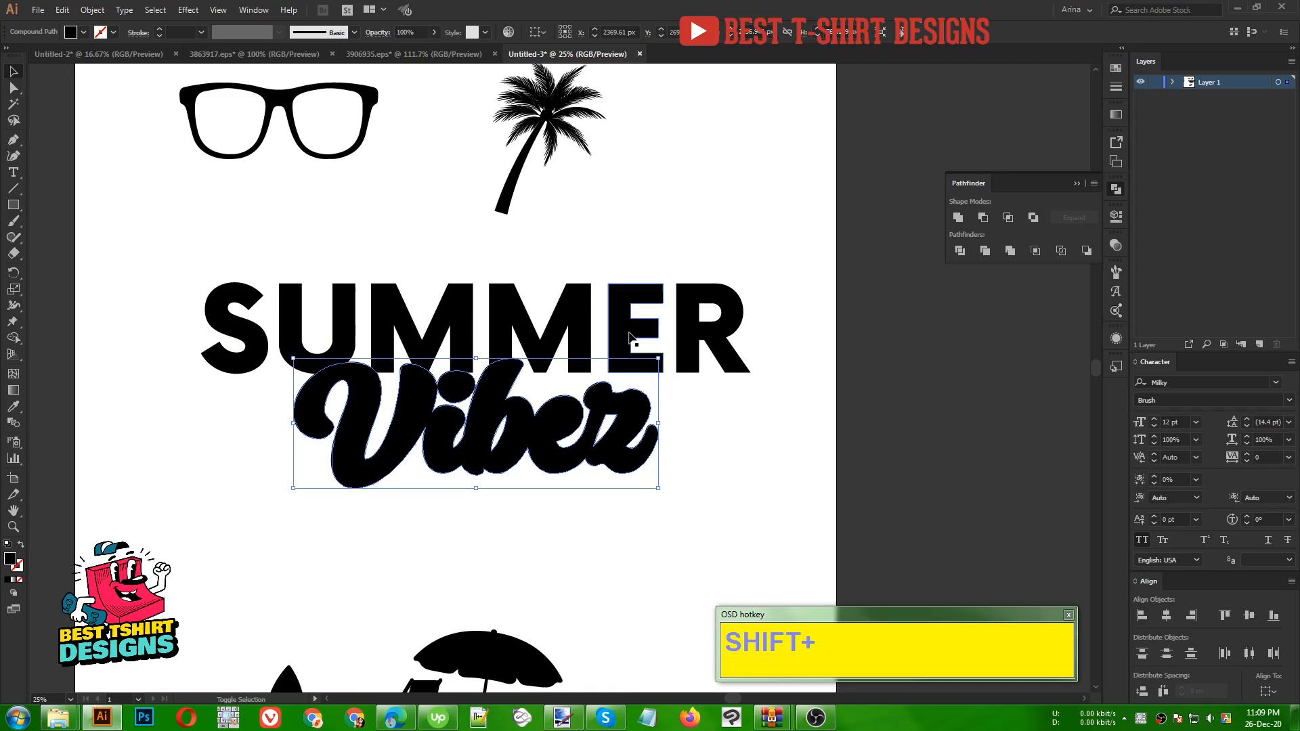
shift+click(629, 336)
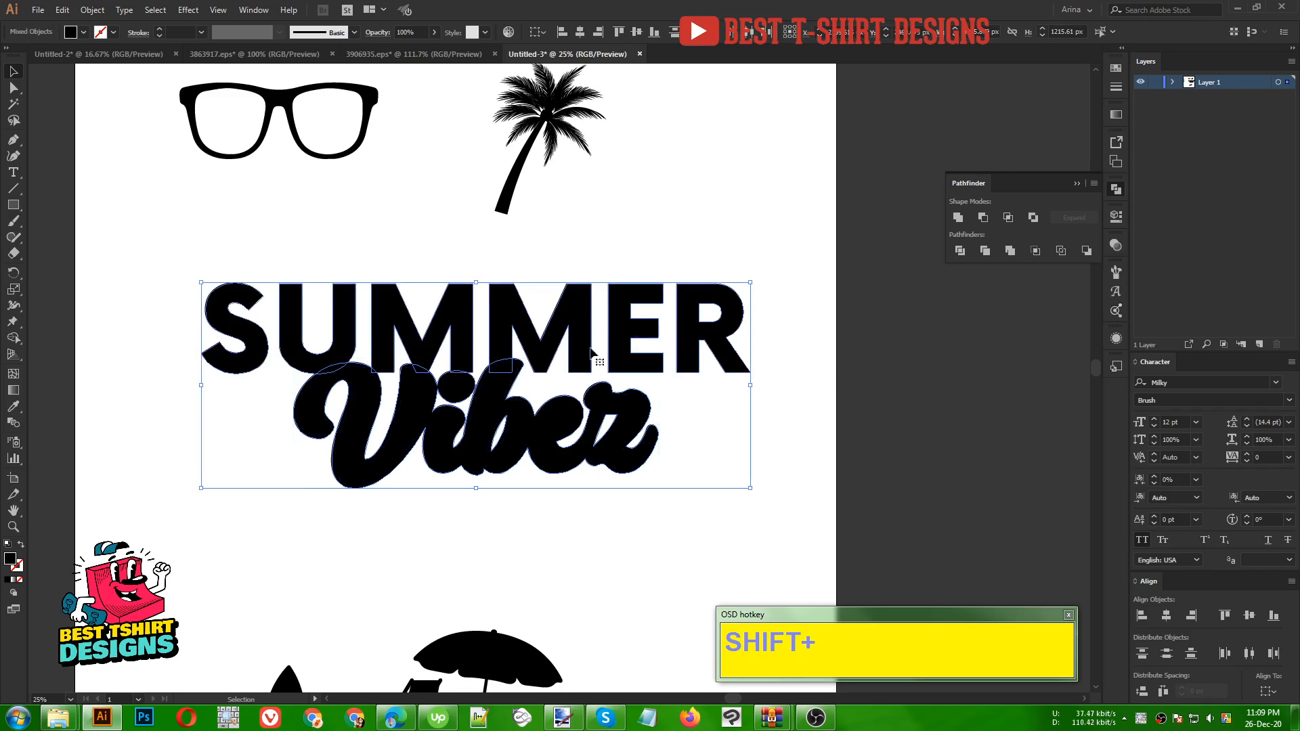
alt+click(983, 218)
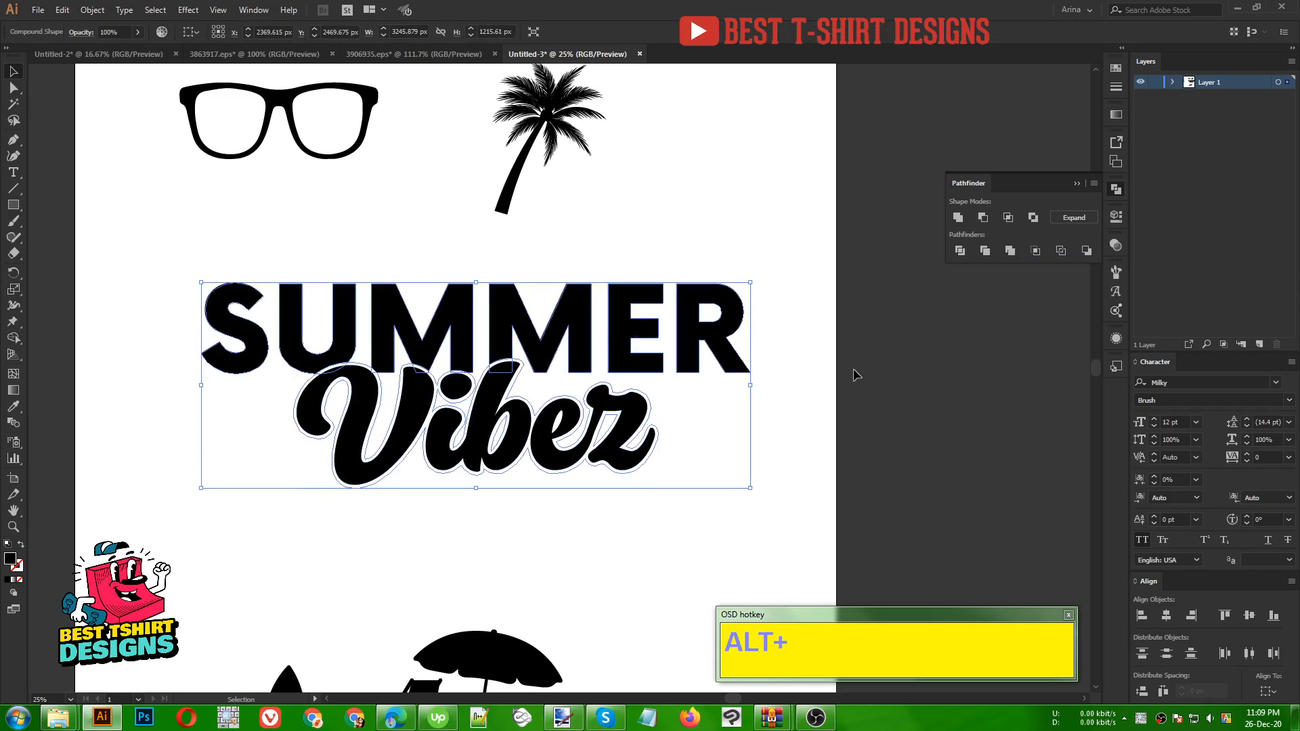
click(504, 562)
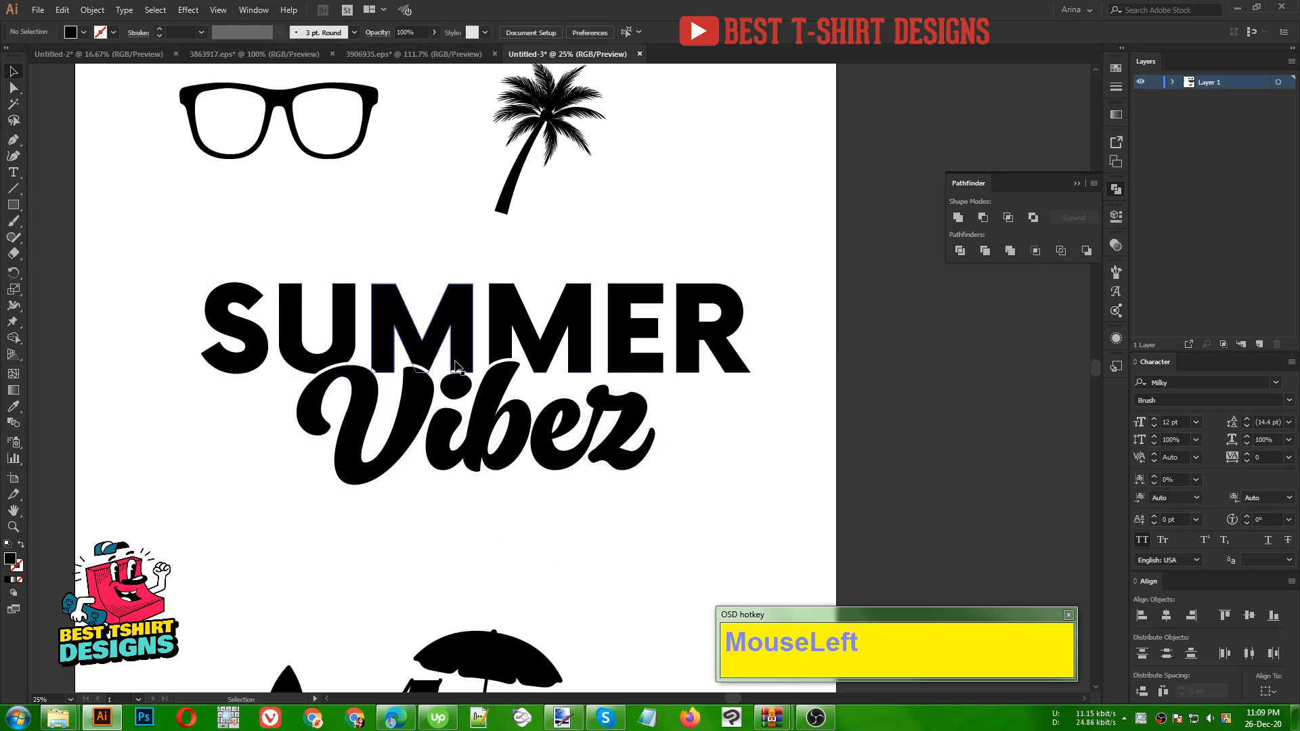
Expand the appearance of the "SUMMER" and "Vibez" lettering and group both words together.
drag(743, 478, 207, 364)
click(93, 9)
click(130, 169)
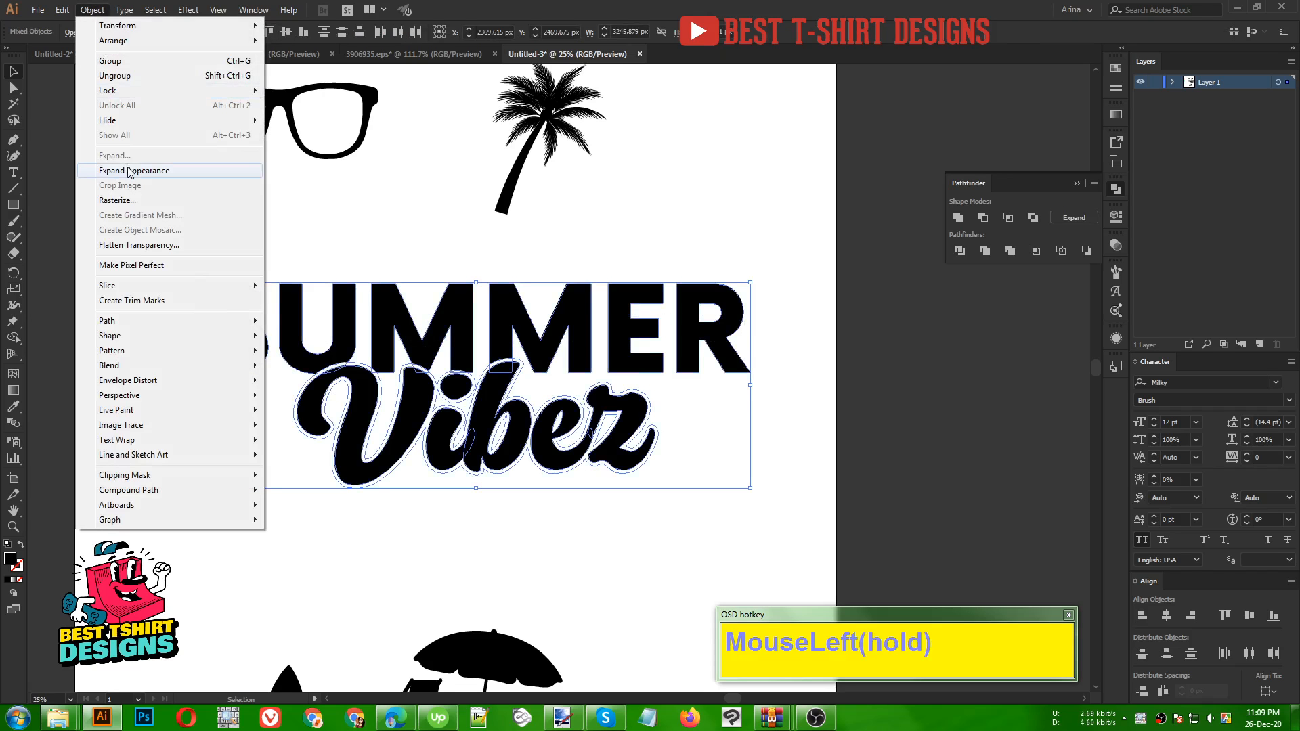
click(143, 288)
drag(140, 282, 689, 479)
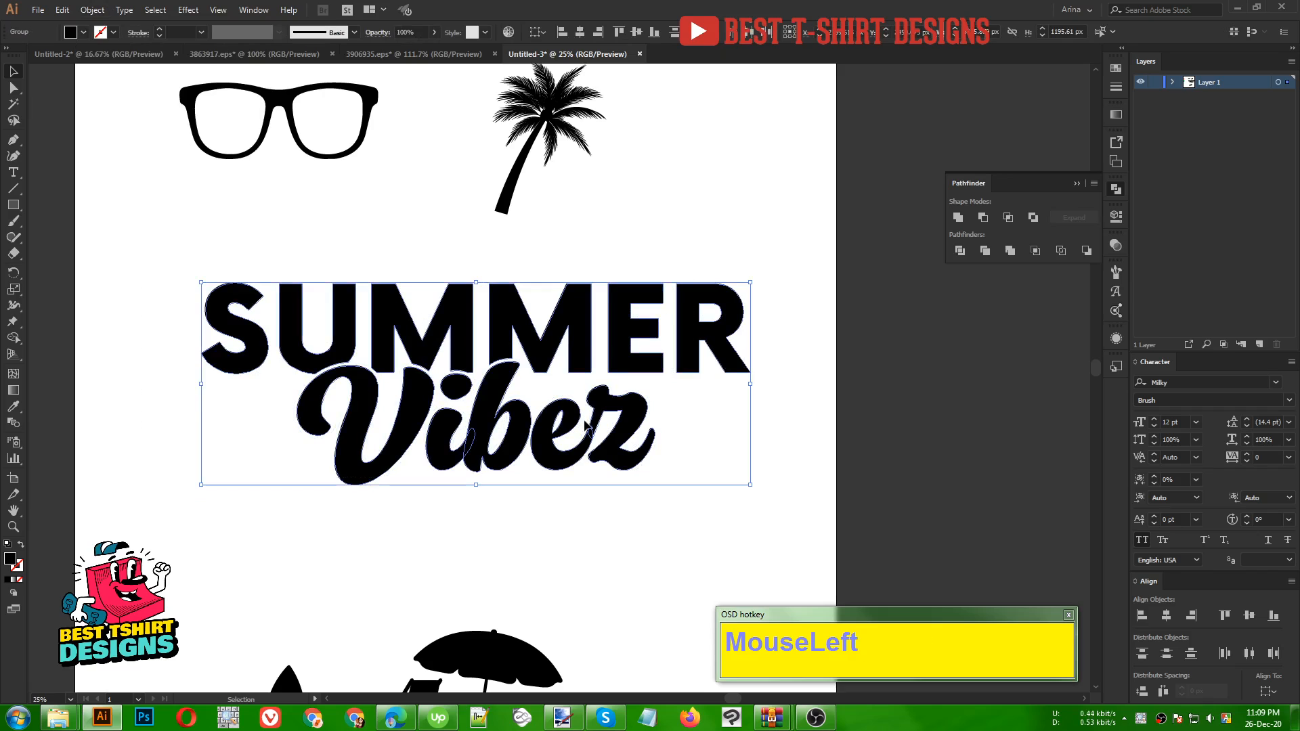
key(ctrl+g)
click(716, 429)
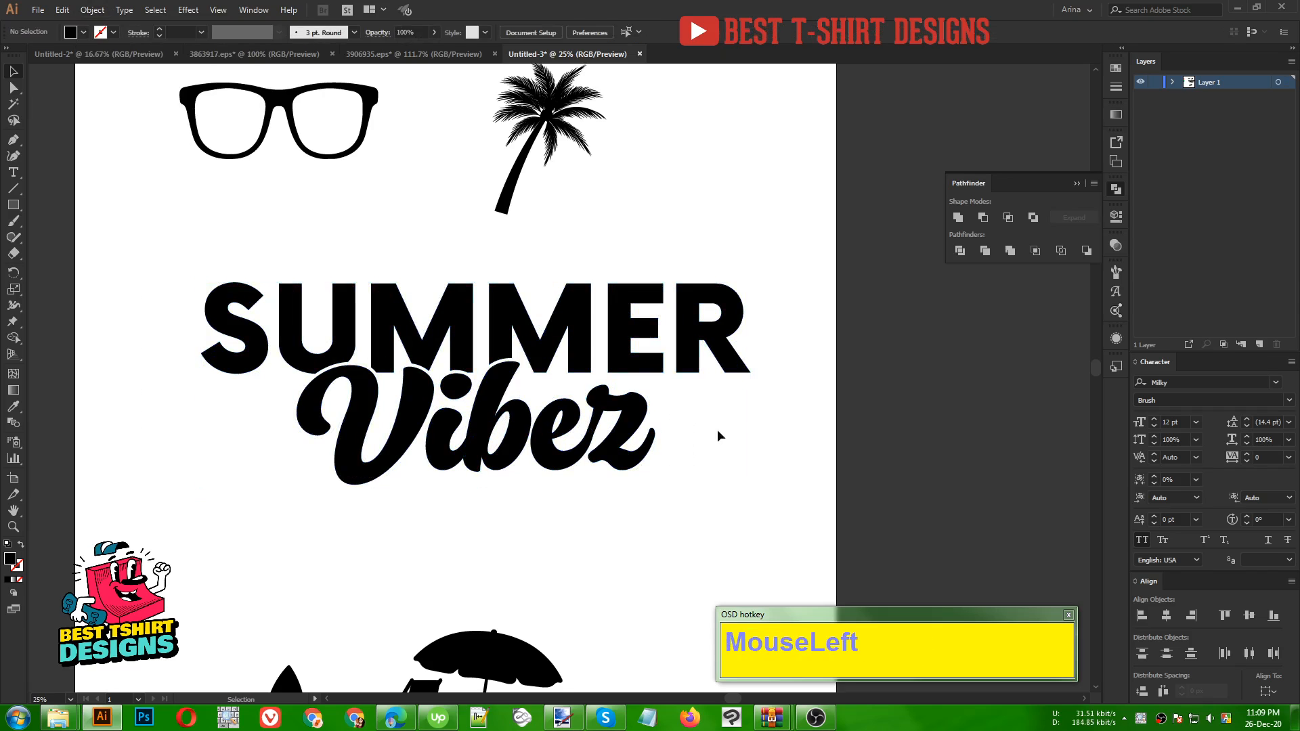
Scale the grouped lettering down proportionally from its center and move it lower on the artboard.
alt+scroll(615, 430, down, 1)
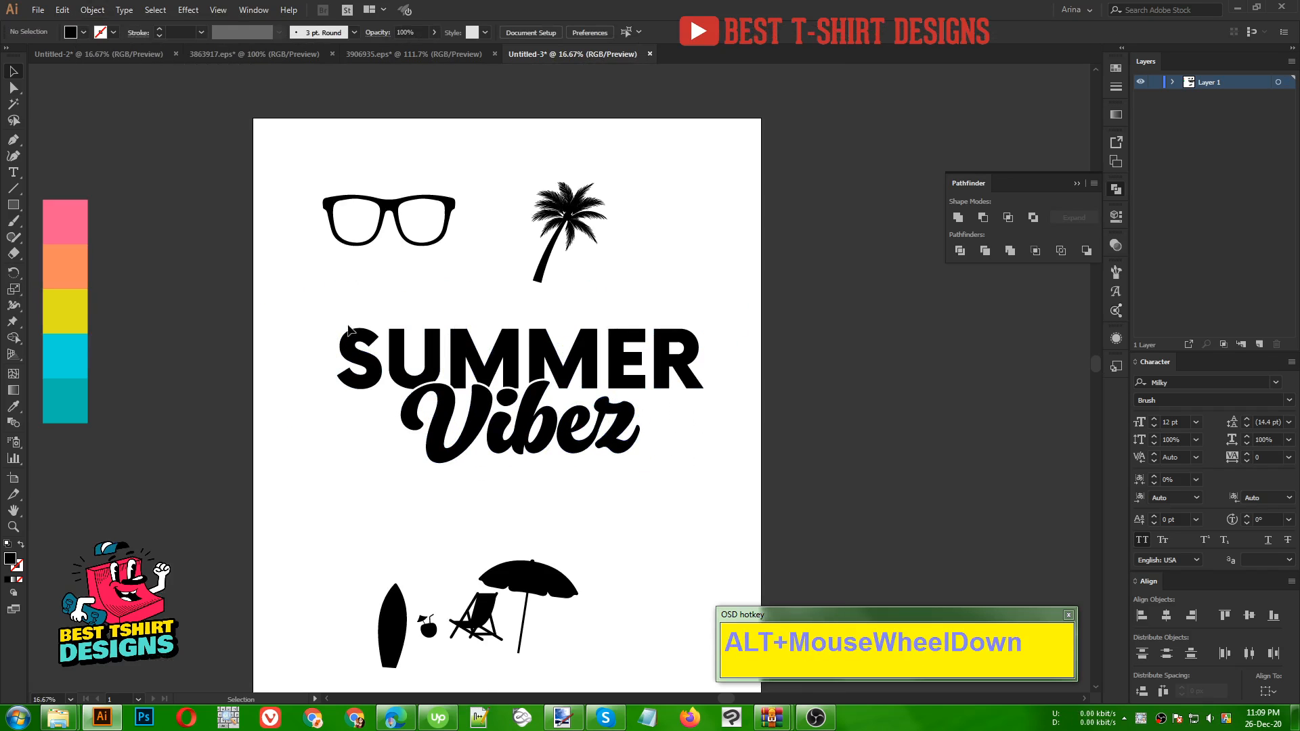
drag(303, 311, 747, 468)
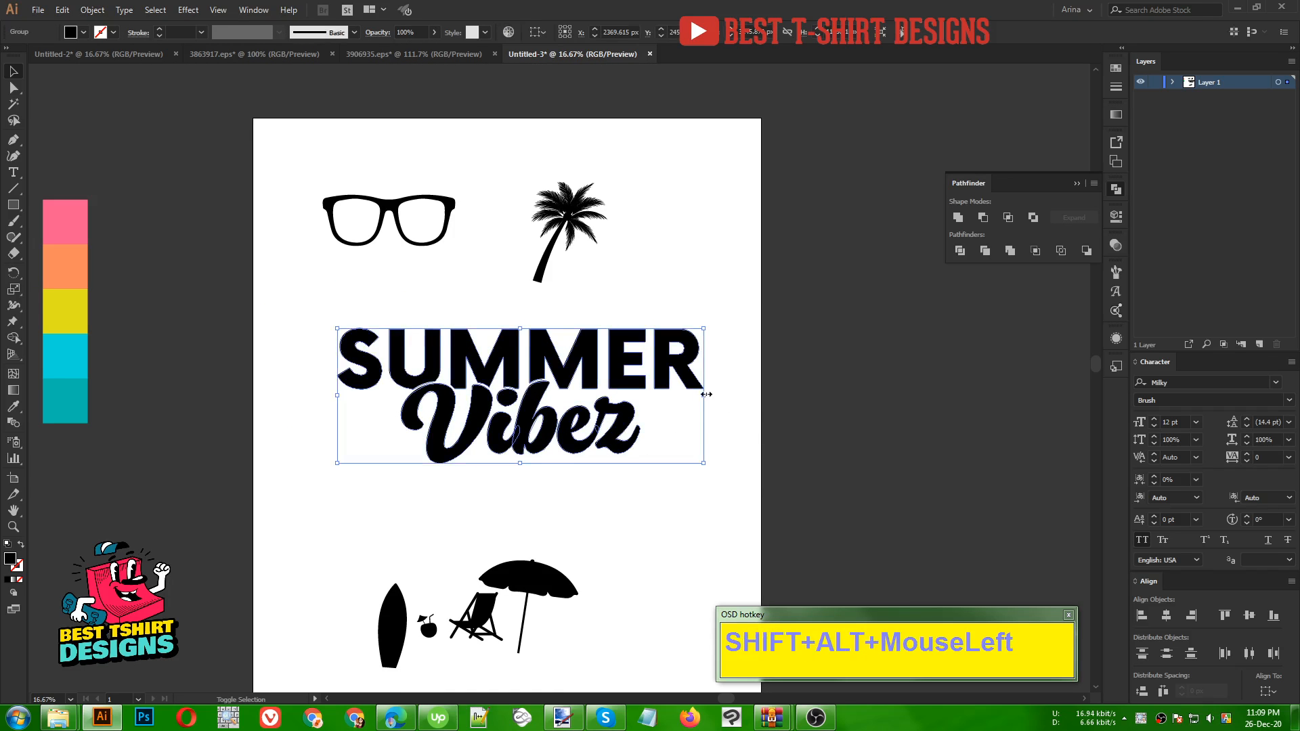
alt+shift+drag(706, 394, 660, 395)
drag(547, 428, 547, 429)
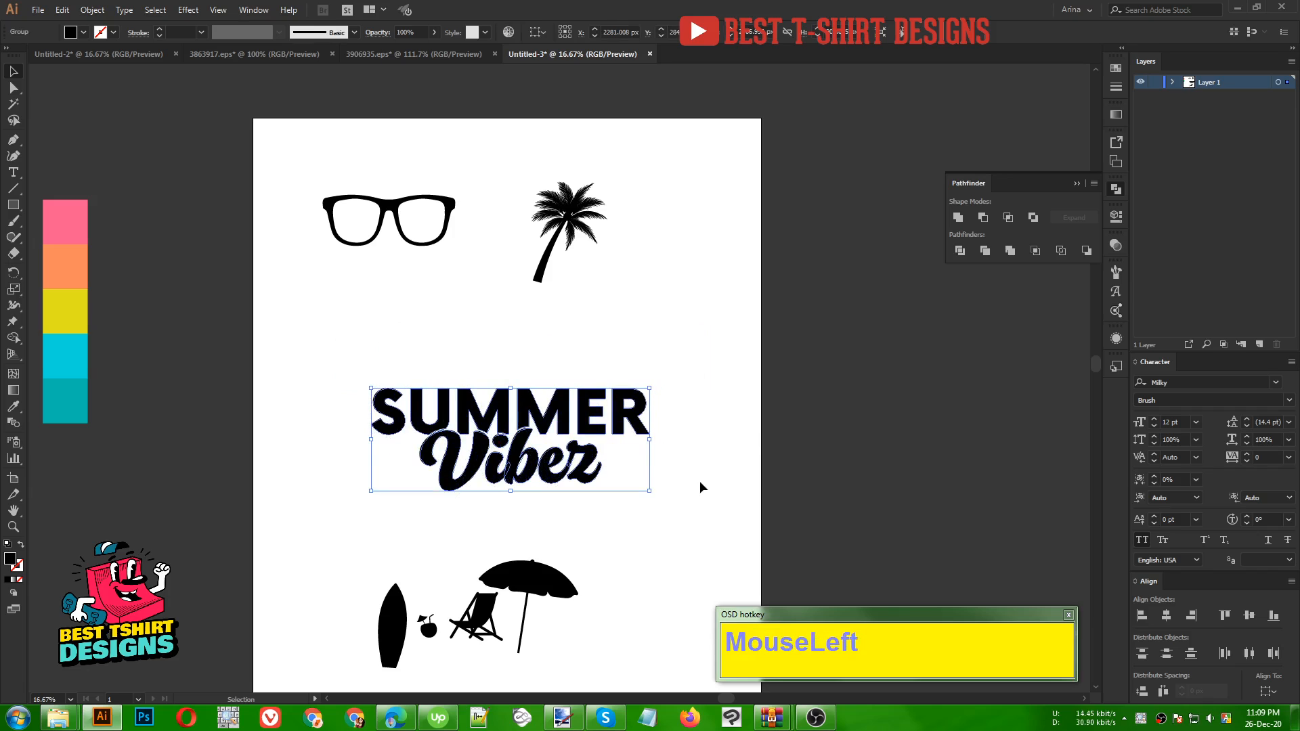
Move the glasses from the upper part of the artboard to just above the word "SUMMER".
click(453, 290)
drag(420, 245, 567, 381)
scroll(538, 355, up, 2)
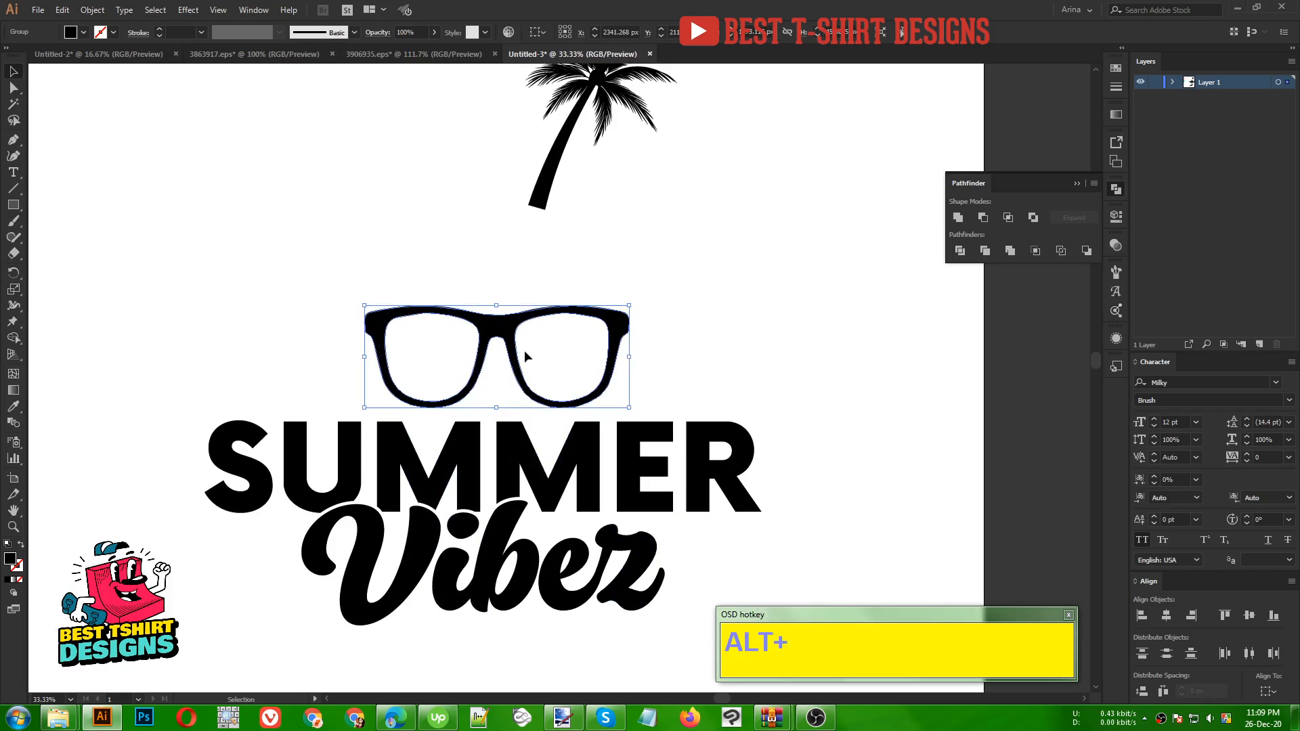
Apply Offset Path to the glasses with a 20 px offset, miter joins and a miter limit of 4.
scroll(525, 352, up, 2)
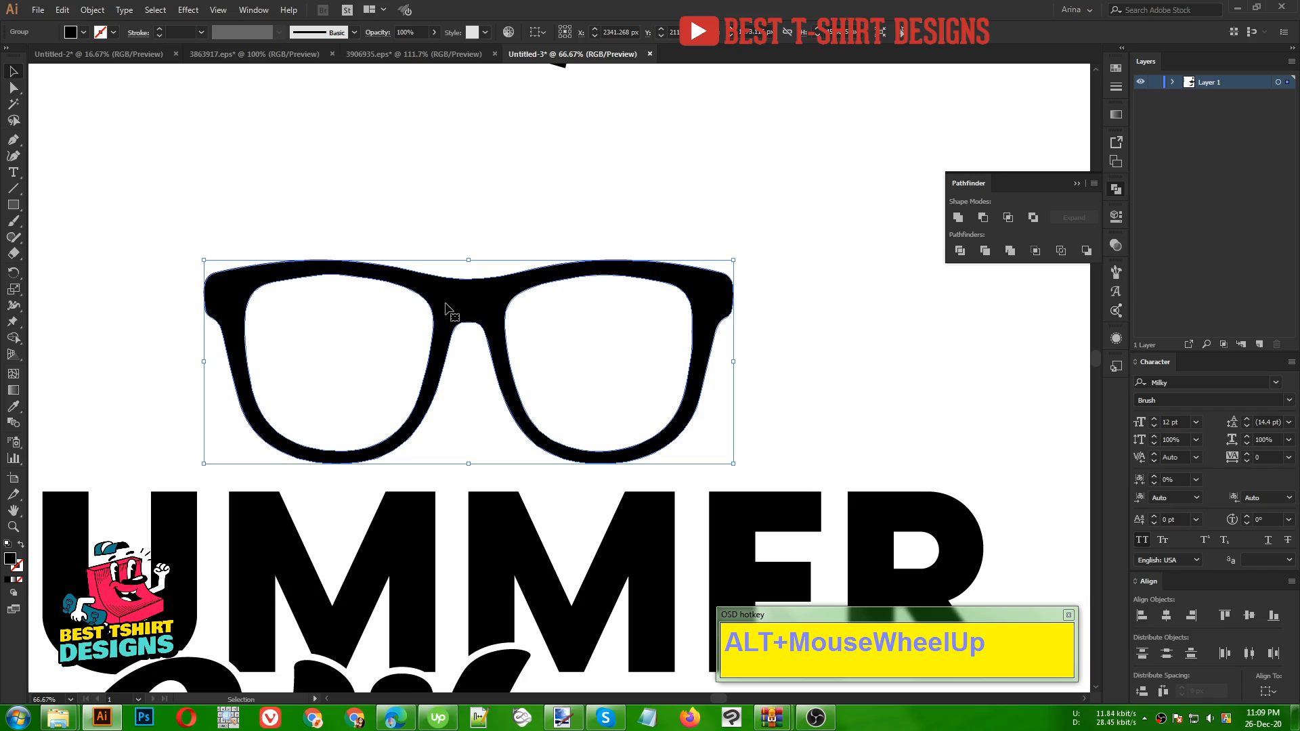
click(86, 10)
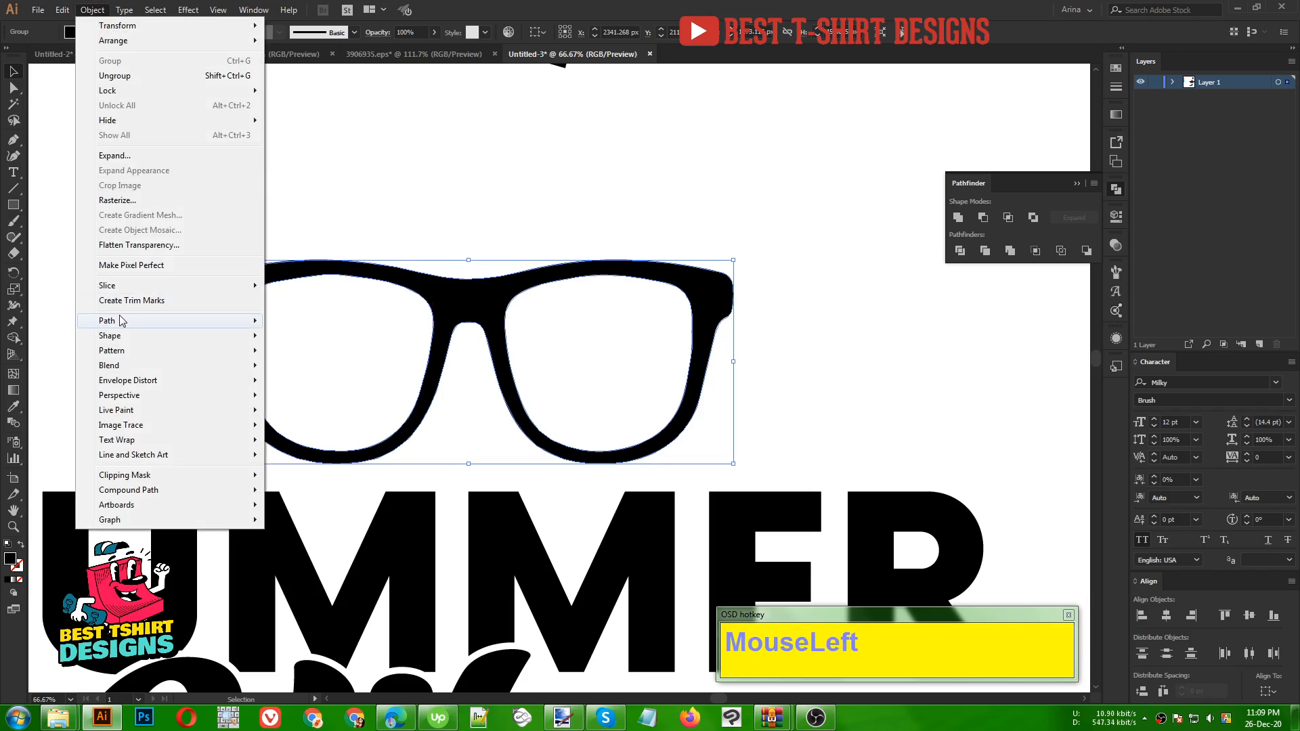
click(298, 372)
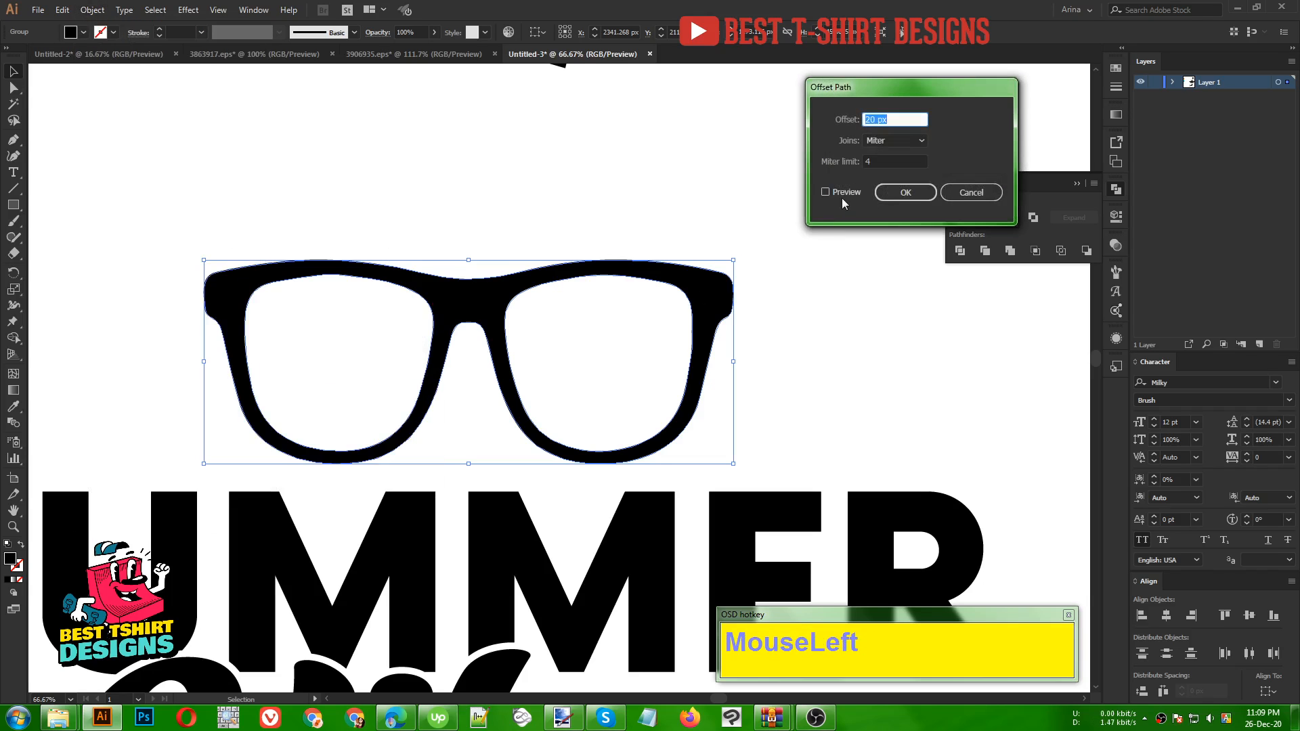
click(841, 193)
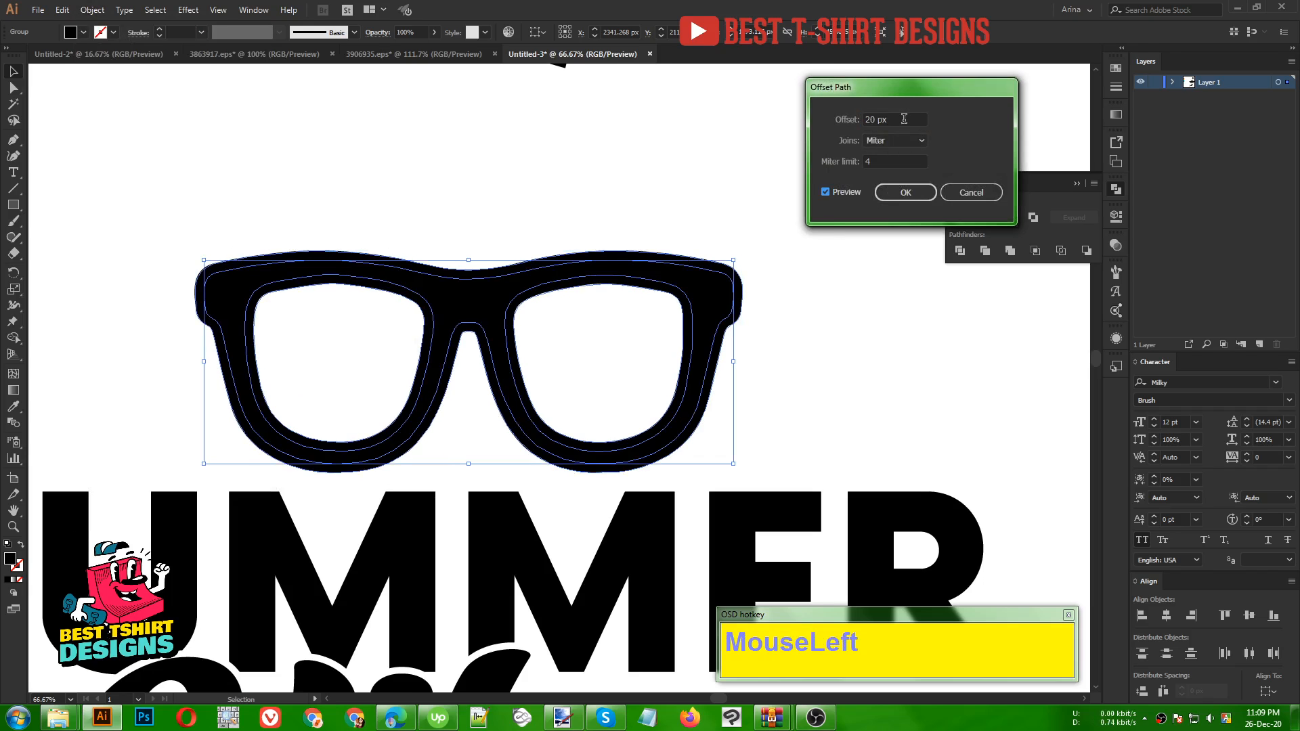
shift+scroll(903, 119, down, 1)
shift+scroll(904, 119, up, 1)
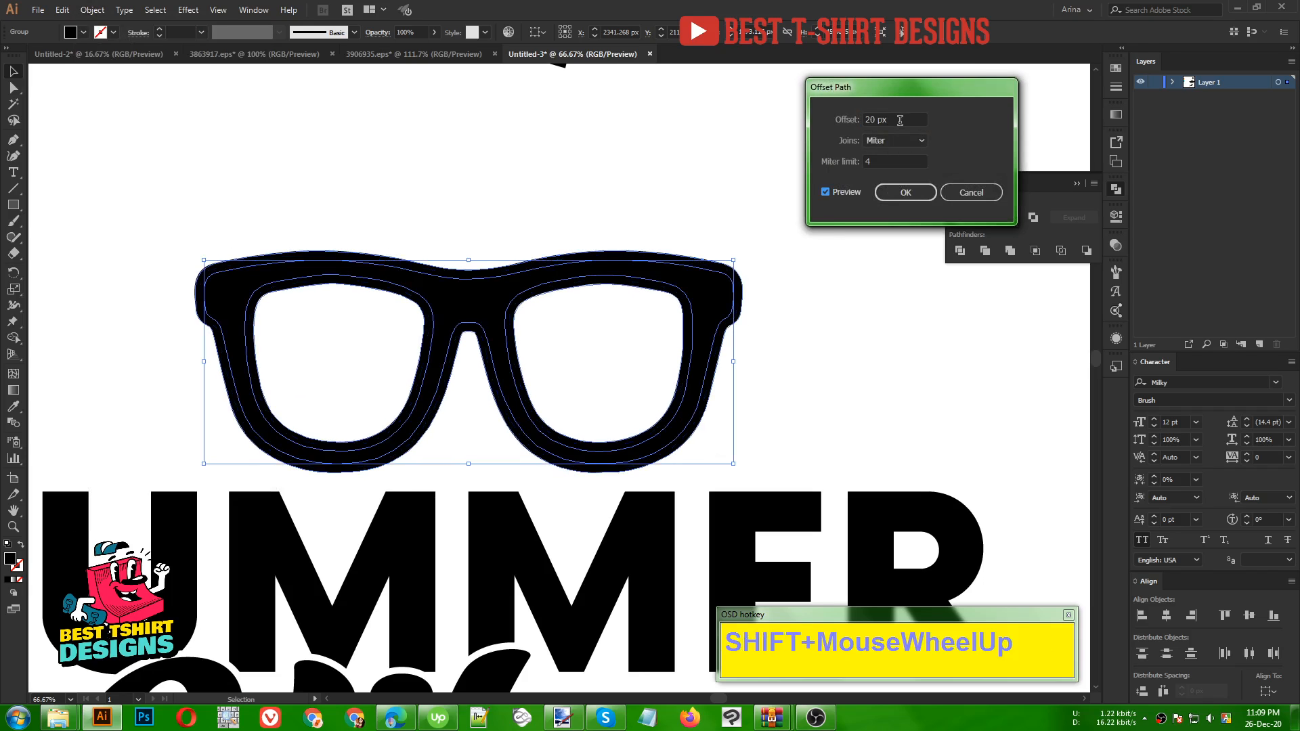
click(904, 193)
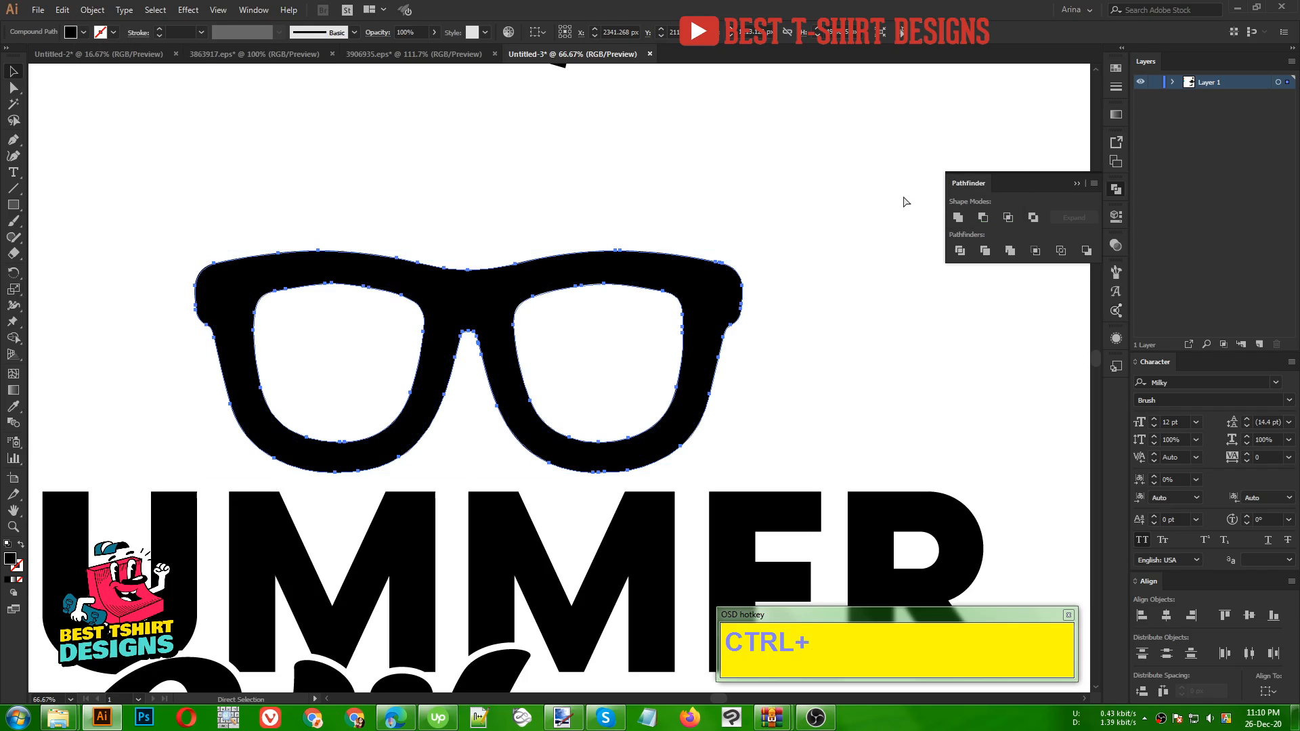
Cut the thicker offset glasses, delete the original glasses, and paste the offset shape back in place.
key(ctrl+x)
drag(517, 241, 646, 352)
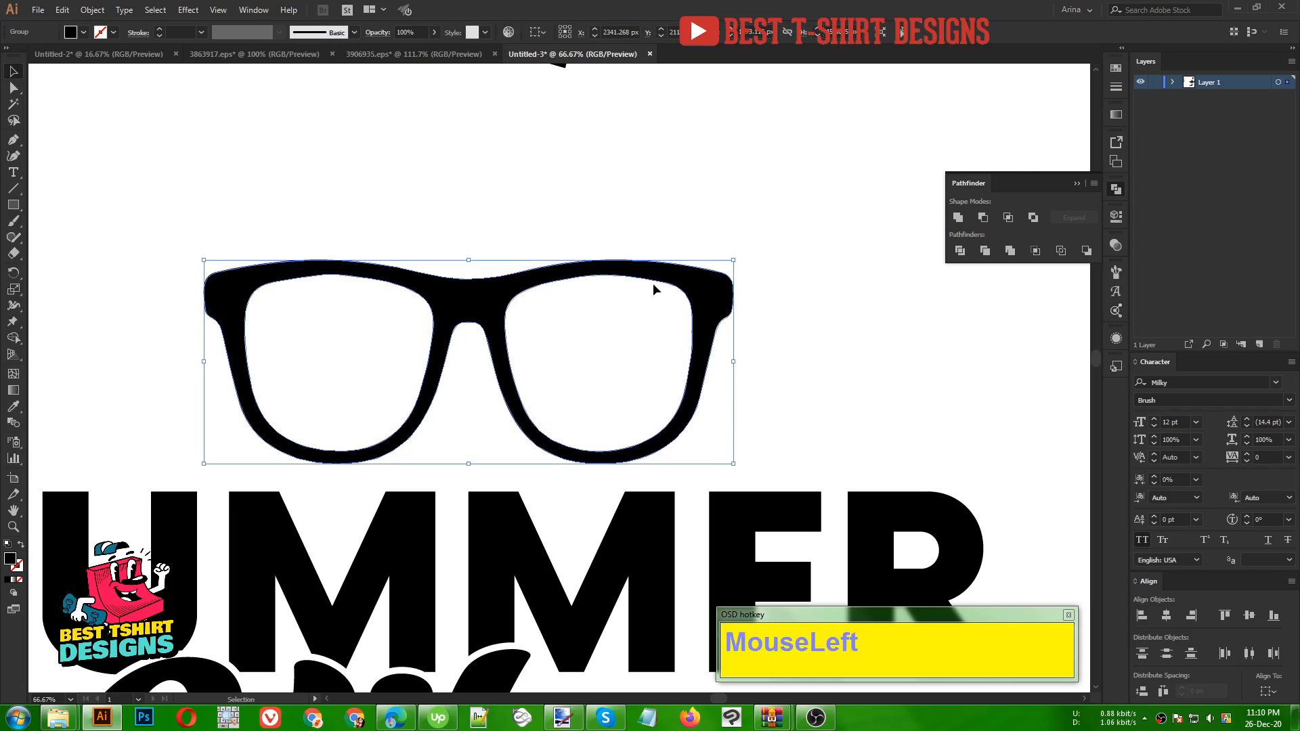
key(Delete)
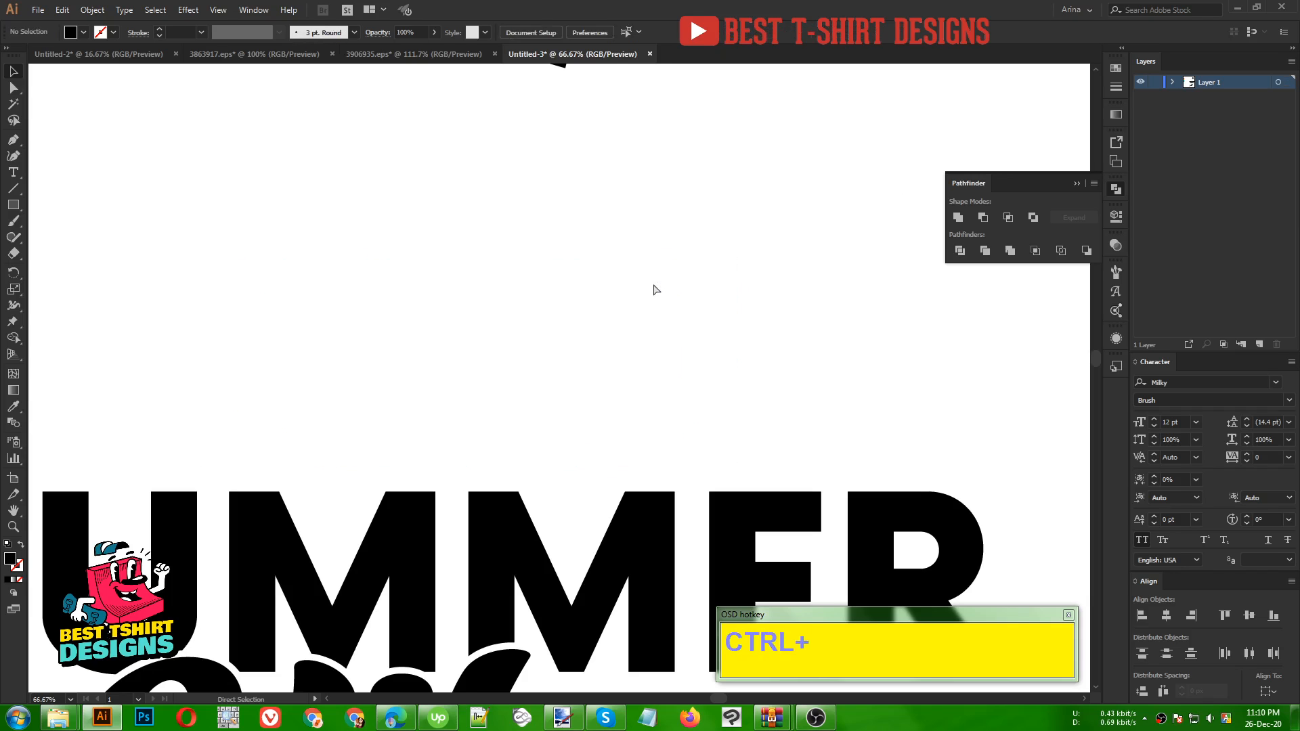
alt+scroll(584, 298, down, 1)
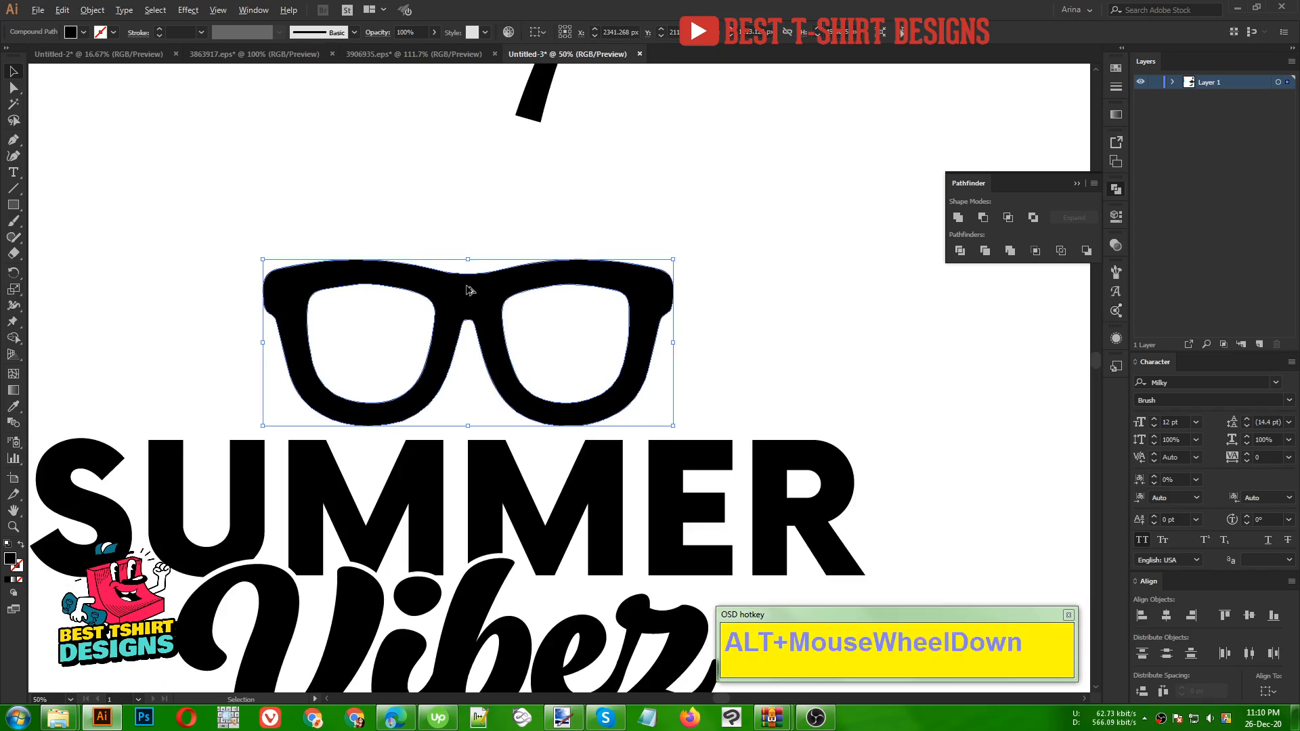
alt+scroll(567, 327, down, 1)
click(728, 327)
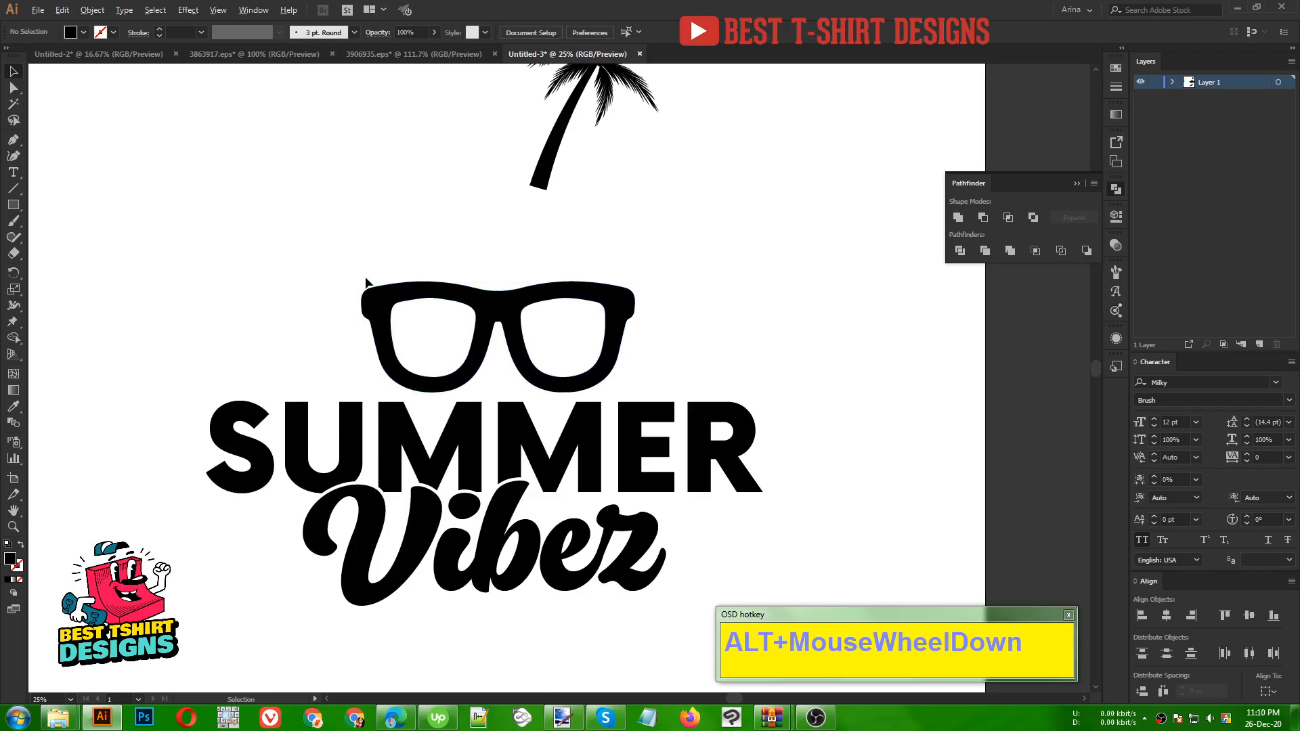
Align the glasses and the "SUMMER Vibez" lettering horizontally to their centers and deselect them.
alt+scroll(704, 324, down, 1)
drag(254, 268, 692, 562)
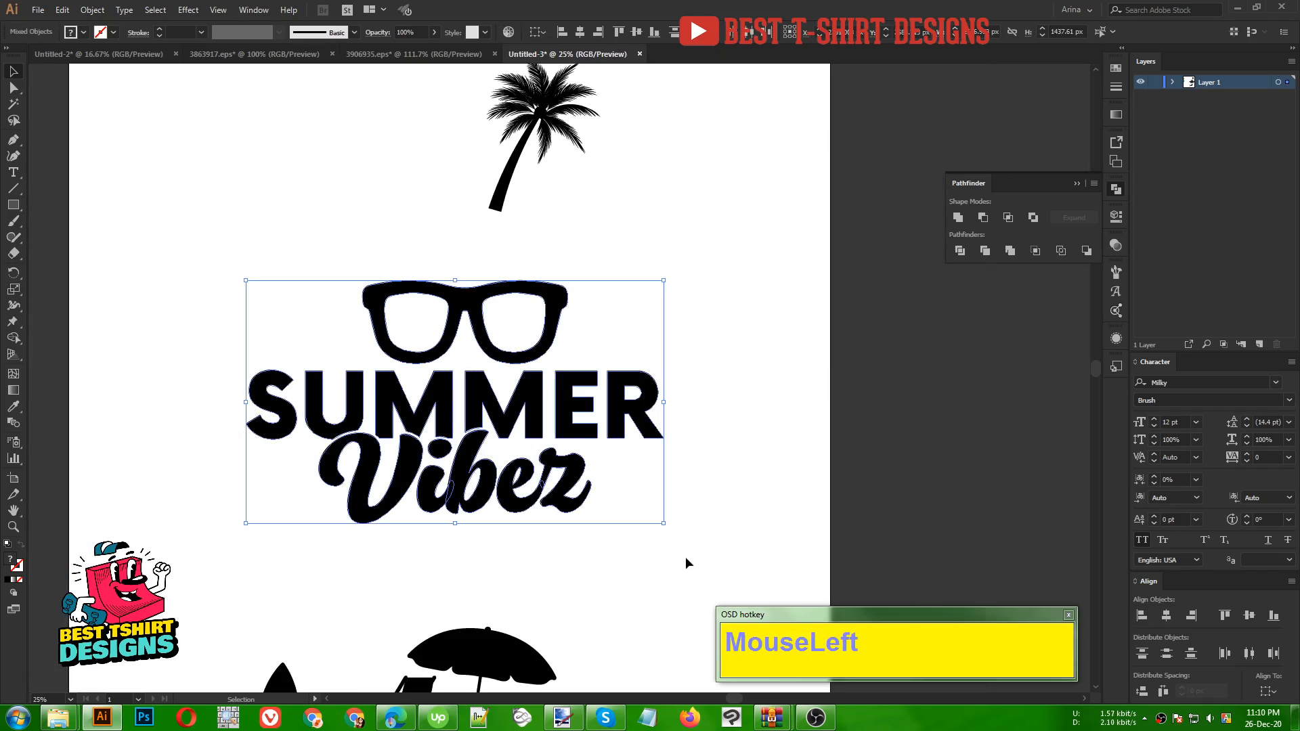
click(580, 35)
click(555, 228)
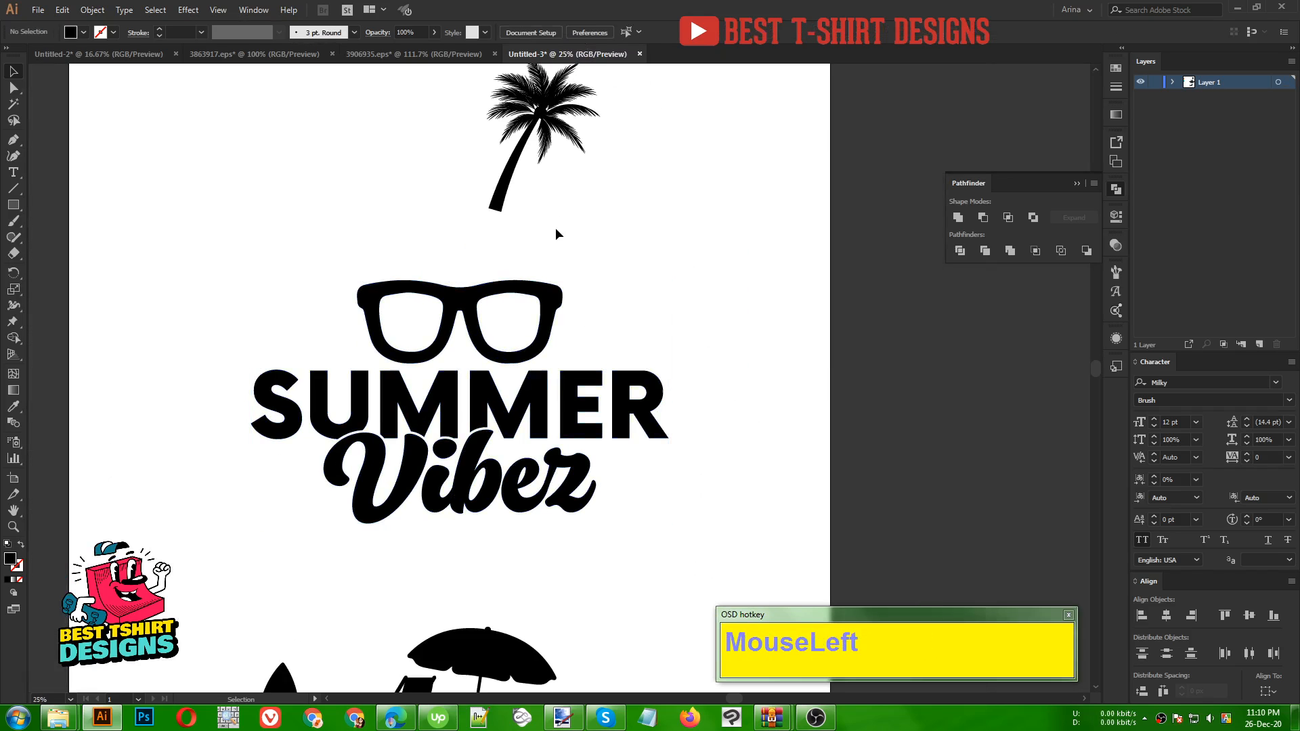
alt+scroll(559, 275, down, 1)
click(559, 271)
scroll(559, 271, down, 1)
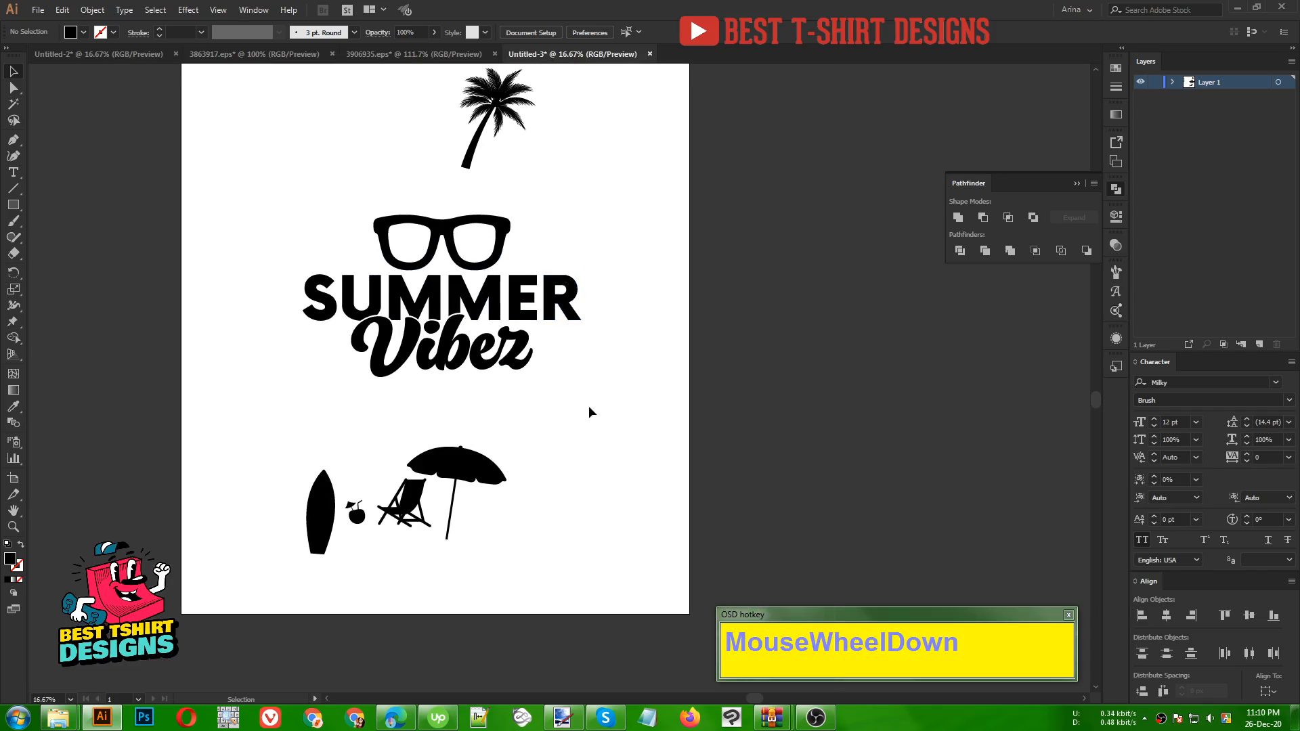
click(590, 410)
scroll(591, 416, up, 1)
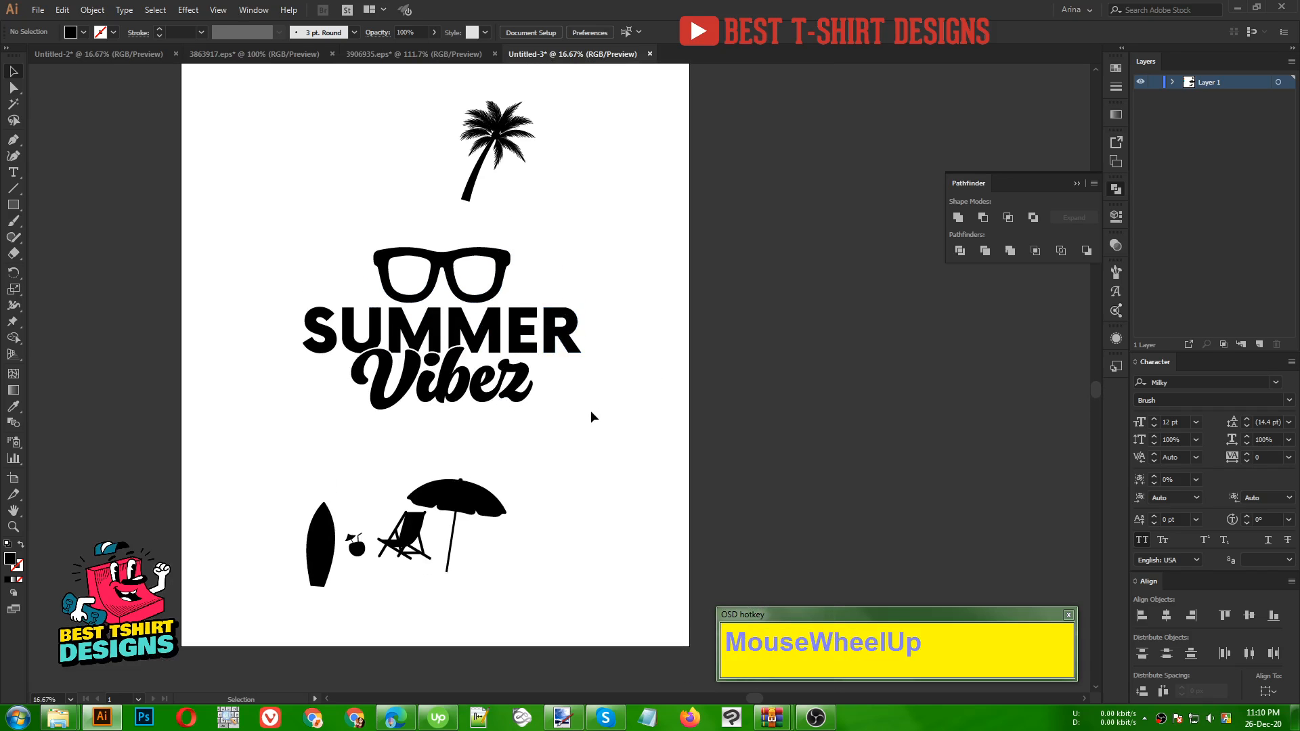
click(346, 427)
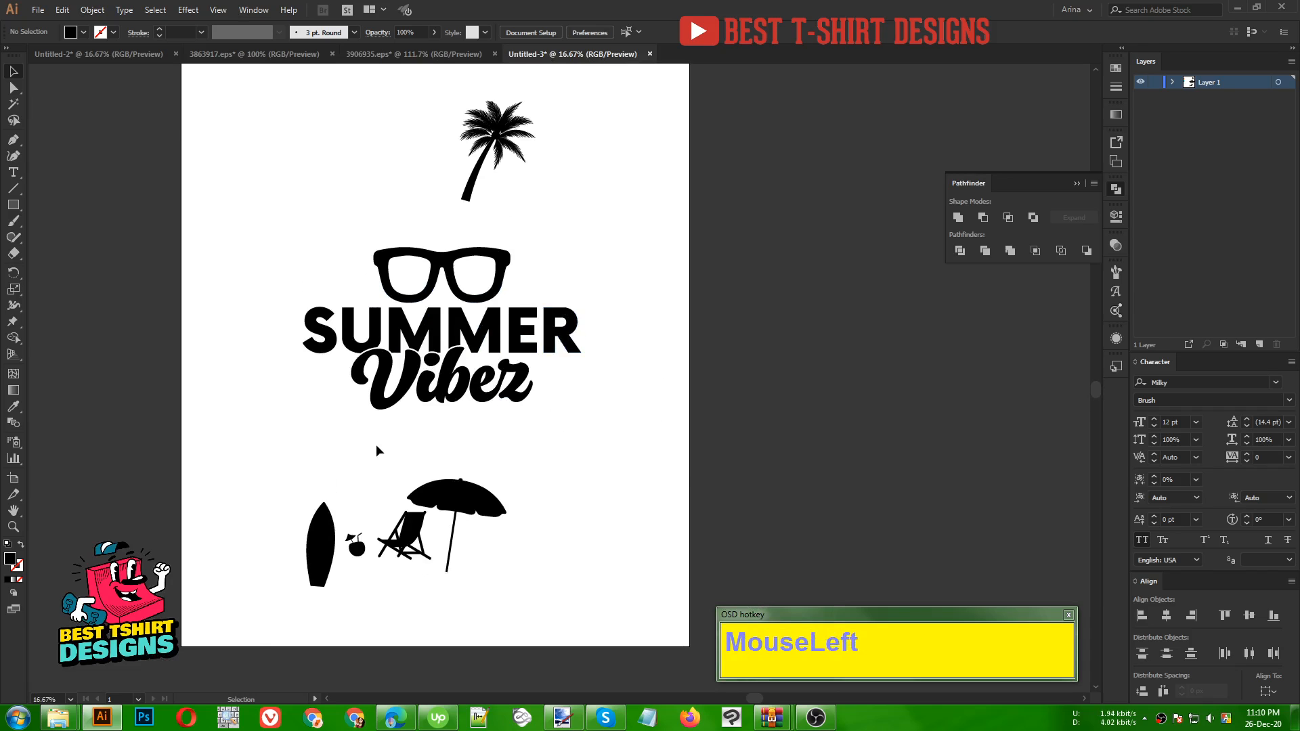
Group the five colour swatches beside the artboard and place a copy on the artboard next to the lettering.
alt+scroll(400, 411, down, 1)
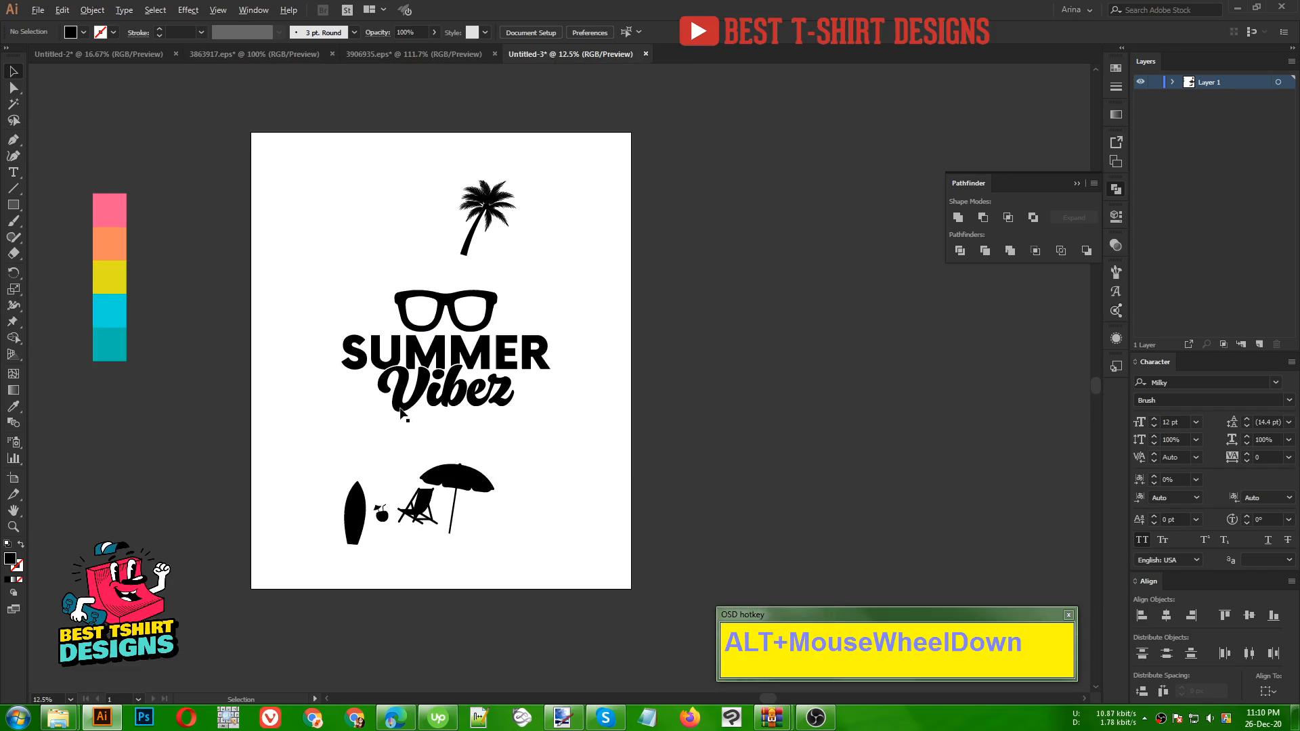
click(119, 290)
drag(102, 151, 152, 435)
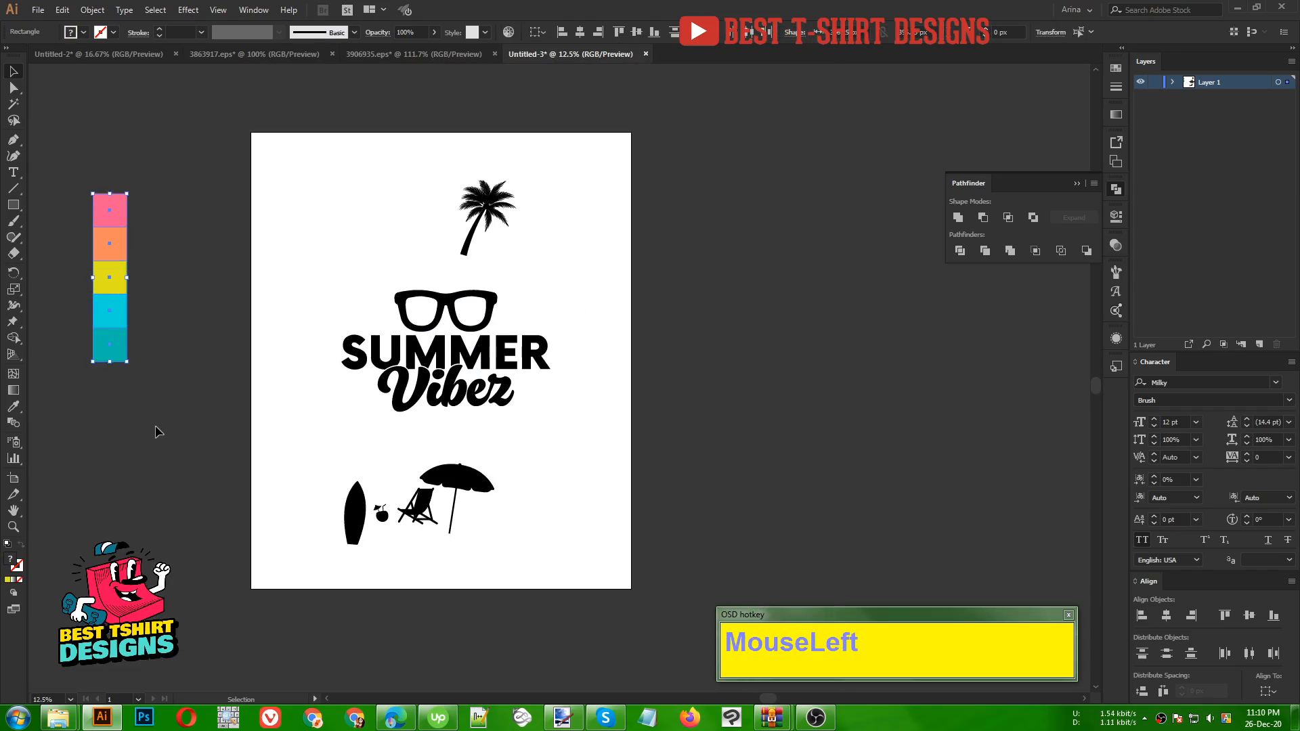
key(ctrl+g)
alt+drag(115, 298, 304, 377)
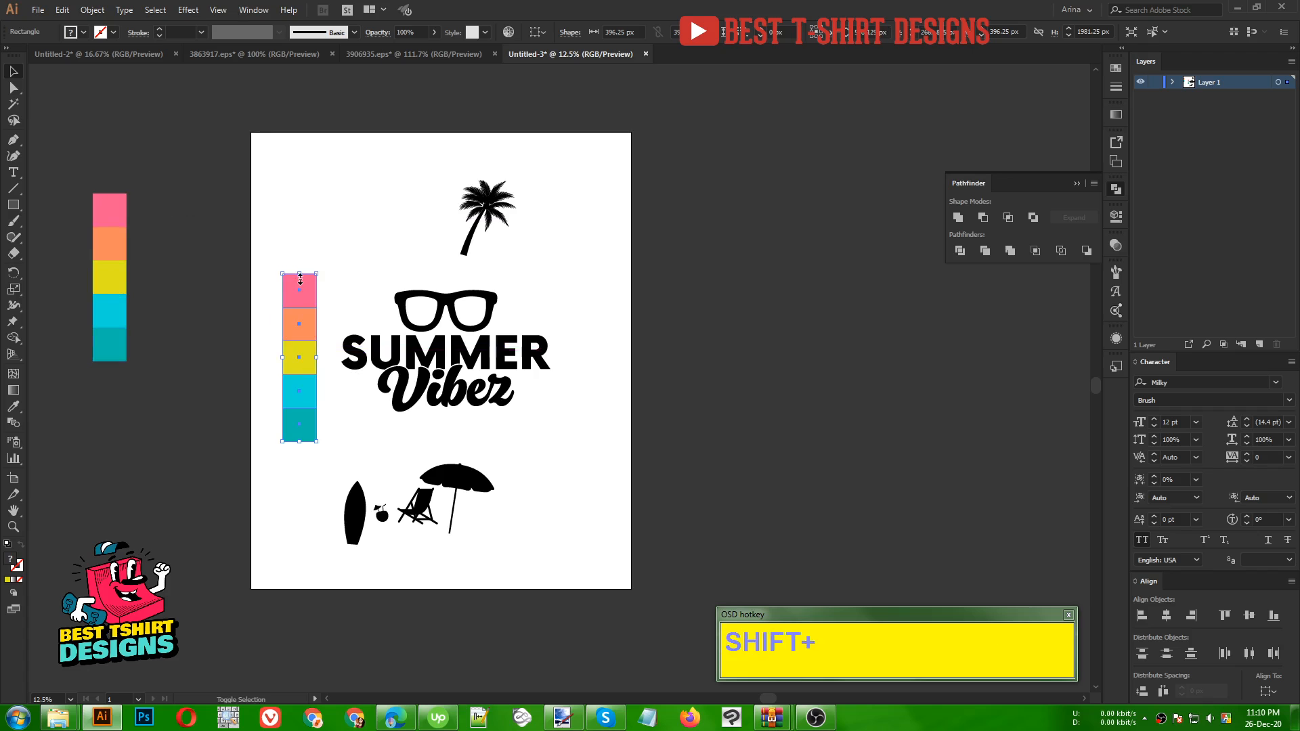
Scale the swatch copy down to about 79 px wide and move it directly beside the S of "SUMMER".
alt+shift+drag(300, 278, 302, 338)
alt+scroll(327, 353, up, 3)
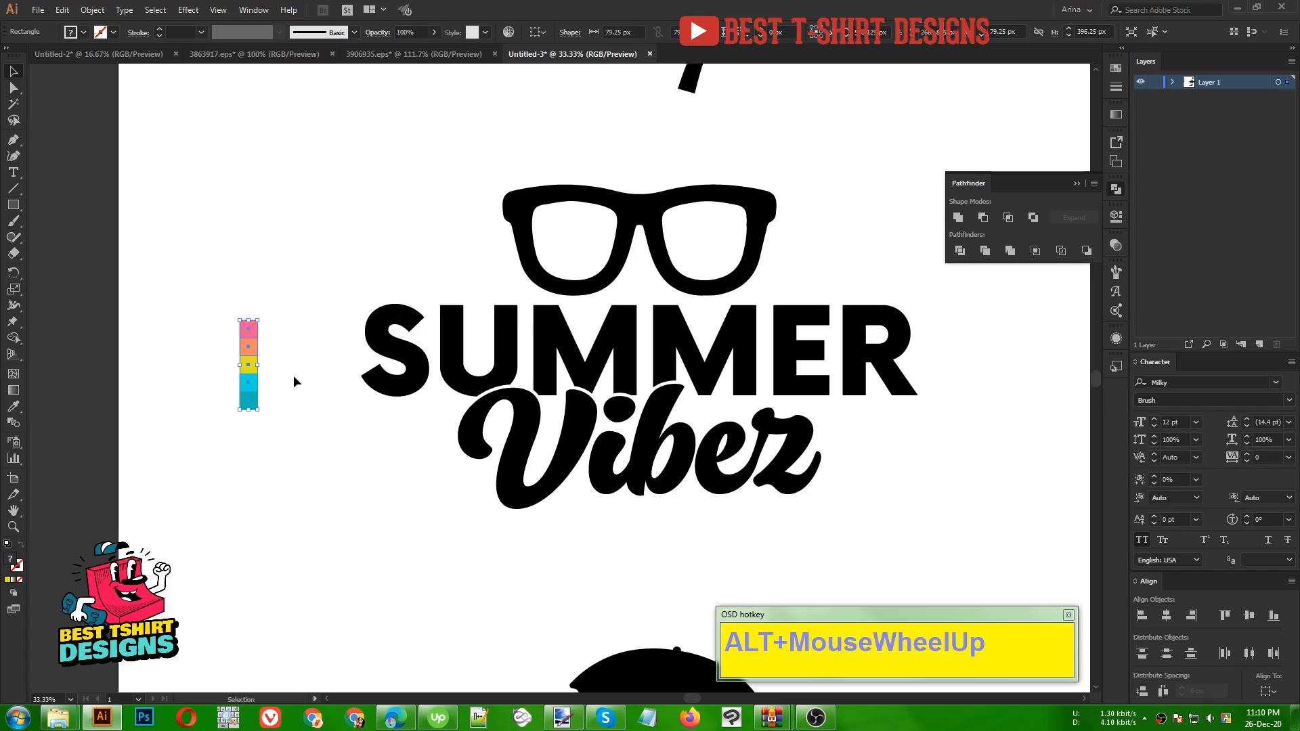
drag(247, 394, 340, 374)
Enlarge the swatch copy to cover the height of "SUMMER" and stretch it into stripes about 2812 px wide across the word.
alt+scroll(406, 372, up, 2)
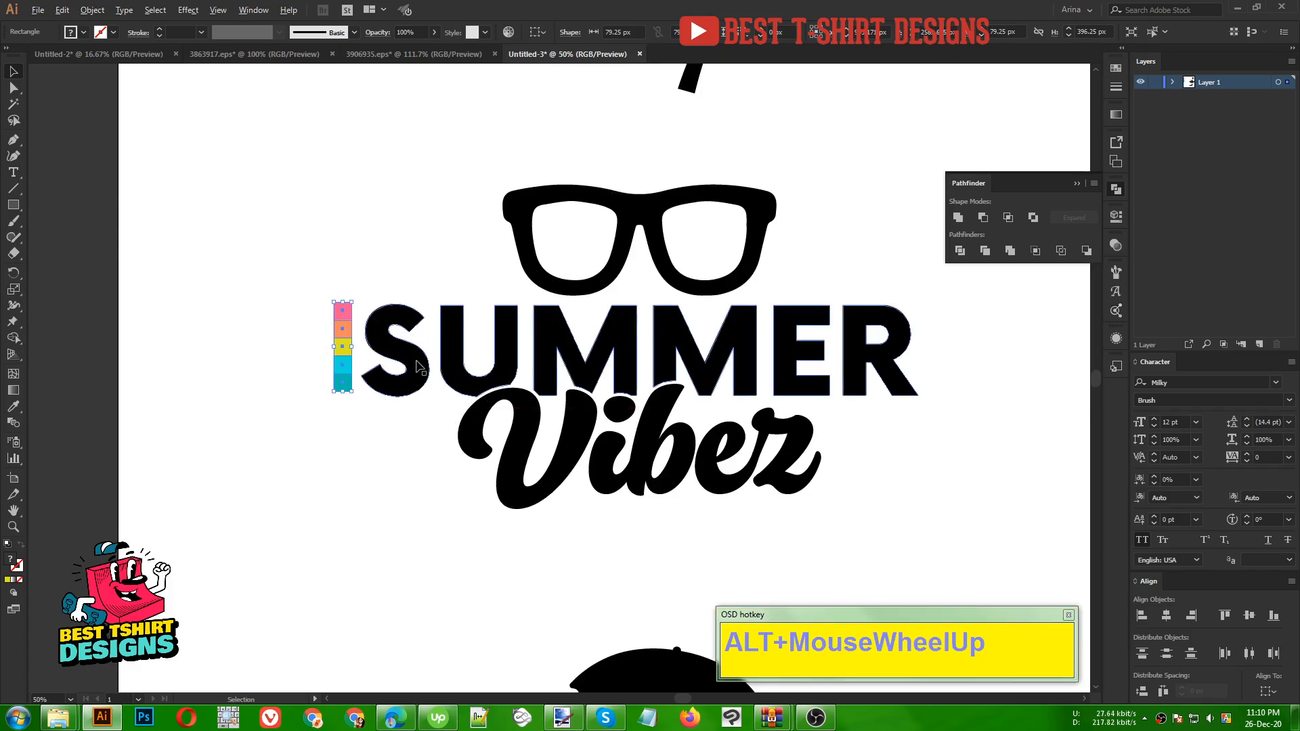
shift+drag(271, 426, 270, 455)
mouse_move(268, 242)
shift+mouse_down()
mouse_move(277, 216)
mouse_move(280, 250)
mouse_move(280, 239)
shift+mouse_up()
mouse_move(268, 455)
shift+mouse_down()
mouse_move(270, 433)
mouse_move(271, 446)
shift+mouse_up()
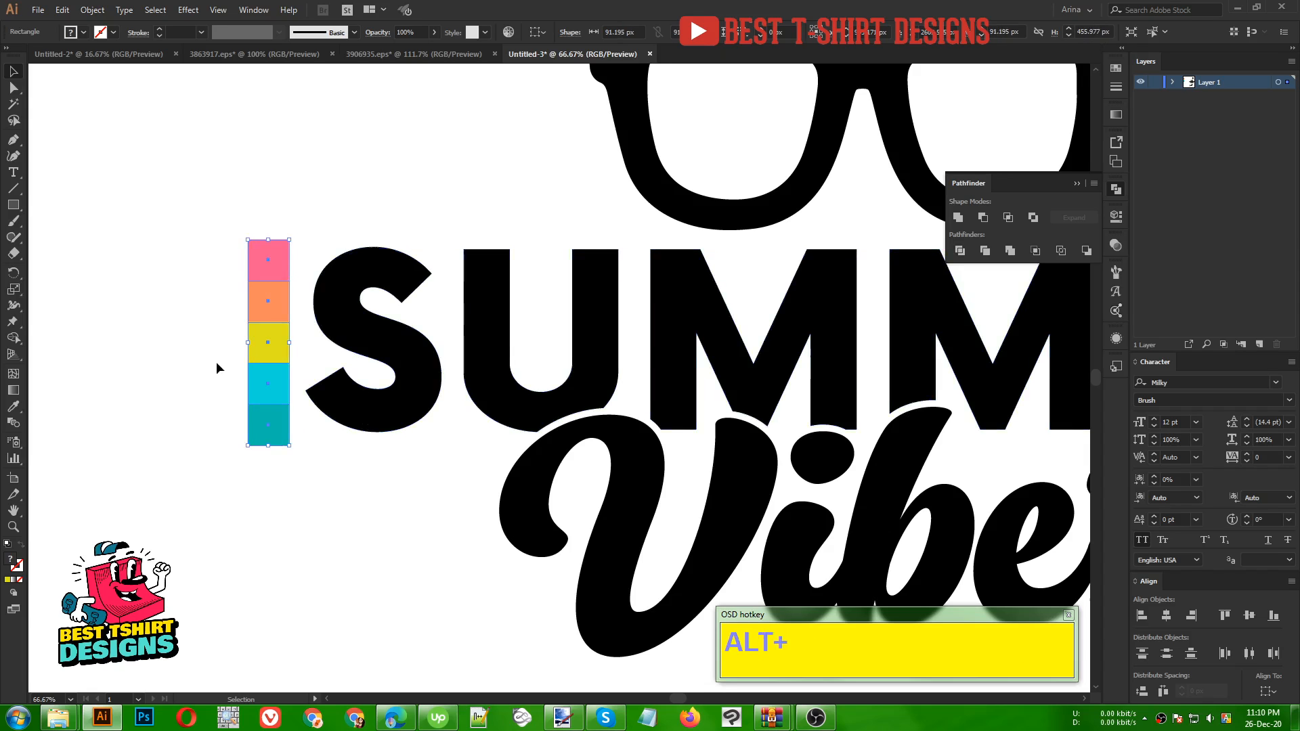
alt+scroll(193, 356, down, 2)
drag(244, 351, 856, 362)
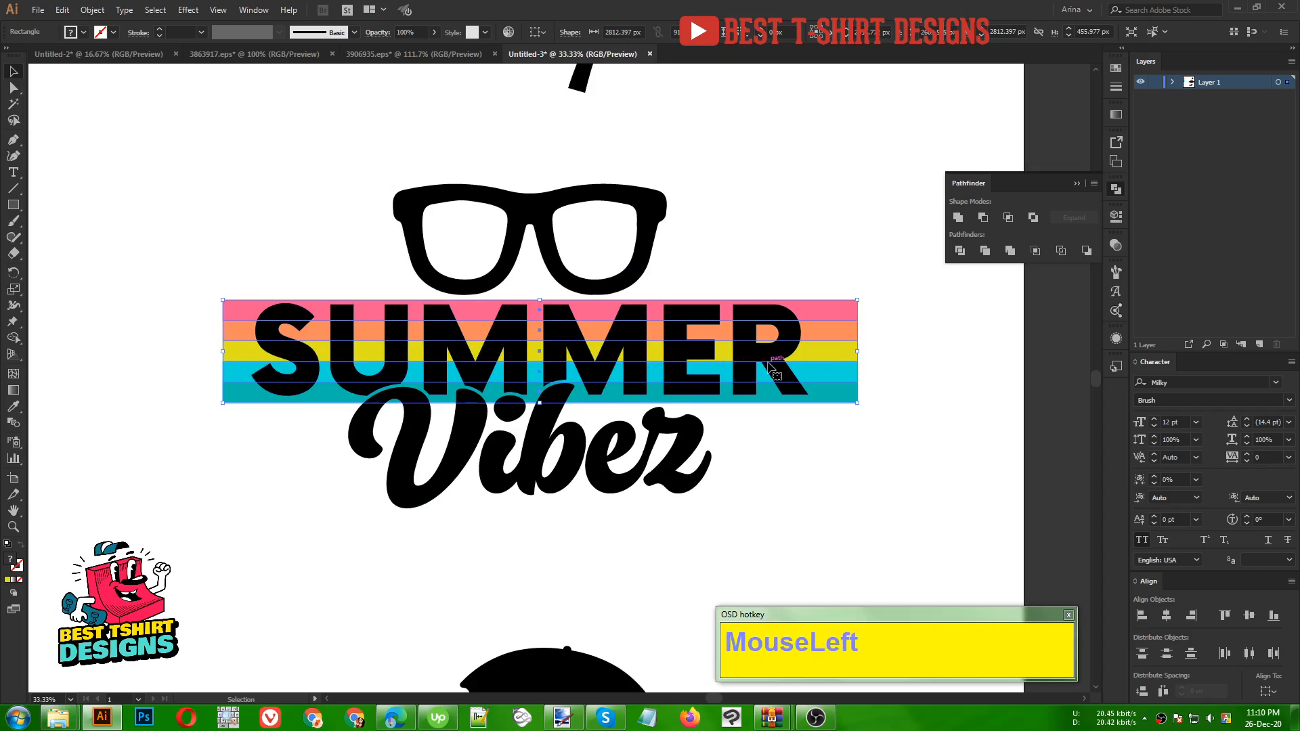
Ungroup the "SUMMER Vibez" lettering so the two words are separate.
click(698, 441)
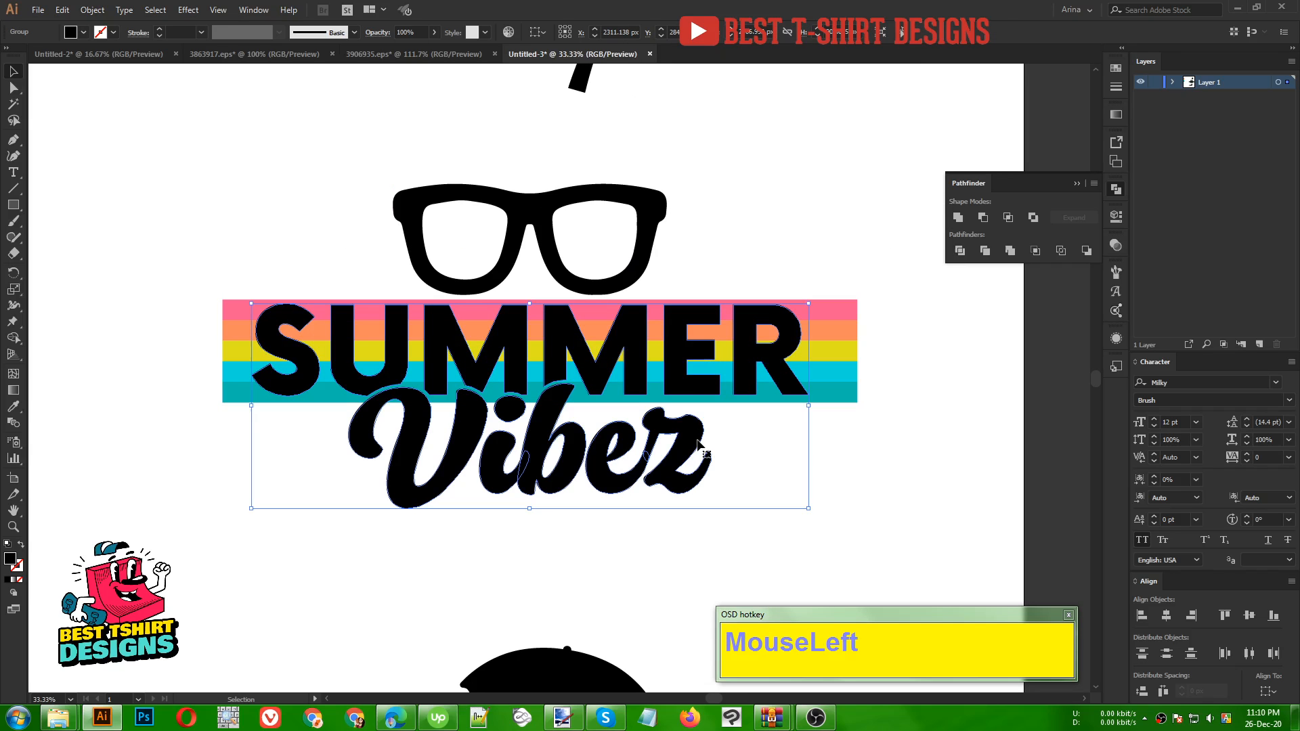
right_click(696, 445)
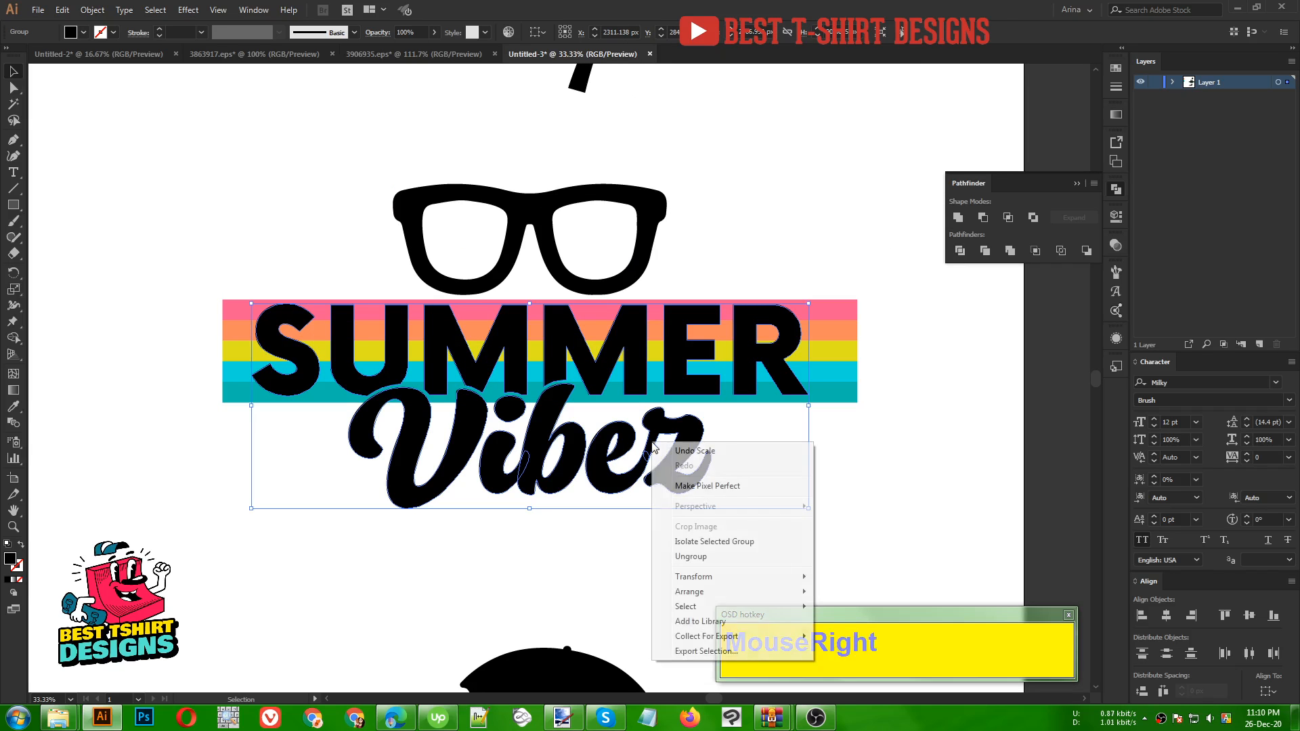
click(695, 556)
Select "SUMMER" with the stripes and use Shape Builder to remove the stripe areas beyond the R and around the E.
click(802, 371)
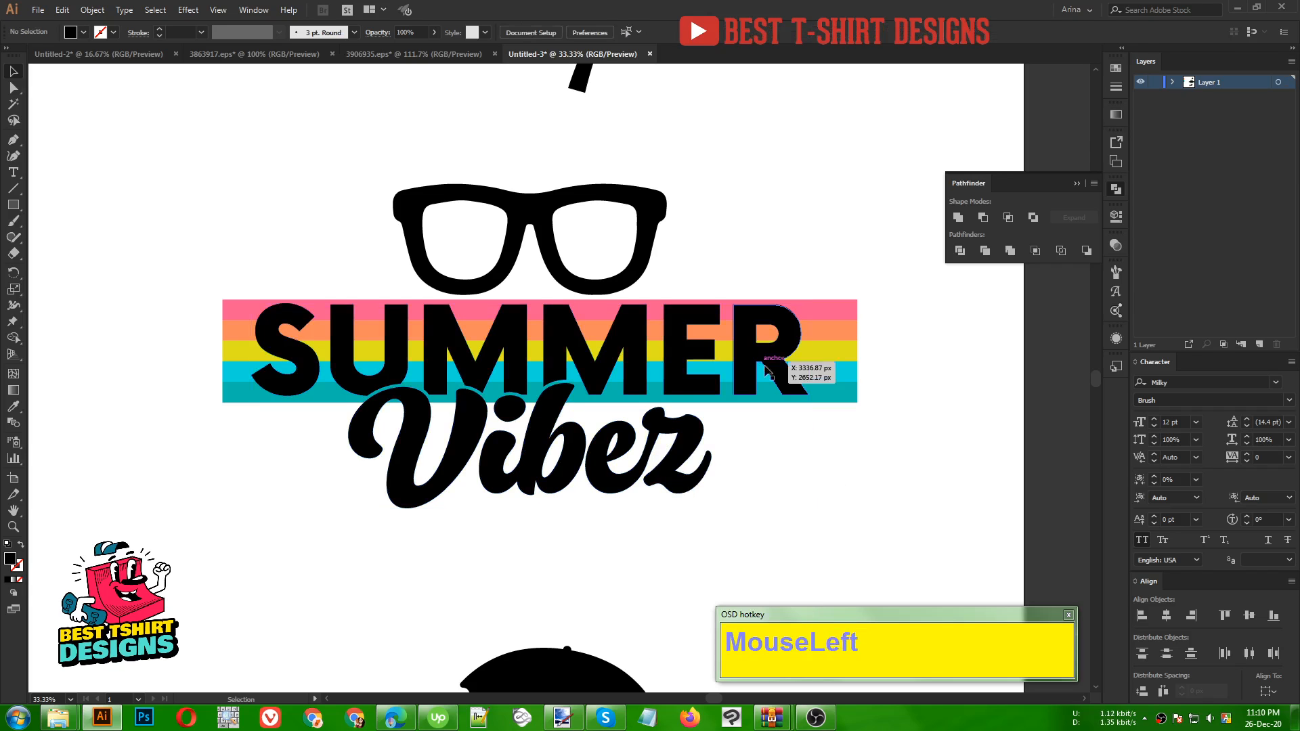
shift+click(832, 375)
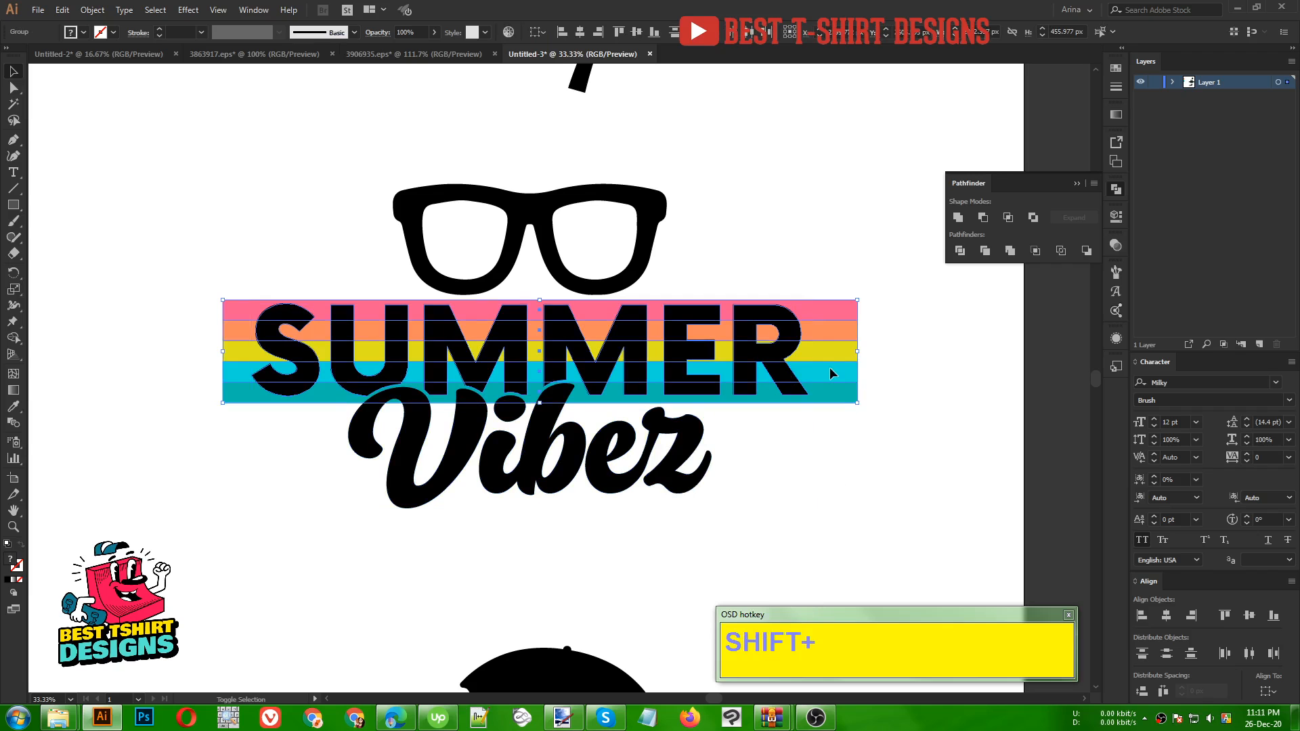
key(shift+m)
scroll(832, 374, up, 1)
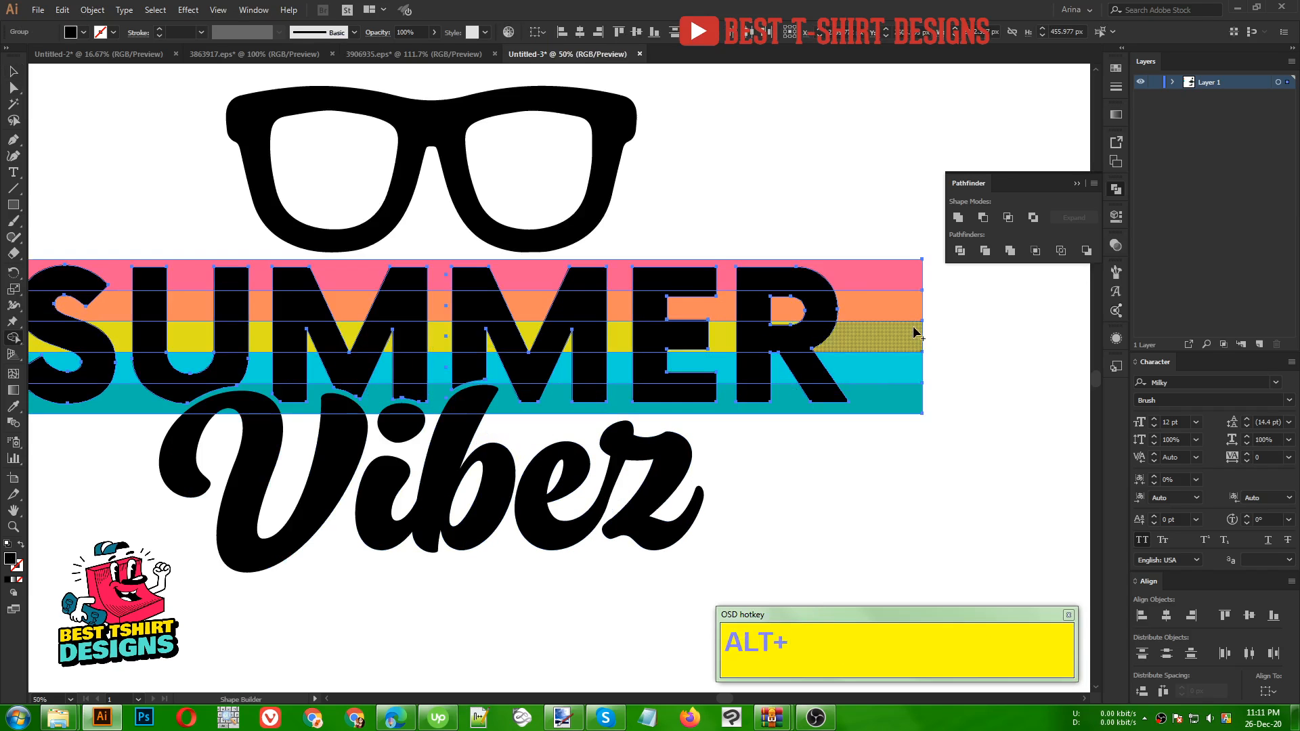
alt+drag(856, 241, 908, 458)
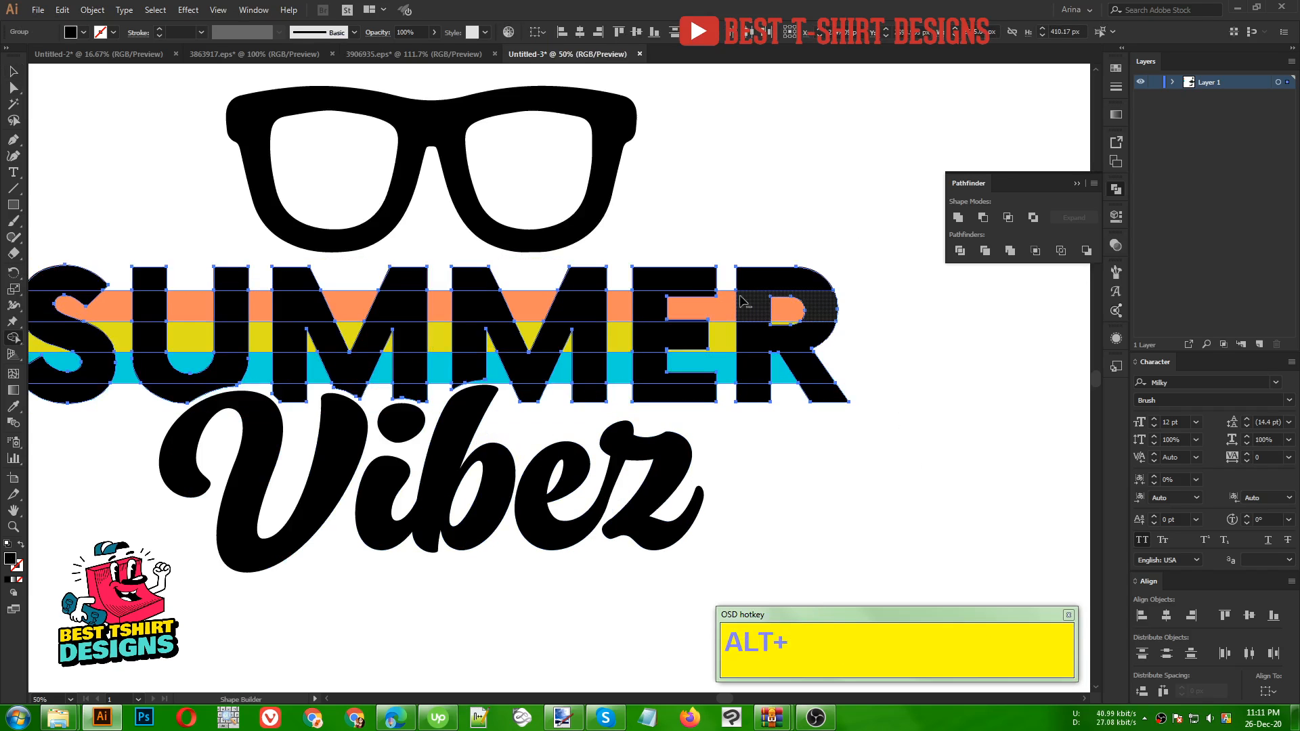
alt+drag(728, 280, 737, 386)
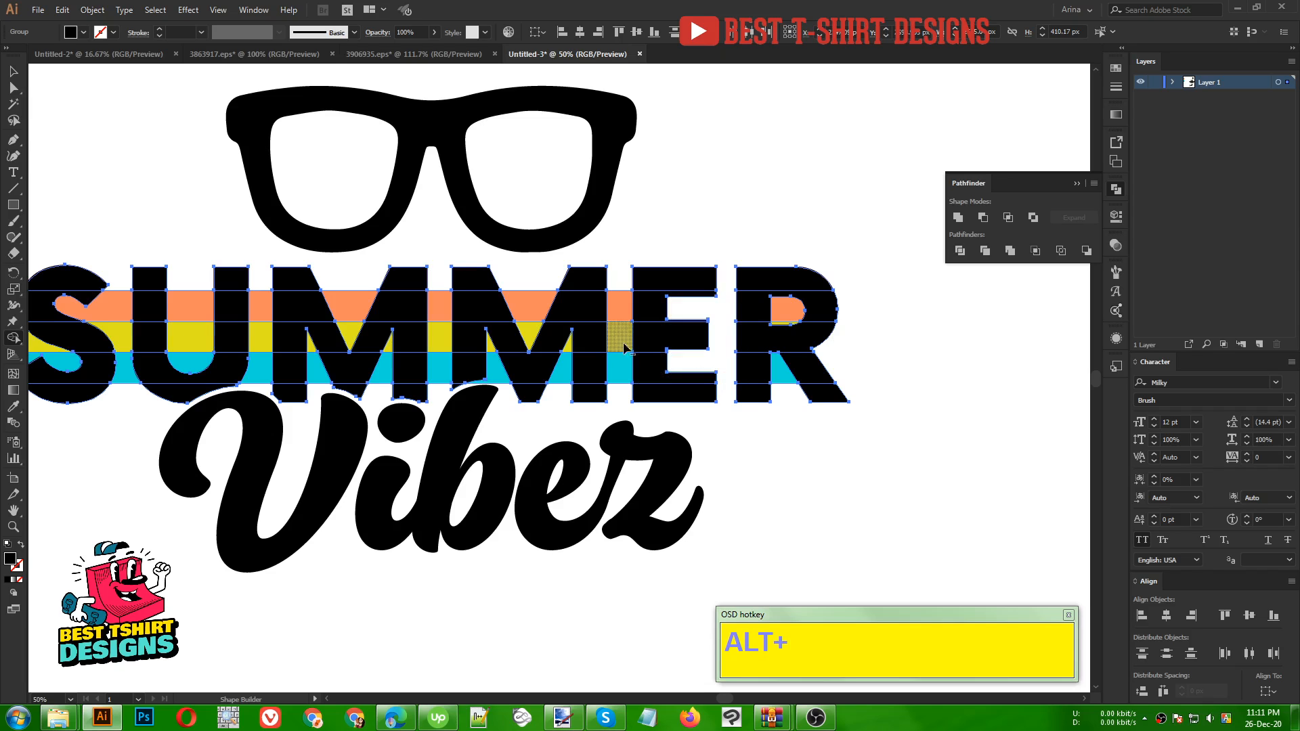
alt+drag(620, 286, 631, 399)
Remove the stripe areas inside and between the two Ms of "SUMMER" and between the U and the first M.
mouse_move(536, 283)
alt+mouse_down()
mouse_move(545, 371)
mouse_move(567, 396)
alt+mouse_up()
alt+drag(566, 350, 568, 333)
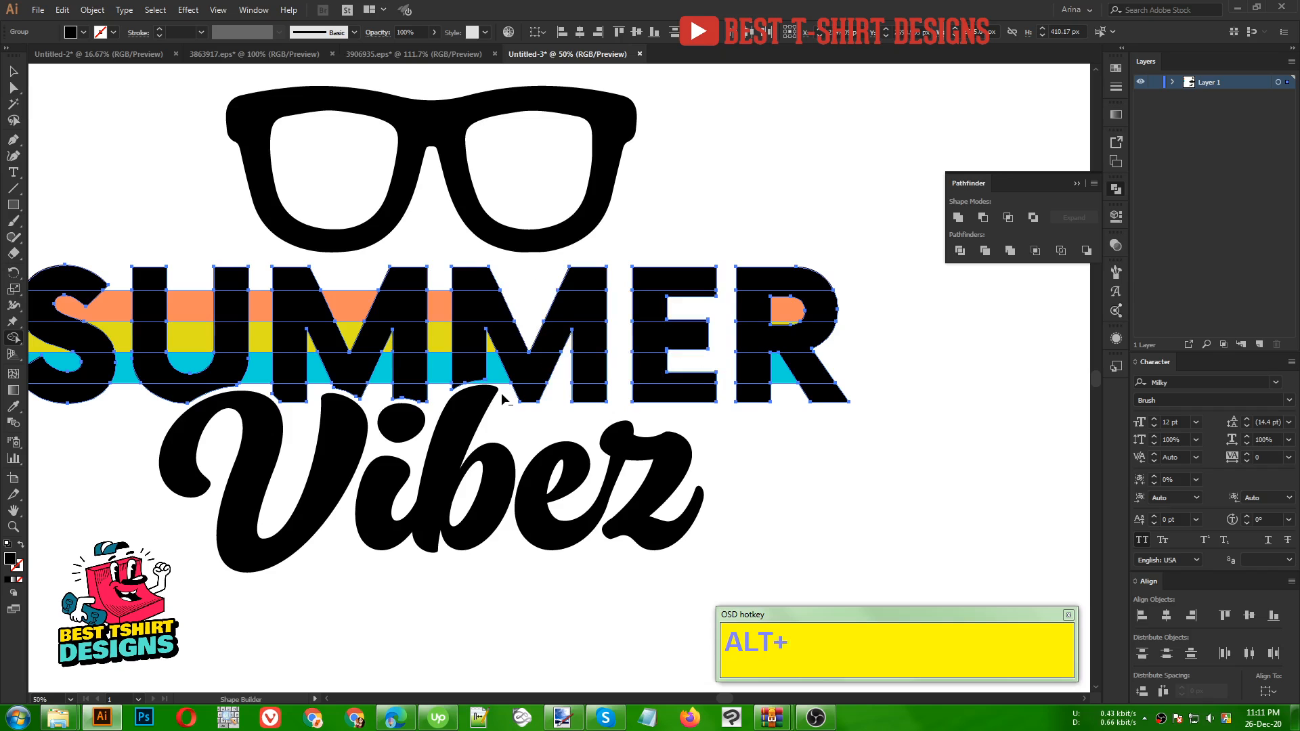
alt+drag(502, 396, 500, 359)
alt+drag(440, 293, 439, 379)
alt+drag(355, 339, 355, 344)
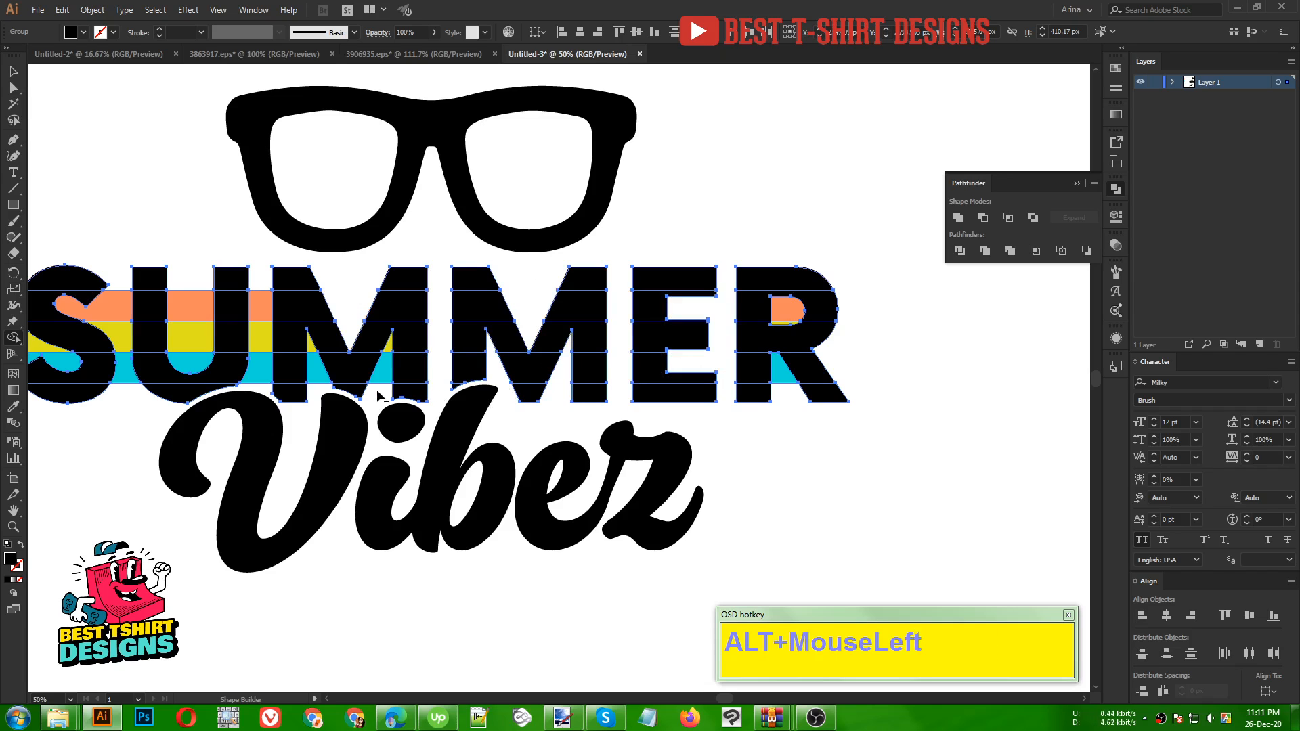
mouse_move(376, 388)
alt+mouse_down()
mouse_move(386, 346)
mouse_move(316, 396)
mouse_move(312, 342)
alt+mouse_up()
alt+drag(256, 275, 258, 384)
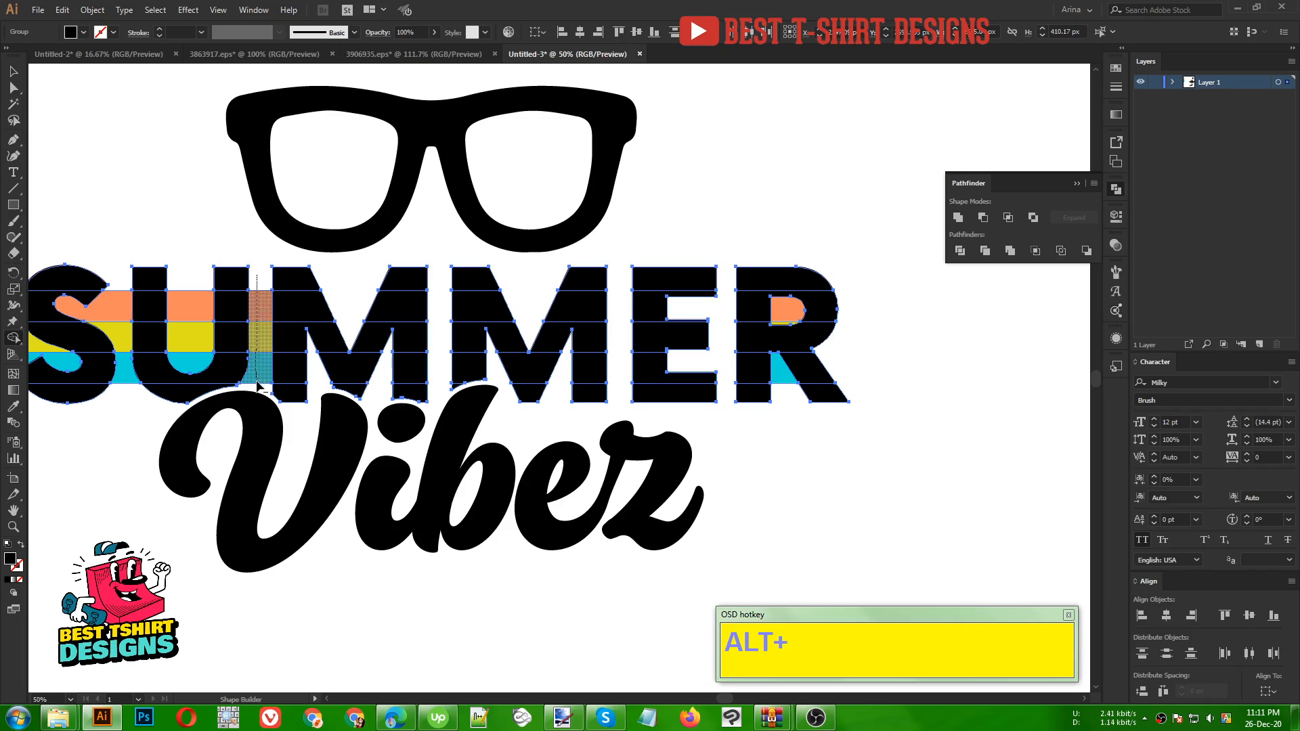
Remove the remaining stripe areas around the U and S of "SUMMER" and inside the R.
mouse_move(197, 269)
alt+mouse_down()
mouse_move(188, 364)
mouse_move(123, 376)
mouse_move(117, 287)
alt+mouse_up()
drag(41, 325, 138, 325)
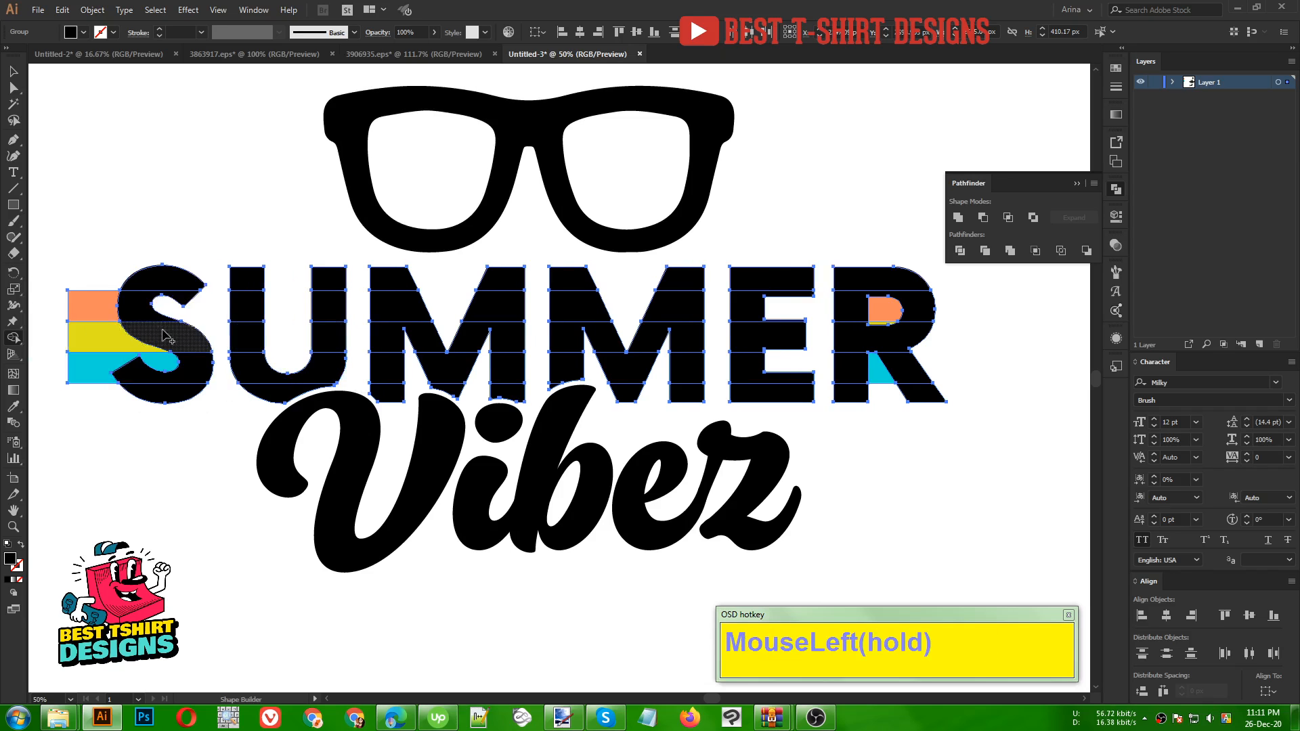
alt+drag(92, 280, 99, 382)
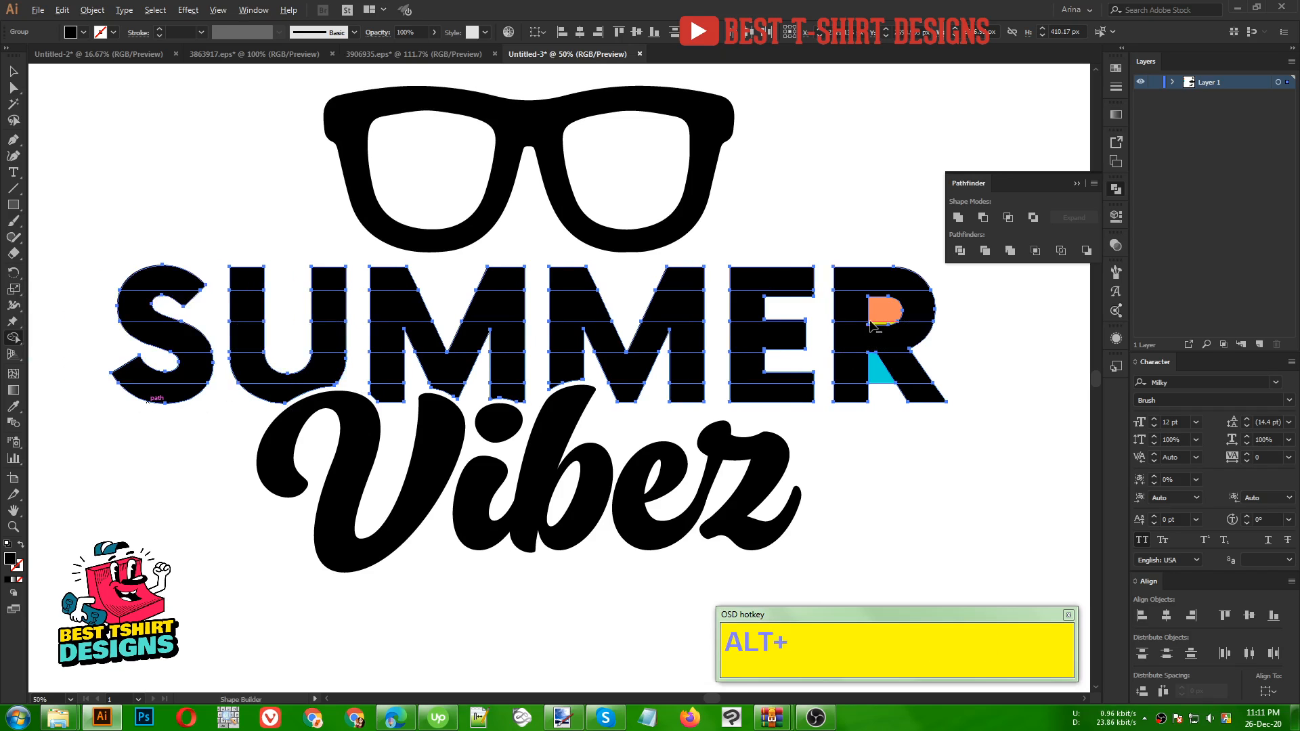
drag(880, 324, 880, 326)
alt+click(877, 371)
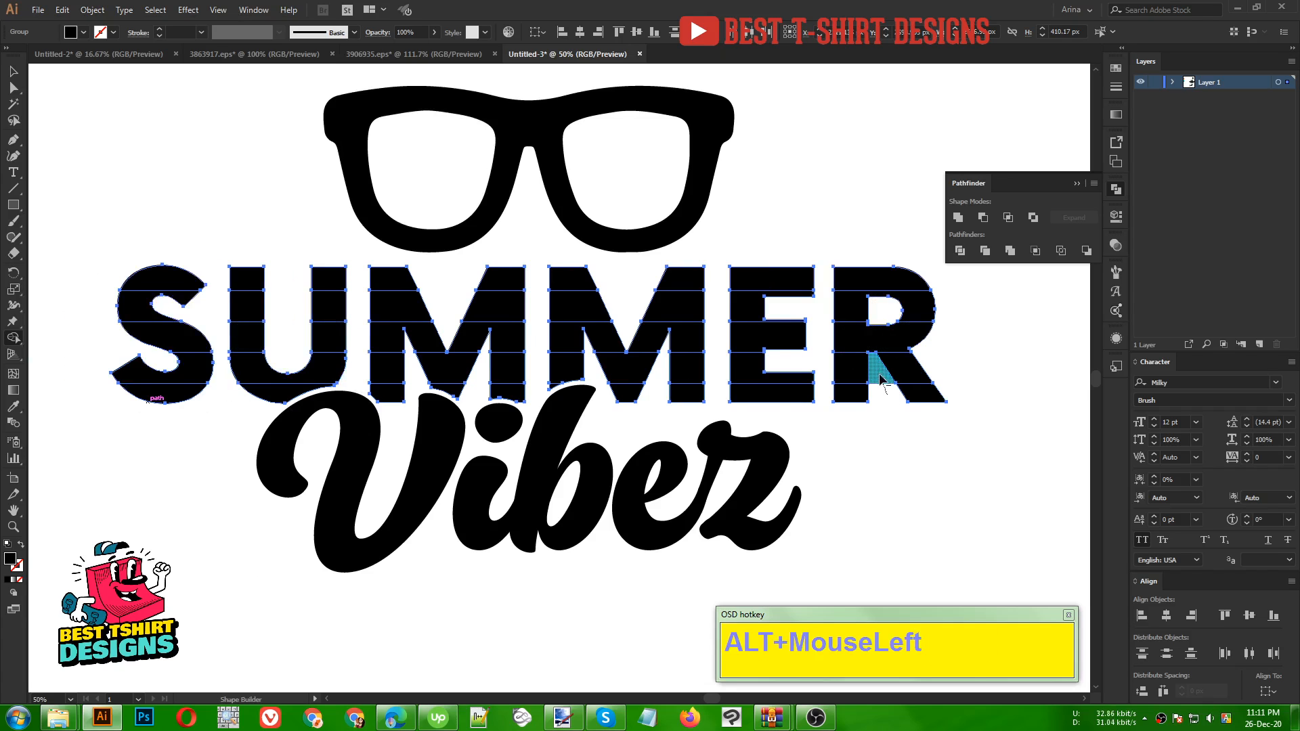
Delete the black "SUMMER" lettering lying over the striped letters.
scroll(467, 398, down, 1)
scroll(616, 352, up, 5)
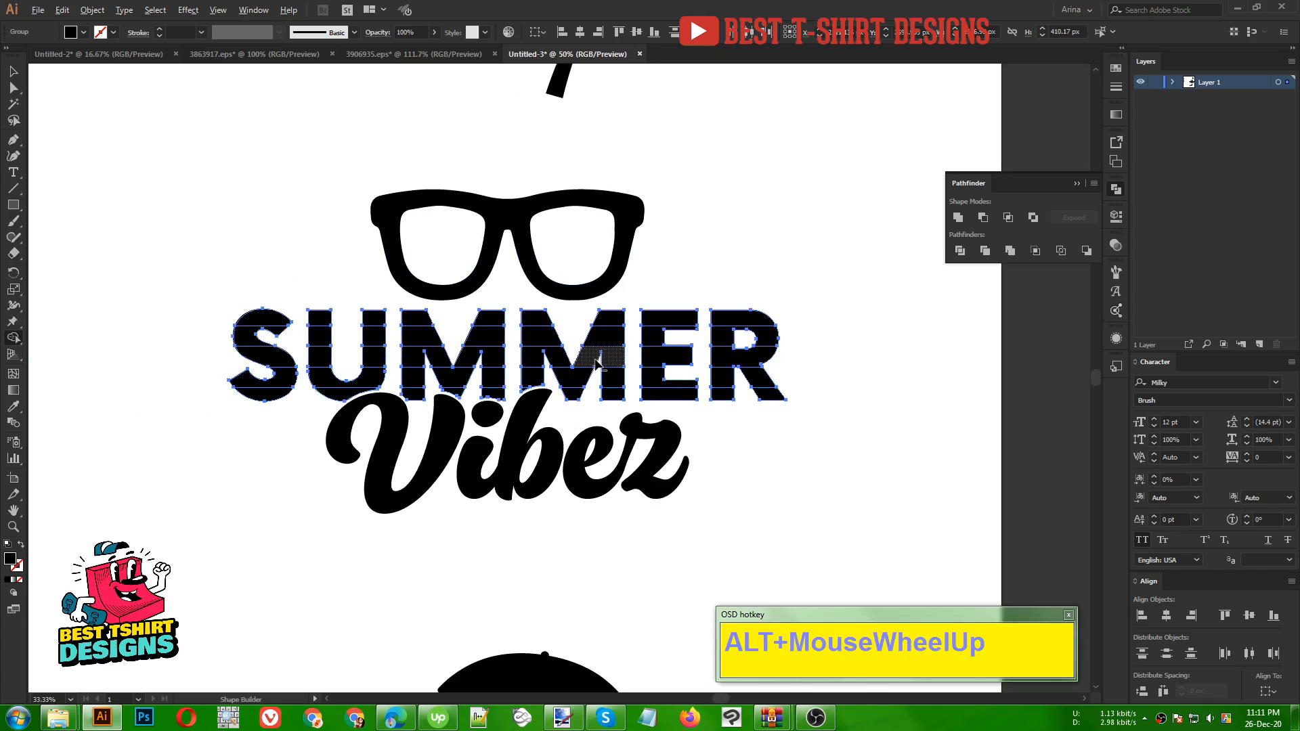
scroll(637, 320, up, 1)
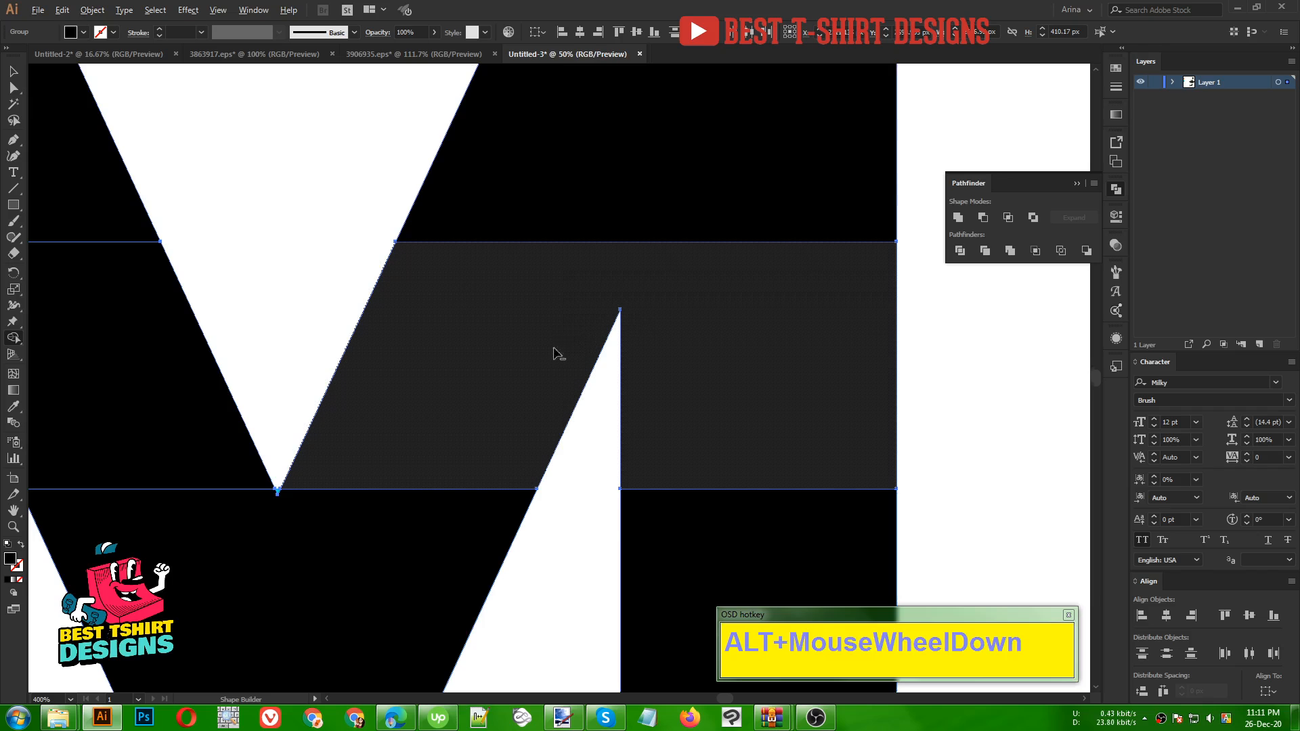
scroll(554, 353, down, 8)
key(v)
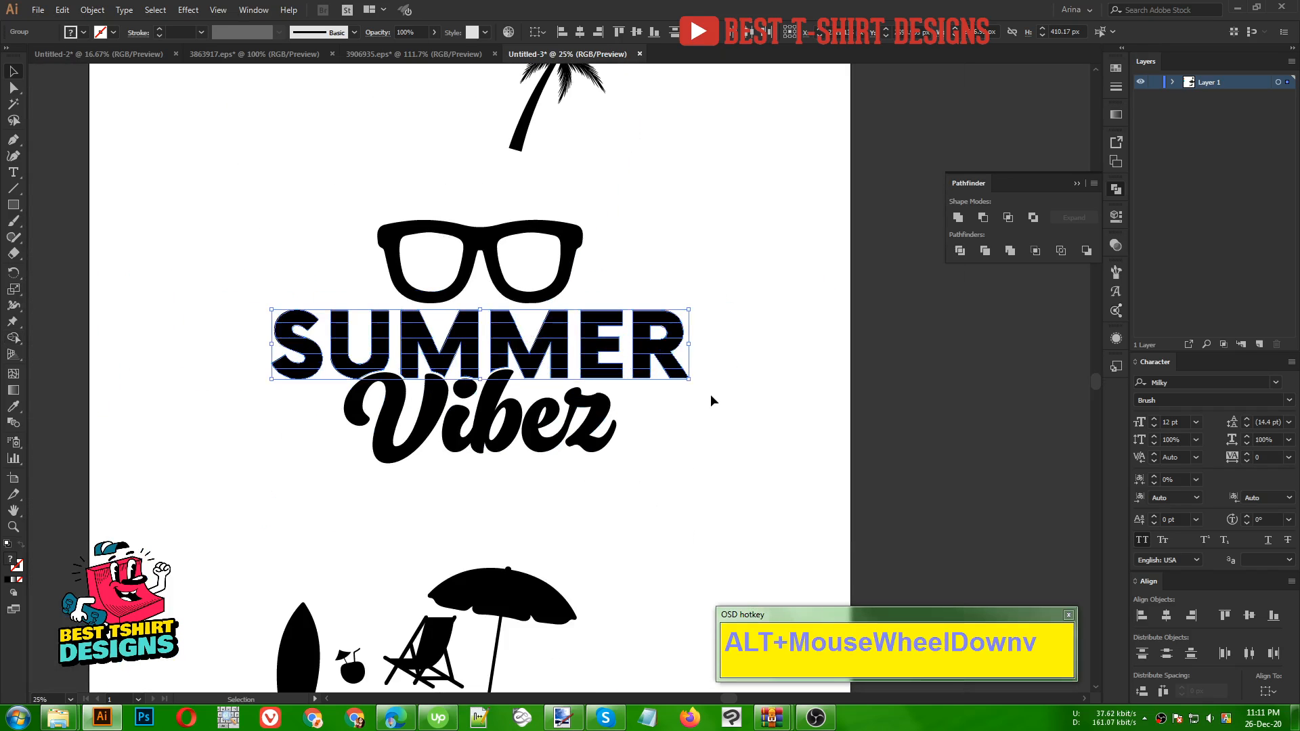
key(v)
click(778, 396)
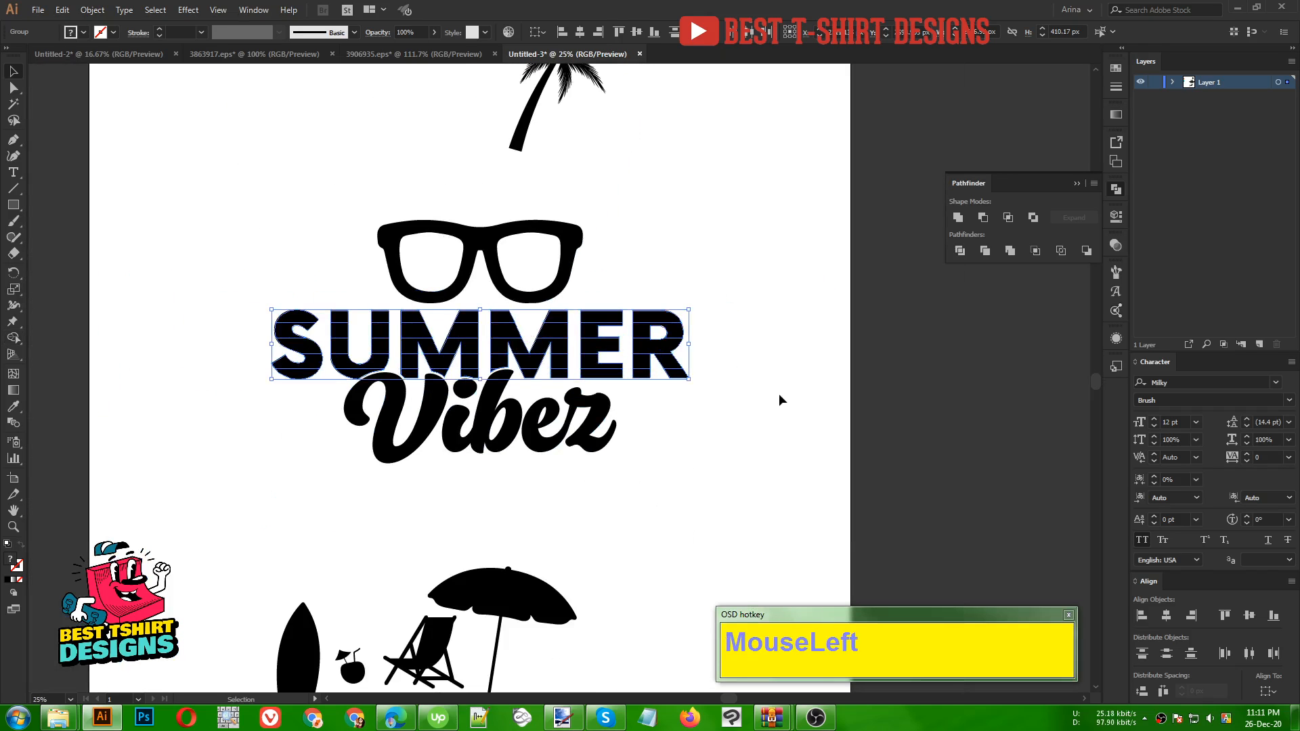
click(649, 355)
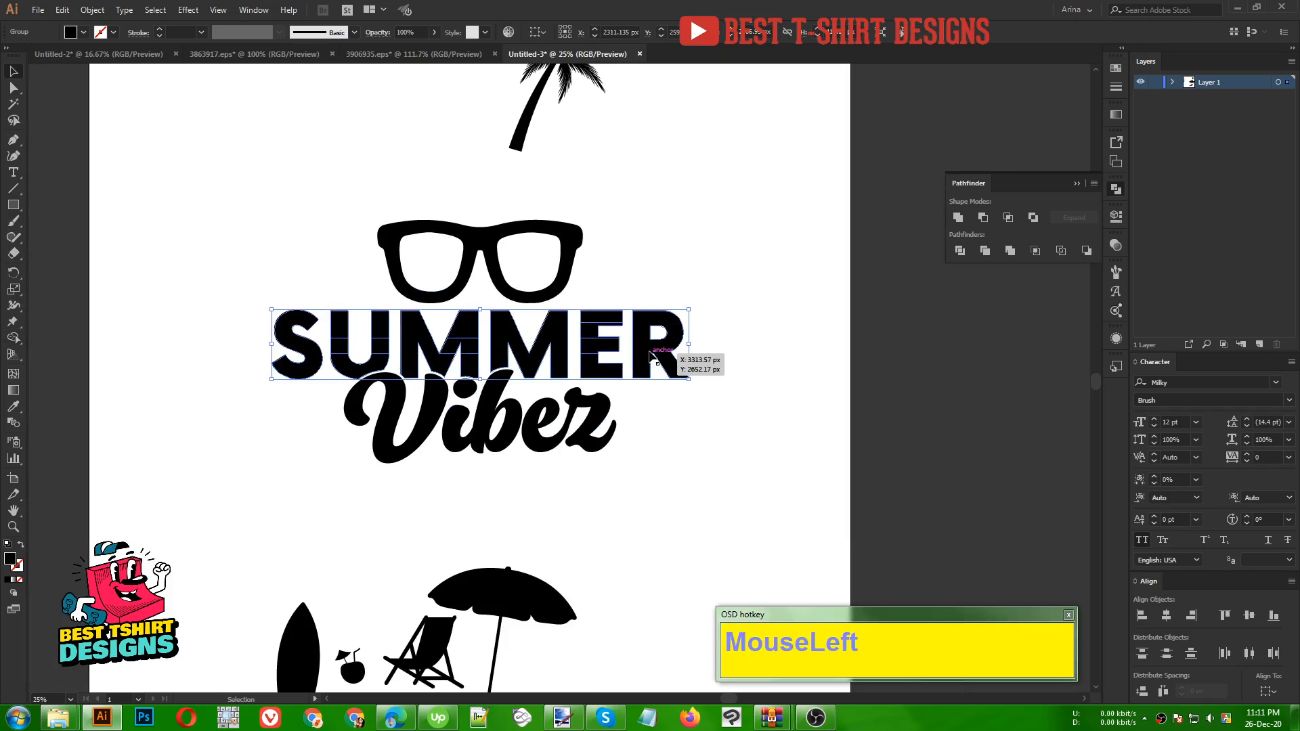
drag(663, 353, 465, 523)
key(Delete)
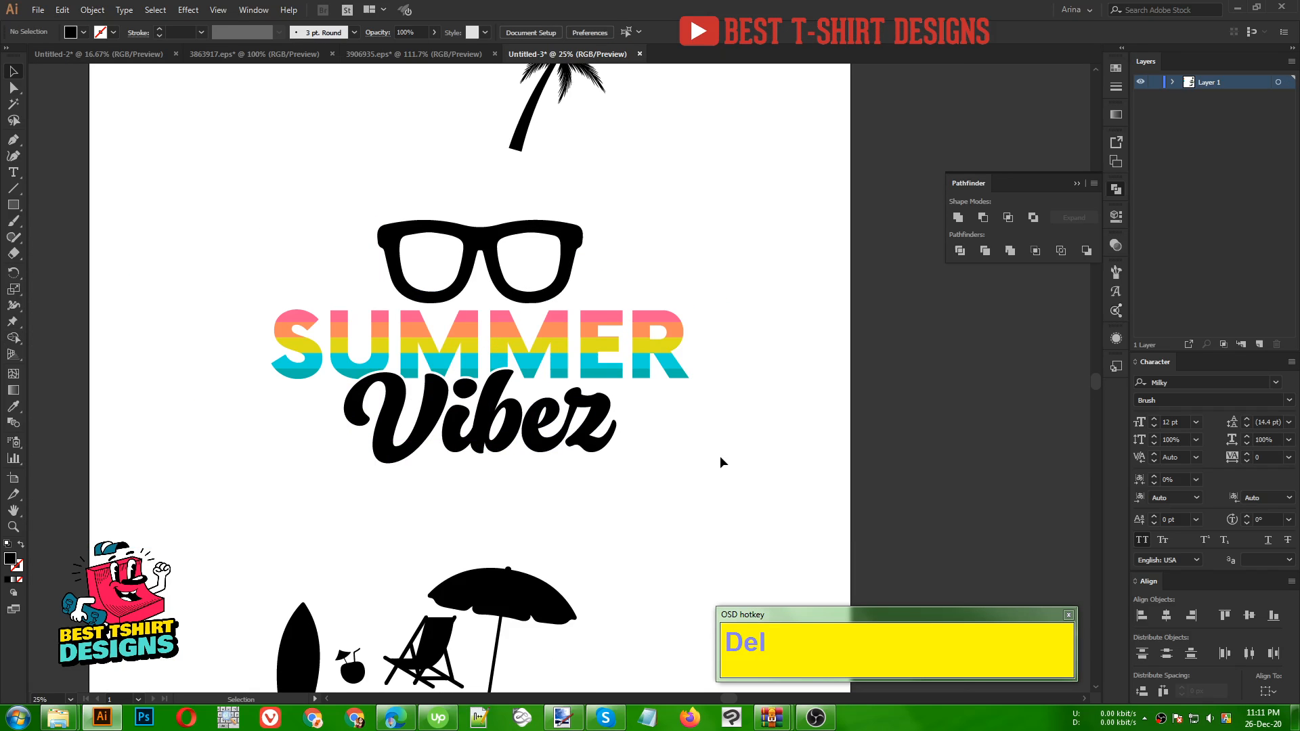
Place a copy of the five colour swatches on the artboard and scale it down to about 169 px wide beside "Vibez".
alt+scroll(674, 439, down, 1)
click(107, 271)
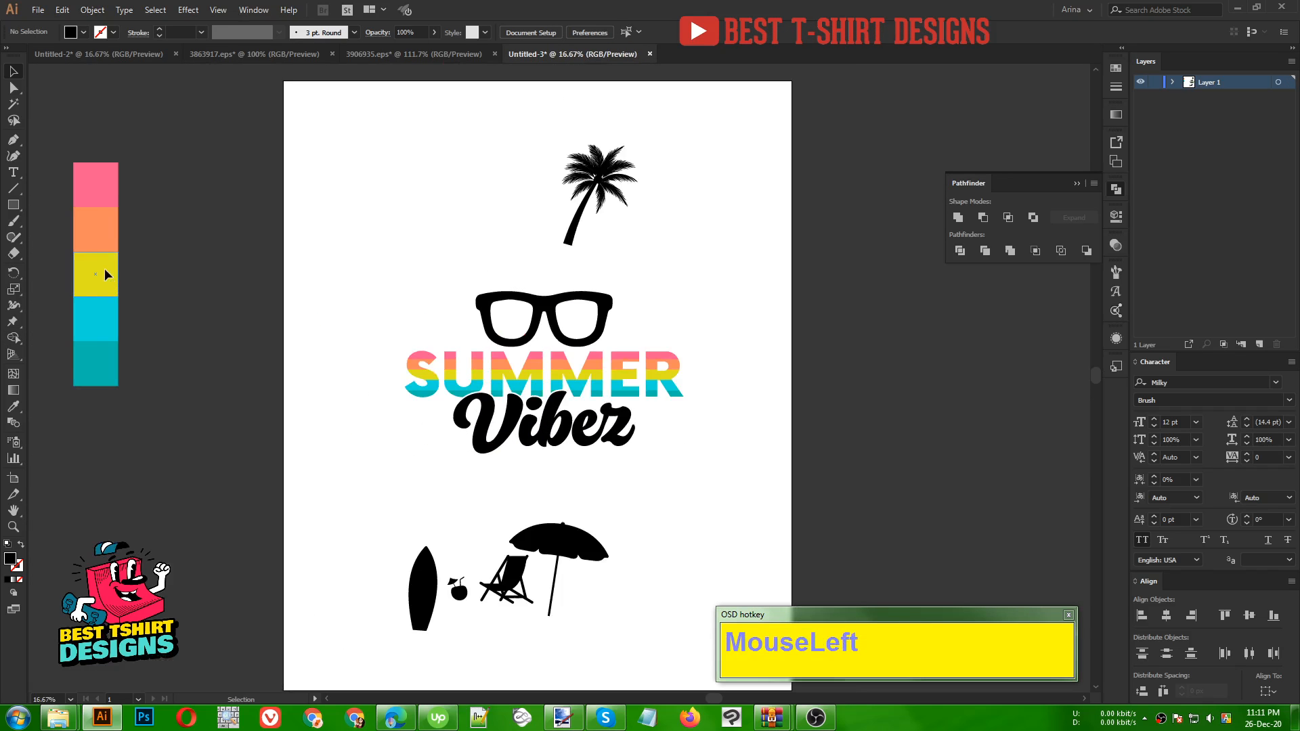
drag(108, 275, 377, 381)
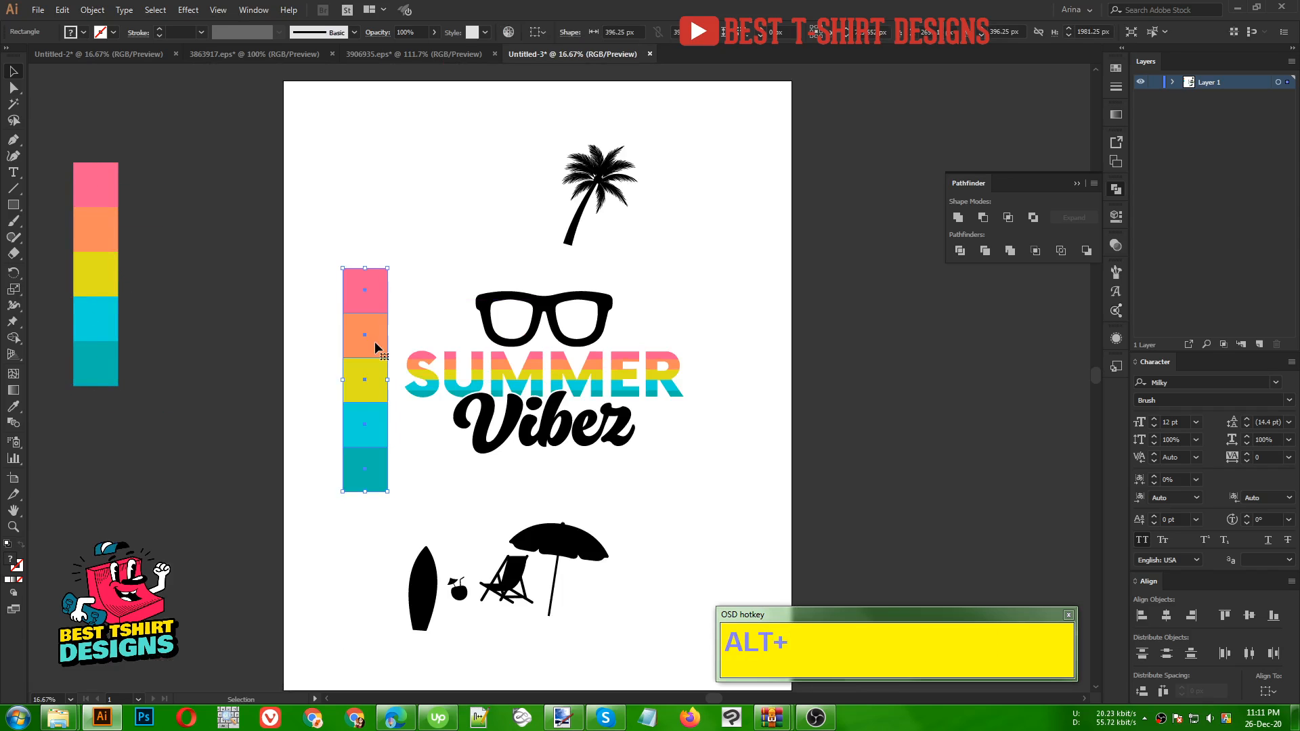
drag(386, 268, 441, 433)
Scale the swatch copy to about 654 px tall and stretch it to about 2200 px wide across "Vibez".
alt+scroll(574, 439, up, 1)
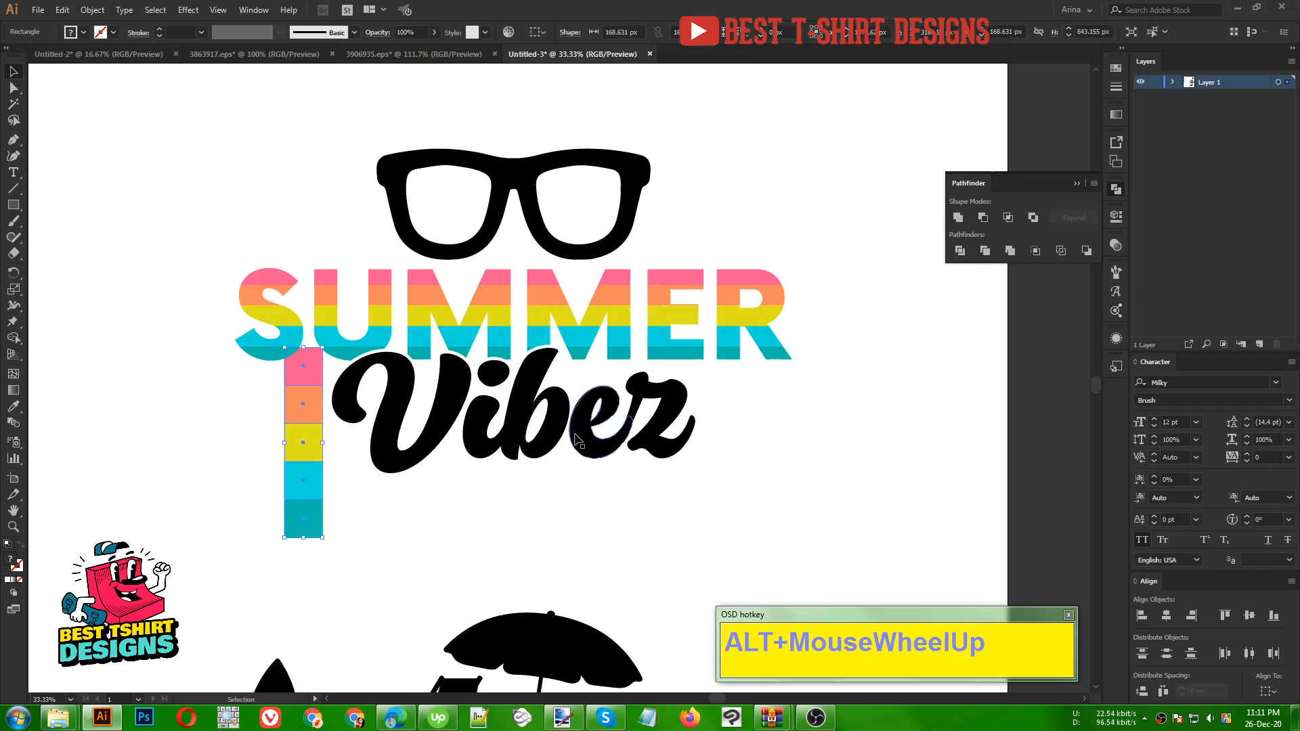
drag(323, 537, 320, 495)
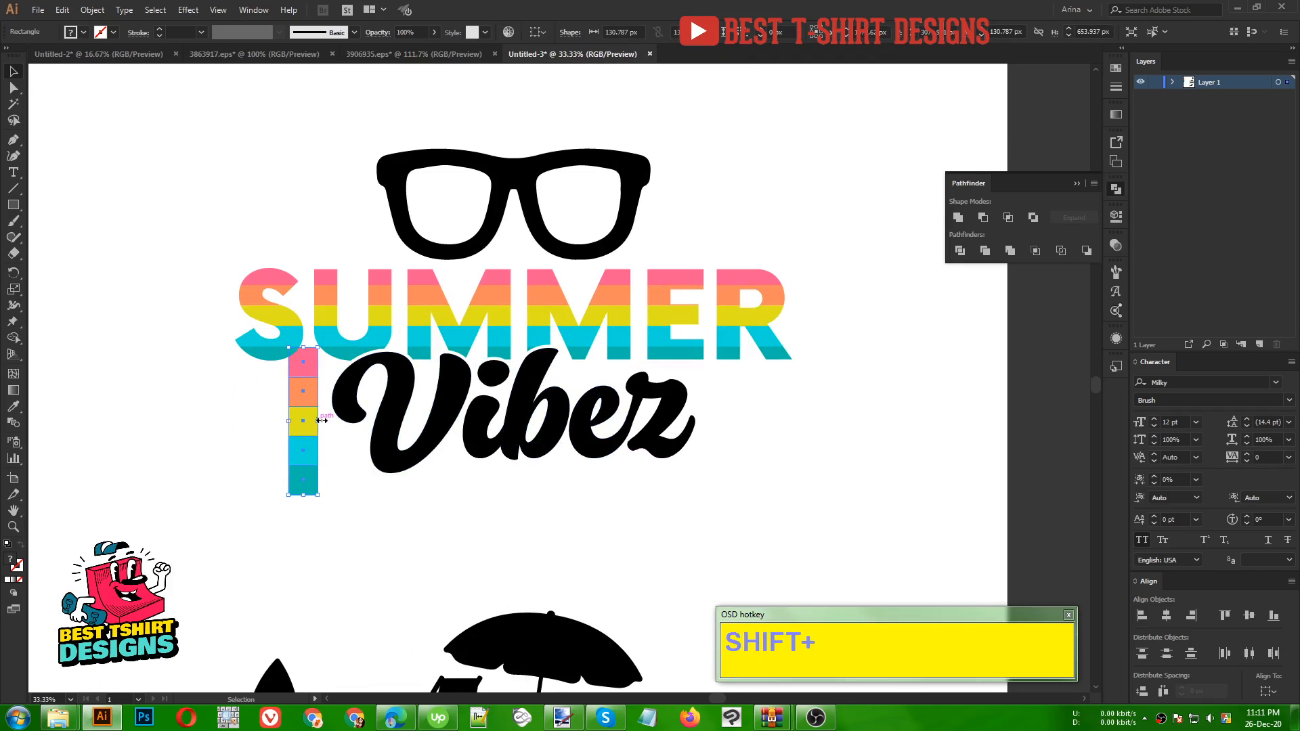
drag(322, 421, 789, 441)
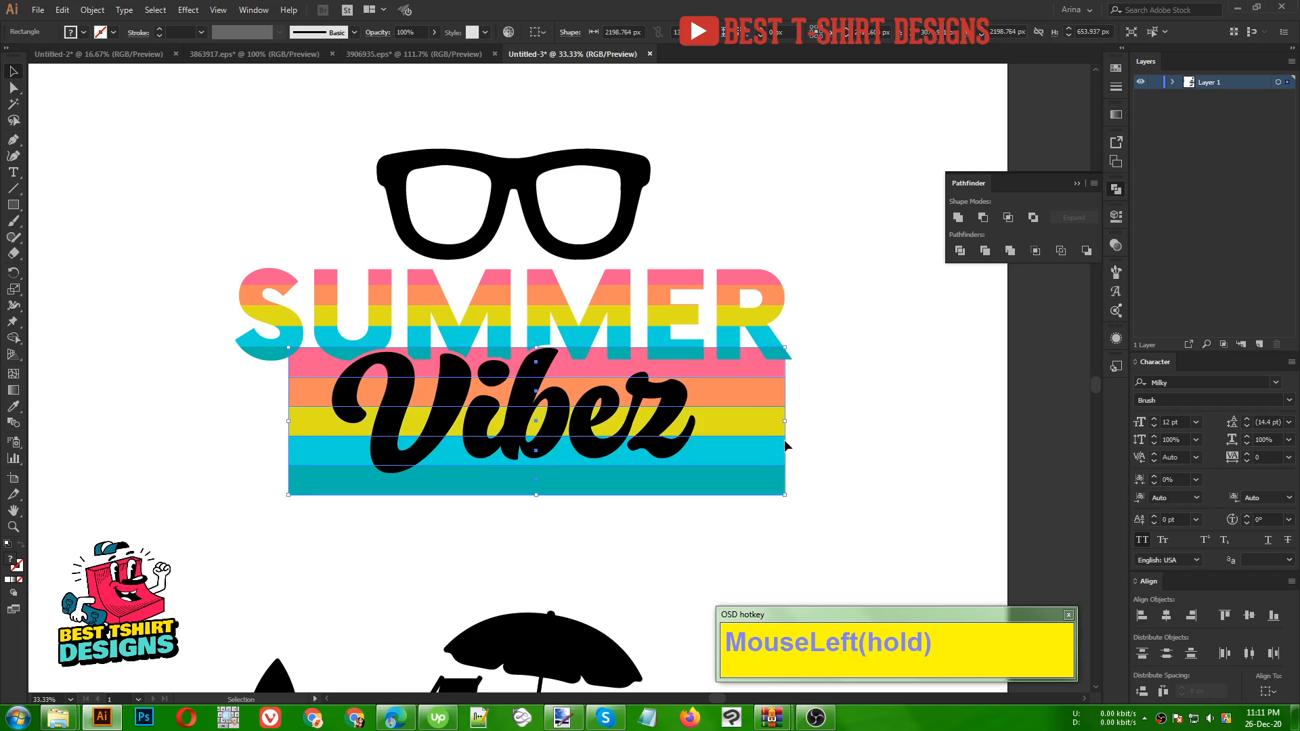
Select "Vibez" with the stripes and use Shape Builder to remove the stripe areas outside the word's outline.
shift+click(675, 449)
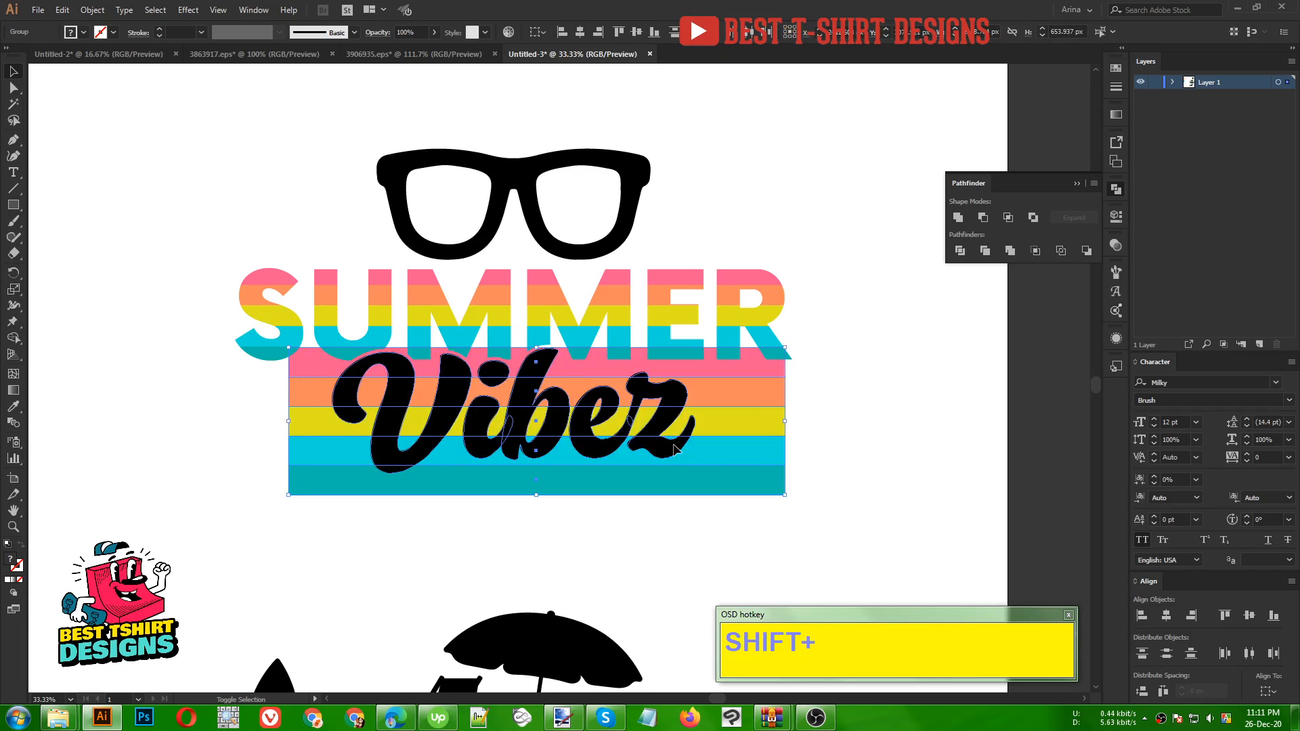
key(shift+m)
alt+click(717, 482)
drag(737, 500, 744, 298)
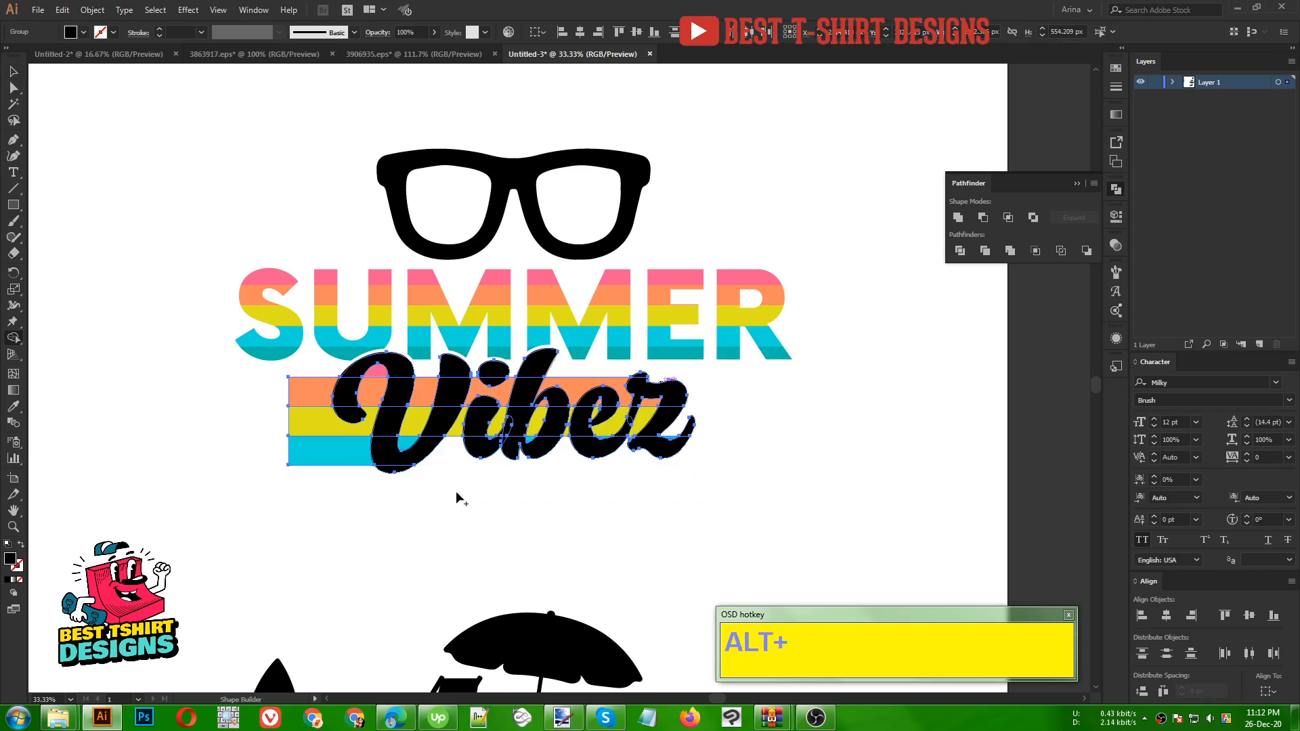
drag(342, 477, 313, 345)
Remove the stripe areas inside and between the V, i and b of "Vibez".
scroll(396, 396, up, 2)
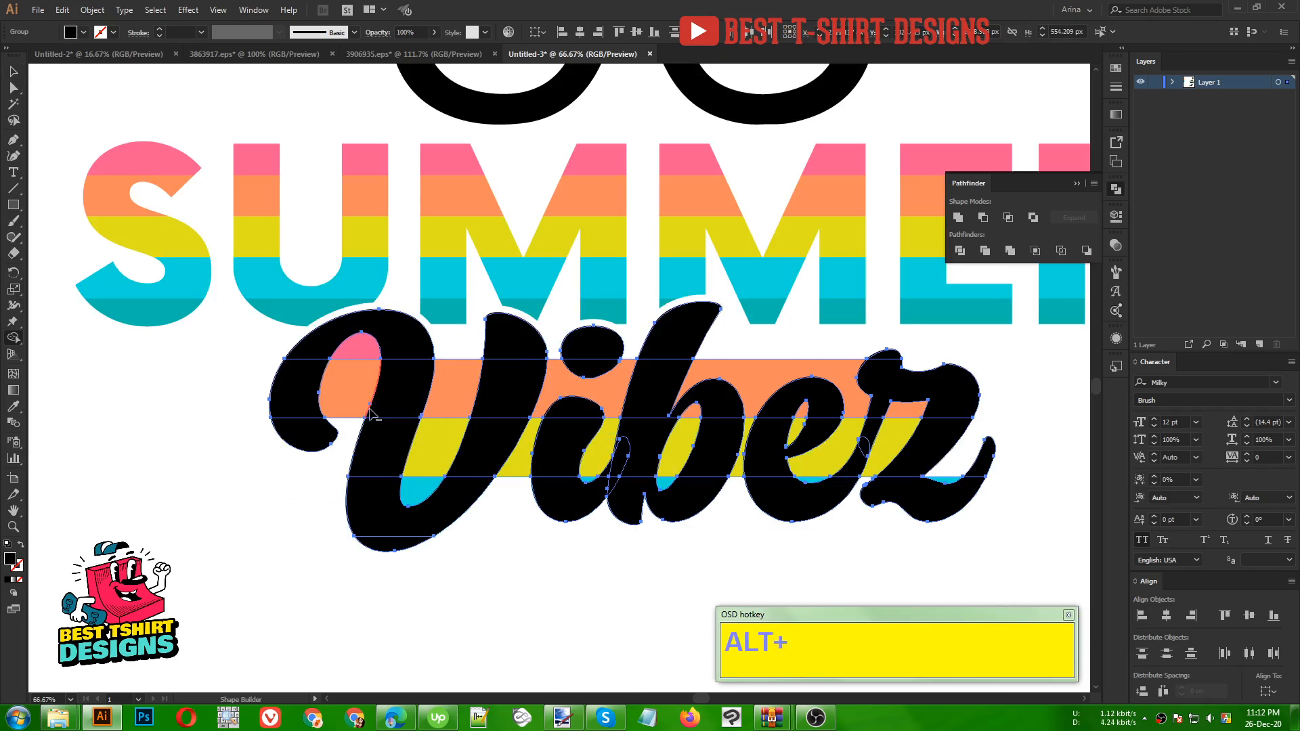
drag(371, 415, 351, 348)
drag(455, 350, 427, 500)
alt+click(523, 437)
mouse_move(559, 353)
mouse_down()
mouse_move(552, 380)
mouse_move(569, 409)
mouse_move(610, 423)
mouse_move(590, 479)
mouse_move(685, 415)
mouse_move(691, 433)
mouse_up()
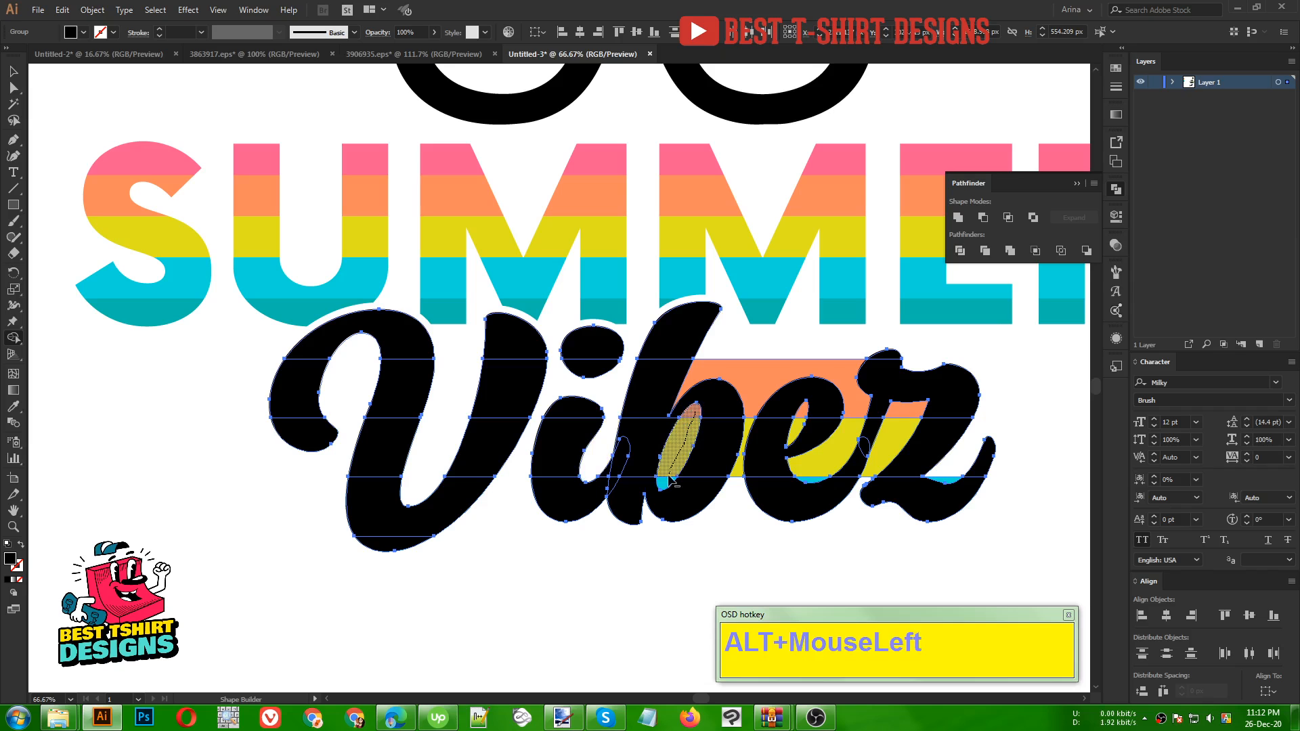
drag(669, 479, 668, 482)
Remove the stripe areas left between the b and e and in and around the e and z of "Vibez".
alt+click(744, 393)
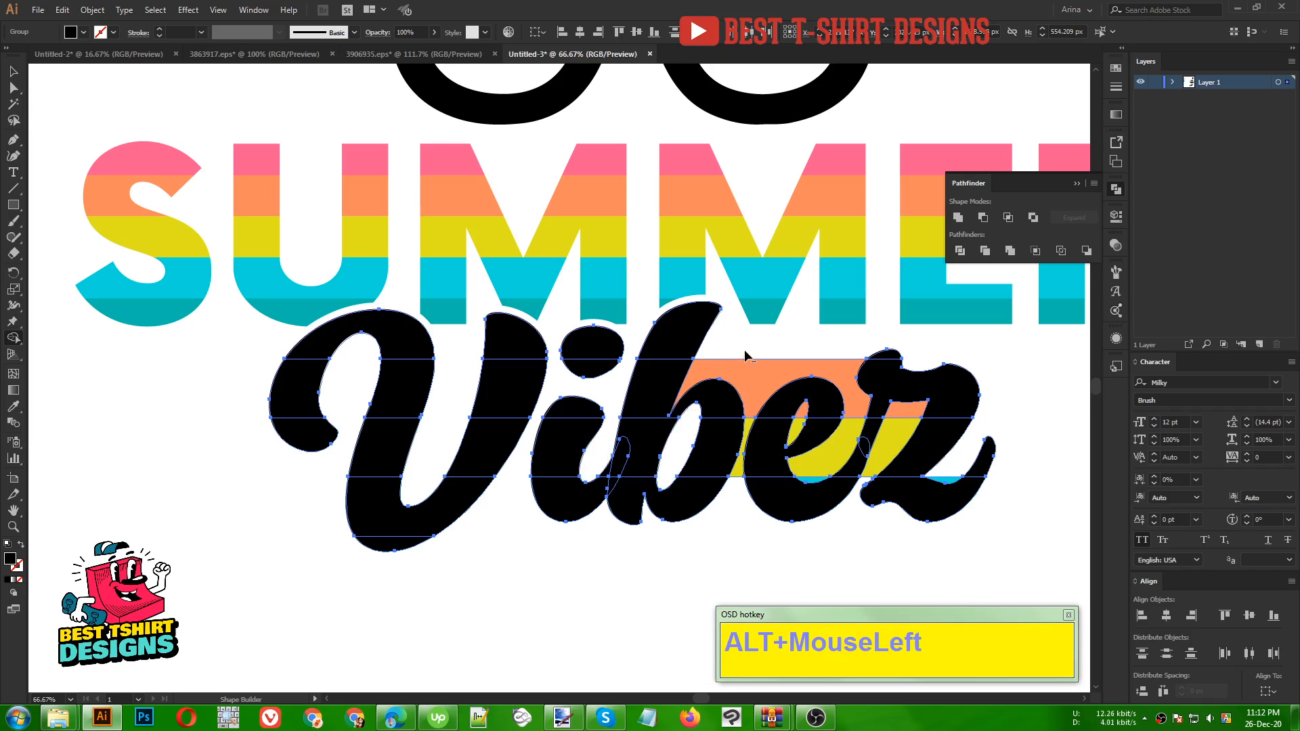
alt+click(754, 416)
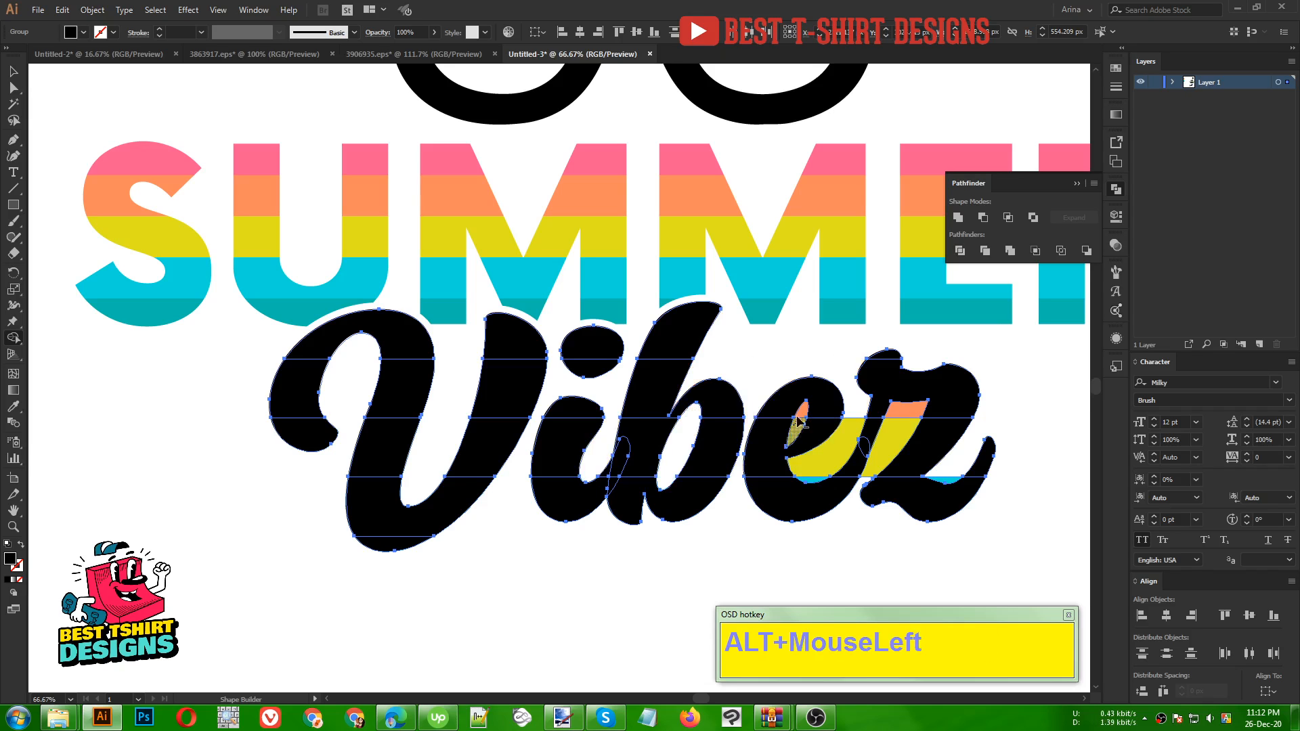
alt+click(846, 411)
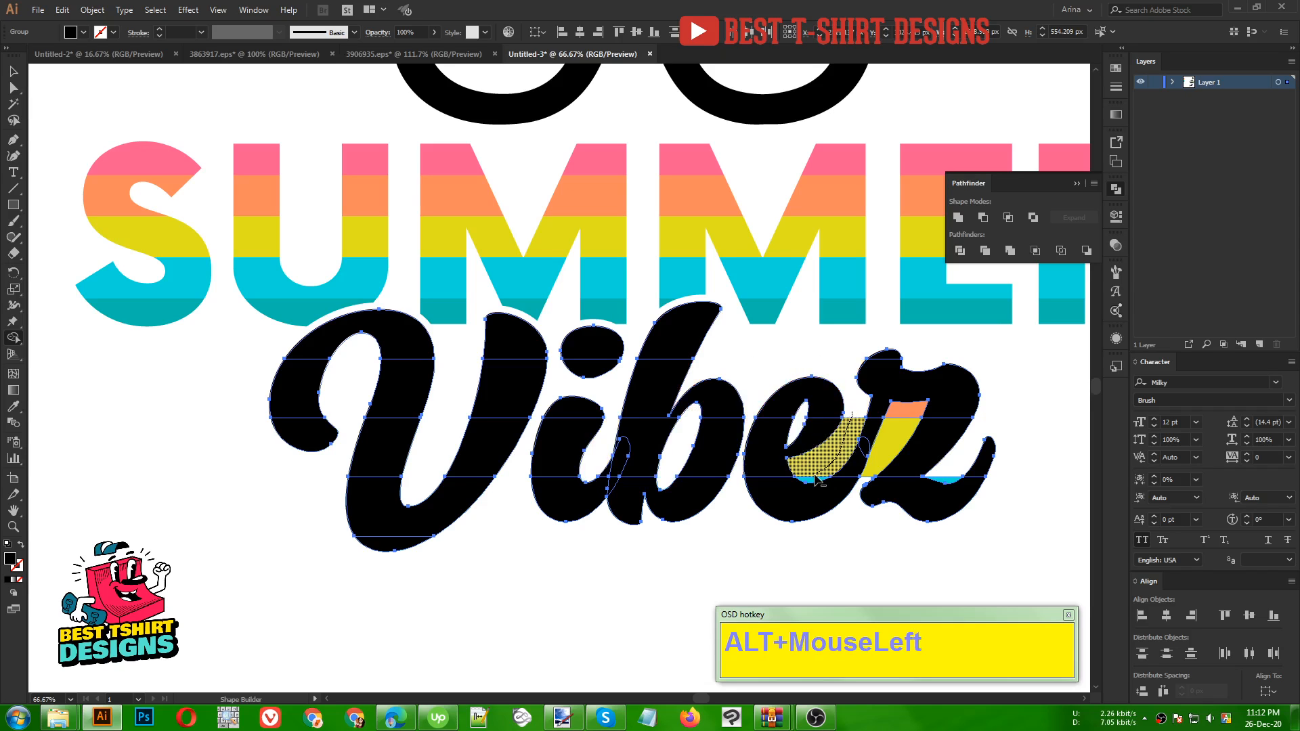
drag(883, 445, 907, 410)
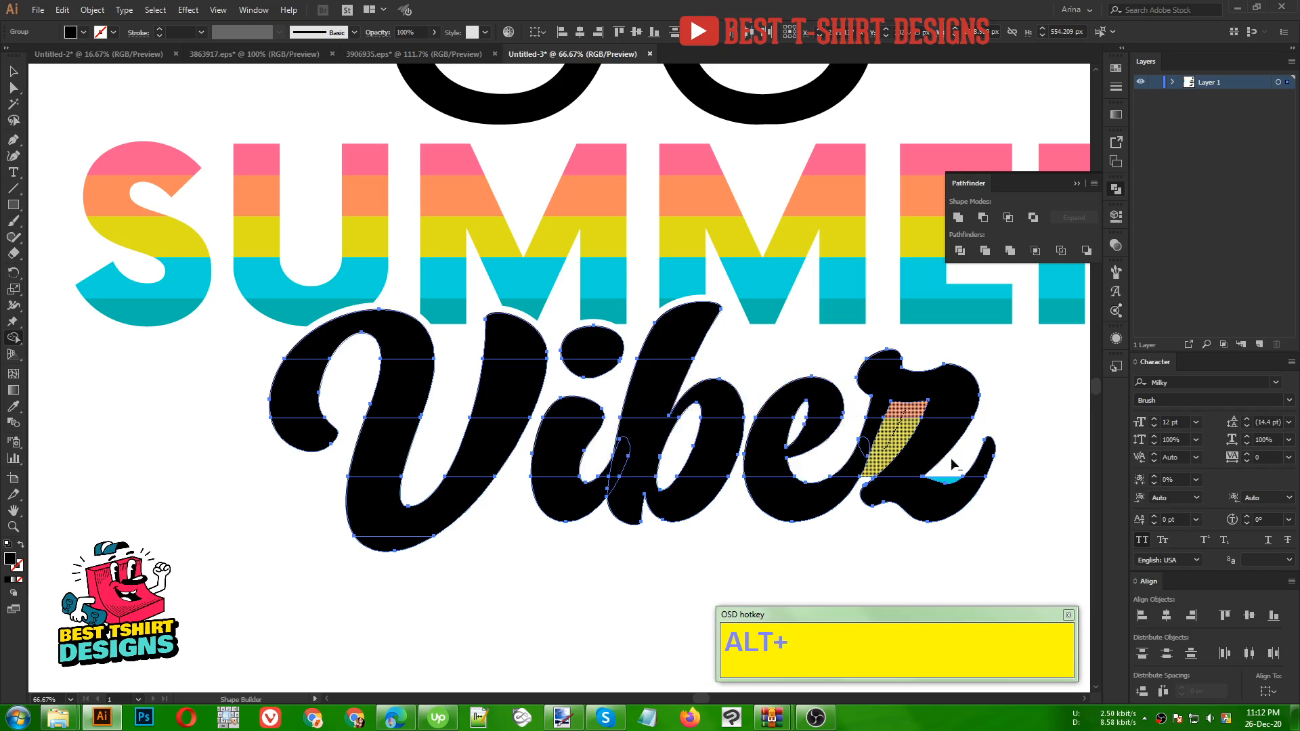
alt+click(952, 481)
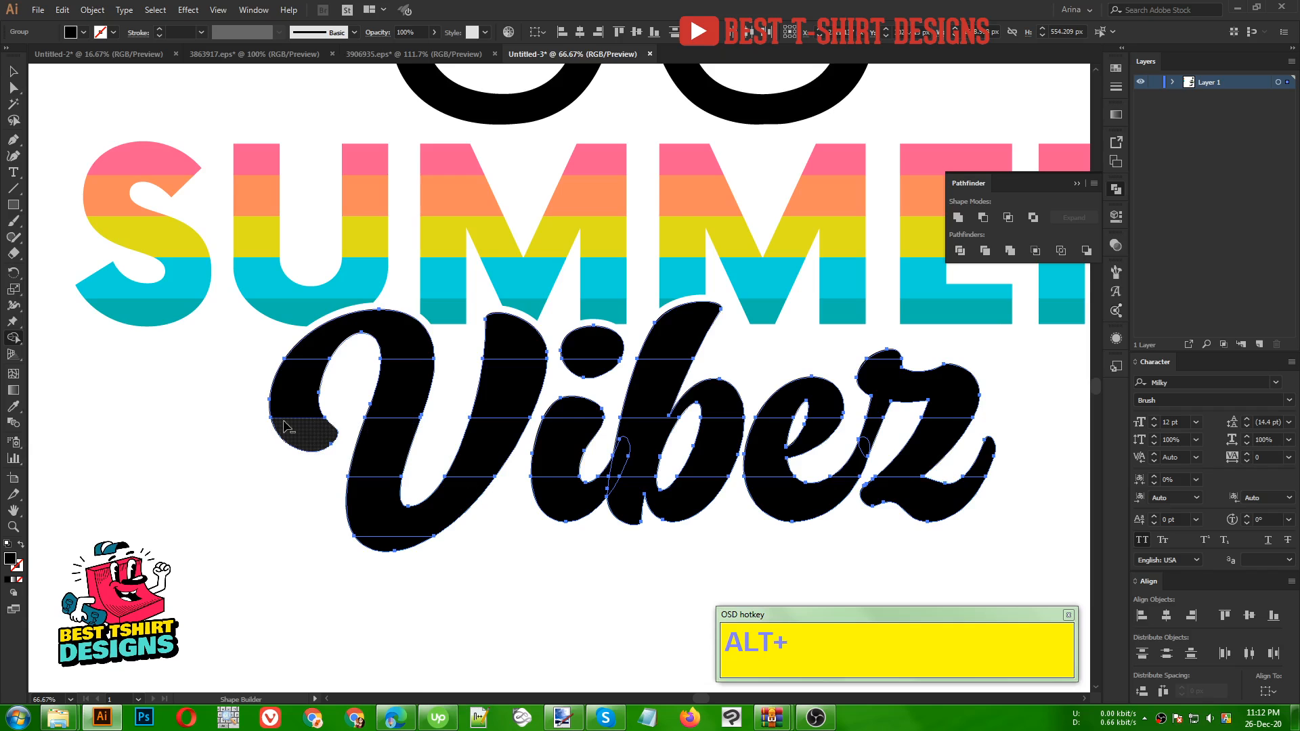
Delete the black "Vibez" lettering lying over the striped letters and clear the selection.
scroll(279, 417, down, 2)
key(alt+v)
click(673, 430)
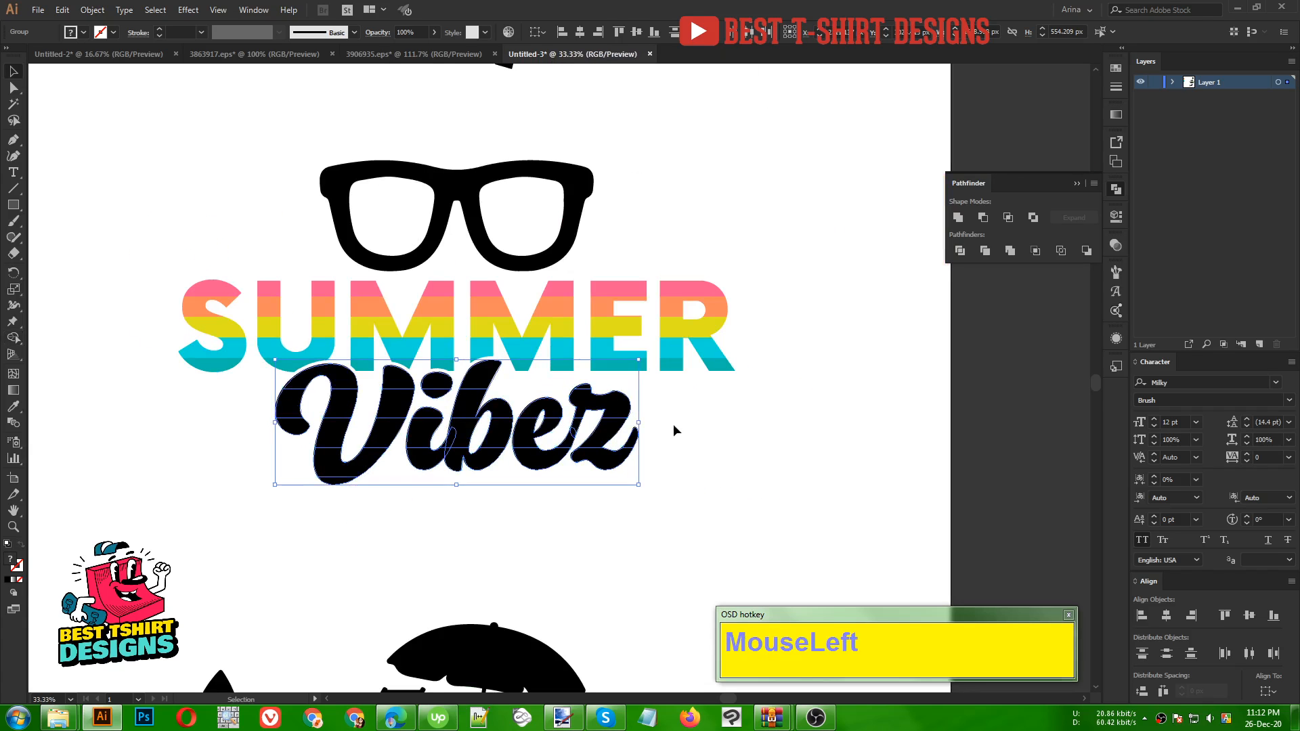
key(Delete)
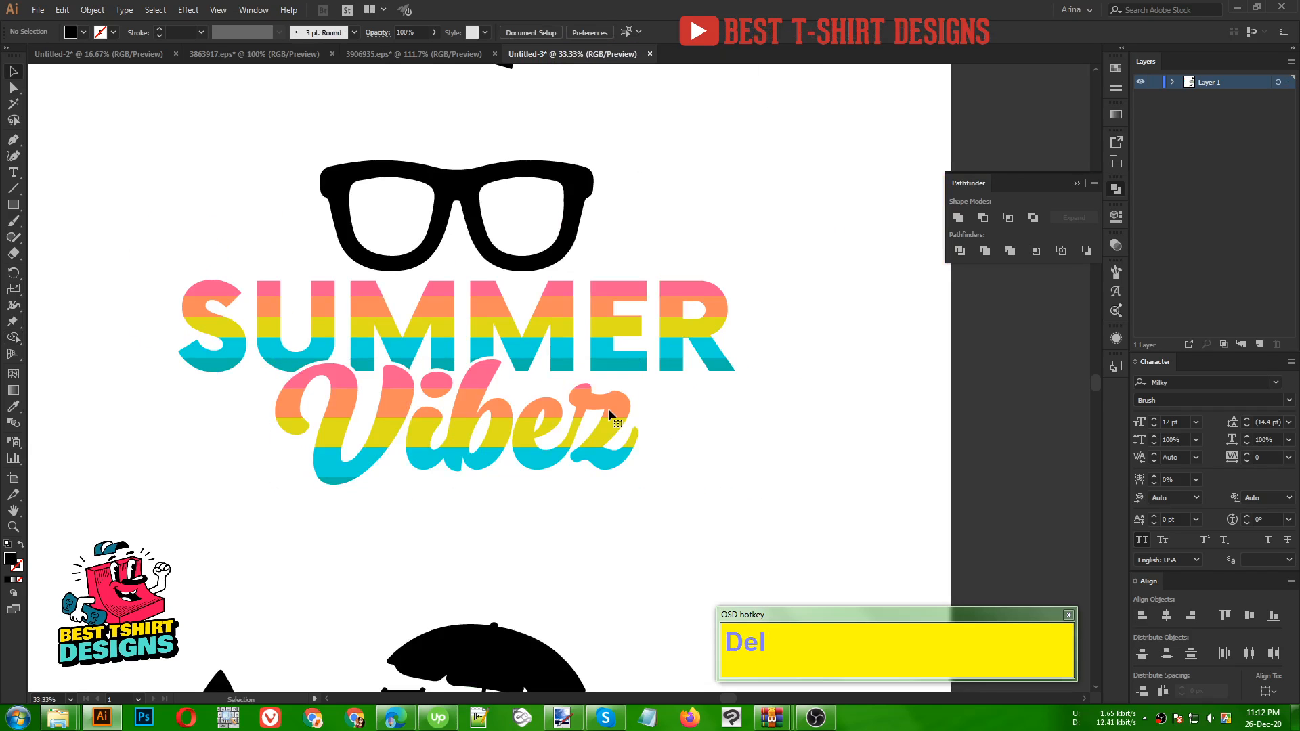
click(702, 436)
Place another copy of the five colour swatches on the artboard beside the glasses.
scroll(702, 437, down, 1)
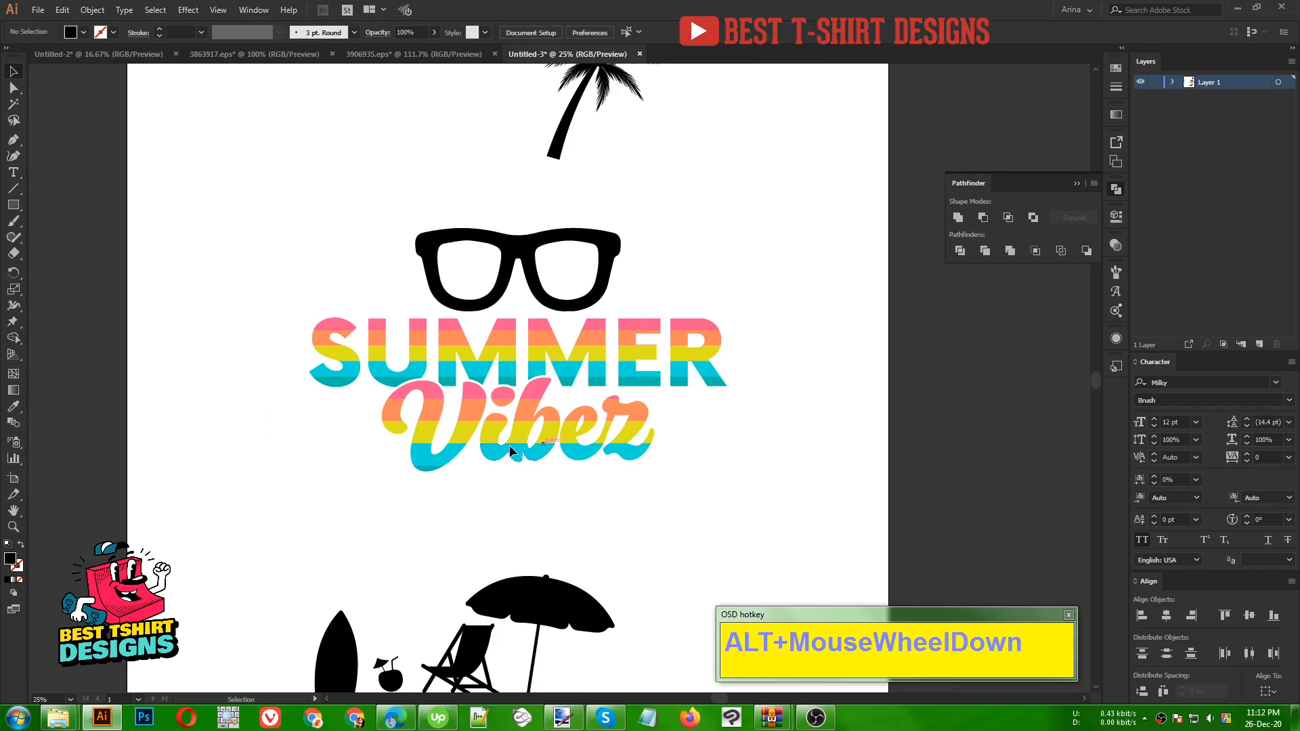
scroll(674, 446, down, 1)
drag(136, 251, 653, 323)
scroll(653, 317, up, 2)
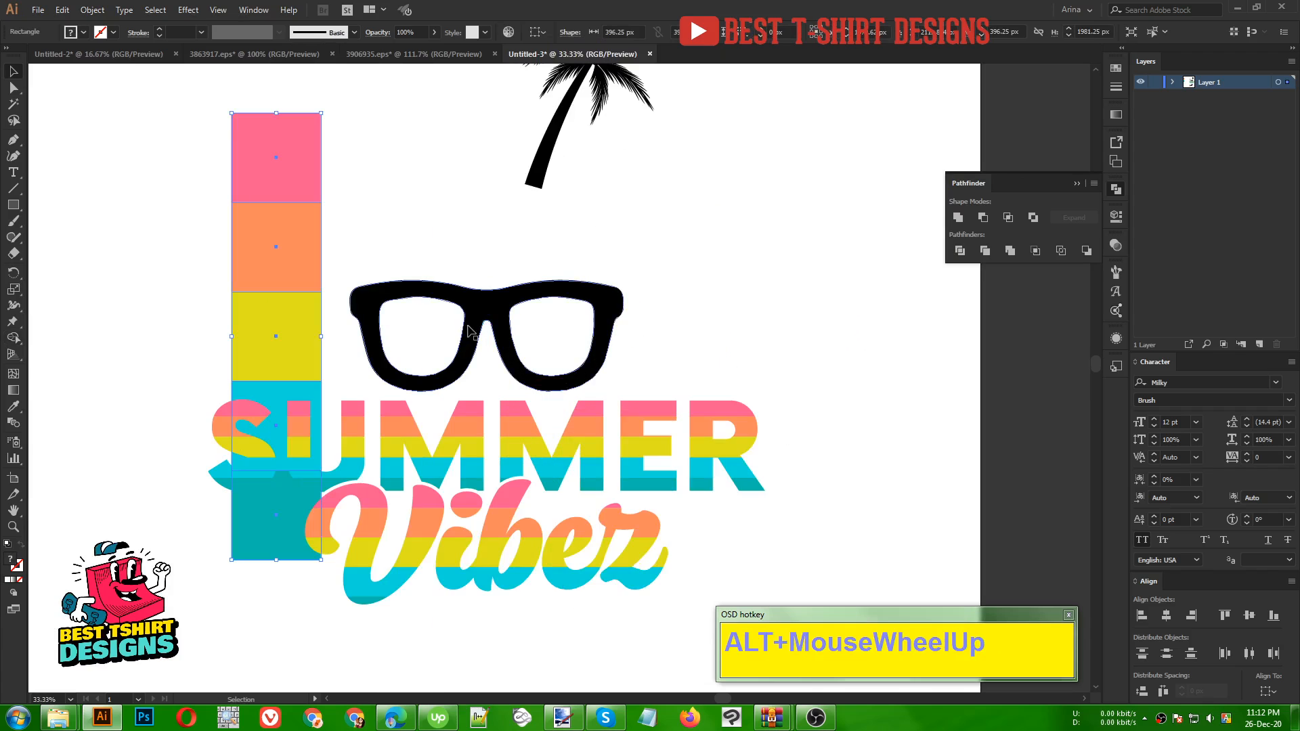
Scale the colour swatch column to the glasses' height and stretch it across them as horizontal stripes, about 1921 px wide and 535 px tall.
scroll(318, 190, up, 1)
drag(275, 144, 275, 458)
drag(276, 526, 314, 372)
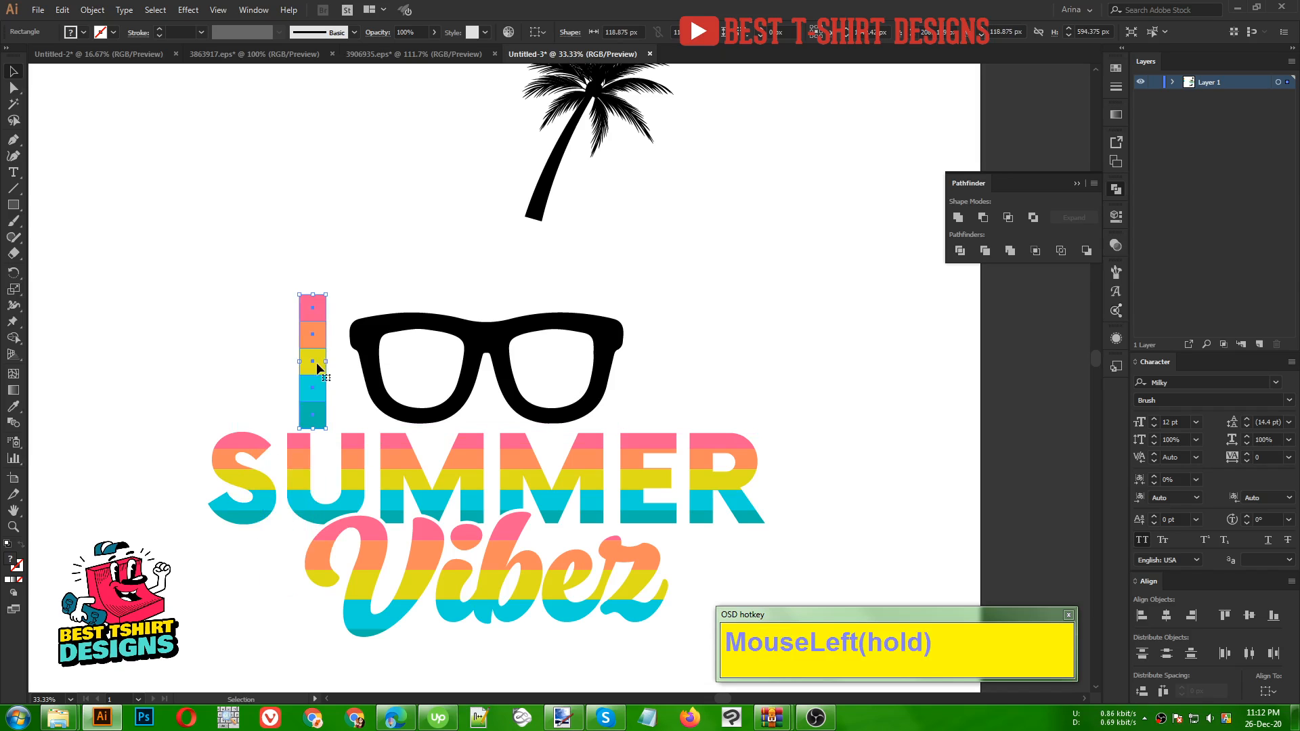
drag(310, 296, 311, 309)
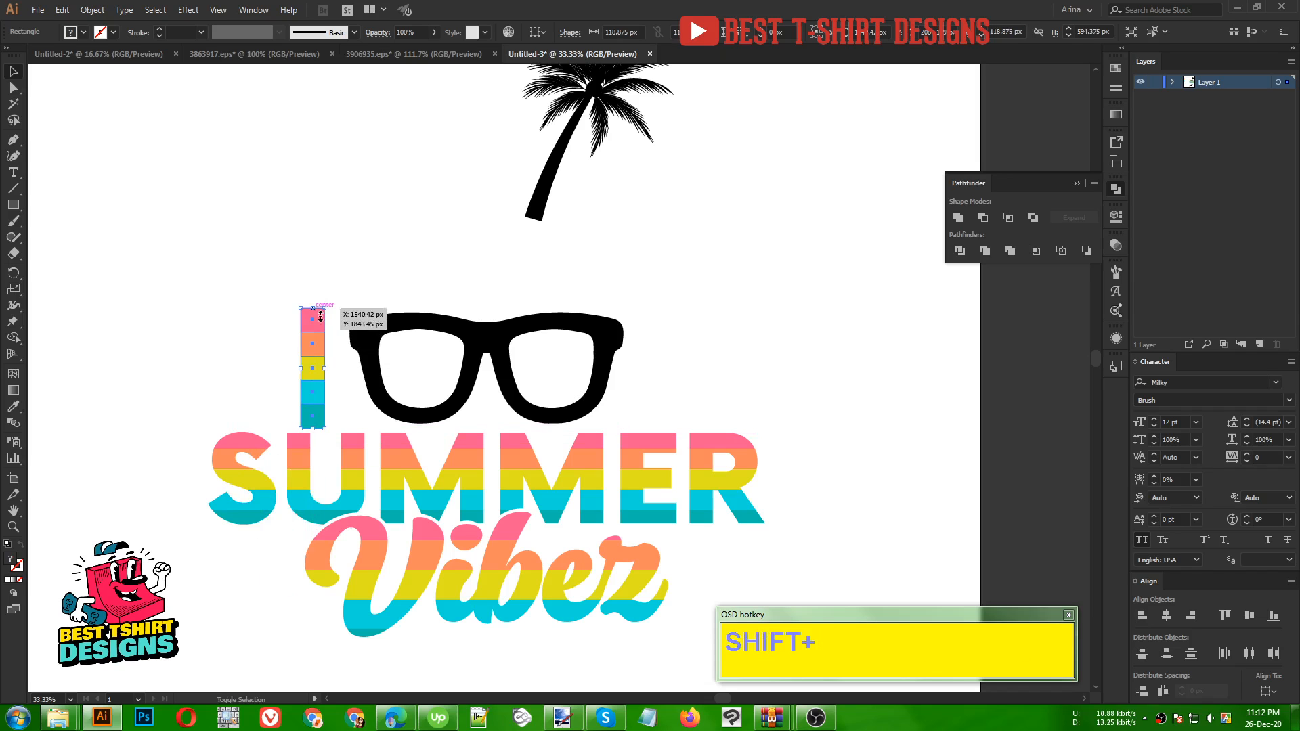
drag(325, 368, 735, 371)
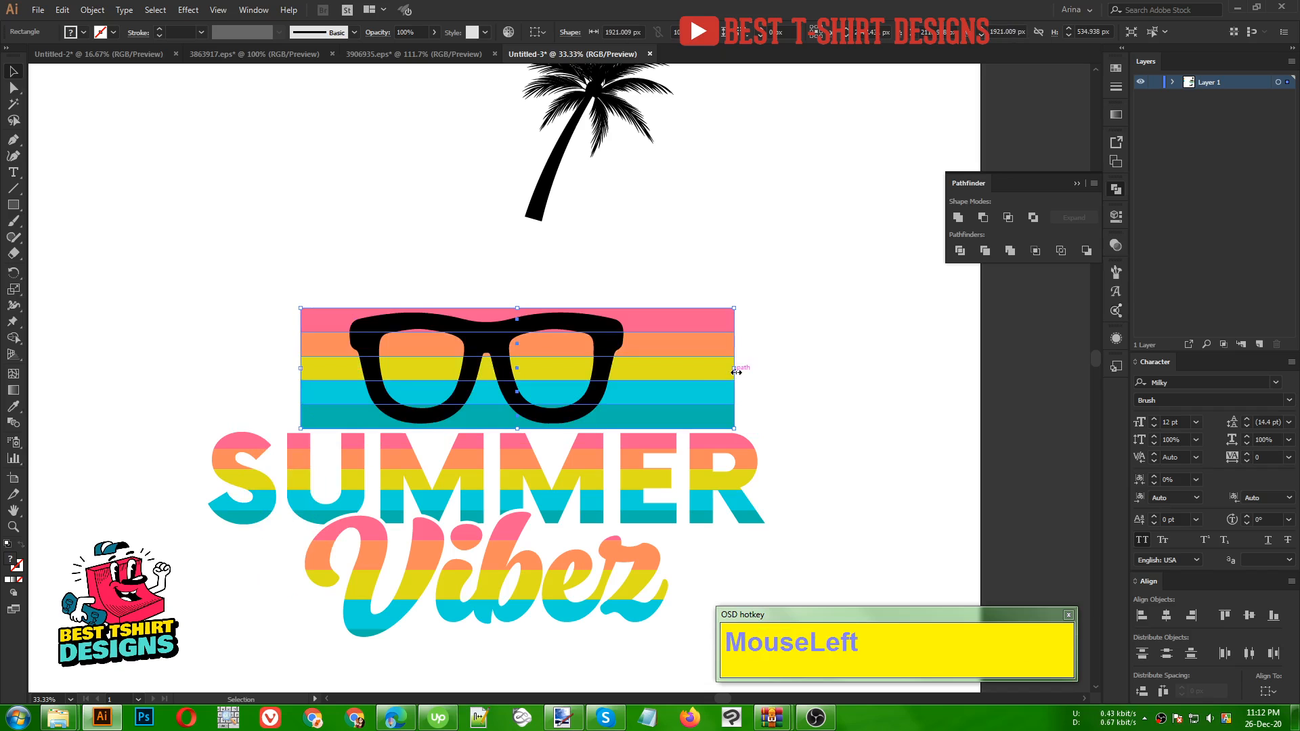
key(Up)
key(Up)
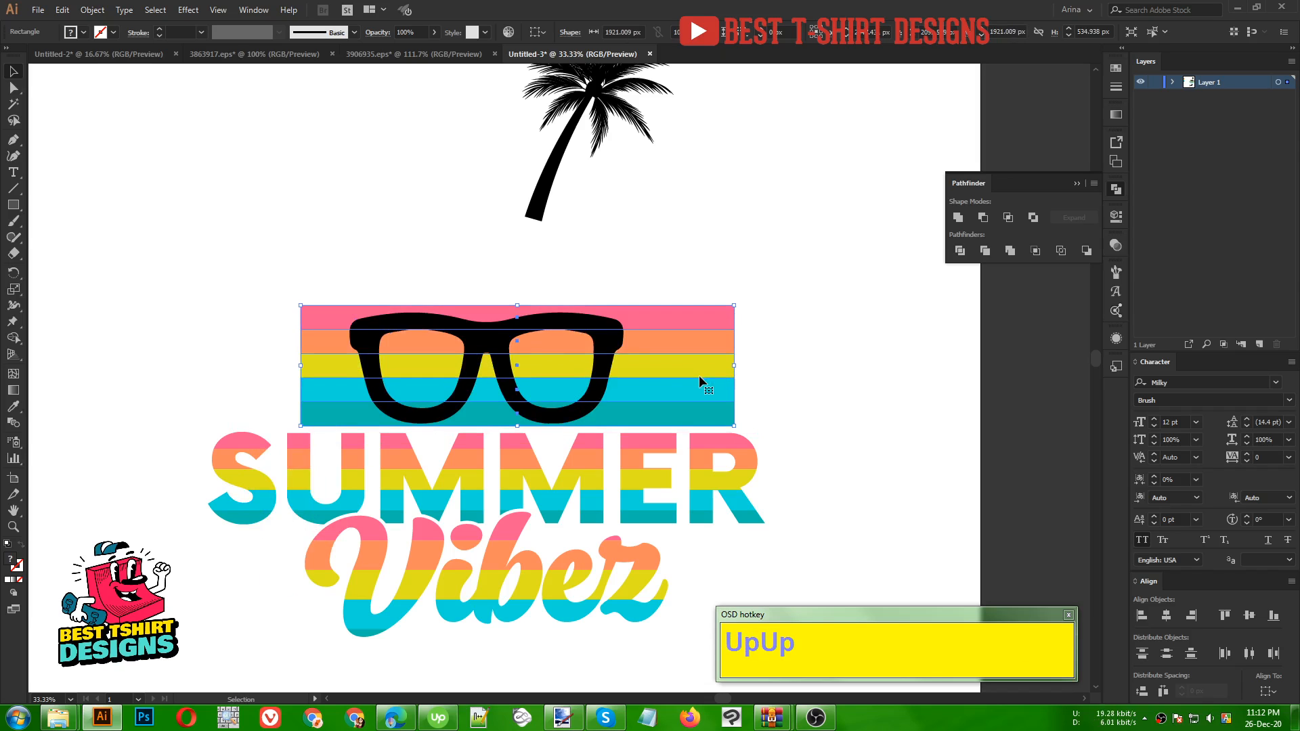
key(Left)
Remove the stripe areas outside the glasses with the Shape Builder tool and clear the selection.
shift+click(595, 408)
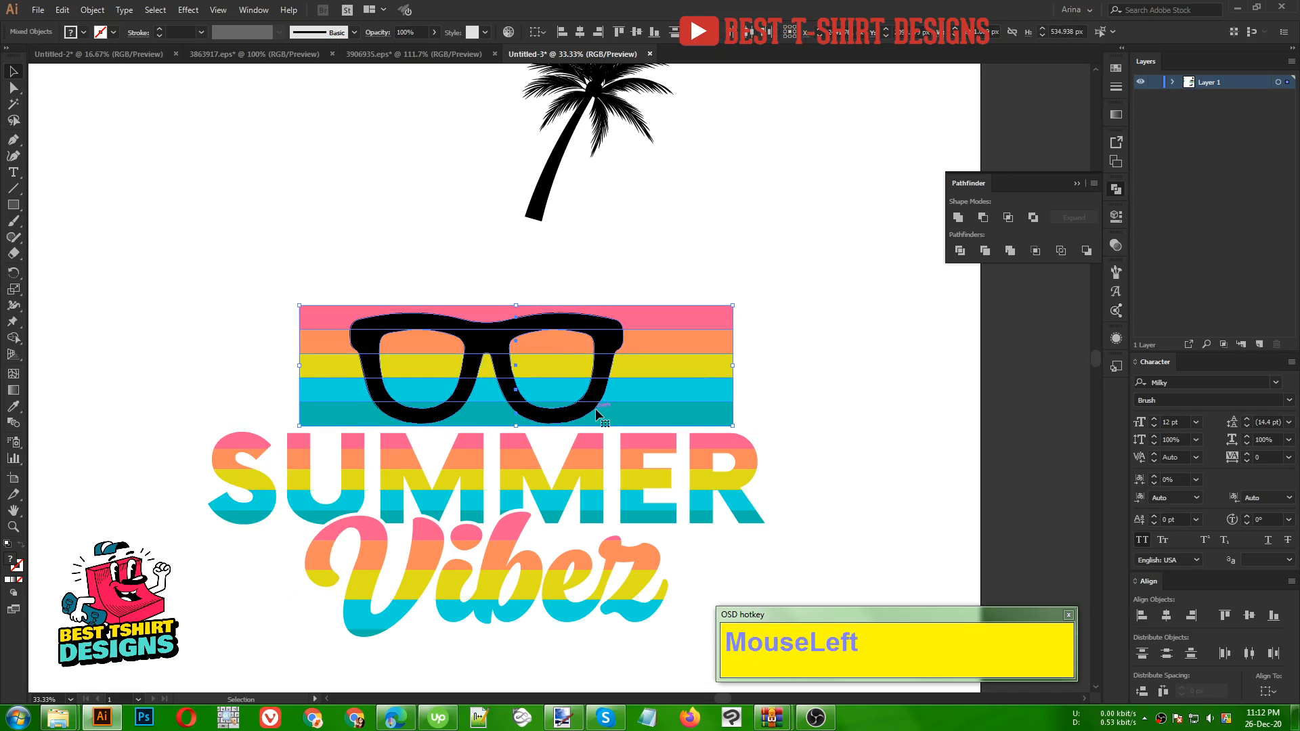
key(shift+m)
mouse_move(649, 291)
mouse_down()
mouse_move(670, 427)
mouse_move(671, 401)
mouse_up()
drag(315, 327, 325, 402)
key(v)
click(724, 360)
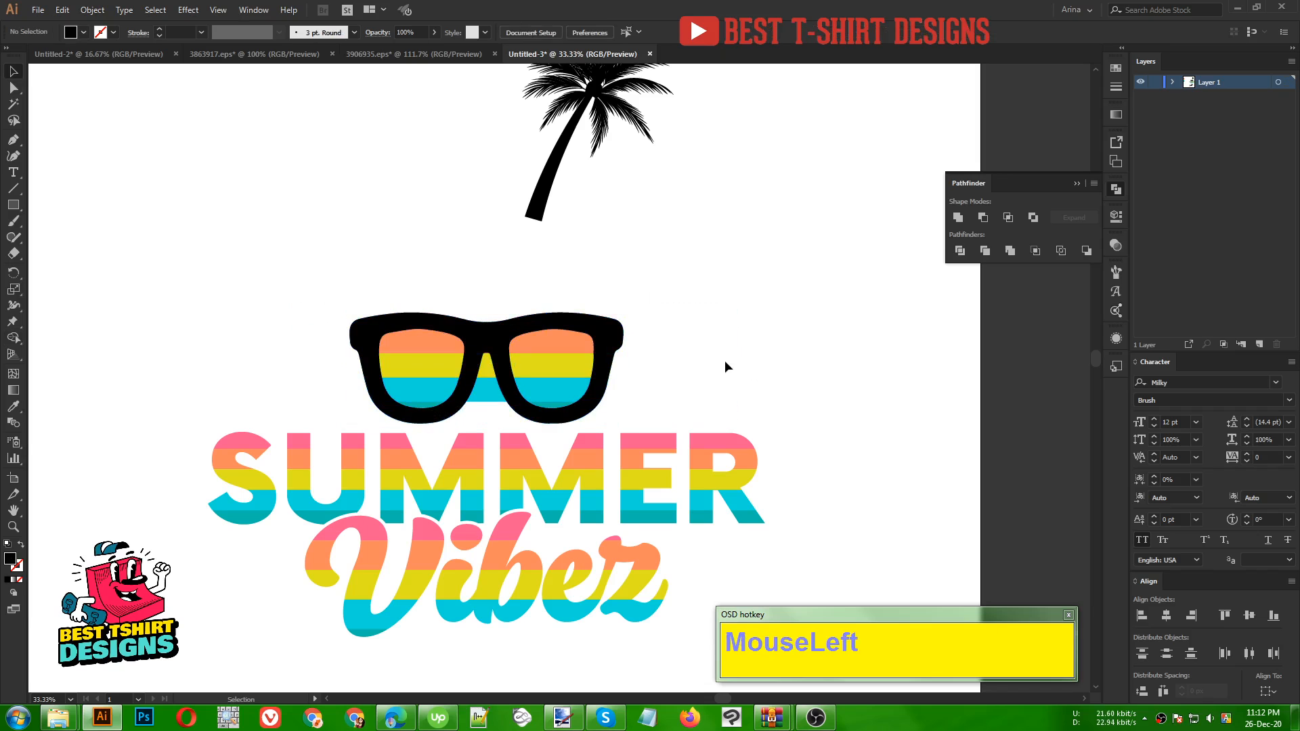
Remove the stripe areas left under the nose bridge between the two lenses and clear the selection.
drag(340, 278, 678, 412)
key(shift+m)
scroll(535, 408, up, 2)
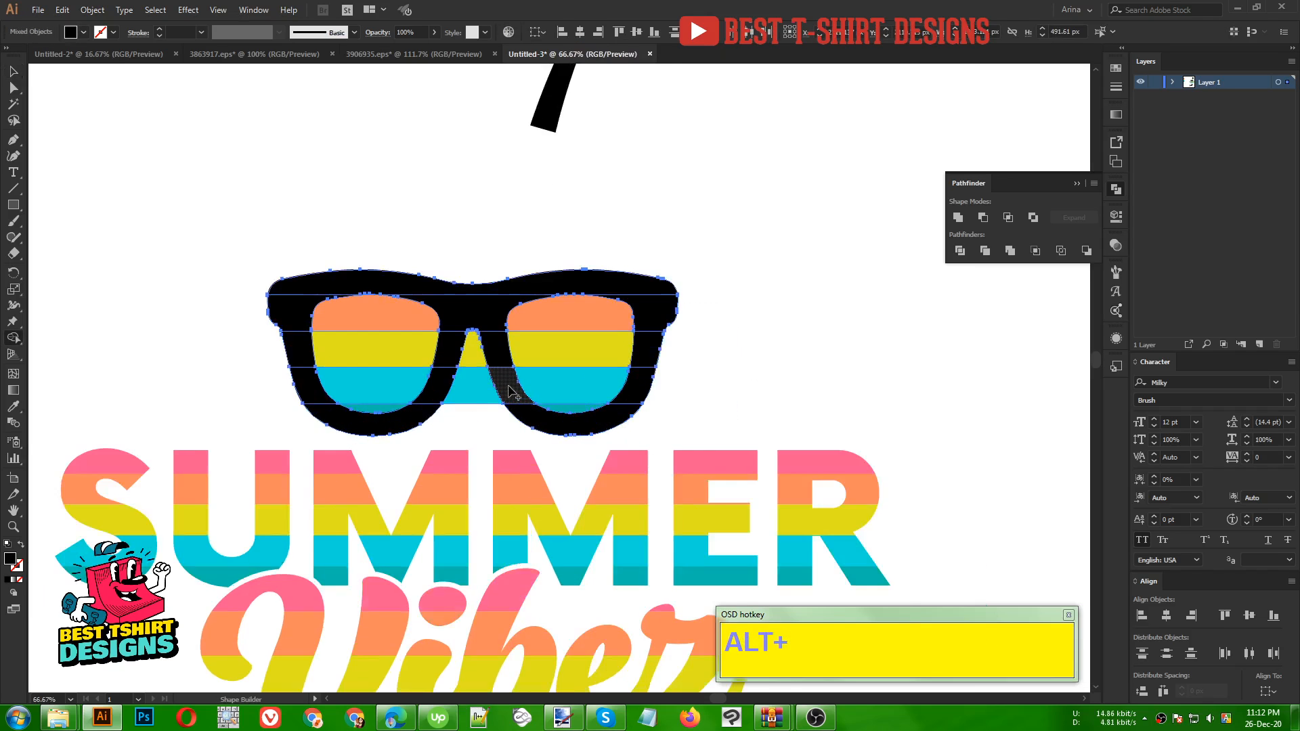
drag(465, 430, 473, 313)
scroll(550, 325, down, 2)
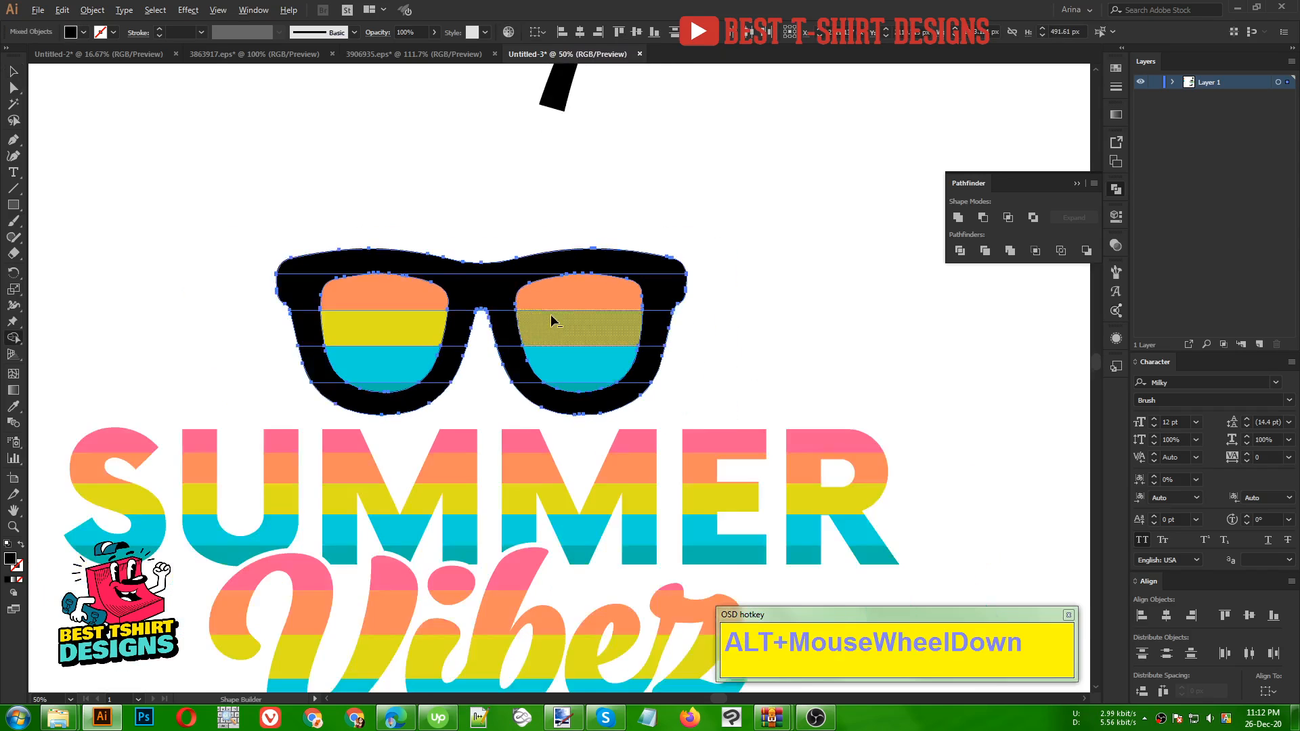
key(v)
click(659, 318)
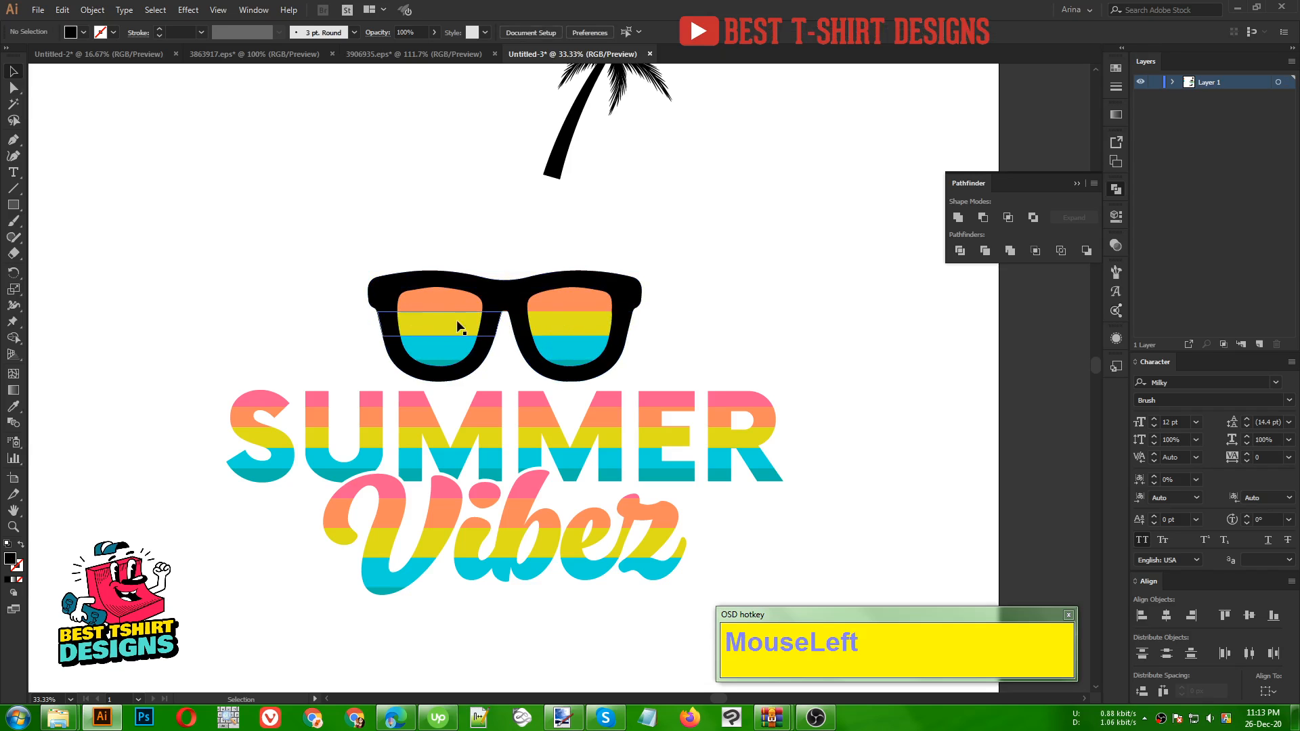
Remove the orange, yellow, blue and teal stripe areas inside both lens openings of the glasses.
drag(333, 264, 659, 363)
key(shift+m)
scroll(571, 317, up, 2)
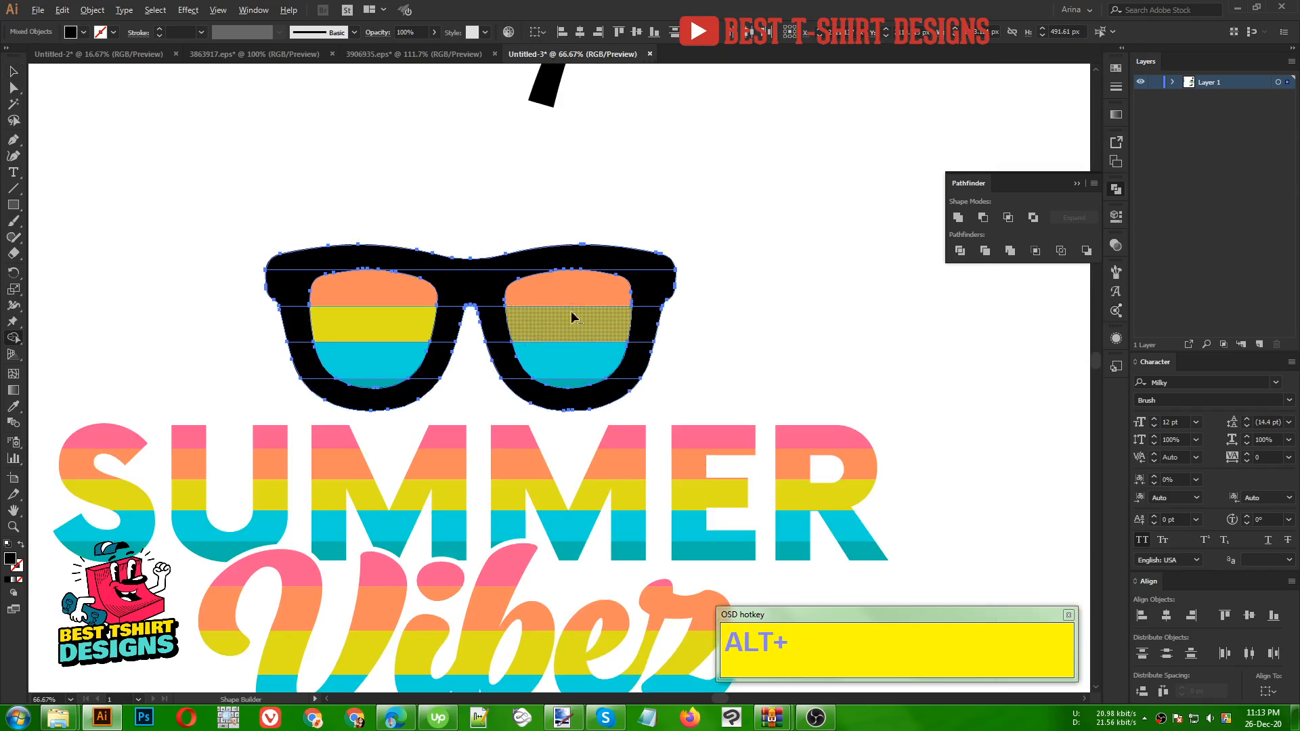
scroll(571, 318, up, 1)
alt+drag(575, 299, 576, 403)
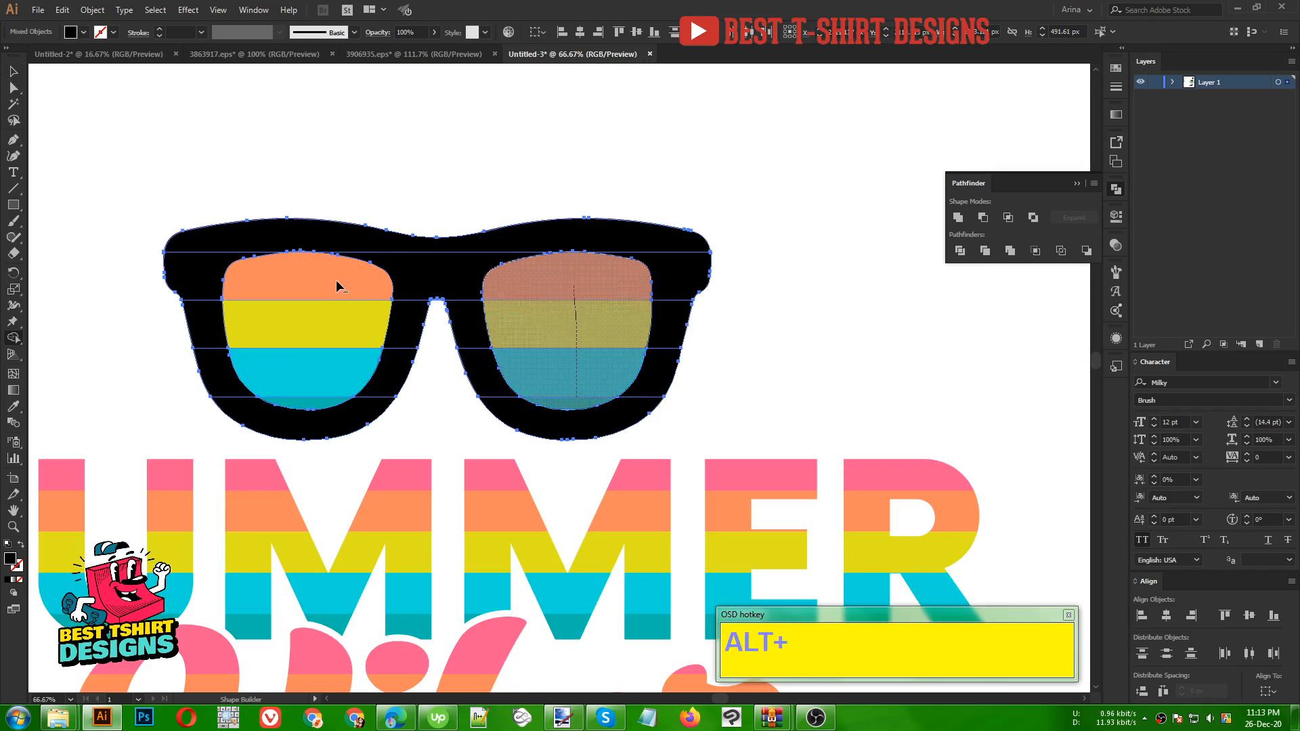
alt+drag(332, 281, 326, 410)
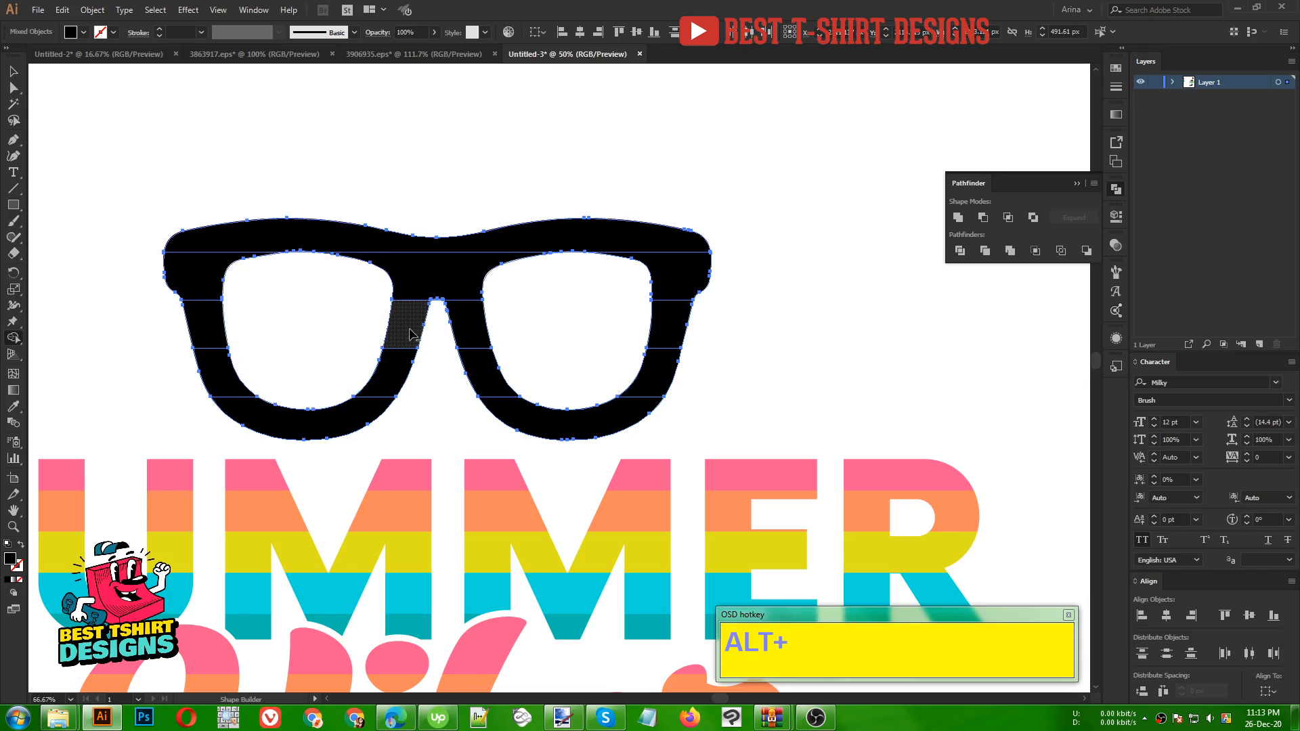
Move the black glasses off the striped pair and delete them, leaving nothing selected.
scroll(652, 357, down, 2)
key(v)
drag(630, 299, 893, 222)
key(Delete)
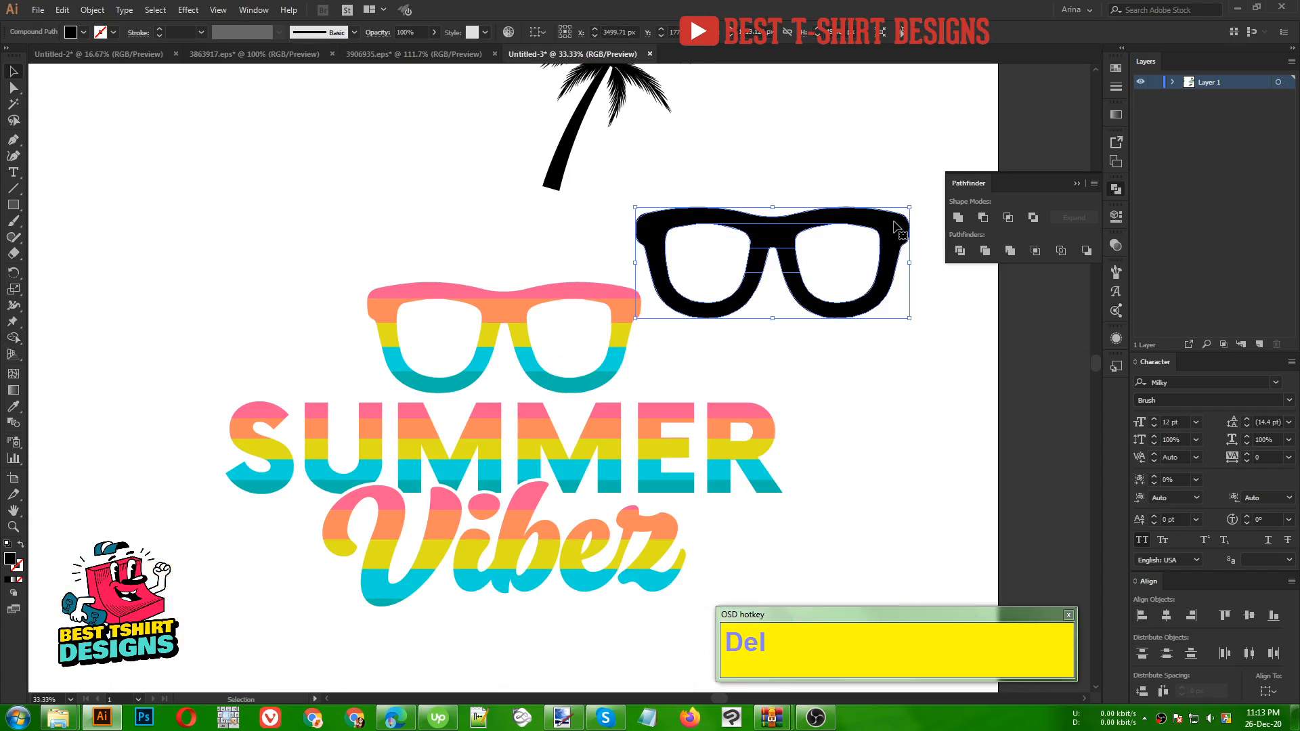
scroll(674, 274, down, 1)
click(713, 267)
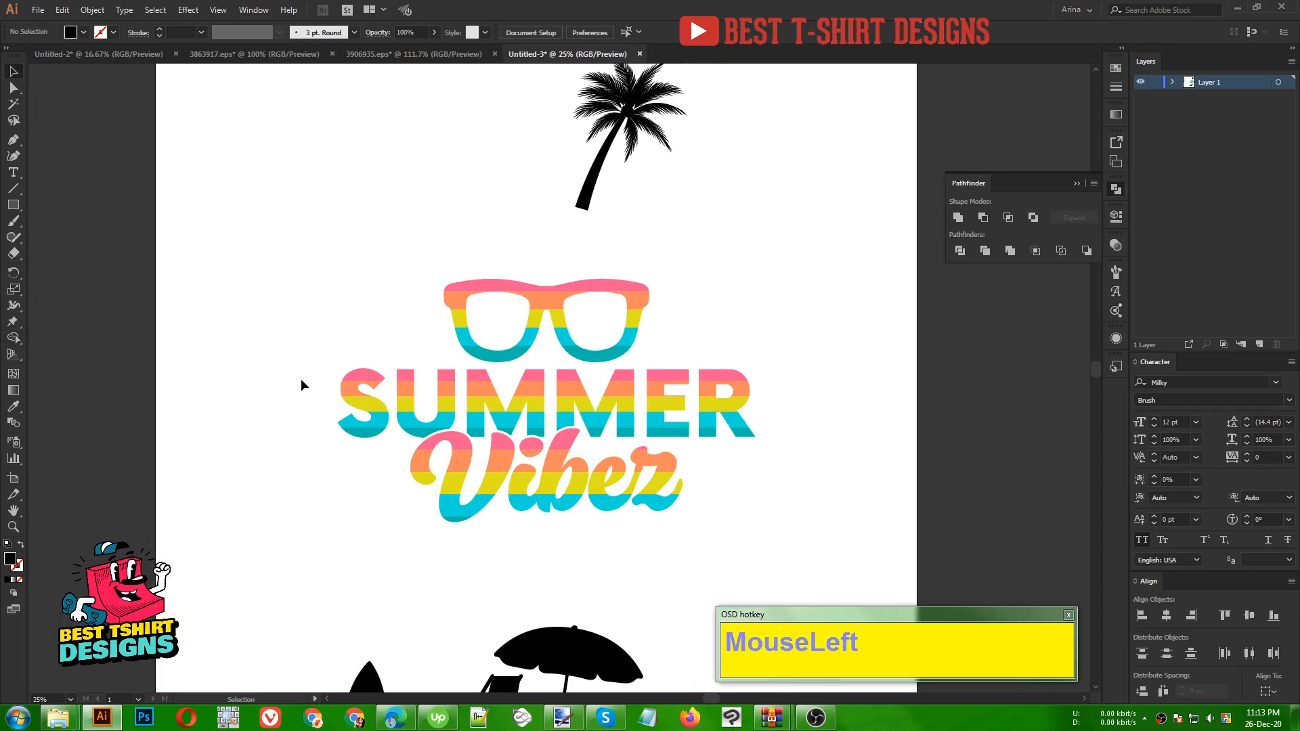
Group the striped glasses with the "SUMMER" and "Vibez" lettering.
alt+scroll(408, 332, down, 1)
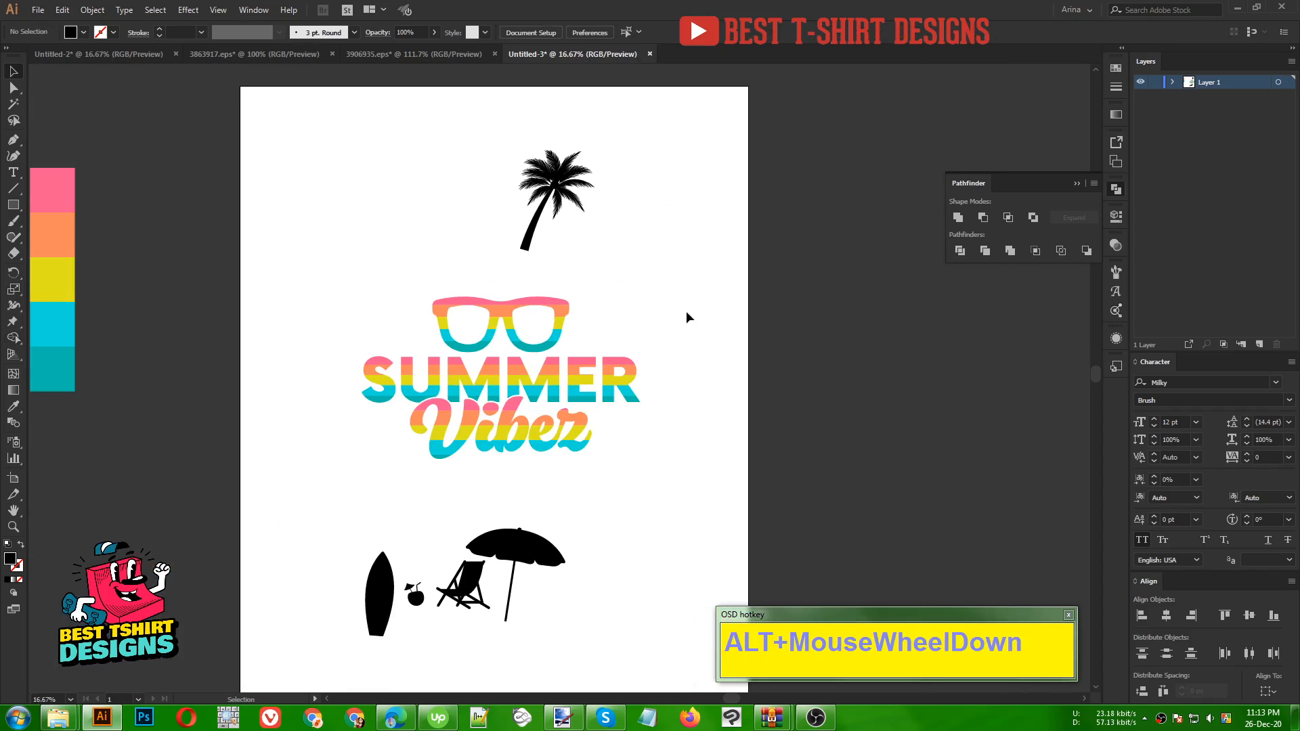
drag(367, 313, 675, 472)
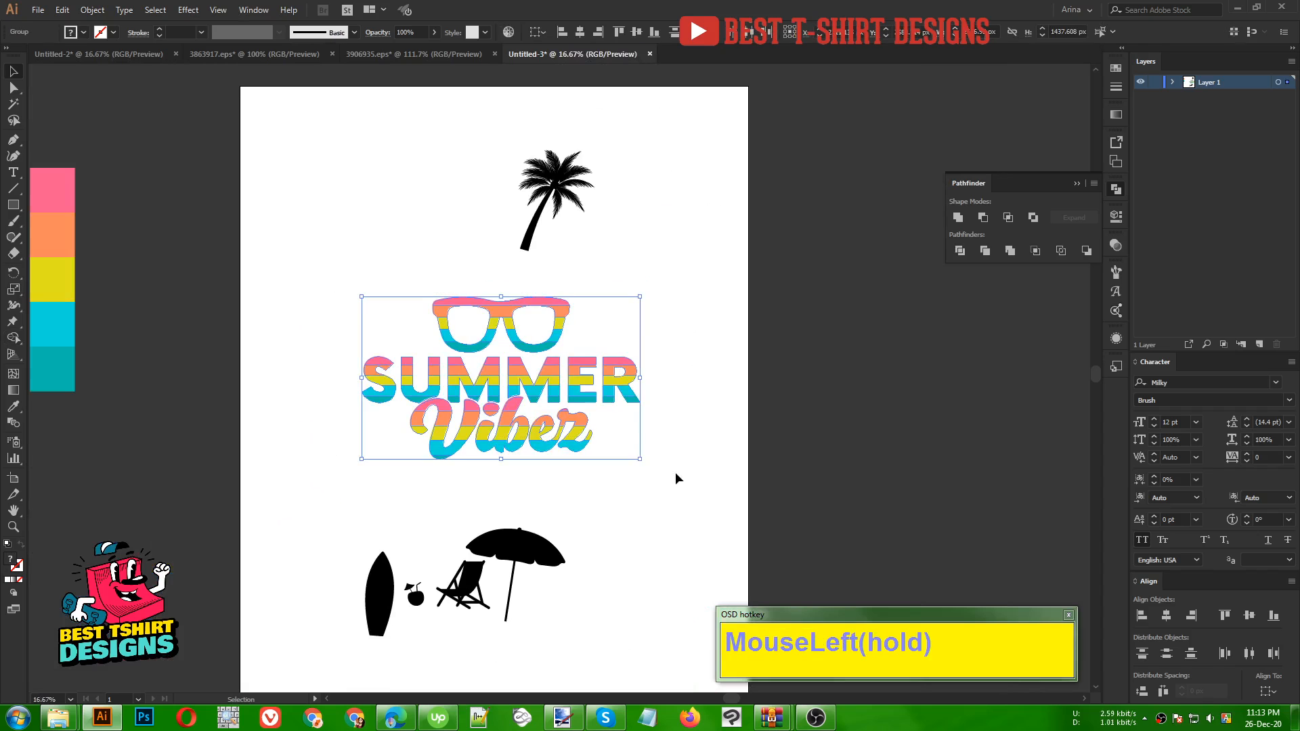
key(ctrl+g)
click(675, 472)
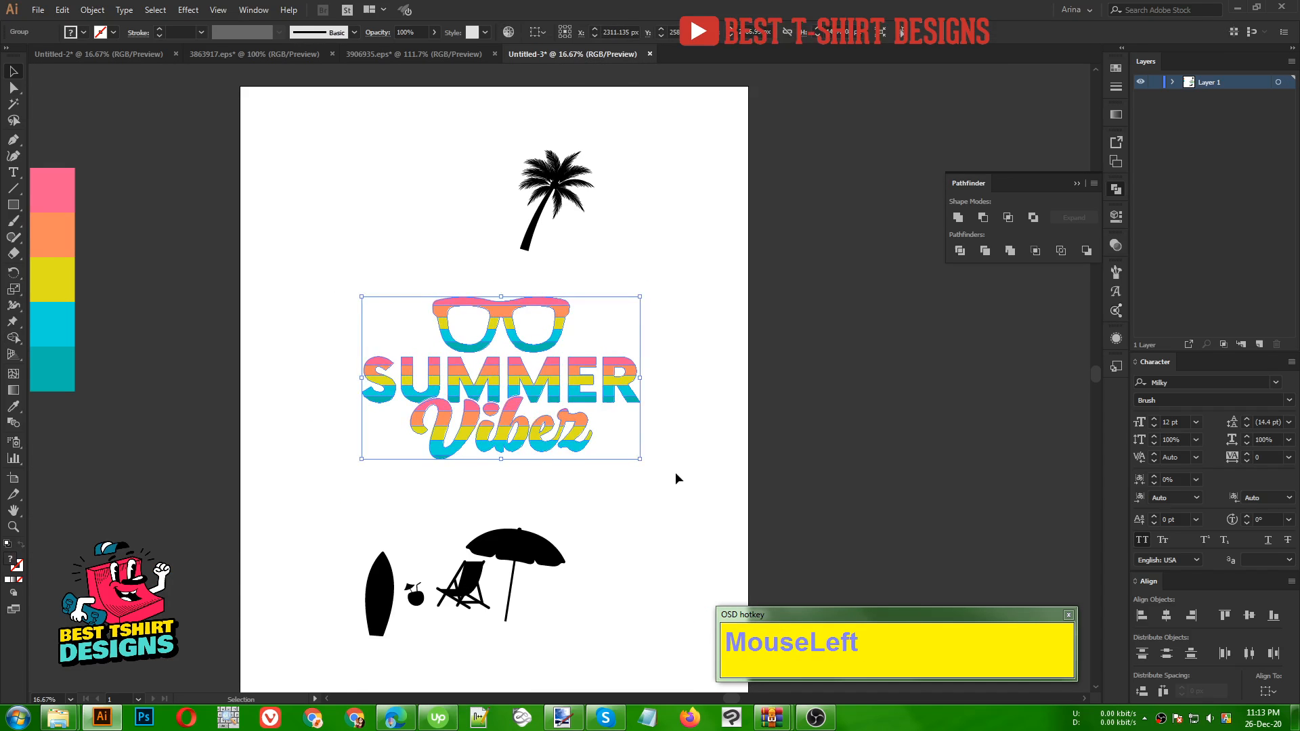
Move the palm tree beside the glasses and cut it to the clipboard.
alt+scroll(494, 418, up, 1)
drag(541, 160, 698, 289)
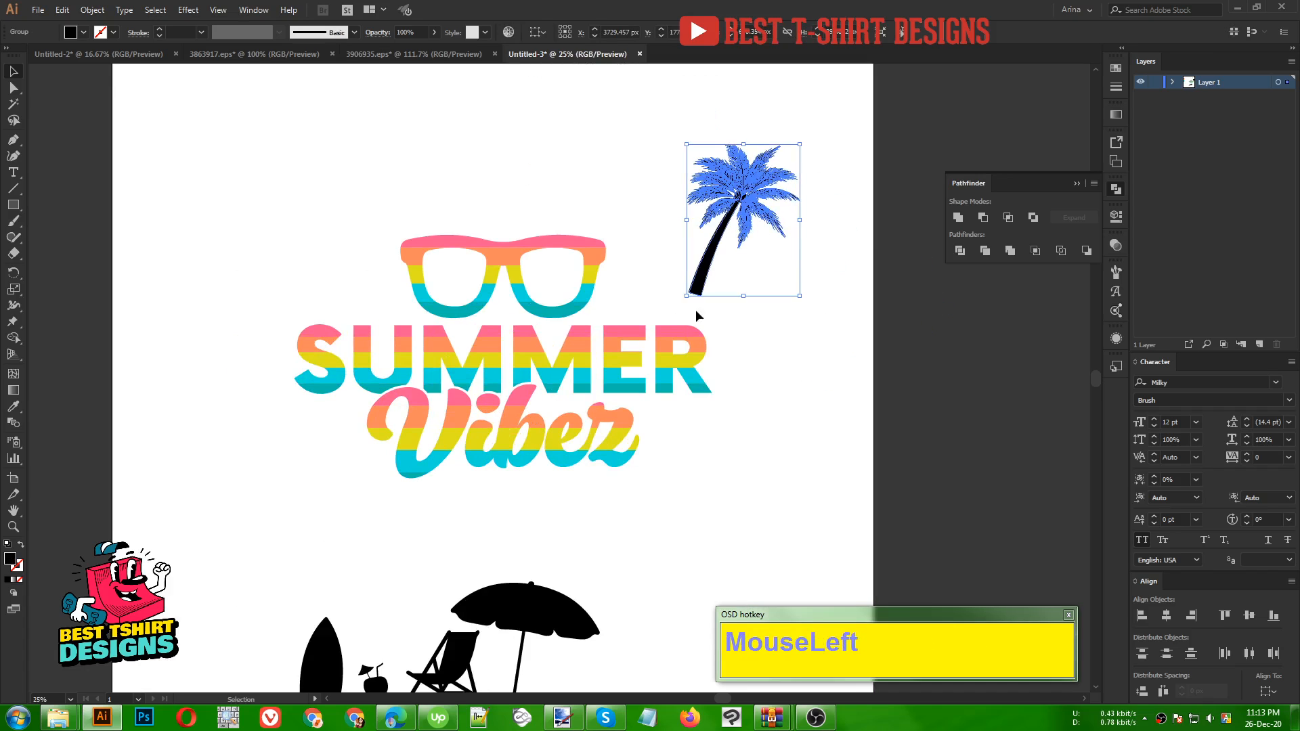
key(ctrl)
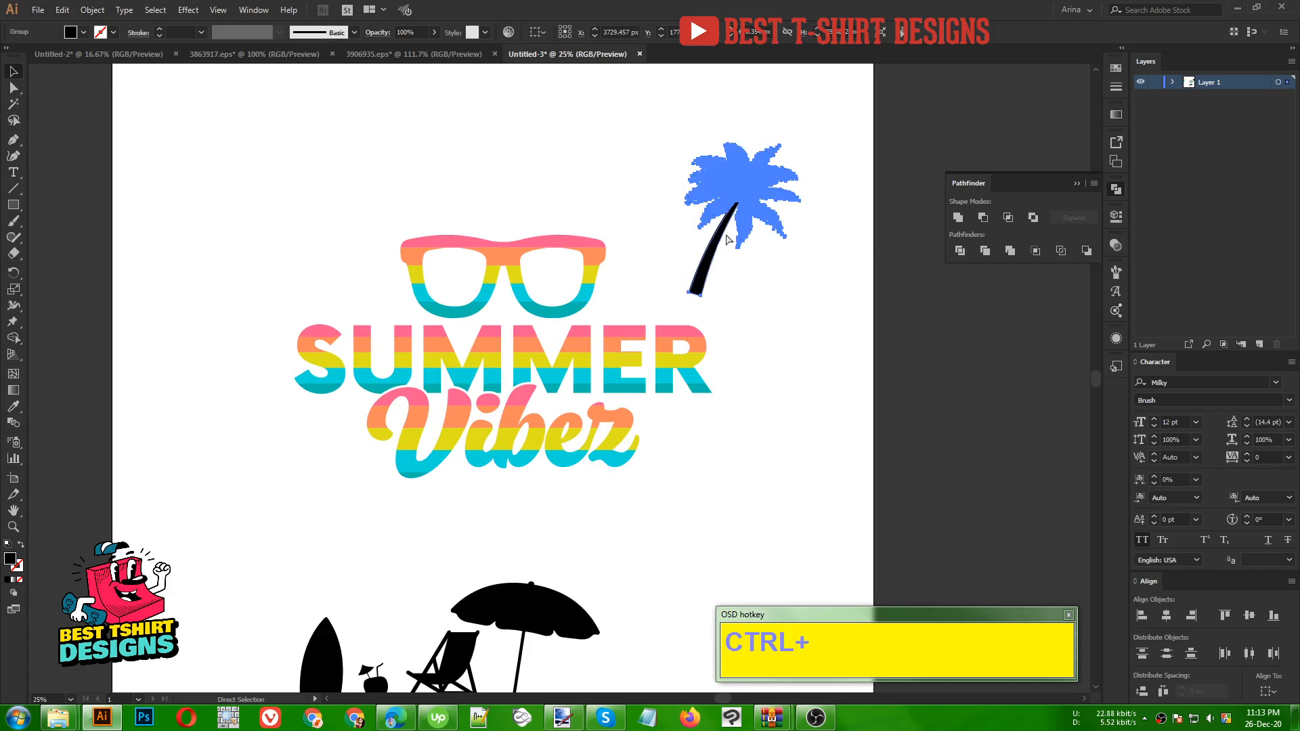
key(ctrl+x)
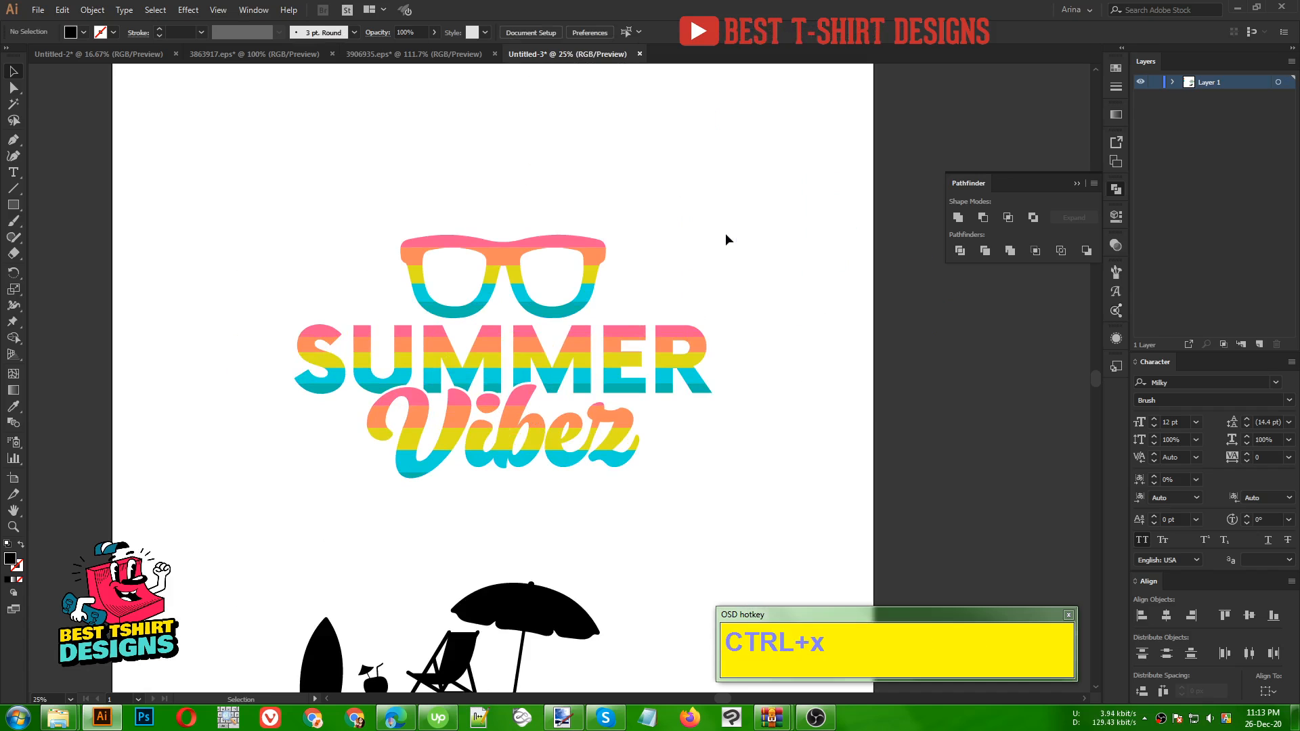
Make an opacity mask on the striped design group, with Clip switched off, and edit the mask.
click(633, 331)
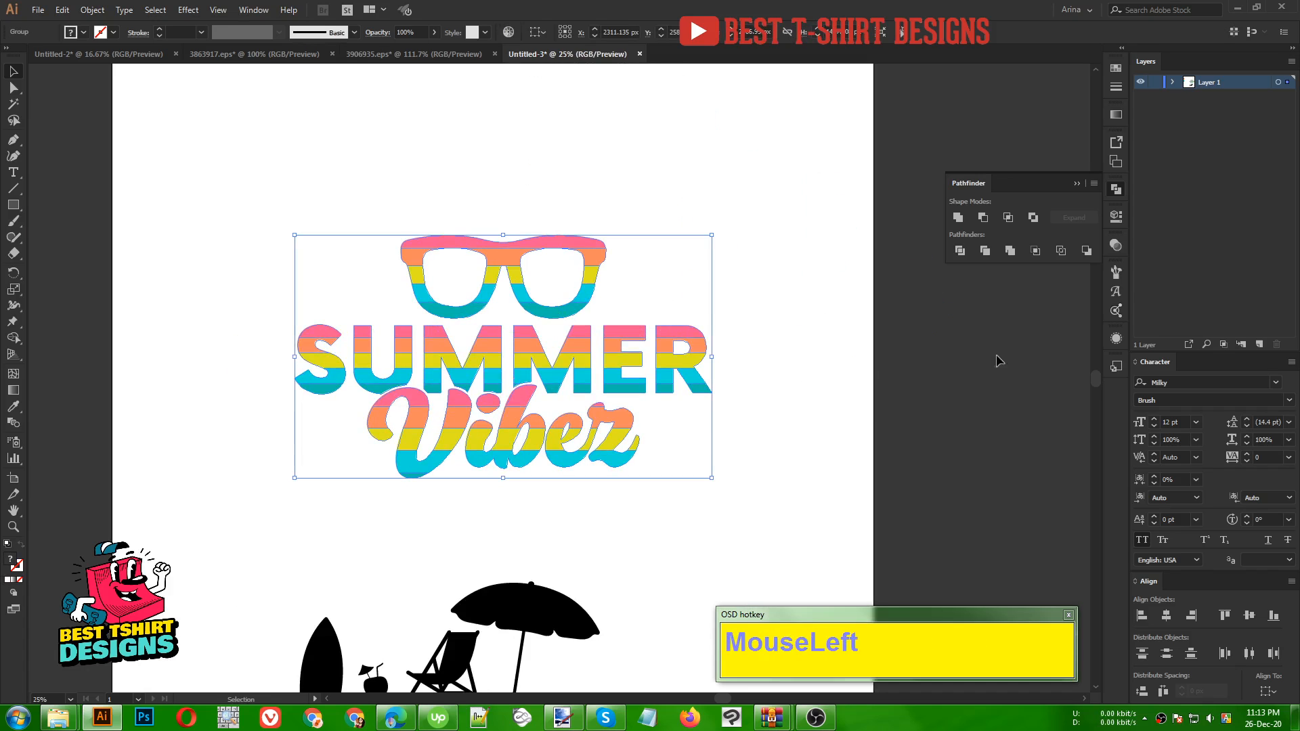
click(1115, 246)
click(1031, 299)
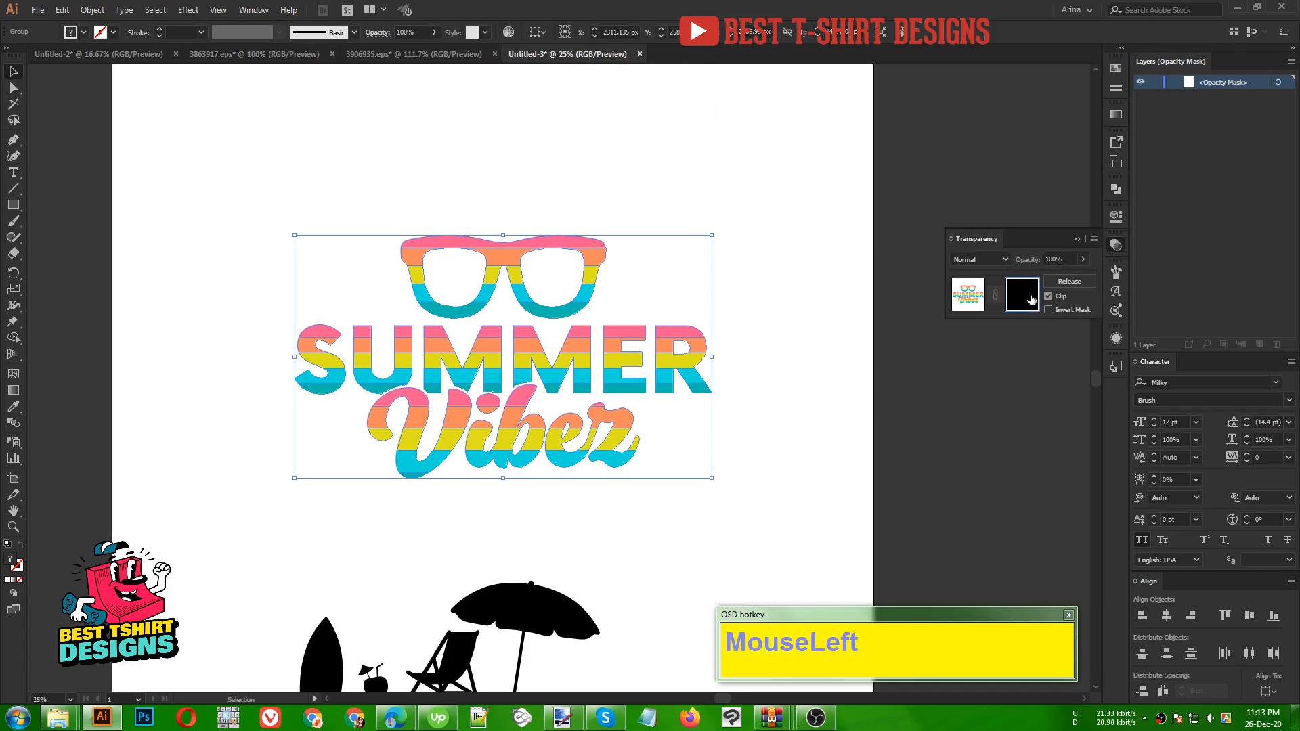
click(1047, 296)
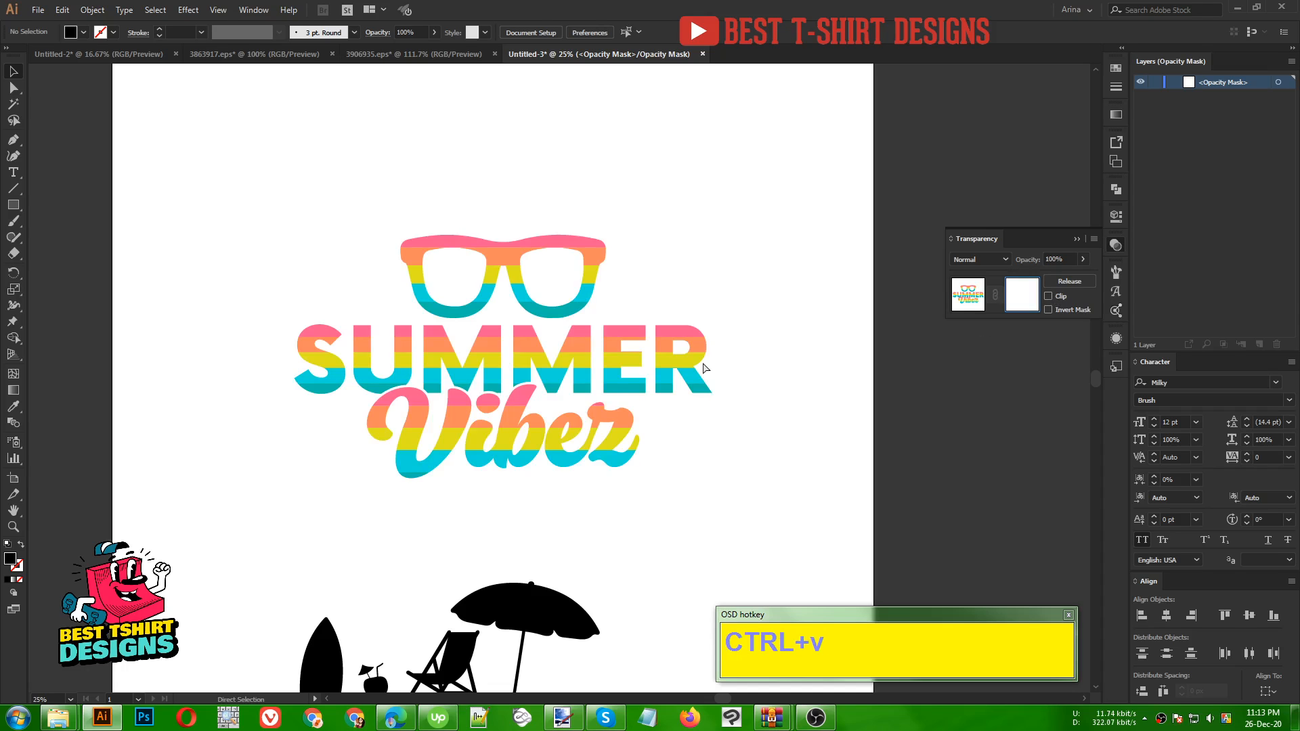
Paste the palm tree into the opacity mask, place it over the S and U of "SUMMER", and leave mask editing.
key(ctrl+v)
drag(568, 355, 367, 358)
click(648, 496)
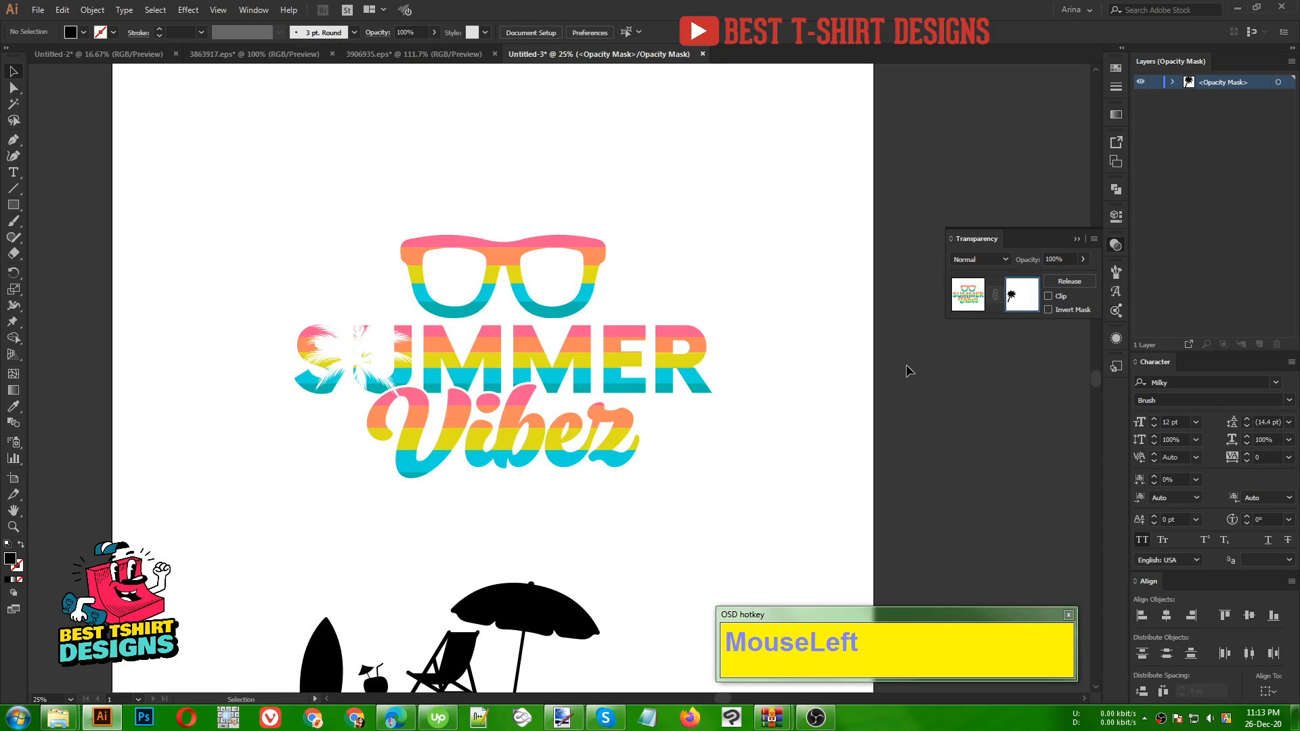
click(957, 302)
click(737, 415)
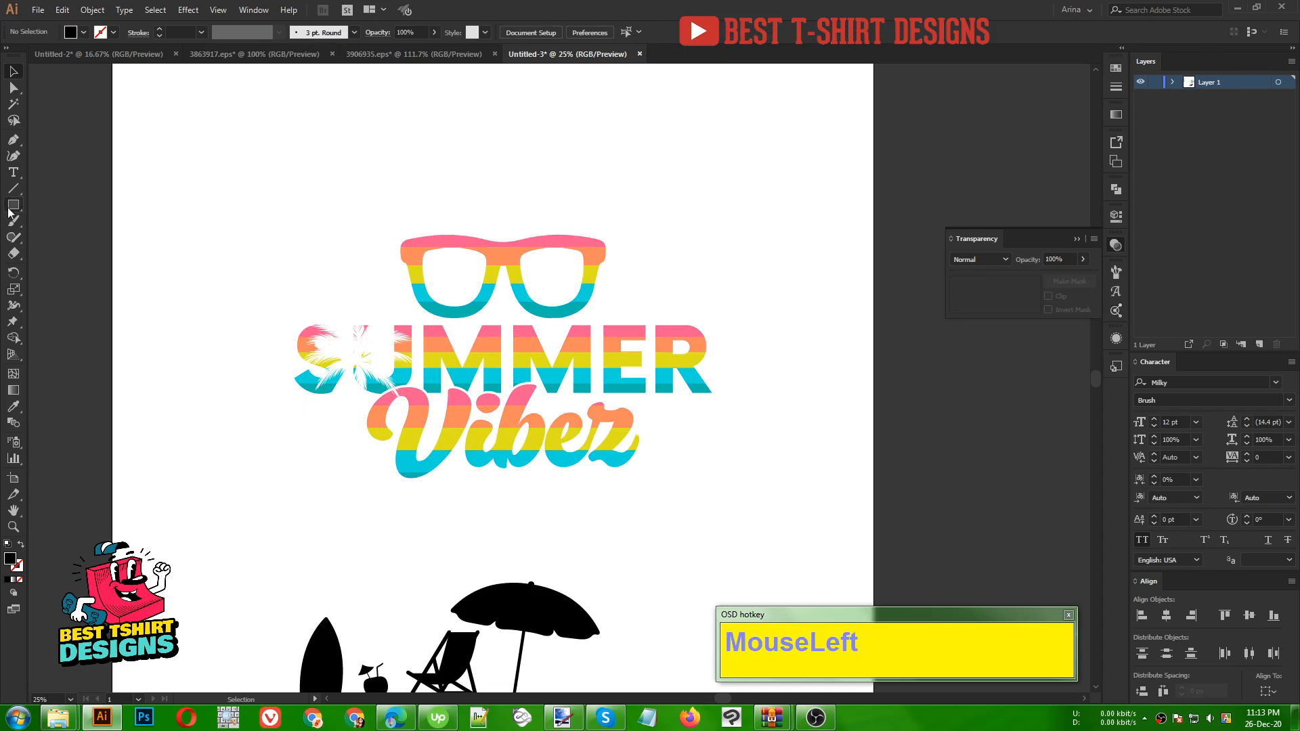
Draw a 3232 by 2040 px black rectangle over the design and paste it behind the artwork as a background.
drag(232, 176, 780, 521)
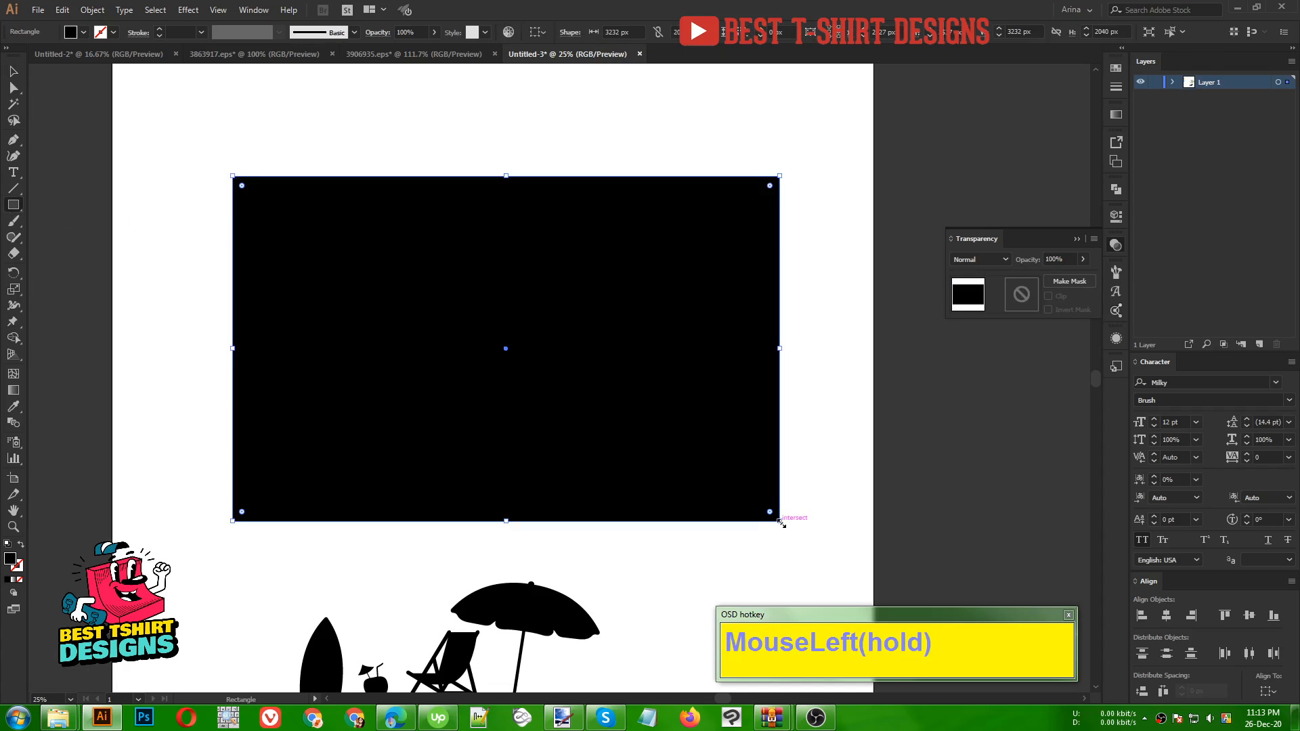
click(91, 33)
scroll(55, 59, up, 1)
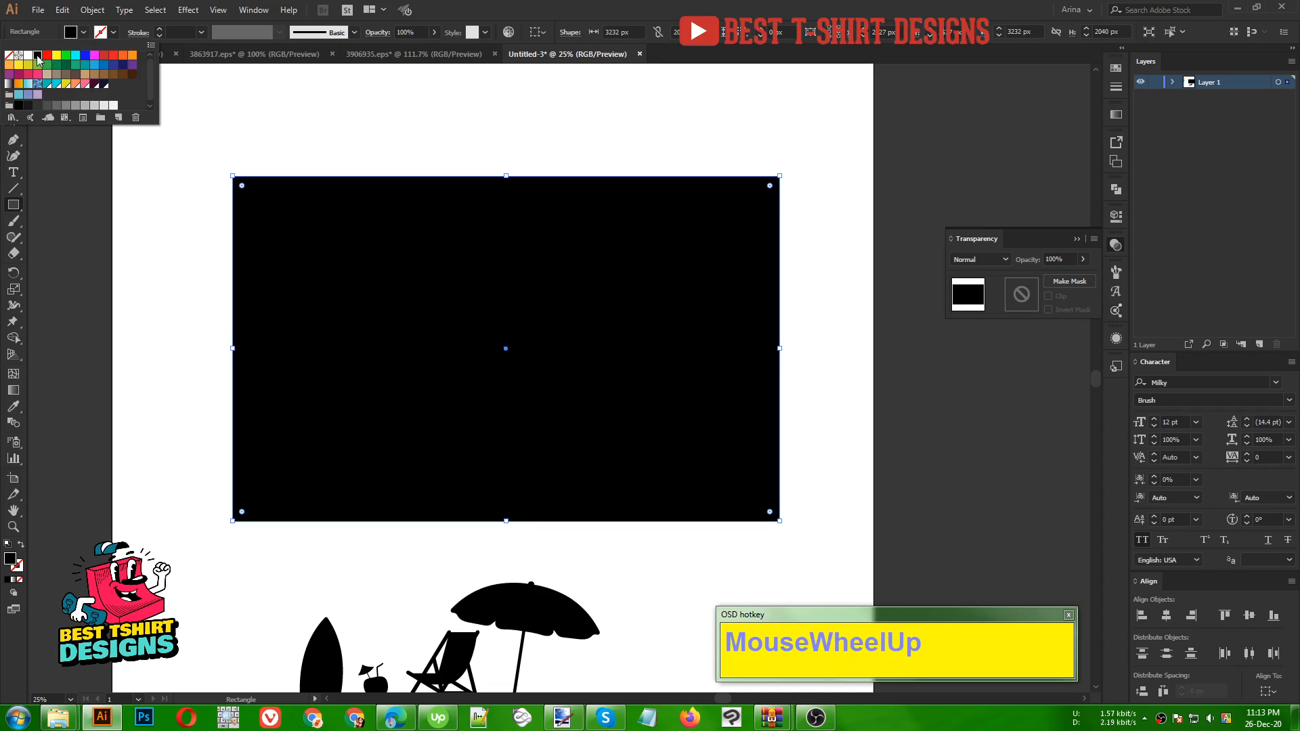
click(151, 225)
key(ctrl+x)
key(ctrl+b)
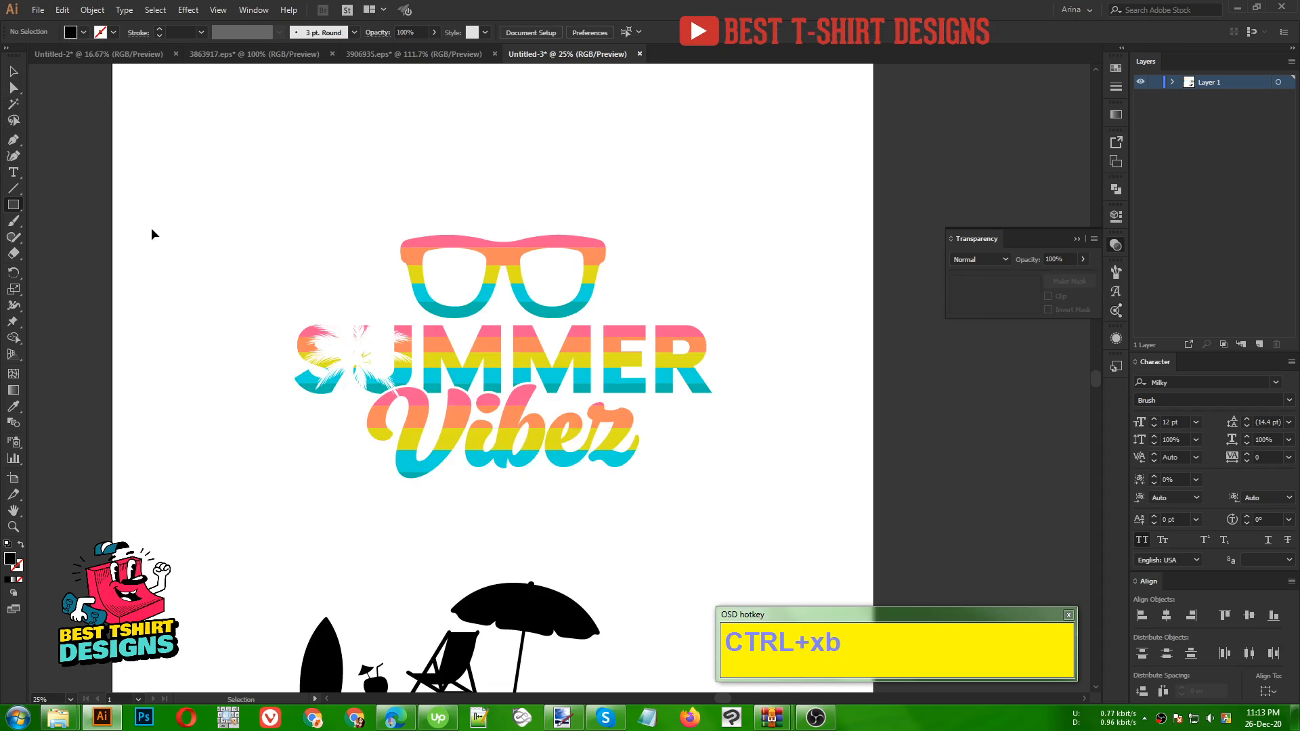
Expand Layer 1 and lock the black background rectangle.
key(v)
click(1172, 82)
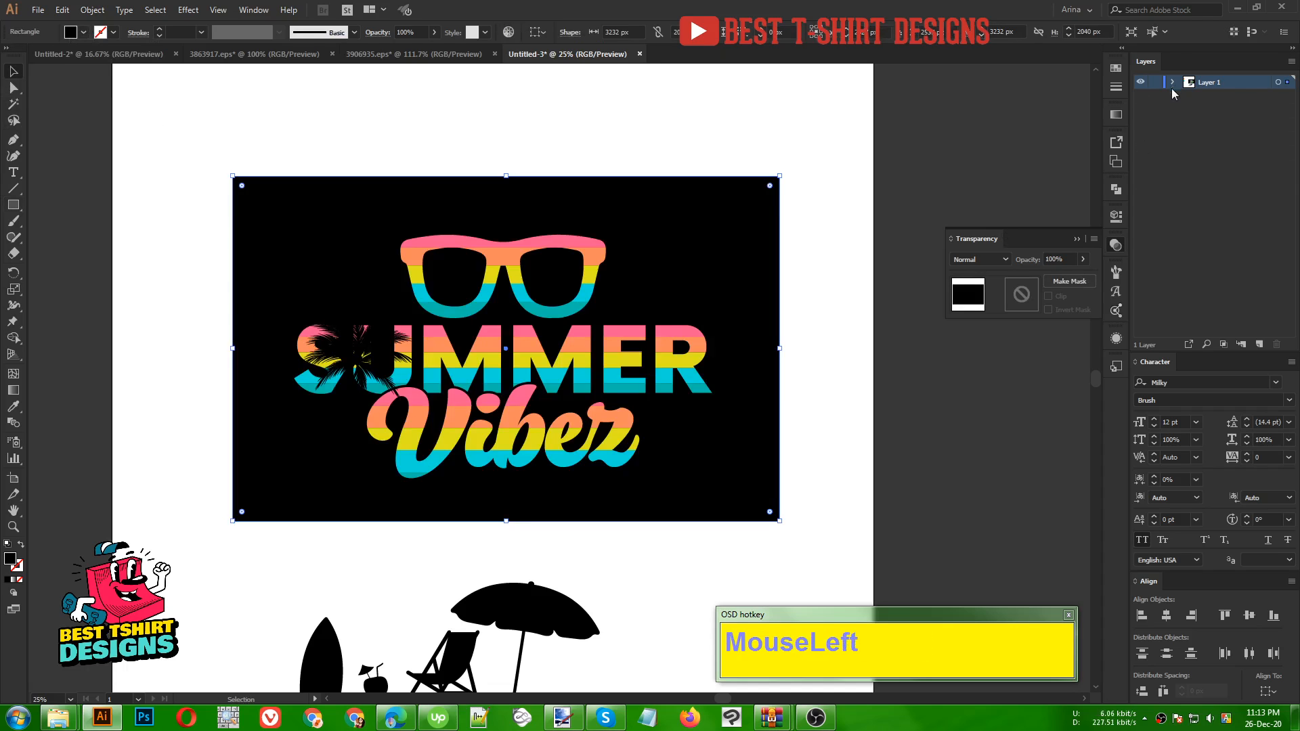
click(1155, 181)
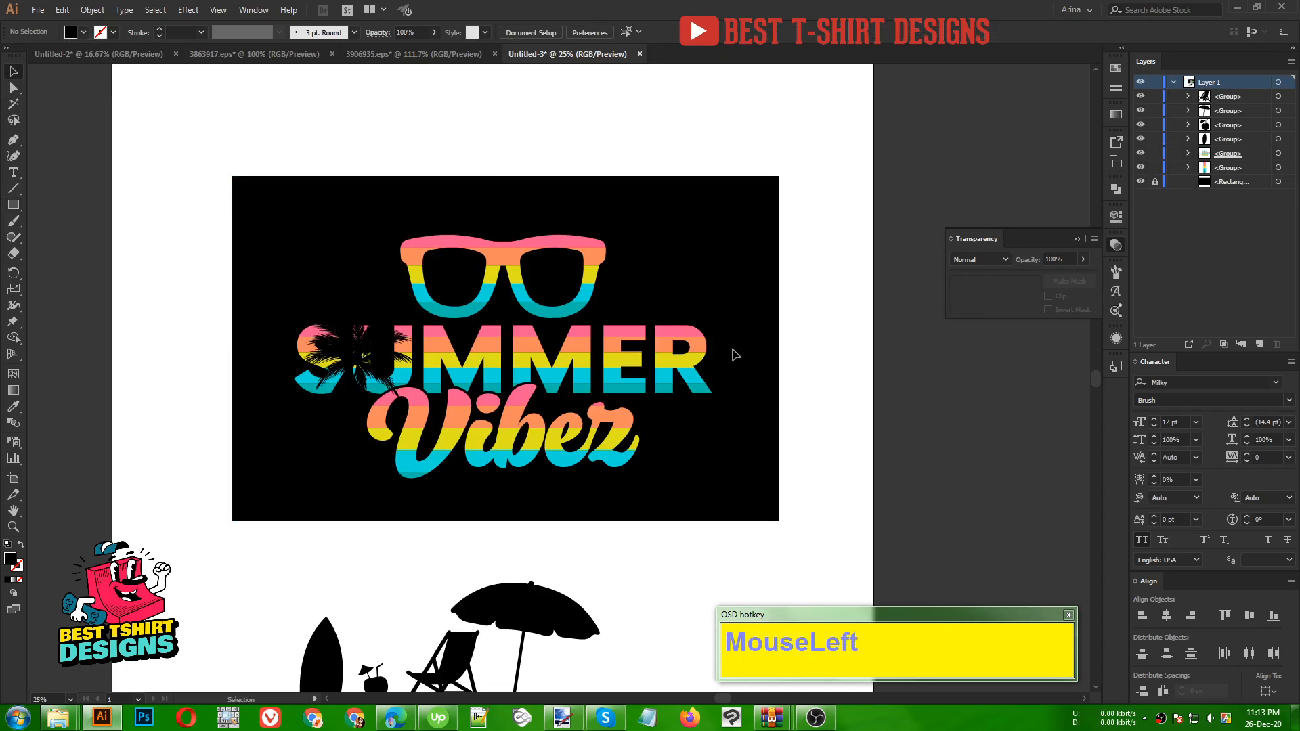
Reopen the design group's opacity mask and scale the palm tree down to roughly the height of the lettering.
click(538, 391)
click(1018, 298)
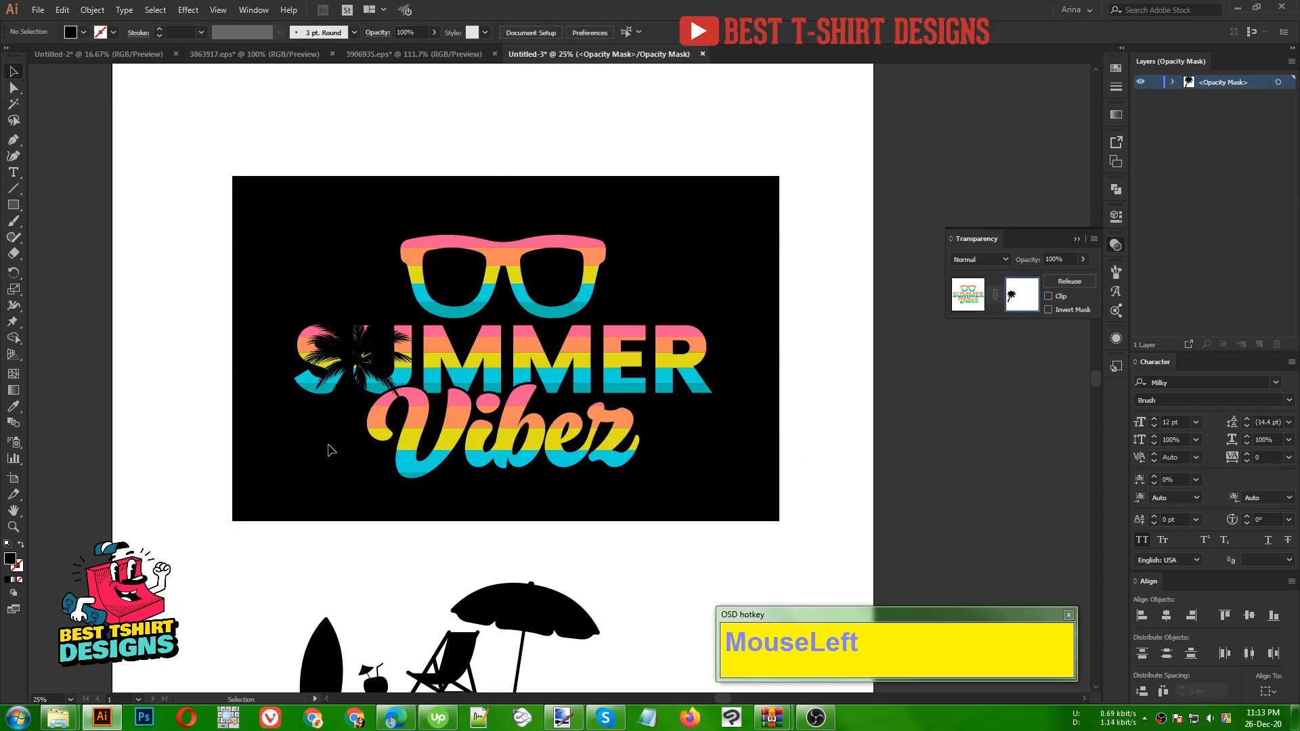
scroll(326, 436, up, 1)
click(356, 362)
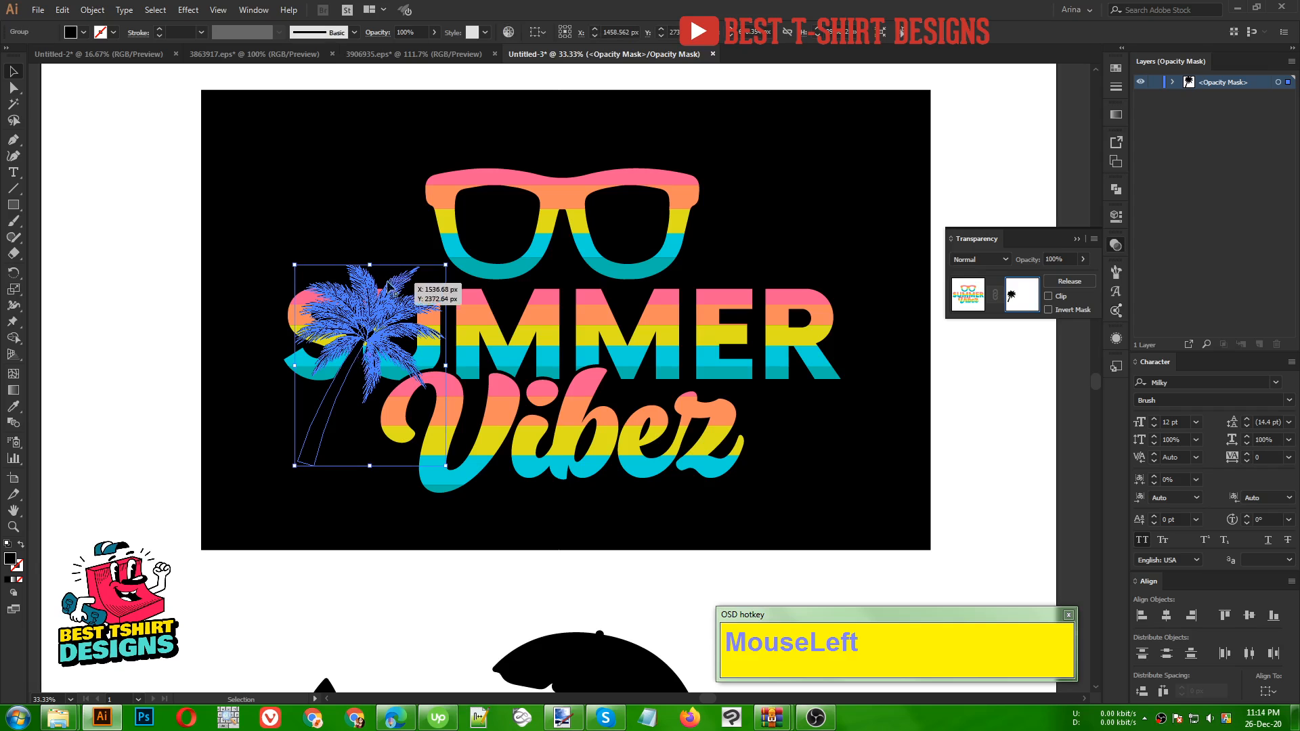
drag(366, 265, 370, 344)
Scale the palm tree down further in the opacity mask and try it over the S and U of "SUMMER".
click(359, 498)
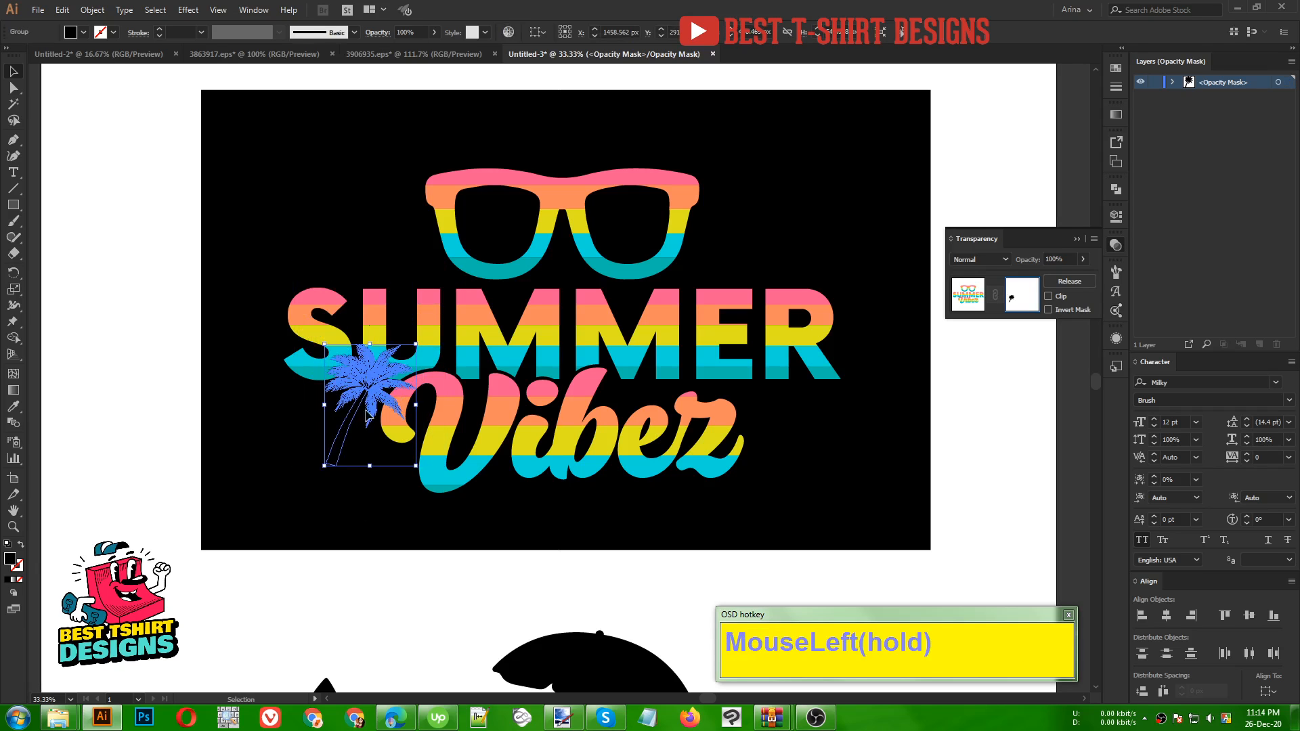
drag(365, 390, 361, 310)
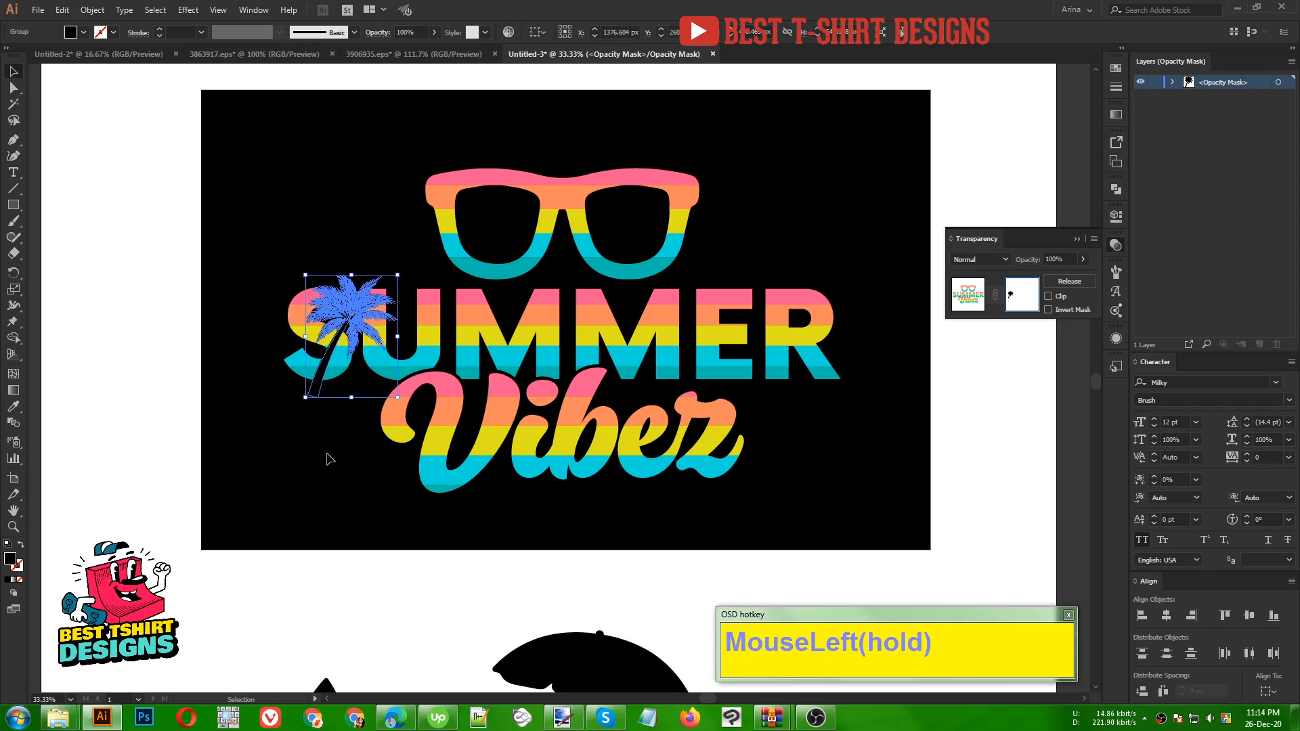
click(330, 459)
drag(308, 351, 361, 298)
drag(369, 380, 370, 391)
click(350, 452)
click(356, 316)
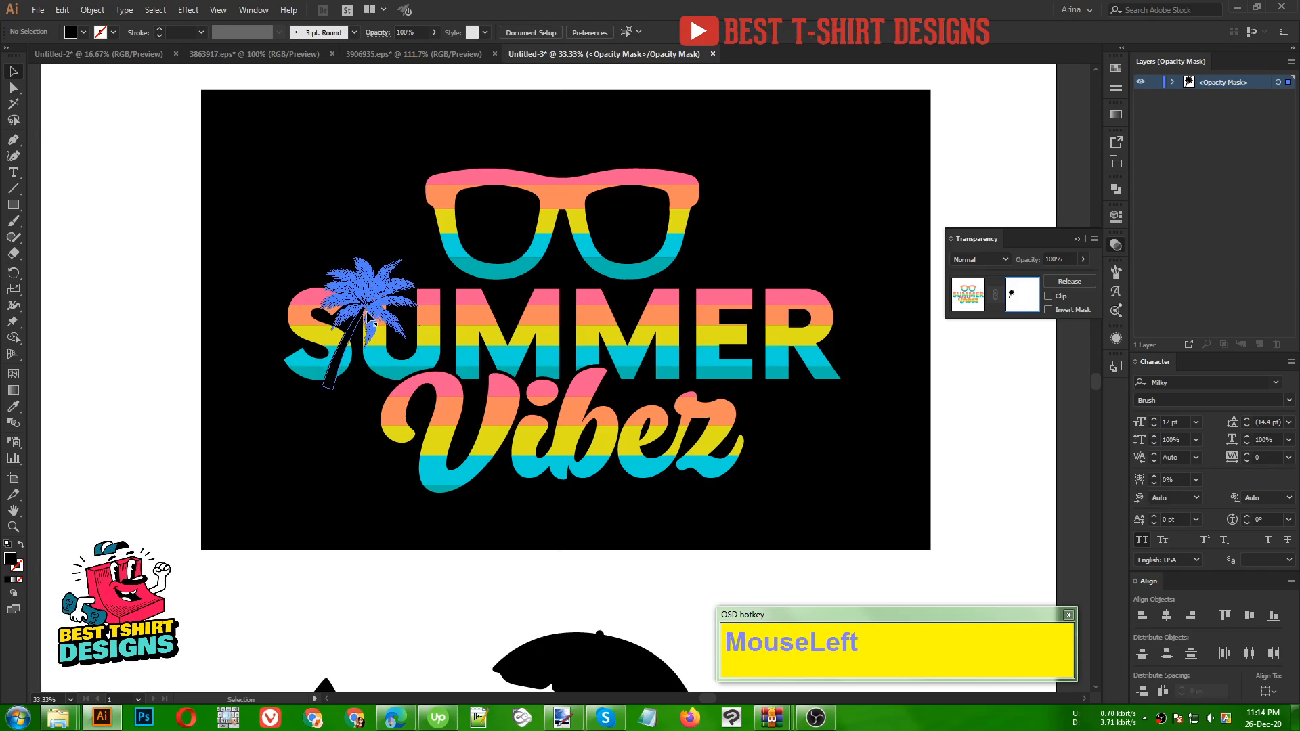
Move the palm tree to the R of "SUMMER", reflect it across the vertical axis, and scale it to fit over the letter.
drag(355, 316, 855, 352)
right_click(856, 353)
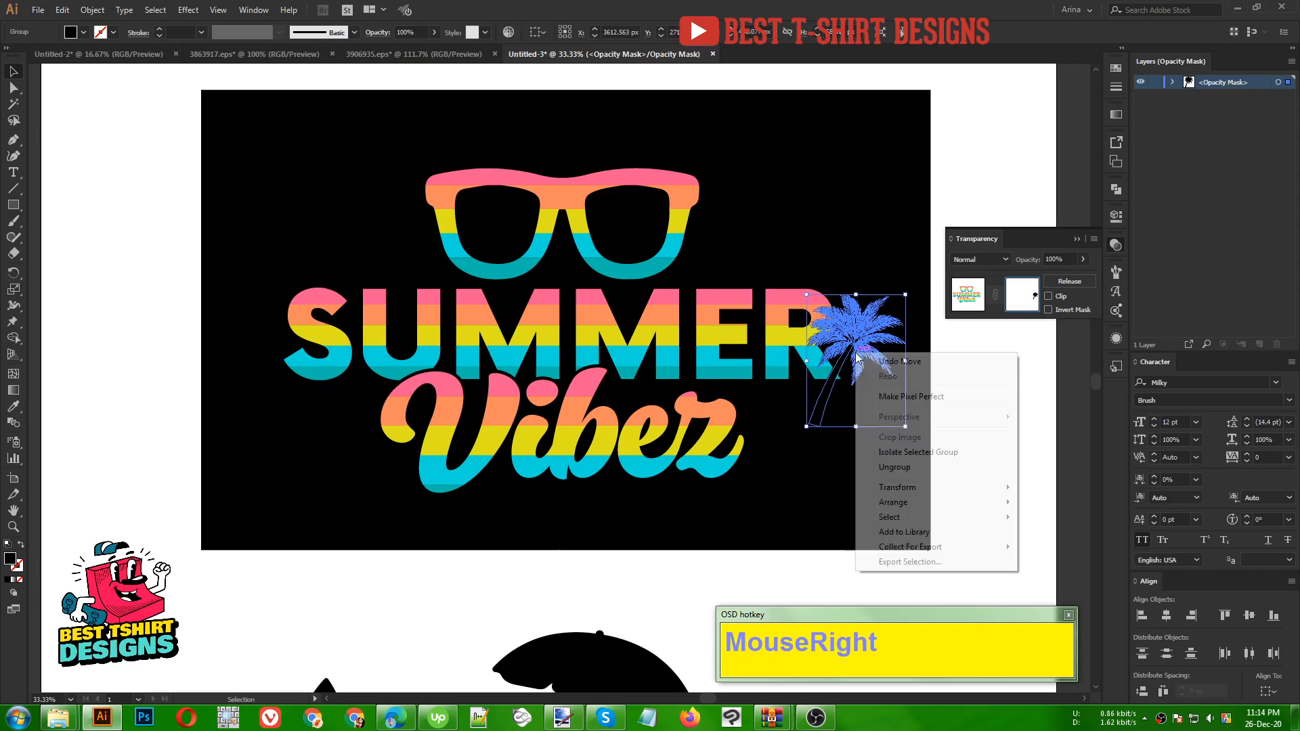
mouse_move(911, 493)
click(1048, 535)
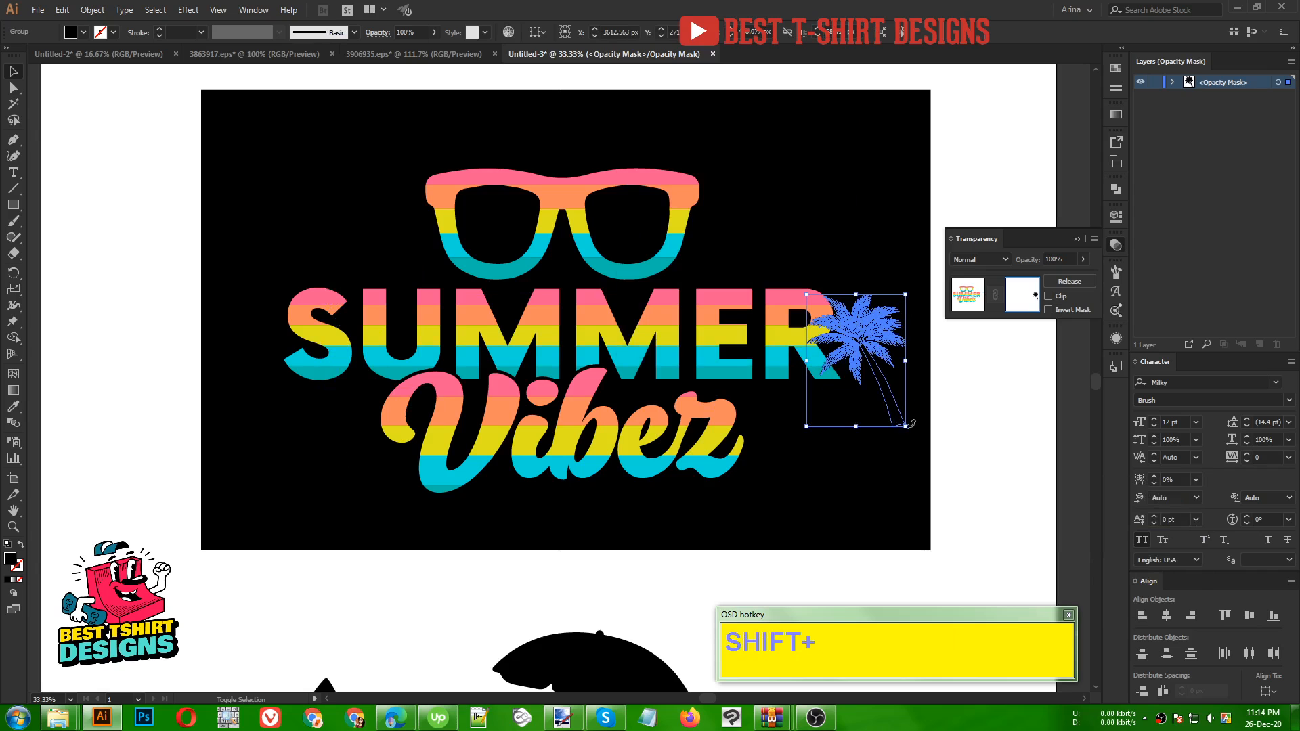
drag(908, 428, 889, 404)
drag(858, 361, 774, 356)
click(927, 383)
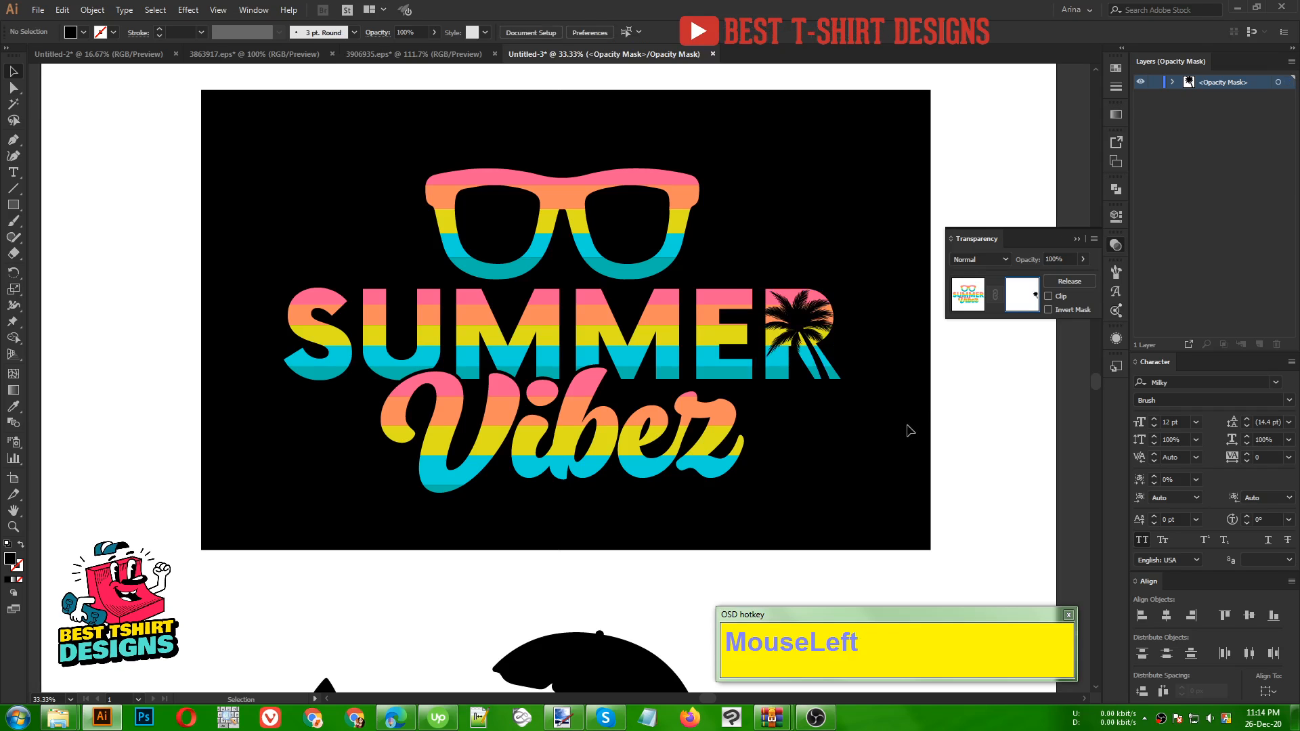
Copy the palm tree from the R, reflect the copy across the vertical axis, and place it between the U and first M of "SUMMER".
scroll(909, 429, up, 1)
click(931, 379)
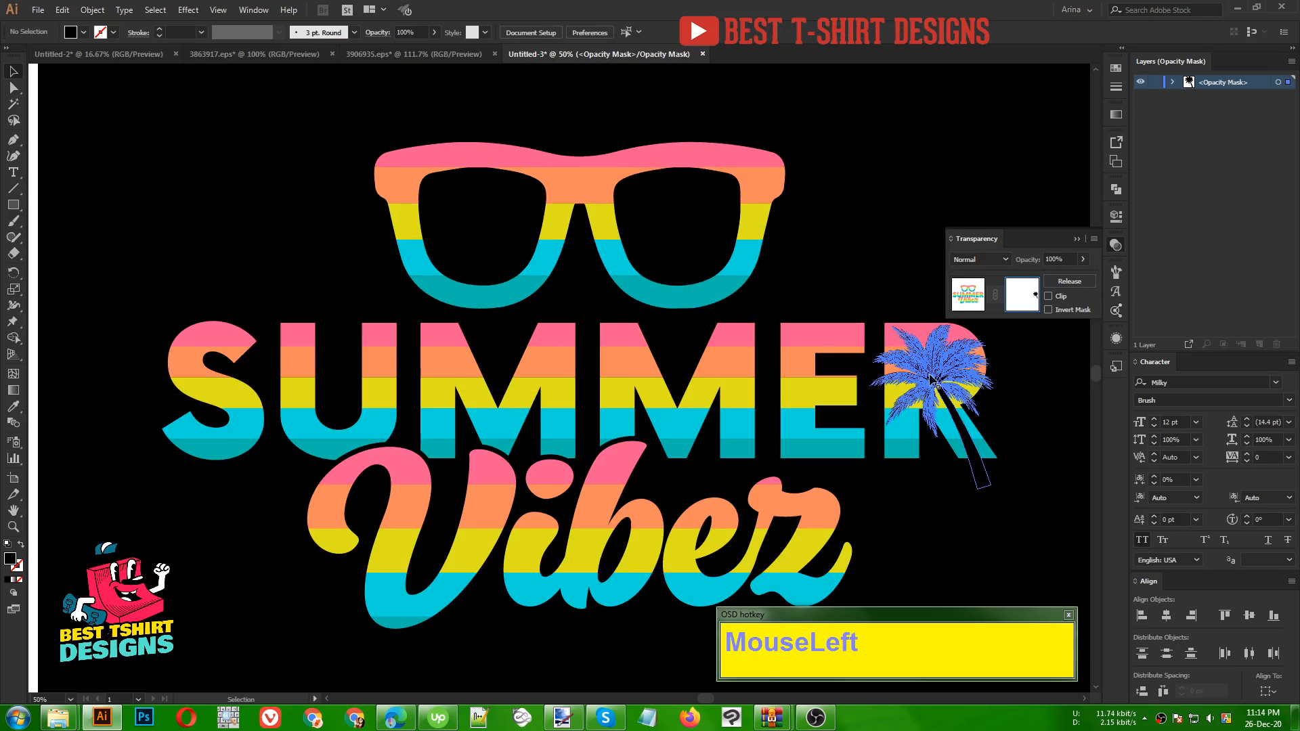
drag(932, 379, 270, 401)
right_click(270, 401)
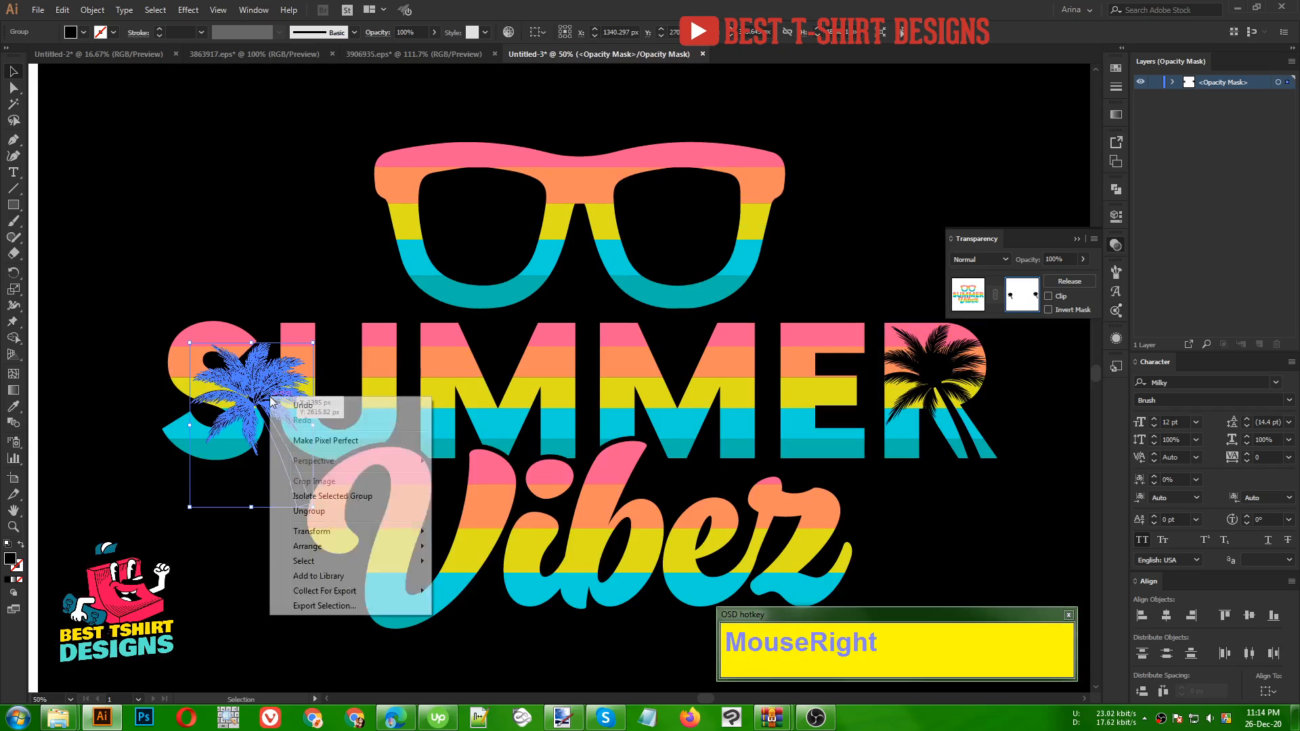
mouse_move(328, 531)
click(467, 578)
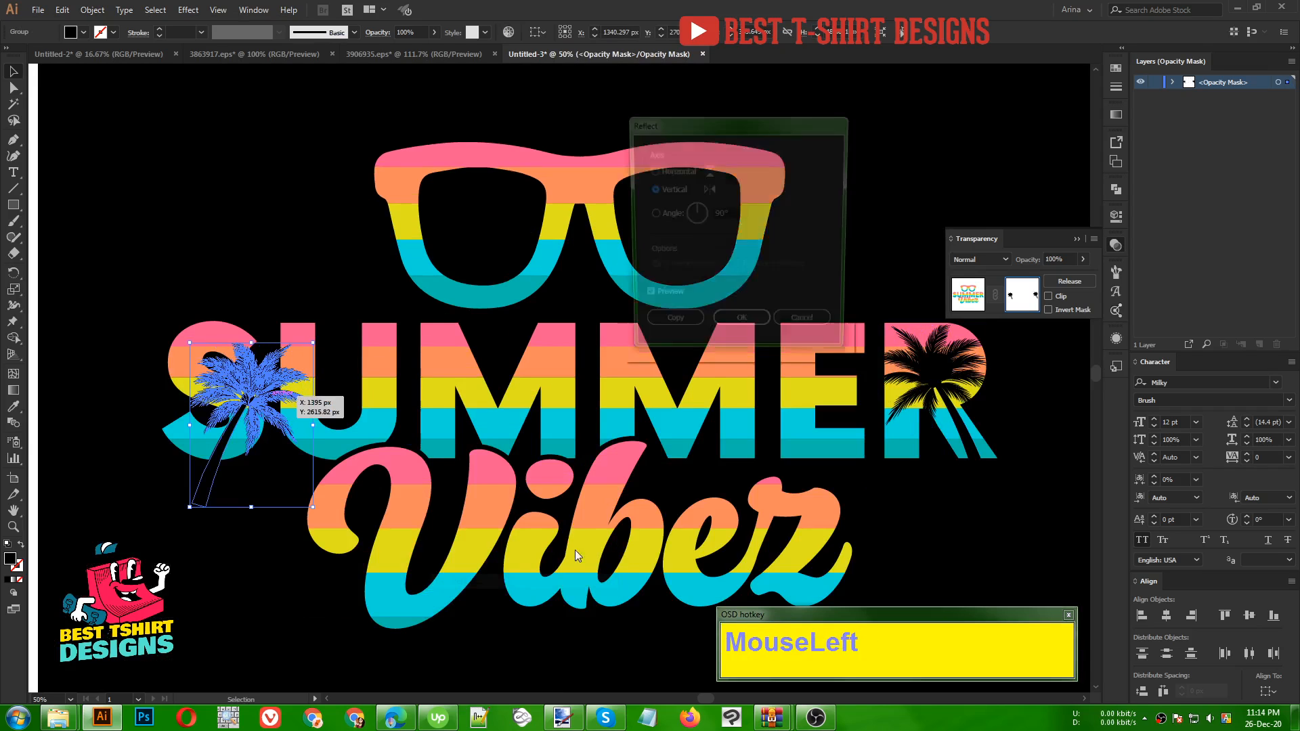
click(741, 319)
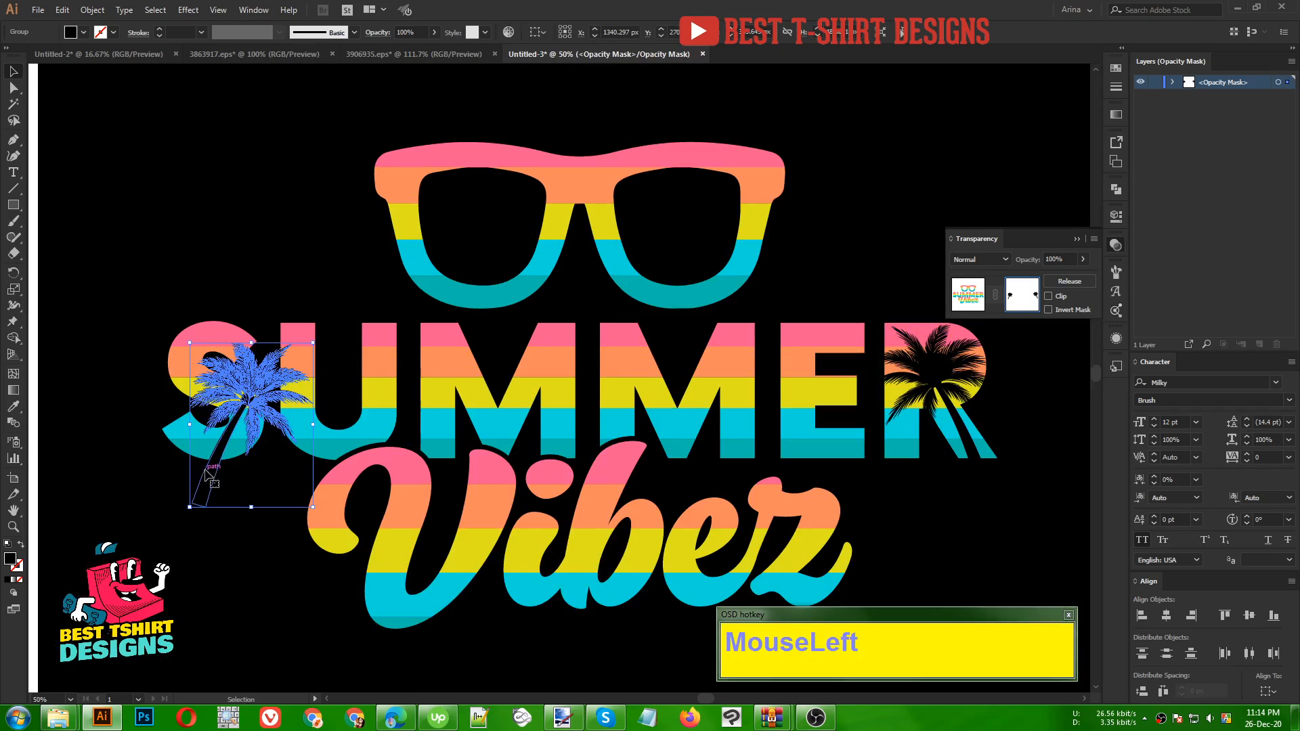
drag(206, 474, 381, 472)
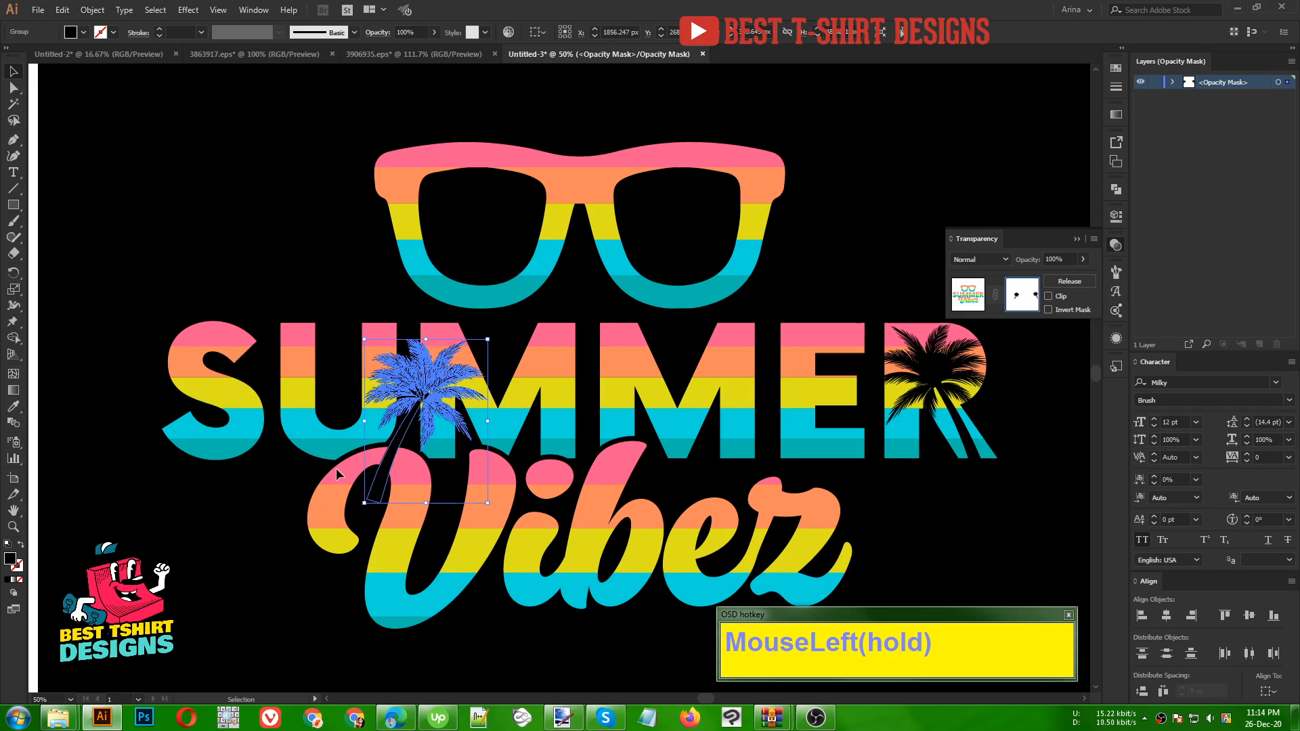
click(231, 541)
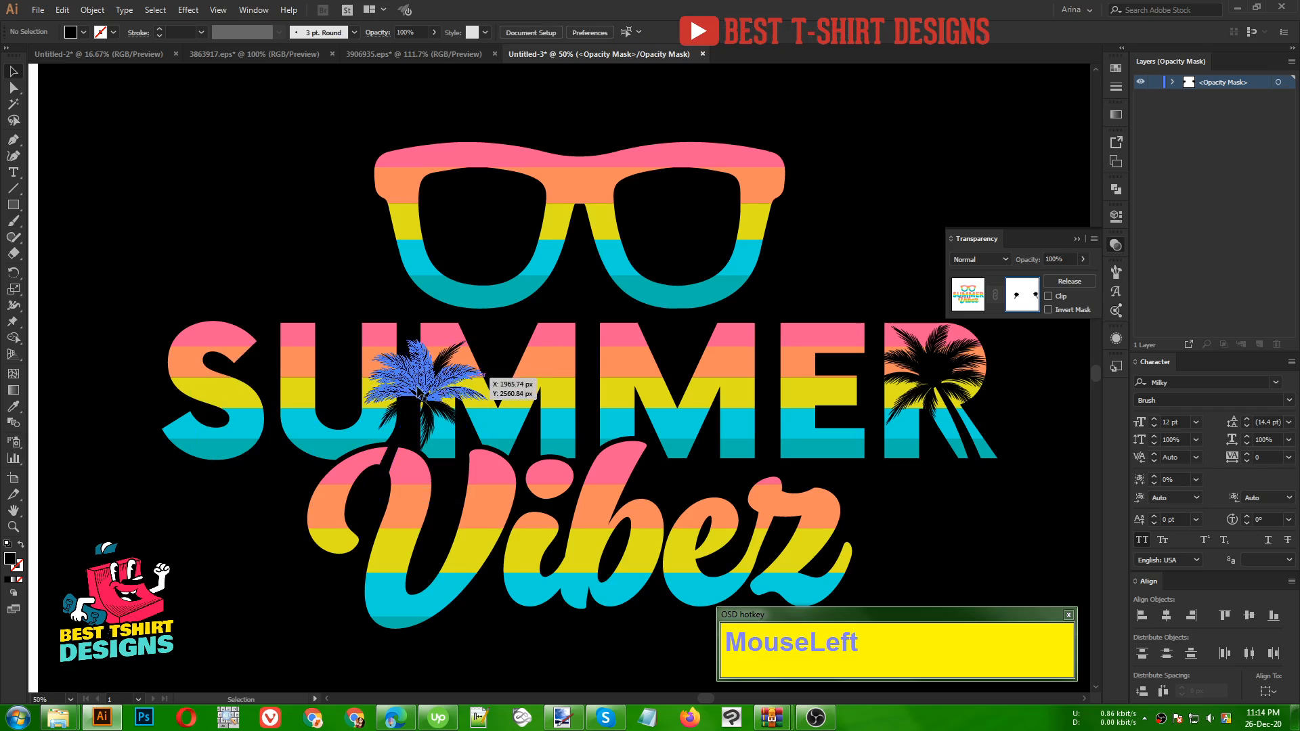
scroll(322, 327, down, 1)
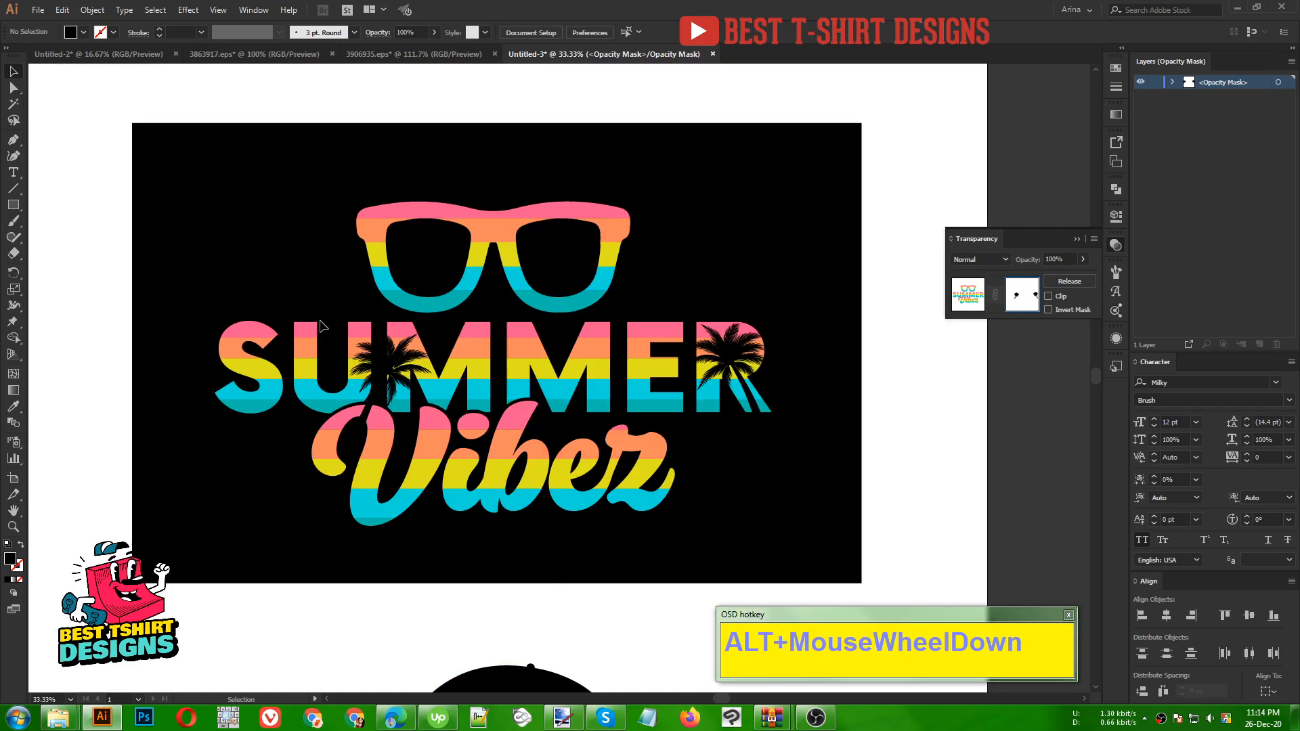
click(757, 478)
Place a smaller copy of the palm tree over the lower part of the b and e in "Vibez".
click(398, 377)
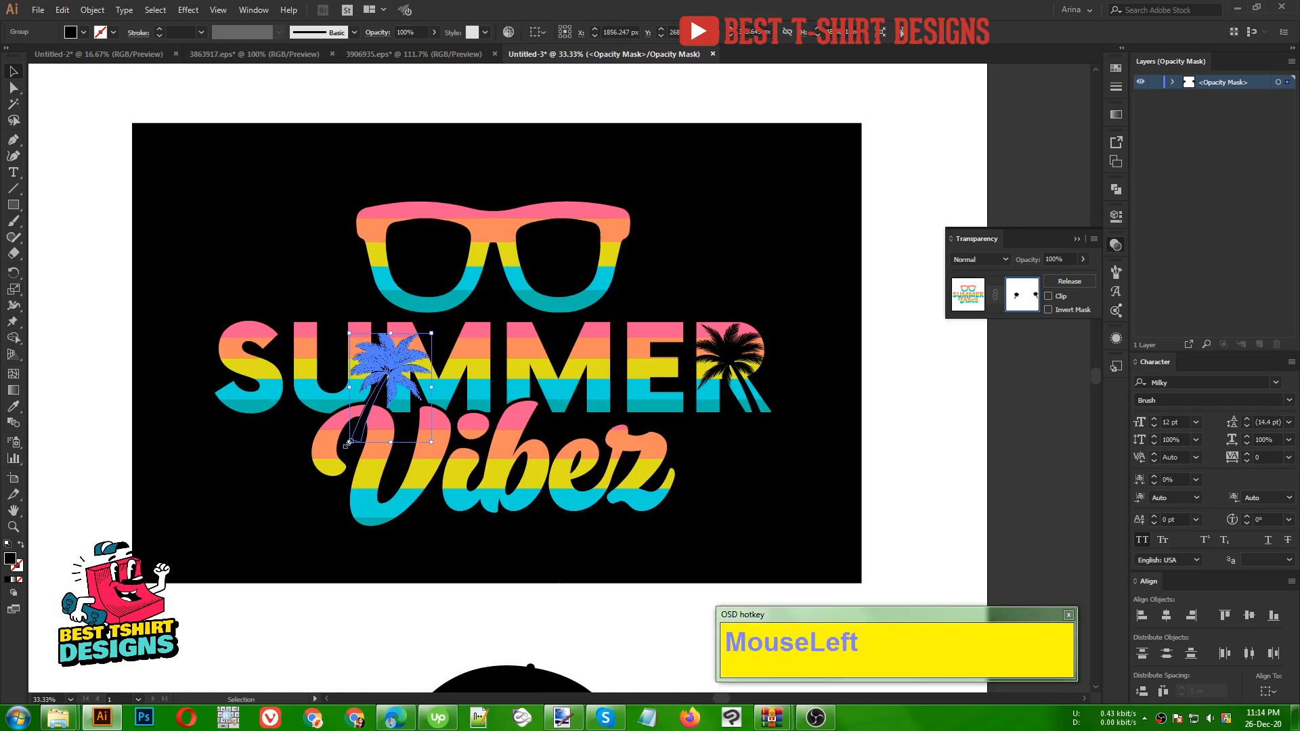
drag(391, 366, 557, 490)
alt+scroll(557, 484, up, 2)
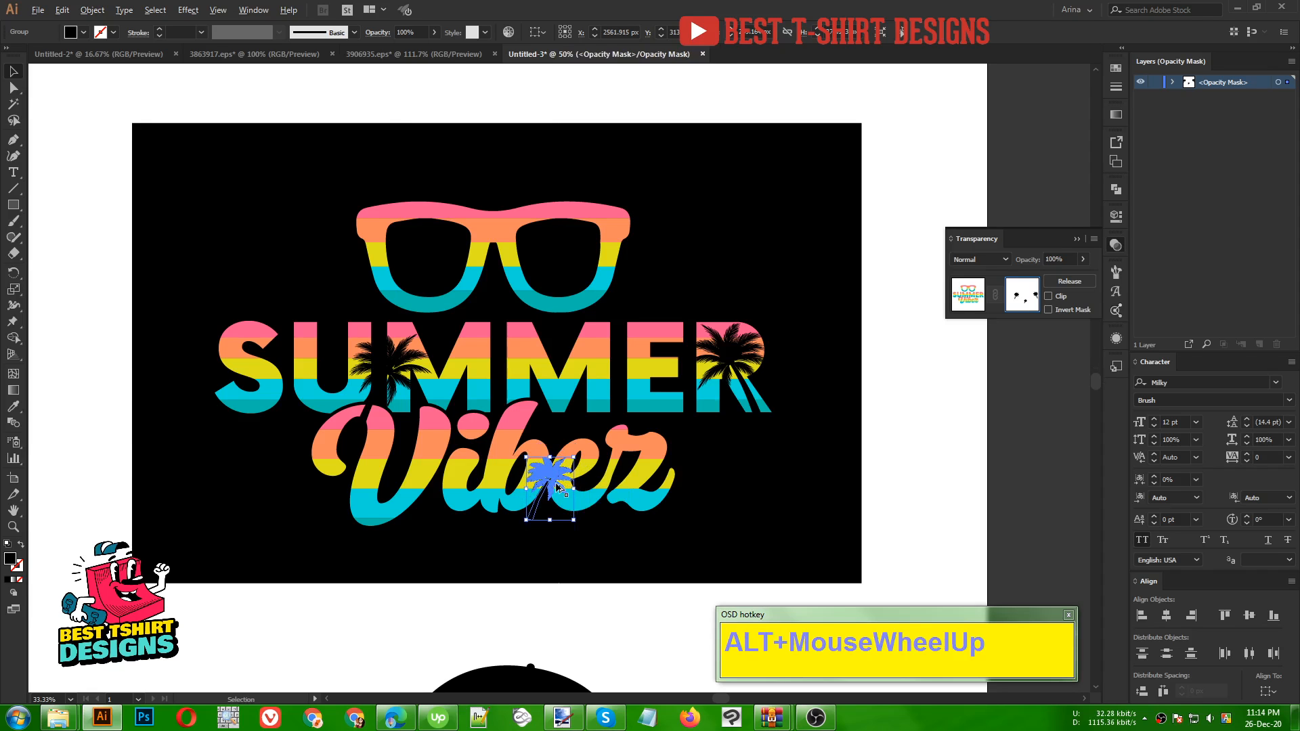
drag(546, 557, 613, 584)
click(629, 589)
click(545, 496)
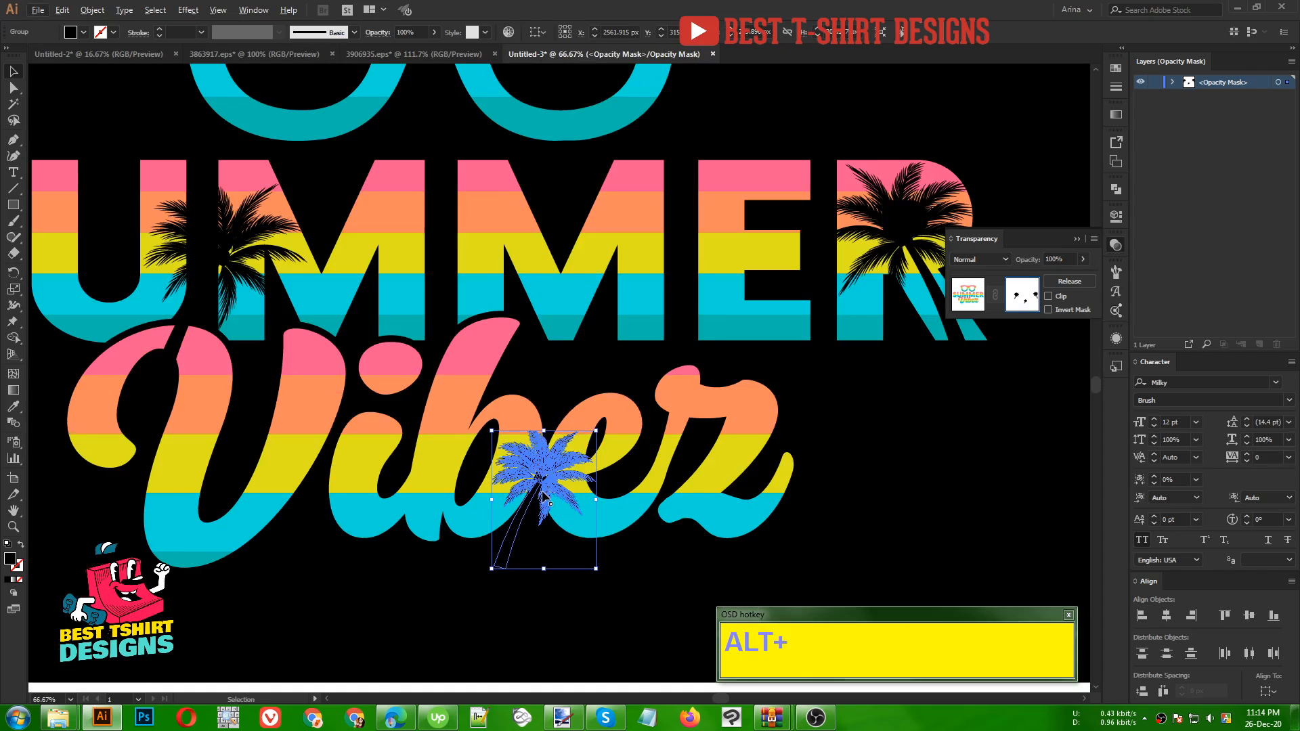
Reflect the palm tree between the b and e of "Vibez" across the vertical axis.
right_click(543, 494)
mouse_move(600, 418)
click(735, 457)
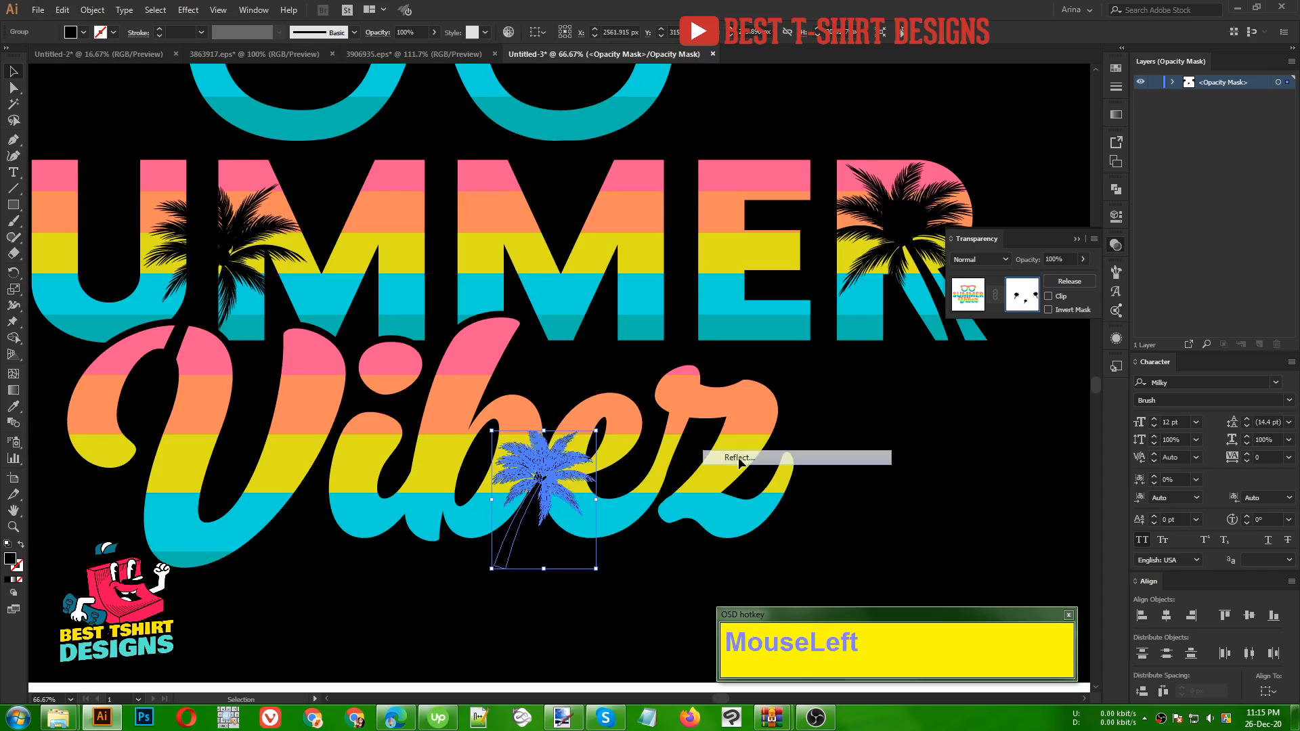
click(743, 329)
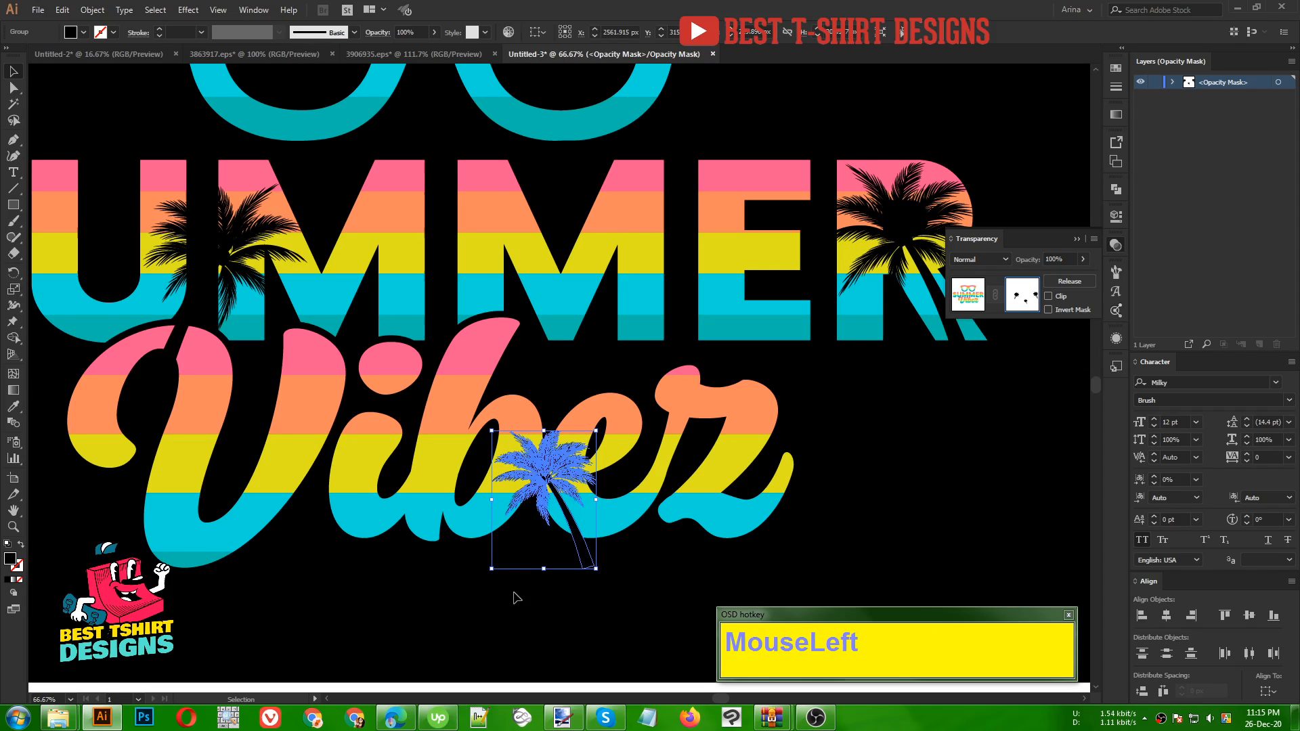
click(516, 598)
Place a smaller copy of the reflected palm tree over the lower tip of the V in "Vibez".
drag(562, 499, 184, 545)
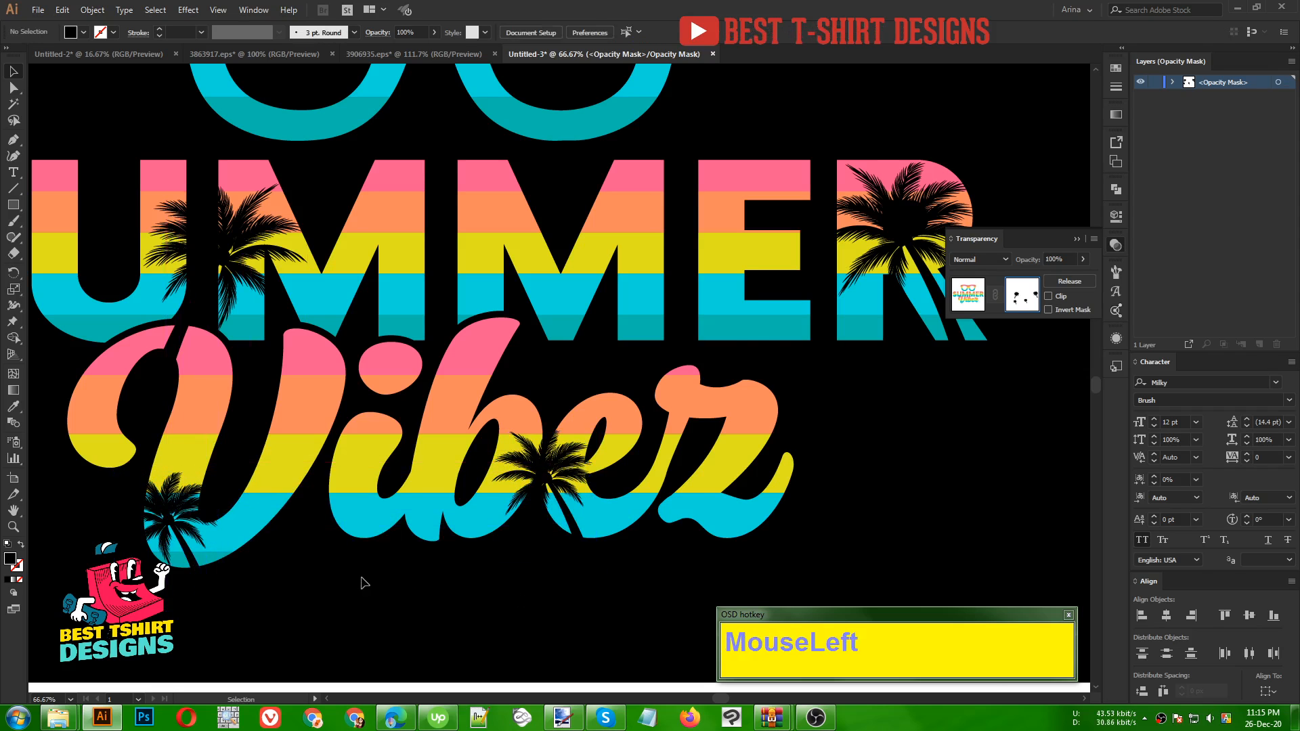
alt+scroll(487, 546, down, 2)
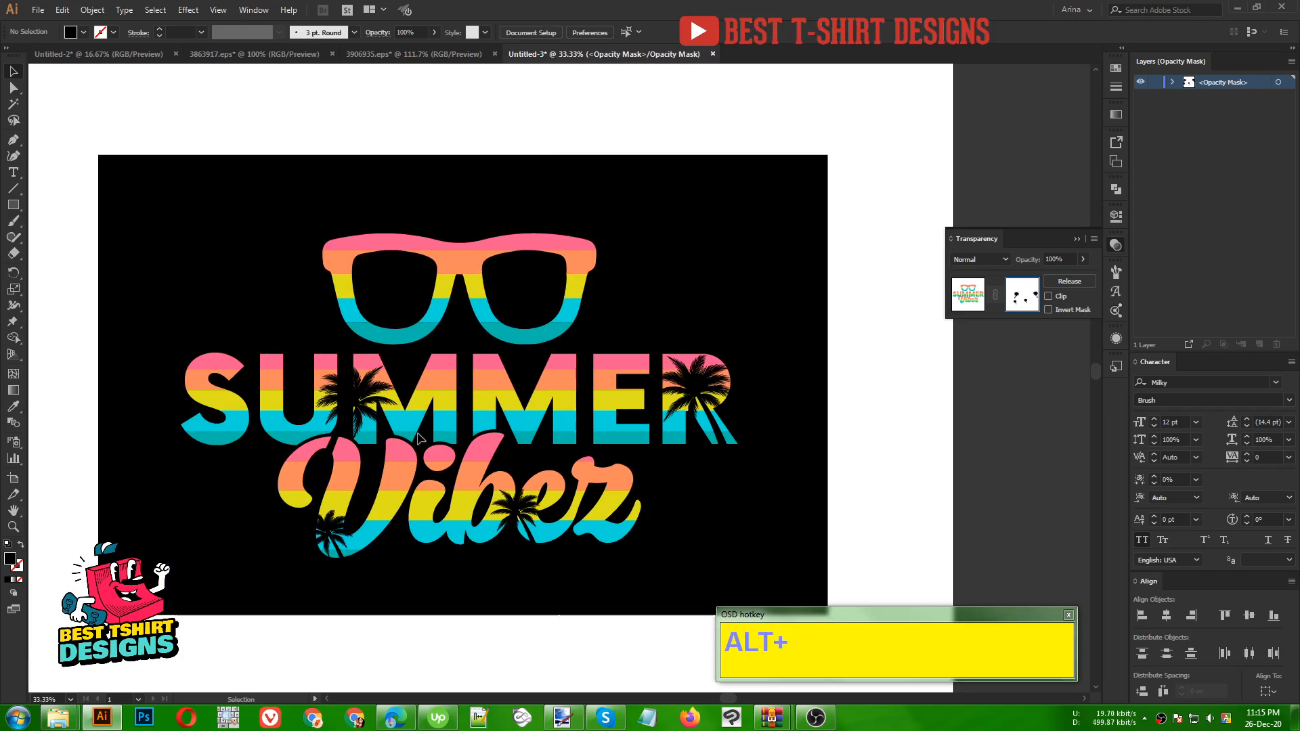
click(779, 508)
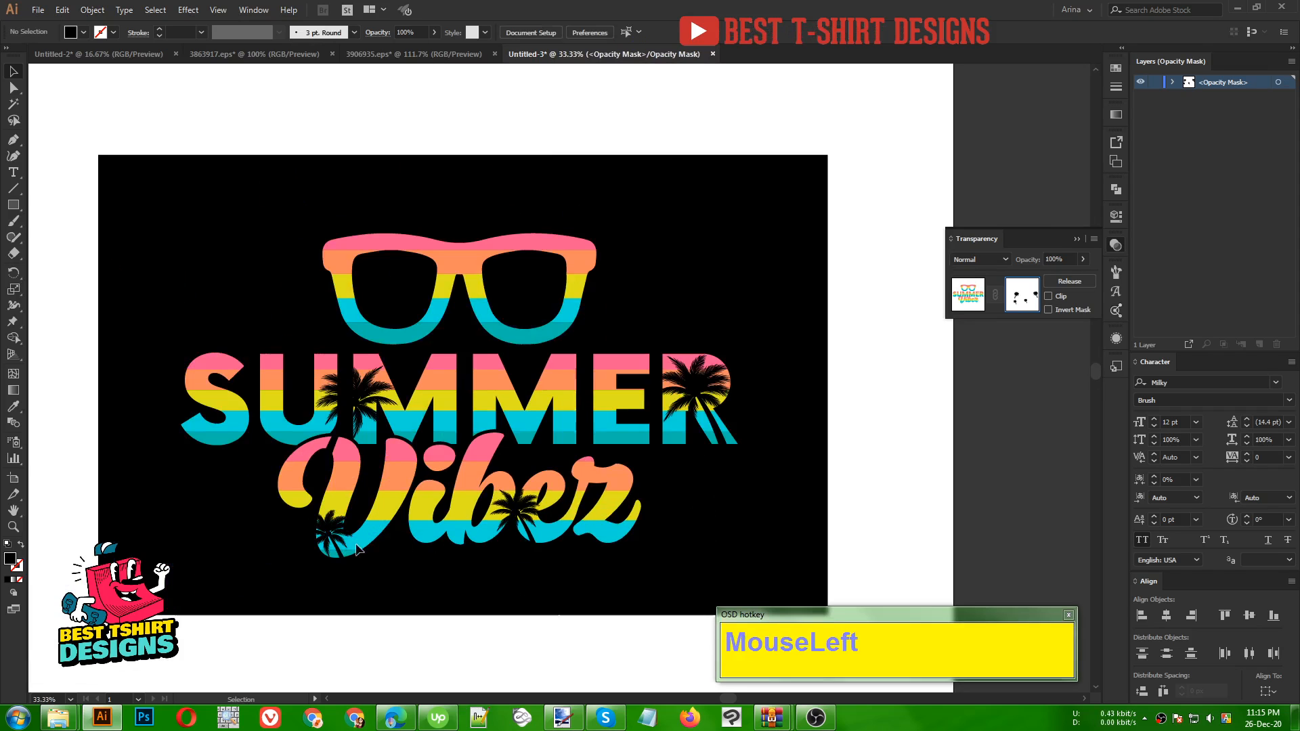
Copy the "Vibez" palm tree between the second M and the E of "SUMMER", enlarge it slightly, and leave mask editing.
alt+scroll(357, 550, up, 1)
alt+drag(598, 515, 675, 335)
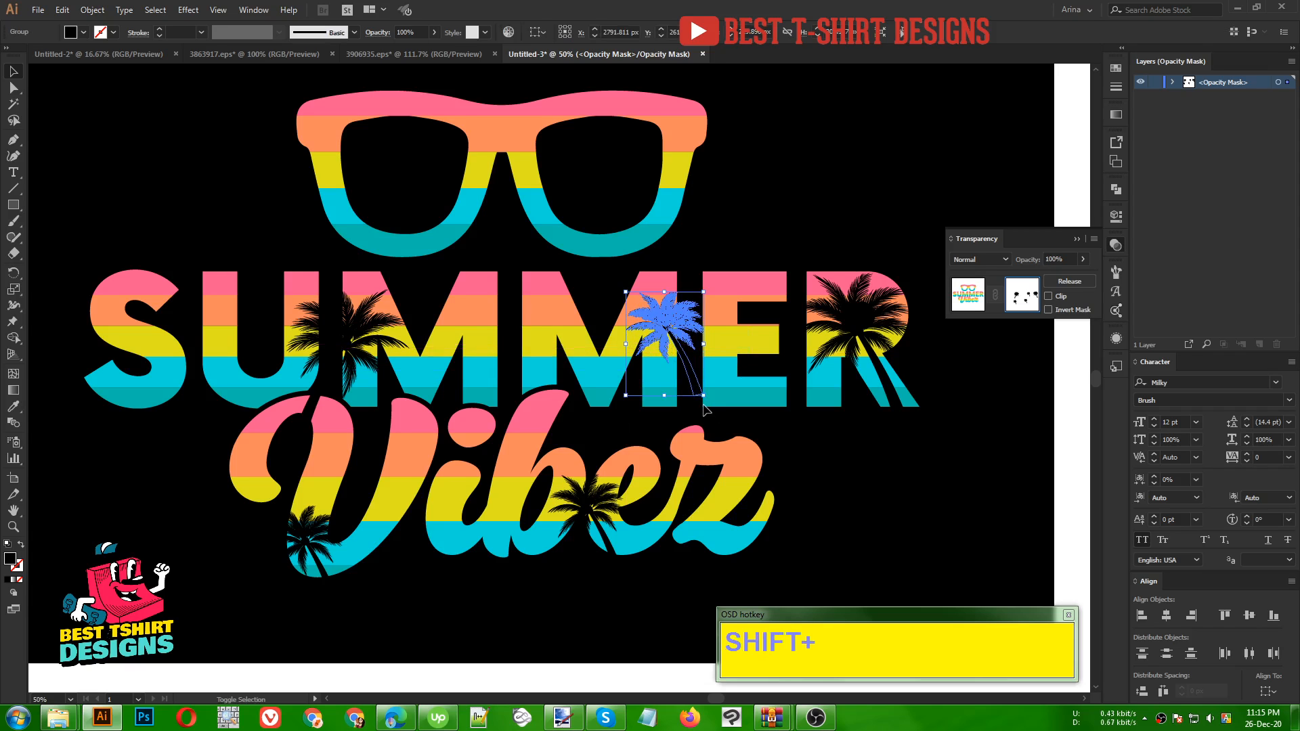
drag(704, 404, 723, 415)
click(829, 469)
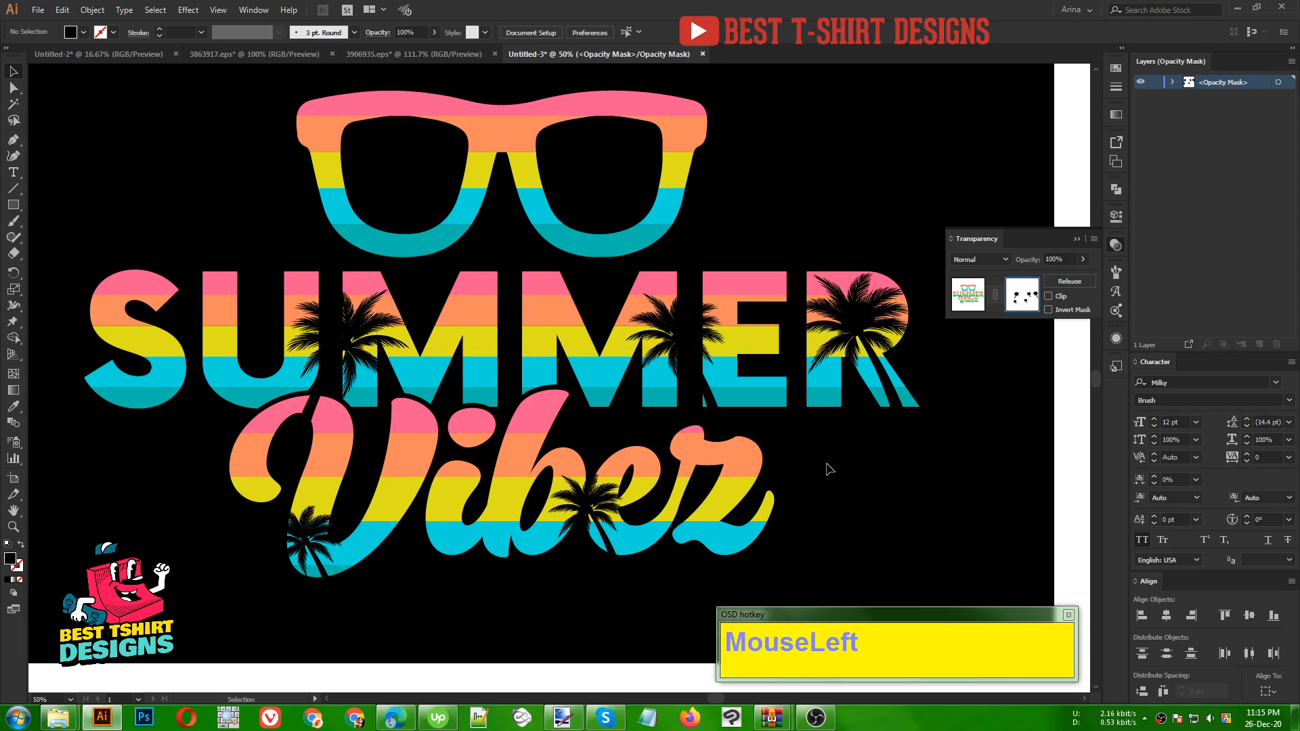
alt+scroll(543, 449, down, 1)
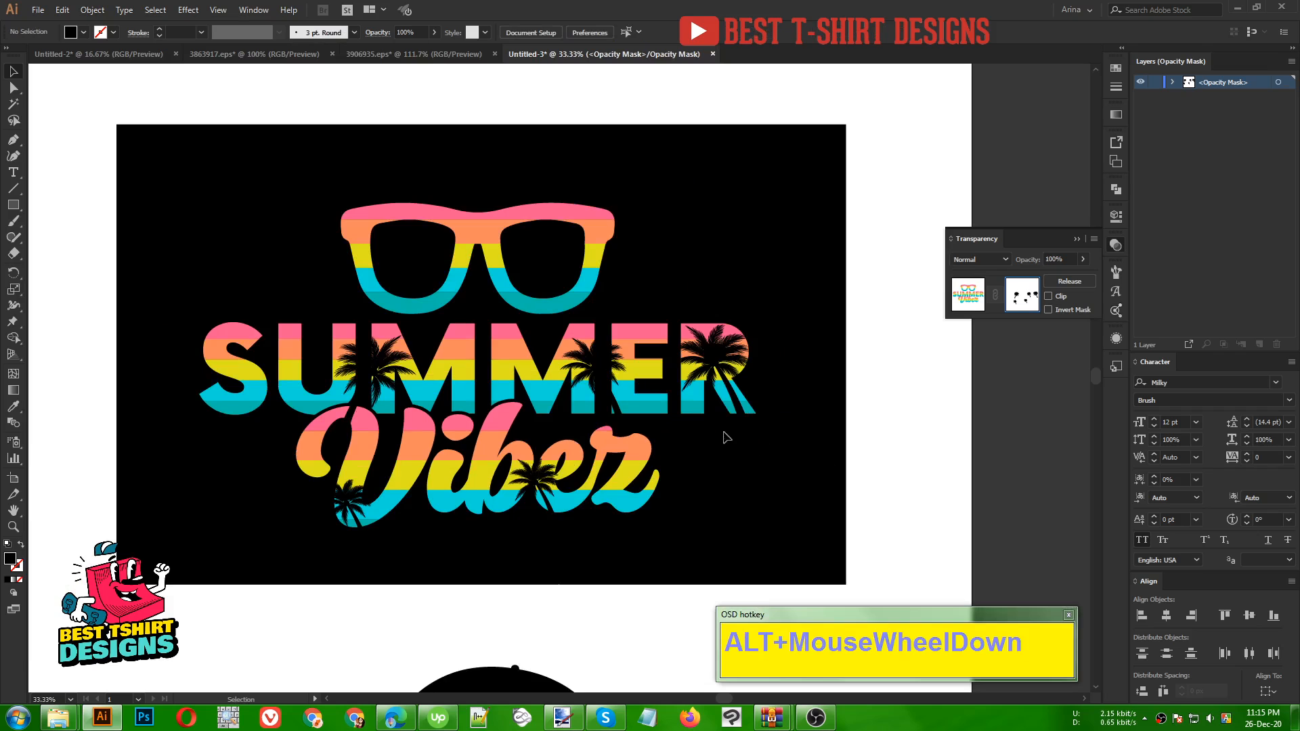
click(970, 299)
click(843, 440)
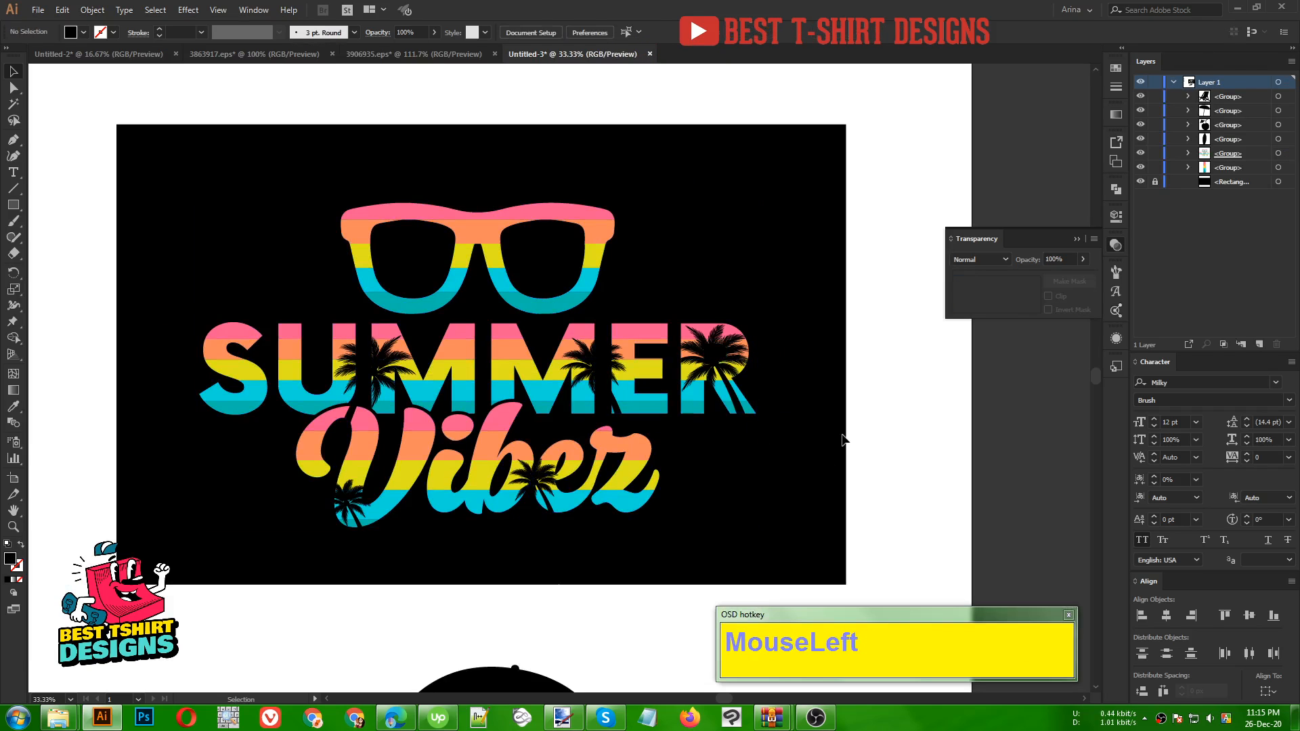
Move the beach umbrella silhouette over the deck chair below the design.
alt+scroll(555, 406, down, 1)
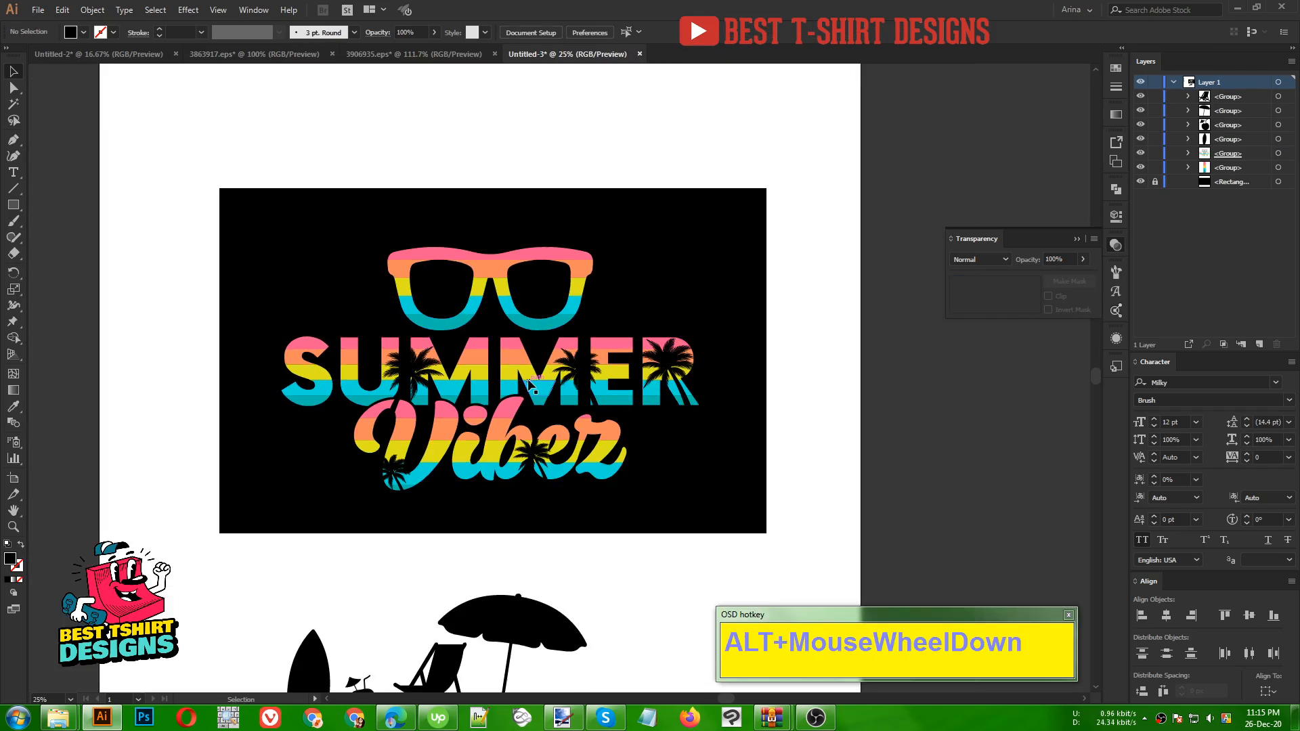
scroll(531, 392, down, 3)
alt+scroll(393, 496, up, 2)
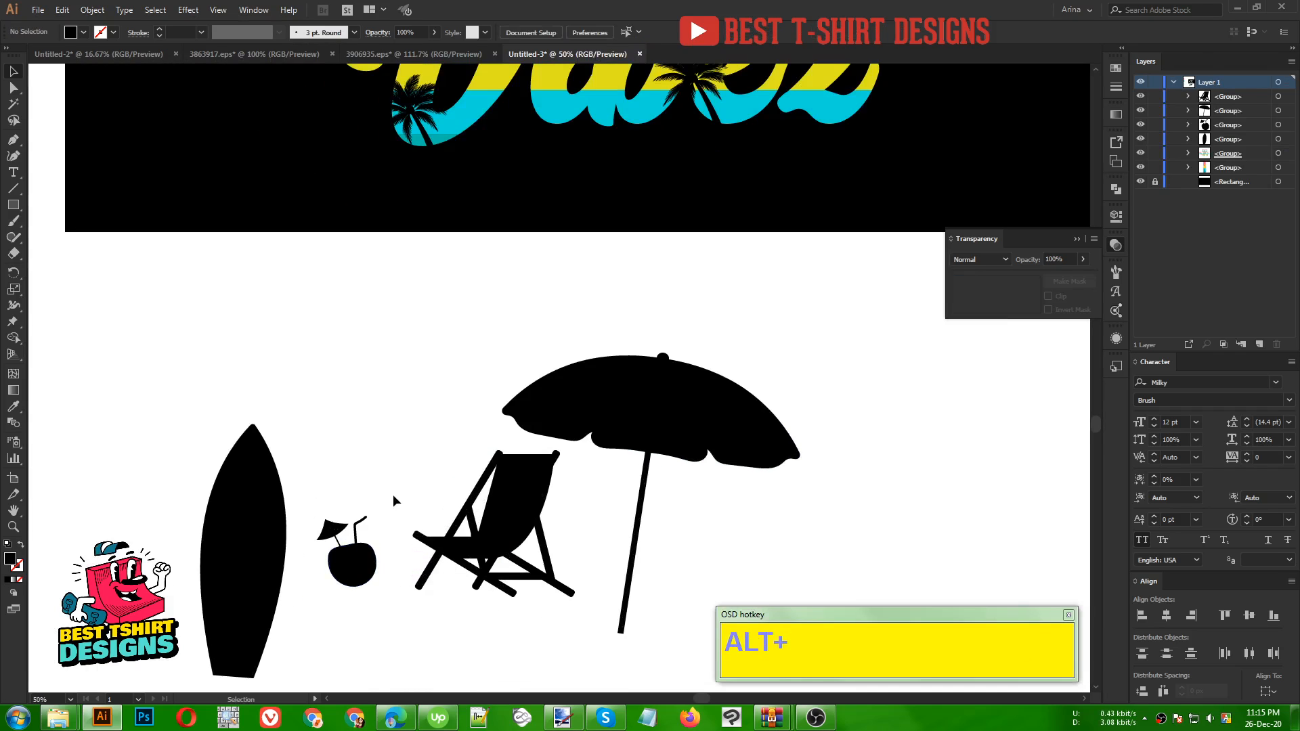
scroll(398, 463, down, 3)
drag(669, 374, 542, 349)
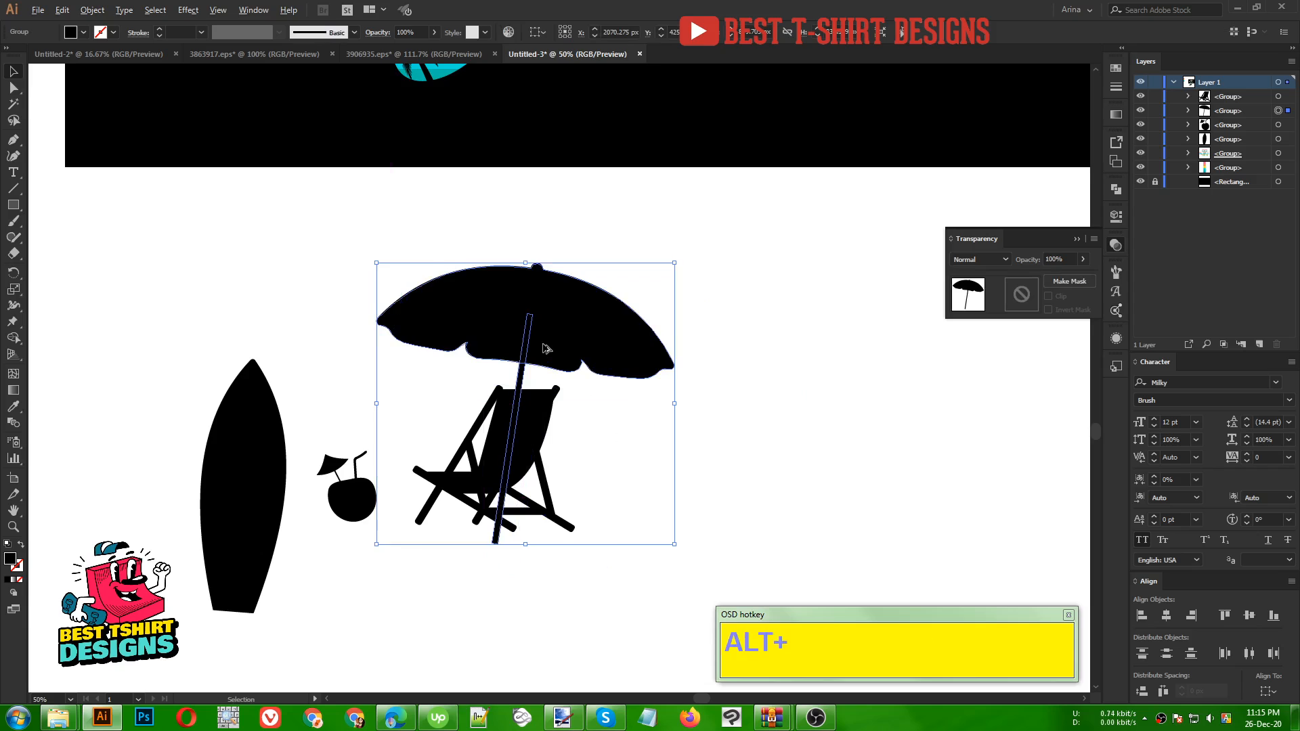
Erase the lower part of the umbrella pole so that it ends behind the chair's backrest.
alt+scroll(543, 349, up, 1)
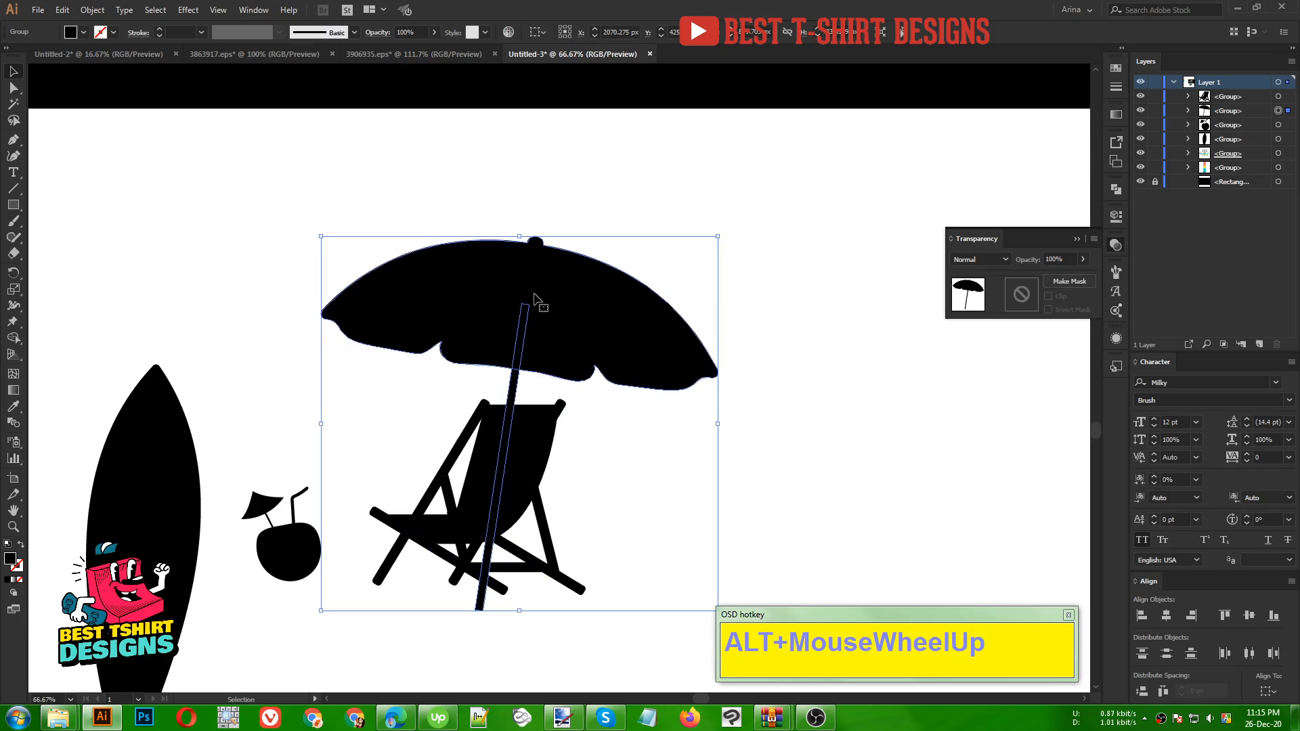
key(shift+e)
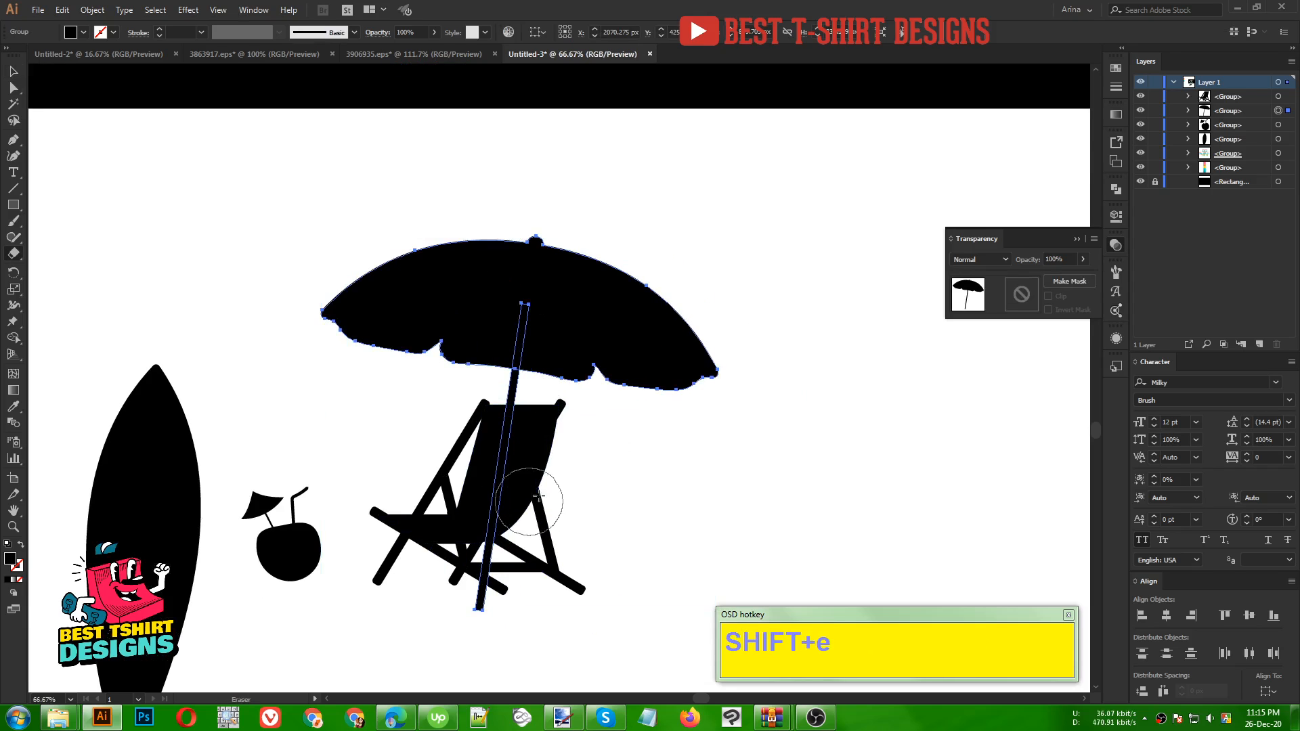
drag(501, 500, 473, 615)
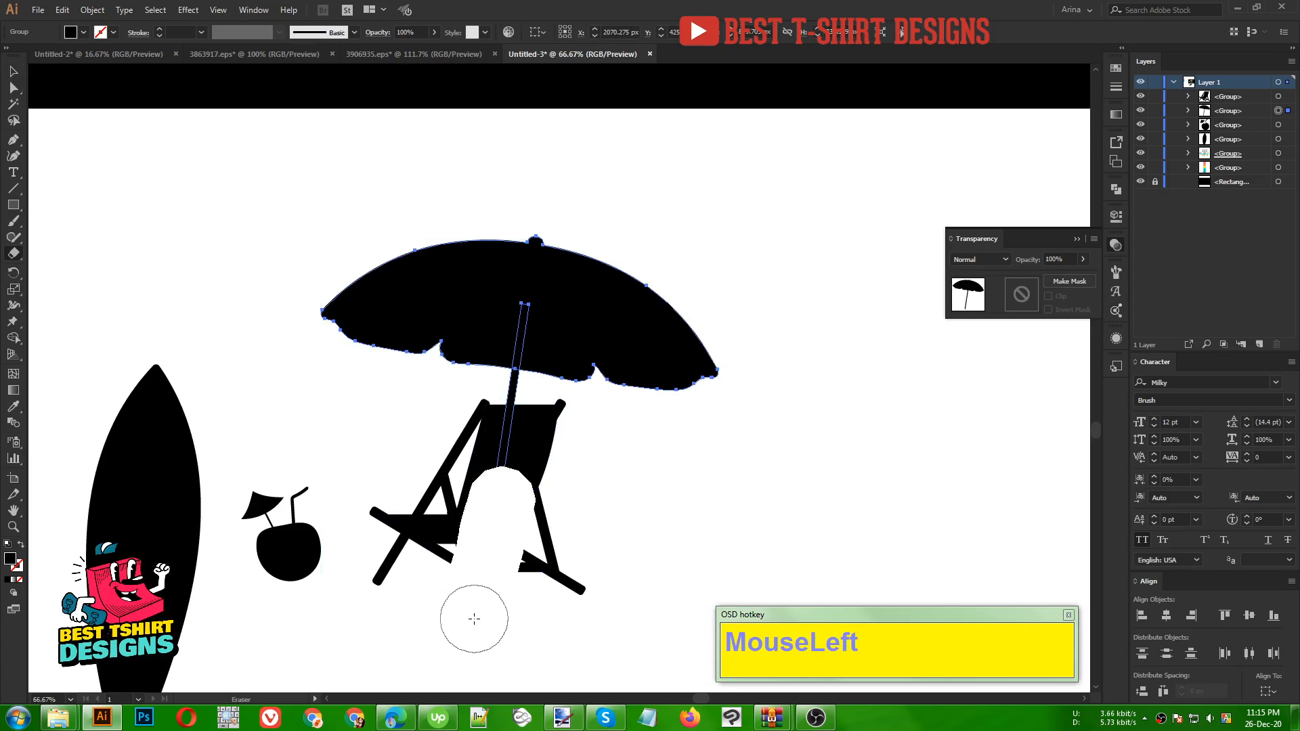
key(v)
click(560, 488)
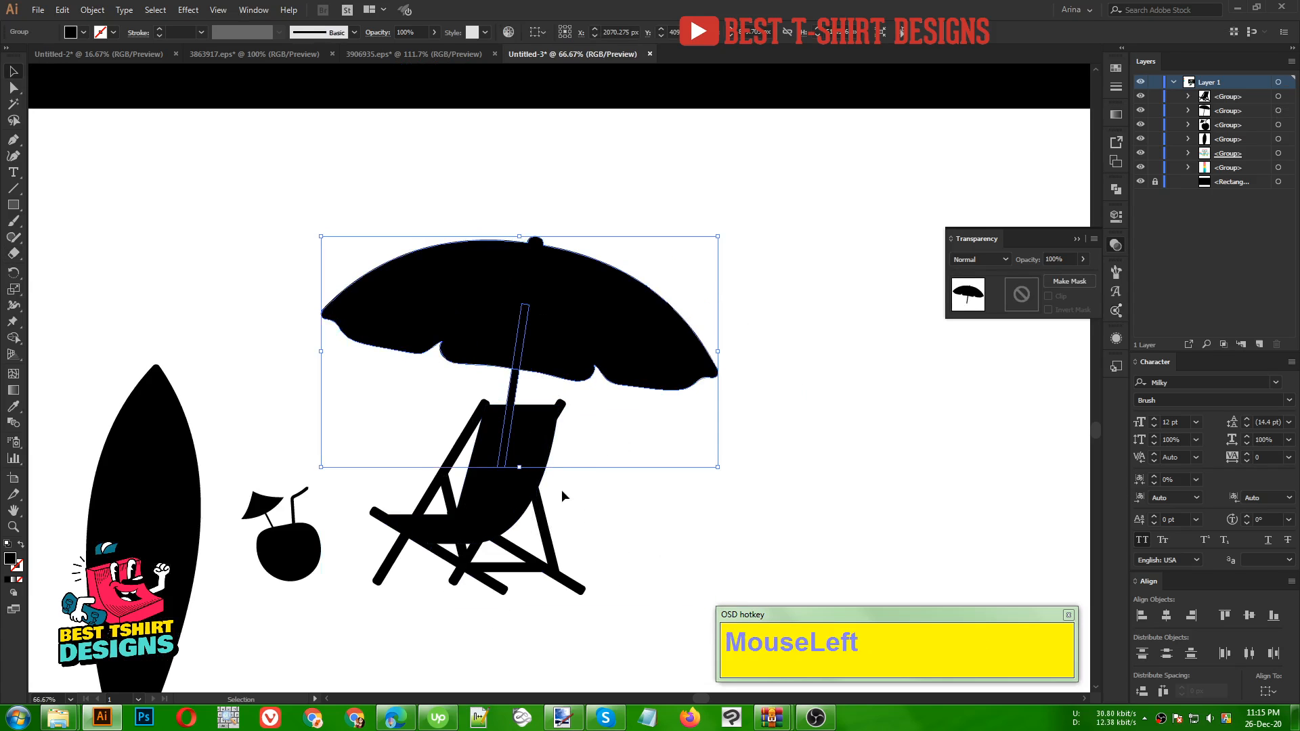
Unite the umbrella and the deck chair into one shape with Pathfinder.
drag(603, 516, 570, 366)
click(1115, 193)
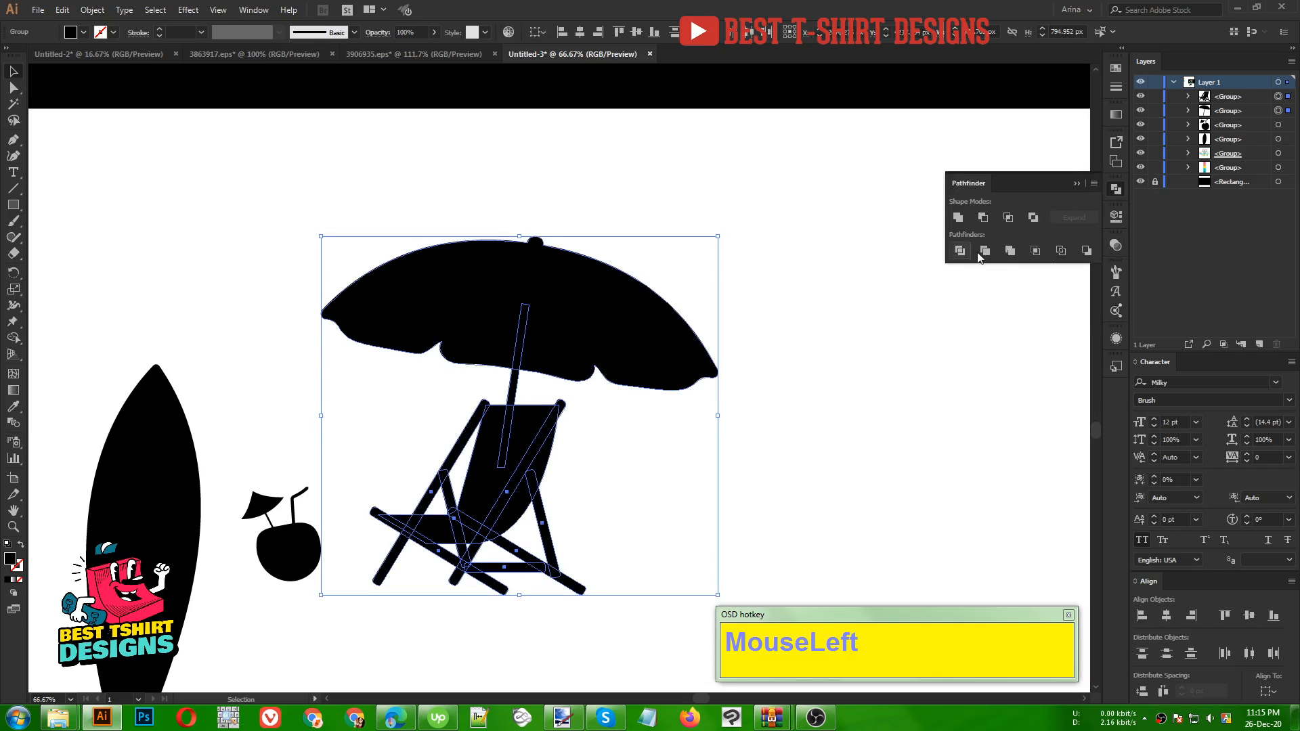
click(954, 219)
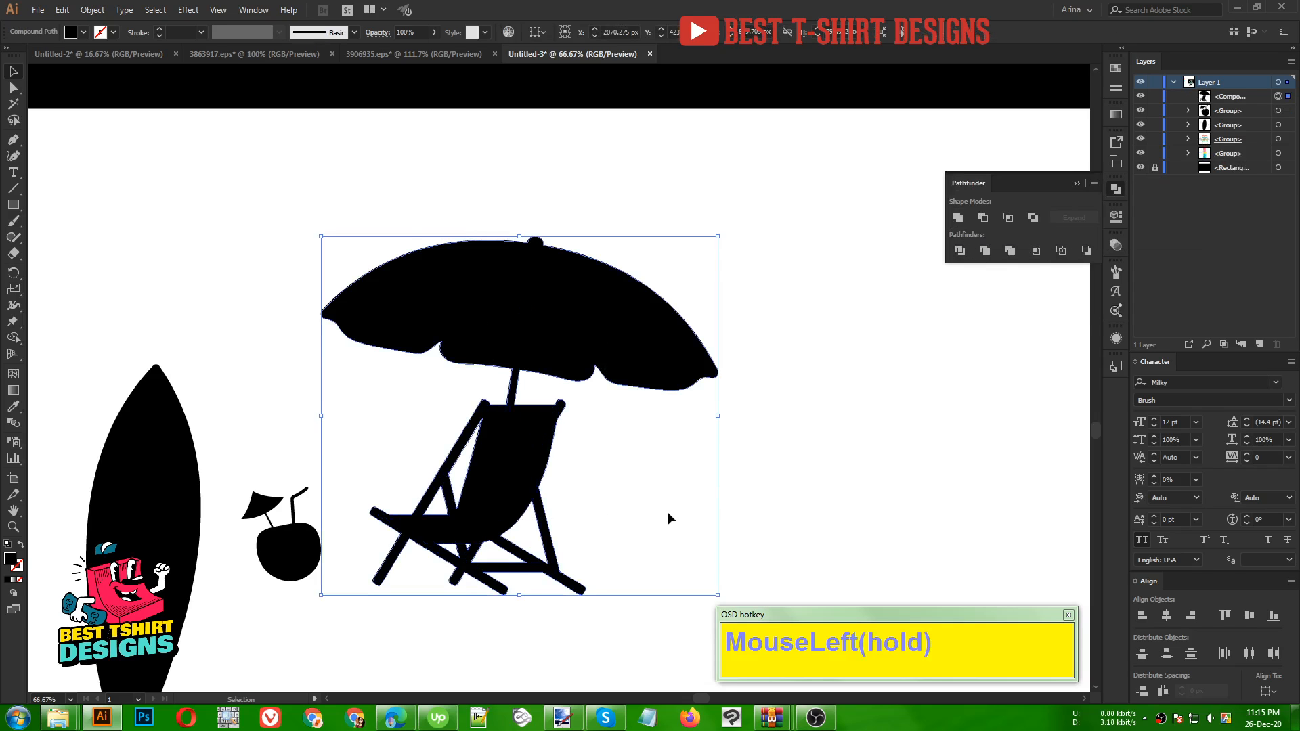
click(643, 502)
scroll(531, 450, down, 1)
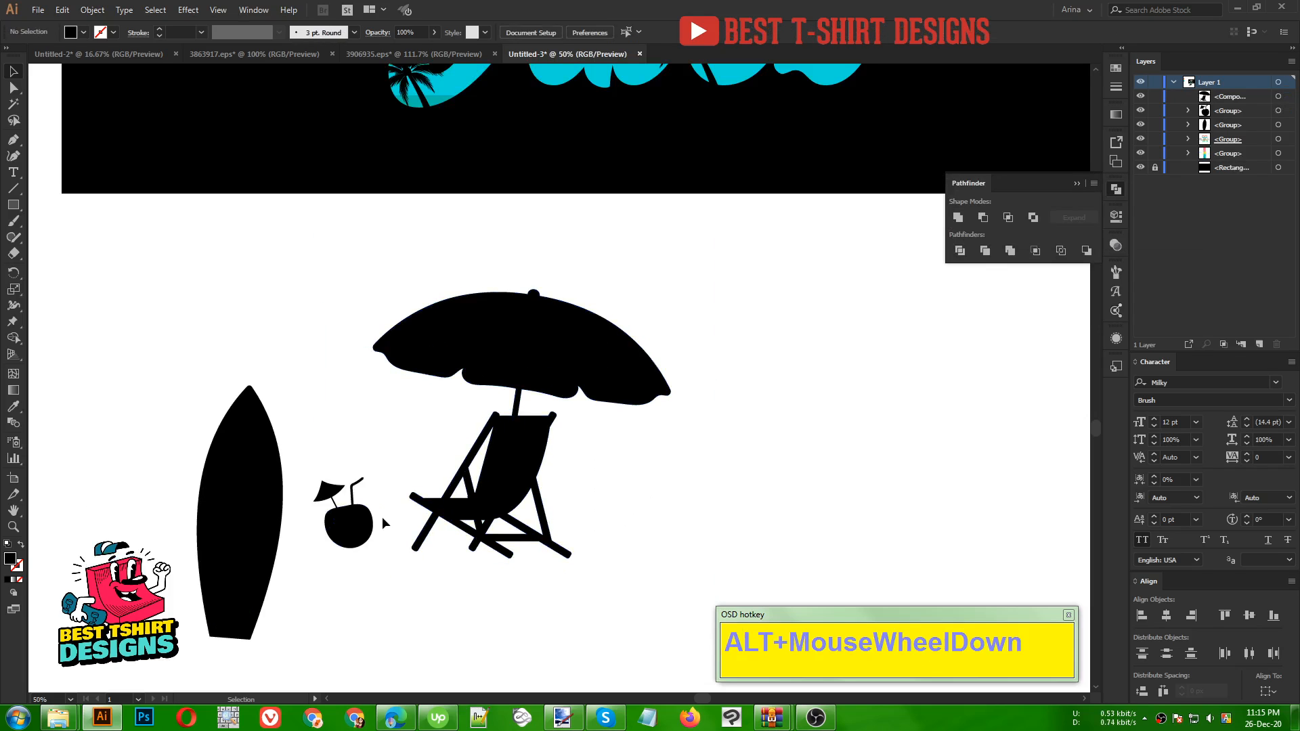
Move the surfboard silhouette away from the coconut drink and rotate it so that its tip leans to the right.
mouse_move(364, 527)
mouse_down()
mouse_move(388, 516)
mouse_move(372, 521)
mouse_up()
drag(260, 554, 345, 501)
click(370, 465)
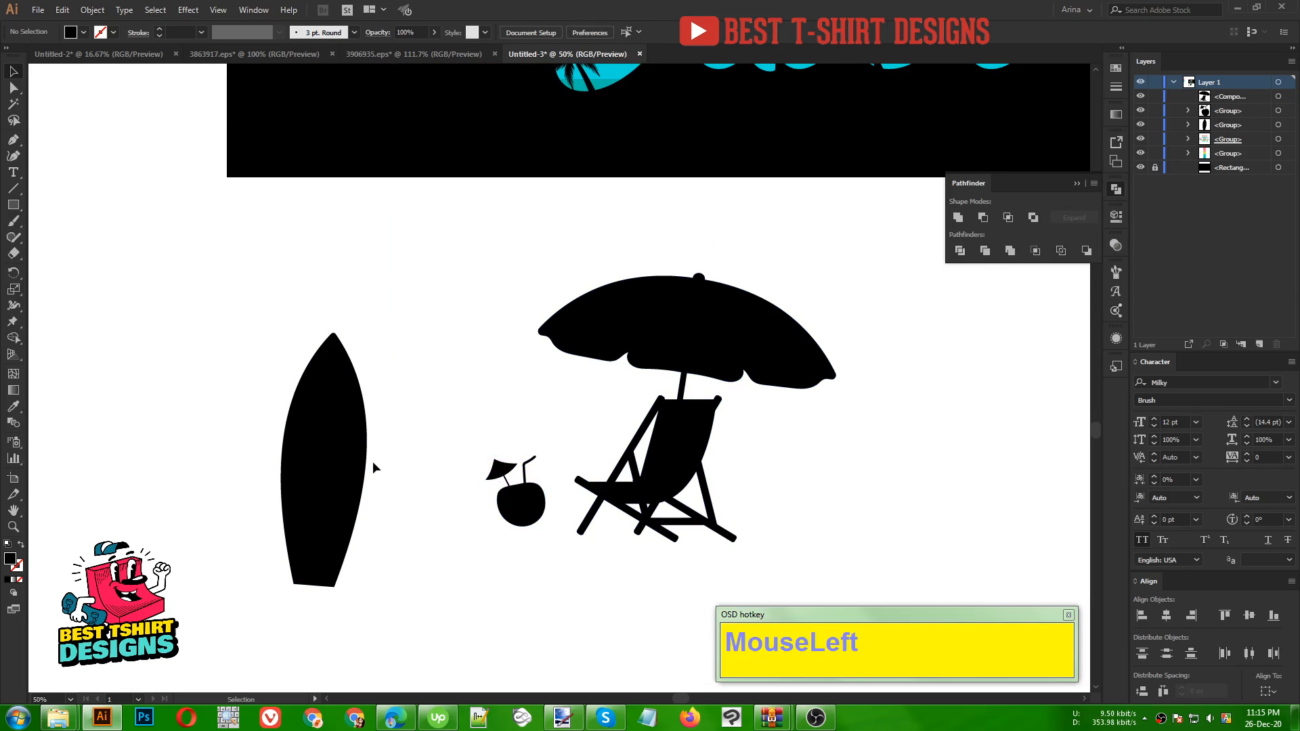
click(368, 456)
drag(374, 460, 376, 485)
drag(275, 469, 277, 470)
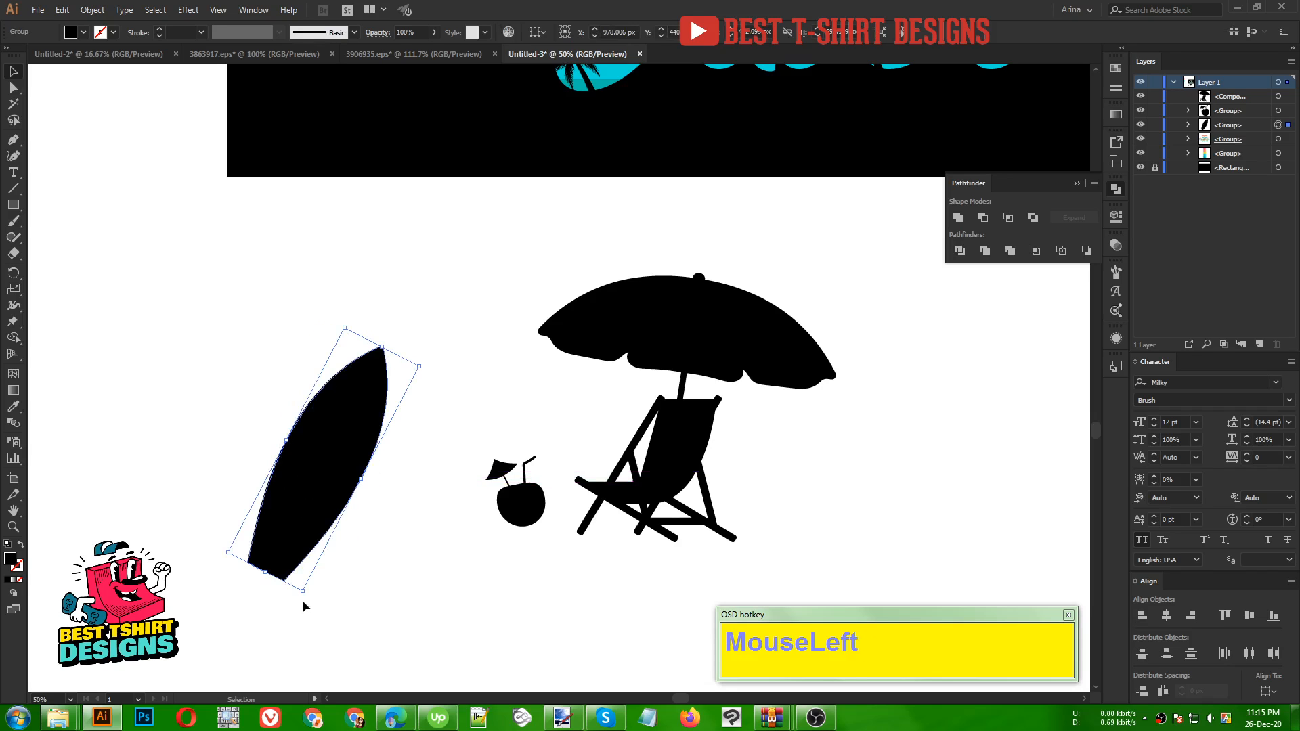
drag(304, 595, 330, 598)
Reflect a copy of the surfboard vertically, place it to the left overlapping the original's base, and tilt it further left.
right_click(341, 530)
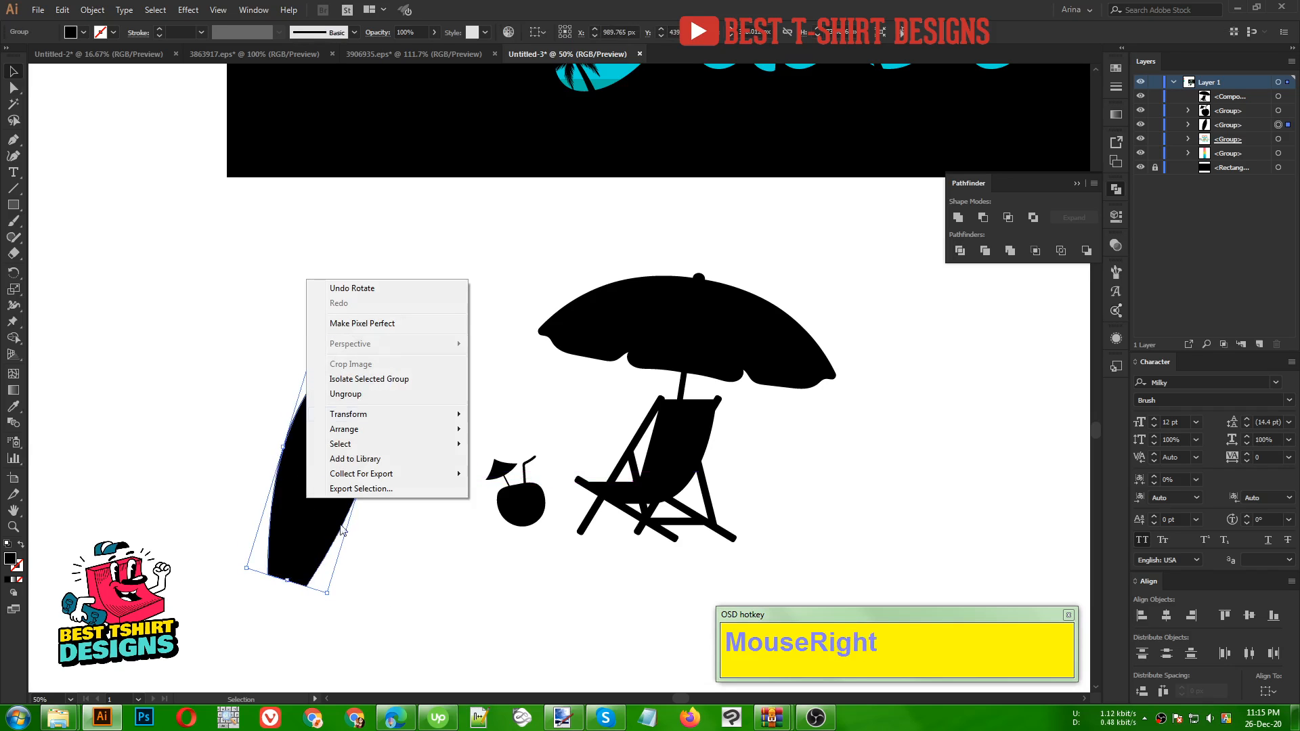
mouse_move(371, 420)
click(537, 465)
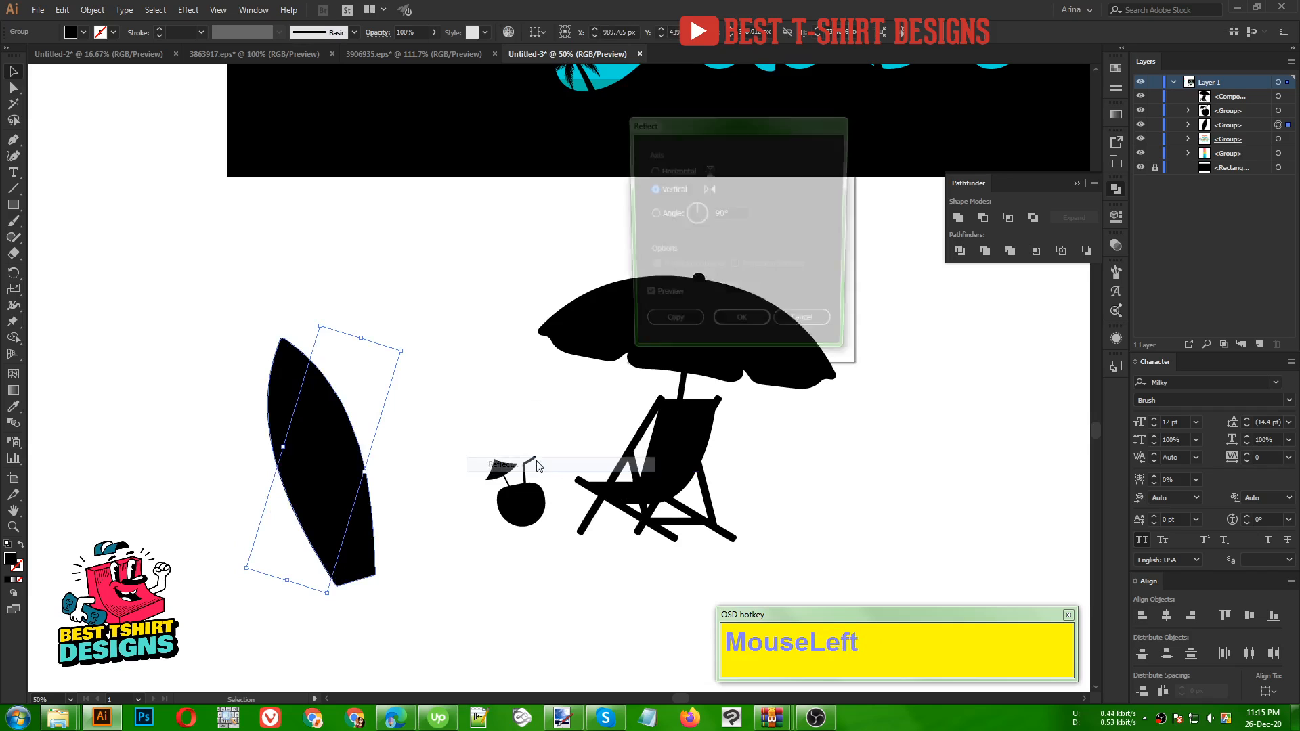
click(667, 327)
drag(347, 530, 287, 543)
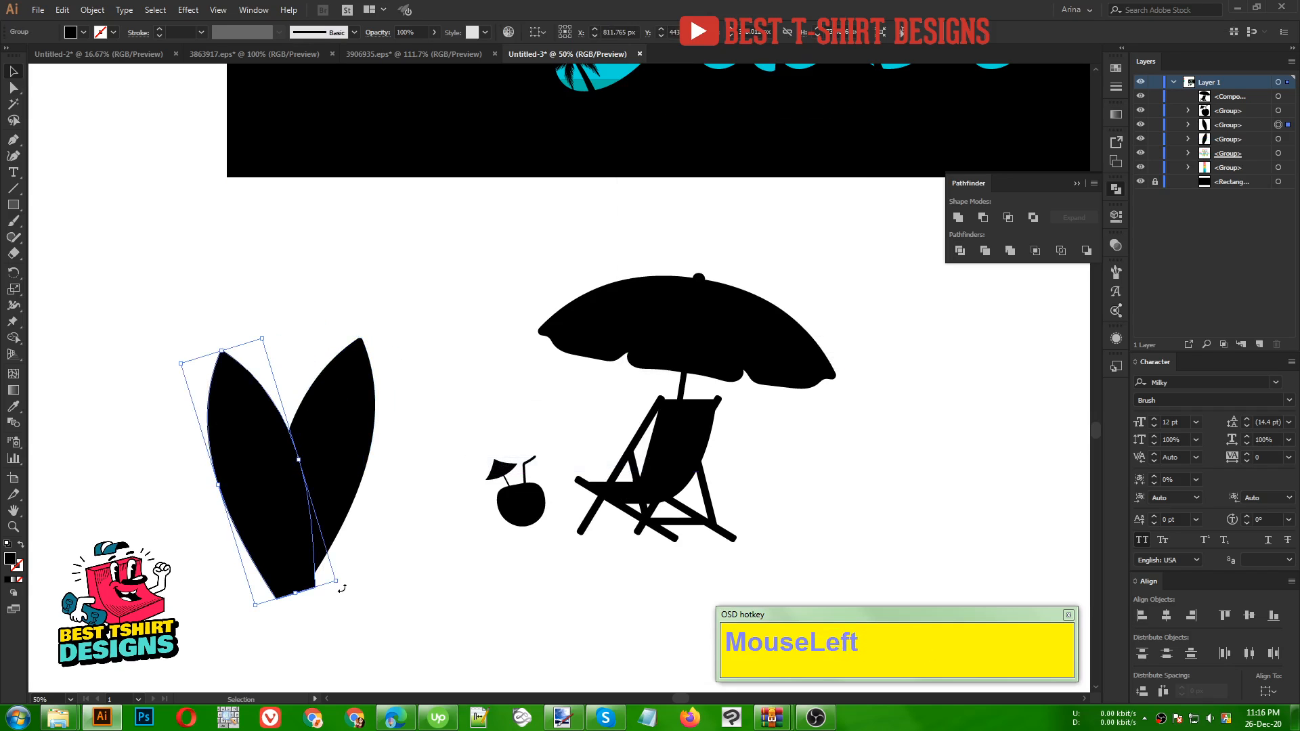
mouse_move(342, 589)
mouse_down()
mouse_move(380, 560)
mouse_move(359, 552)
mouse_move(308, 573)
mouse_move(345, 579)
mouse_up()
click(417, 582)
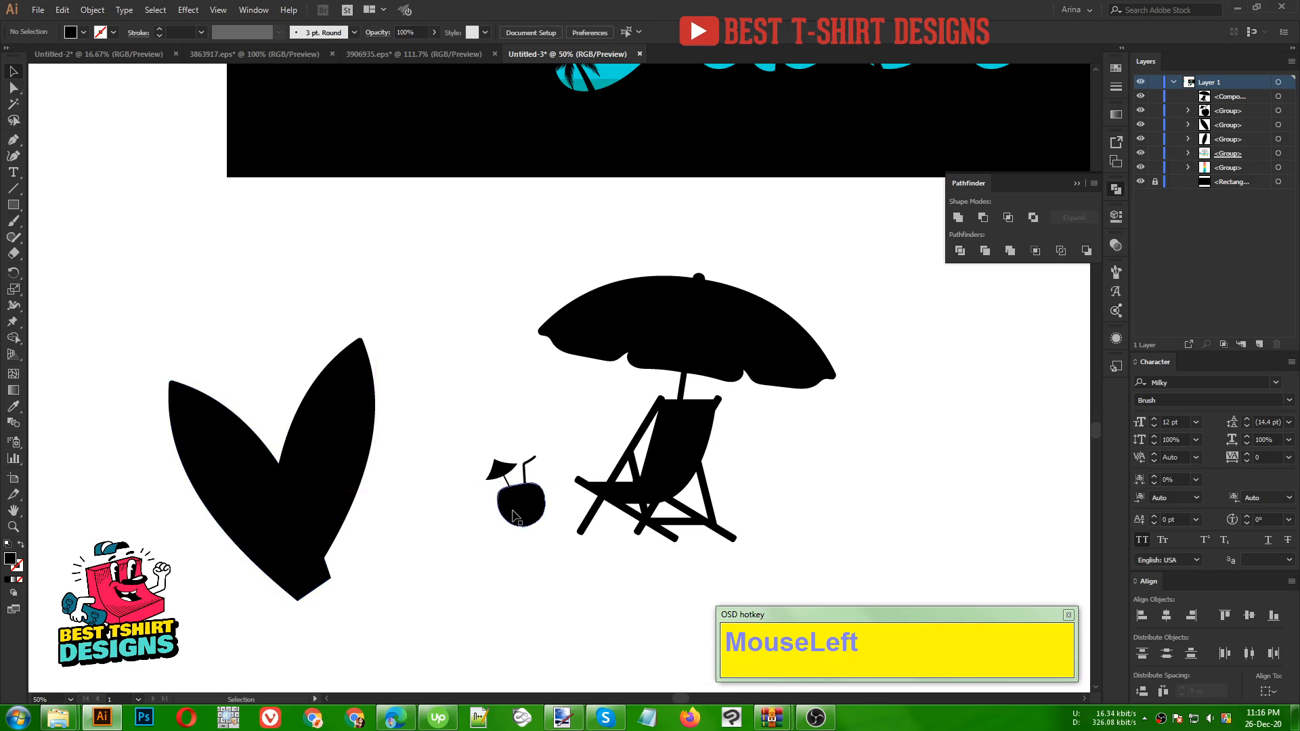
Move the coconut drink beside the surfboards' lower right edge and reflect it across the vertical axis.
drag(515, 515, 387, 556)
right_click(387, 556)
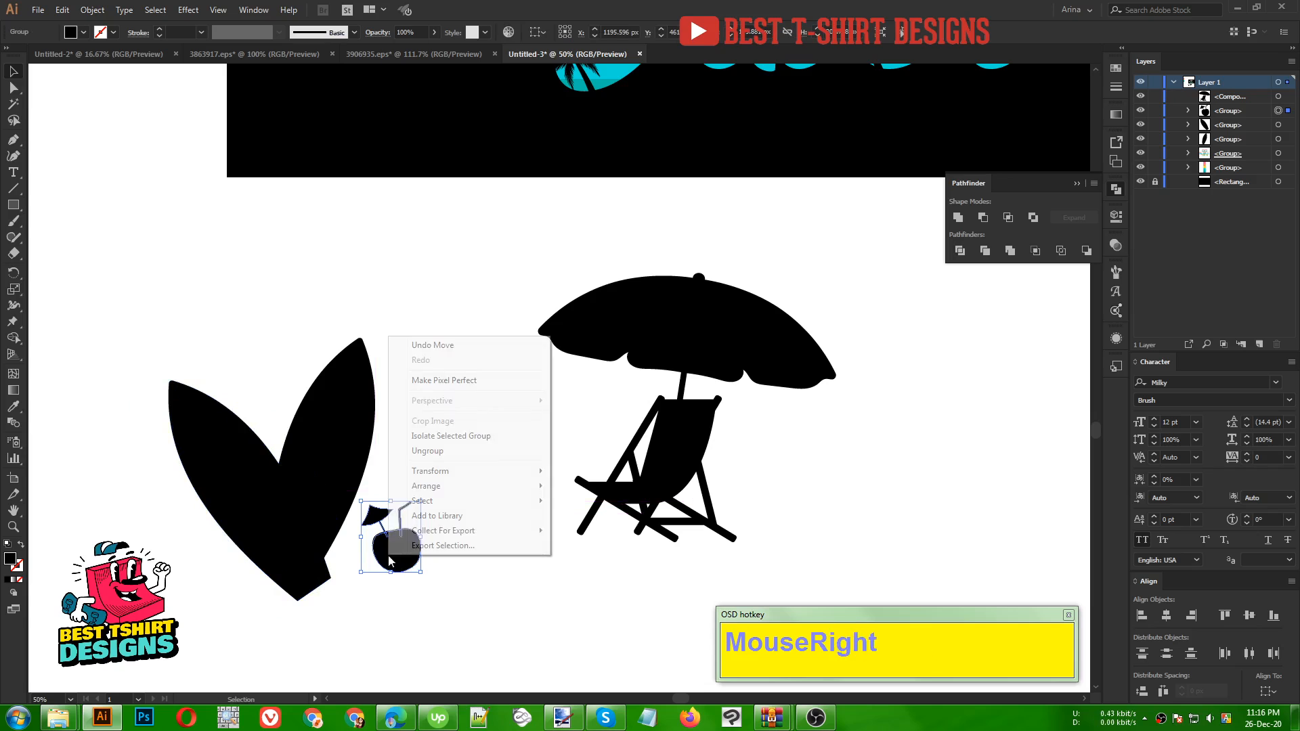
mouse_move(457, 474)
click(559, 516)
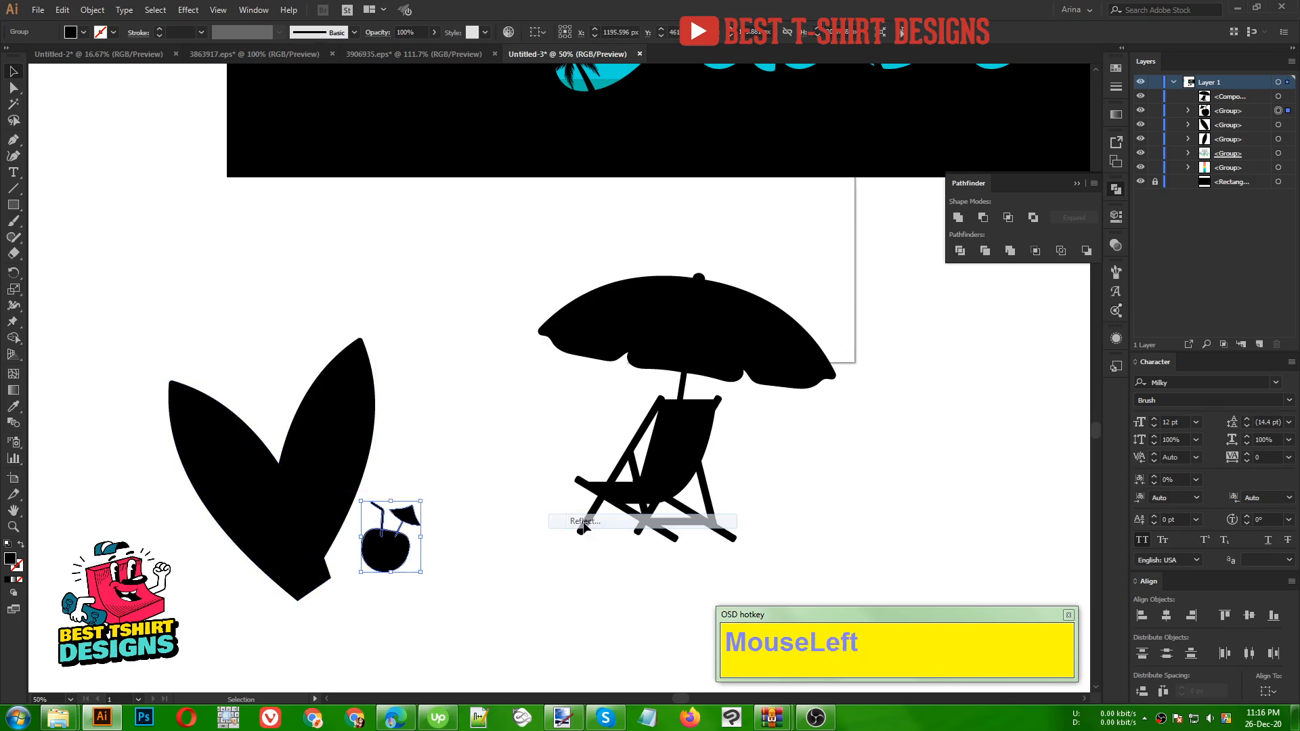
click(731, 333)
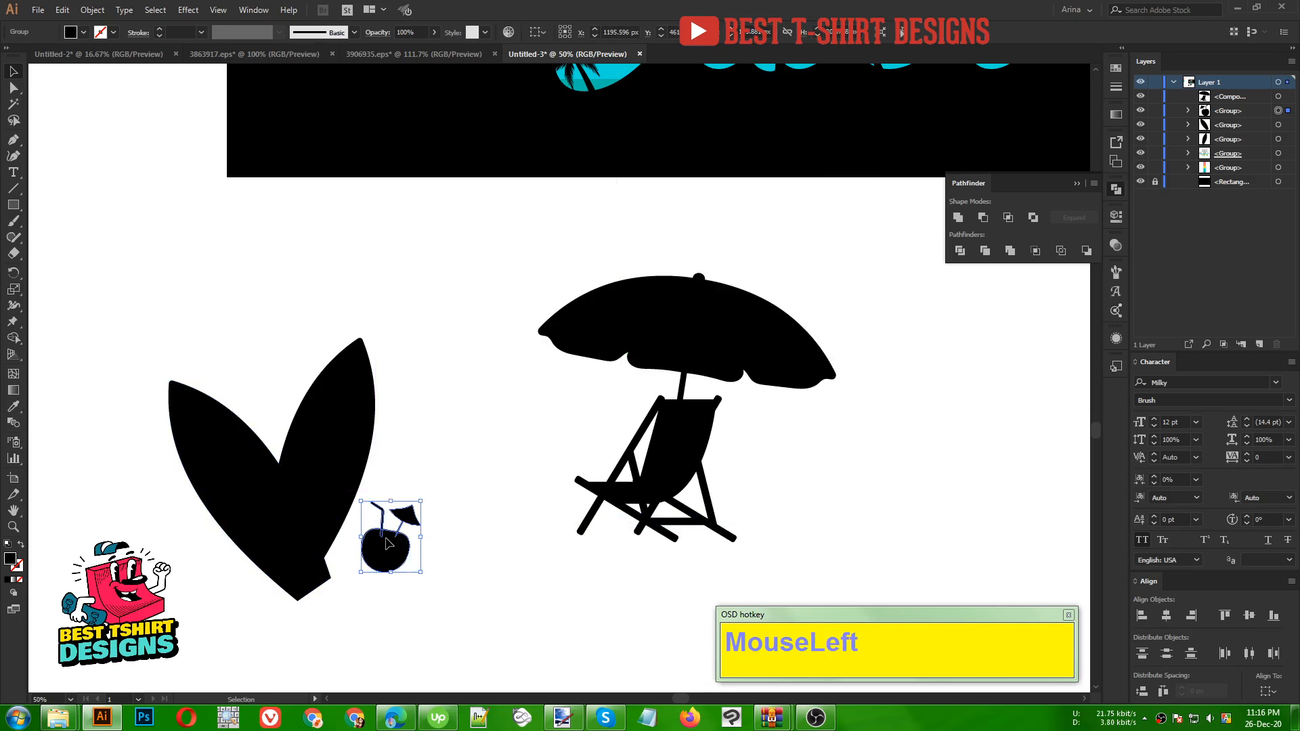
mouse_move(389, 539)
mouse_down()
mouse_move(401, 519)
mouse_move(389, 515)
mouse_up()
click(468, 582)
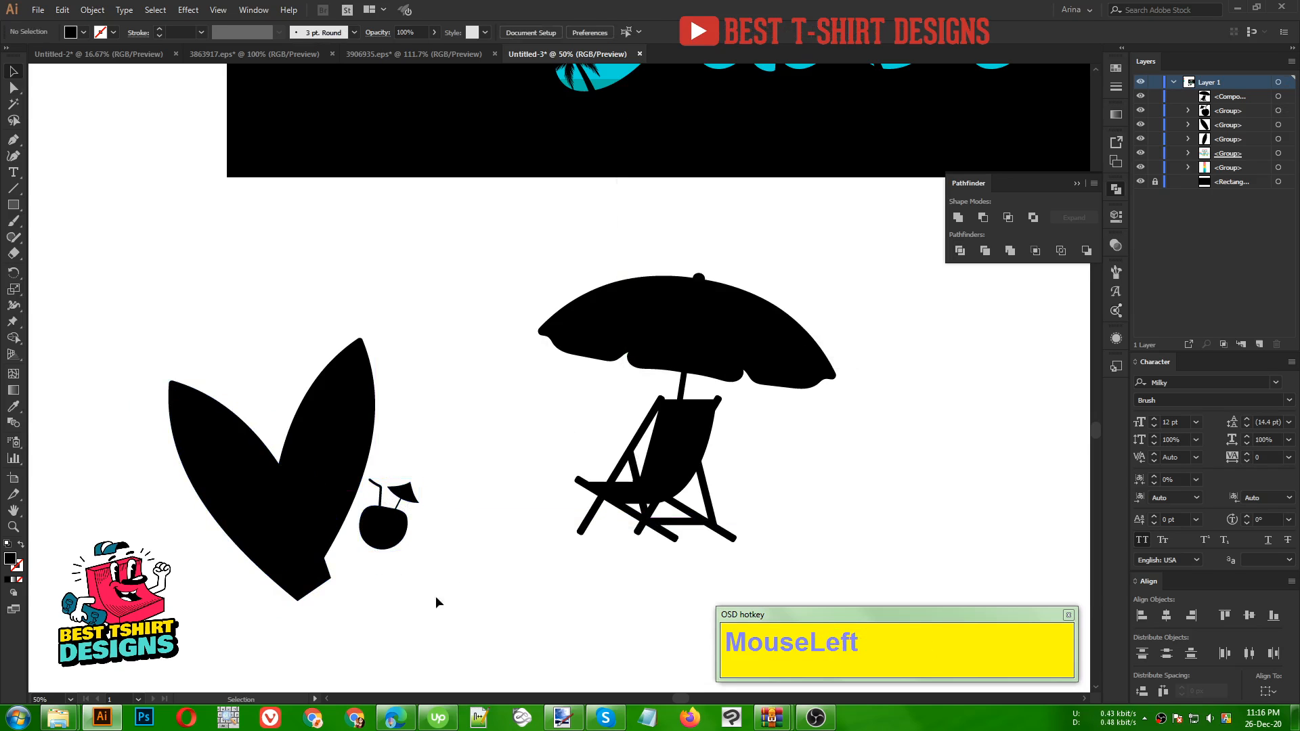
Offset the left surfboard's path by 10 px with miter joins.
drag(436, 597, 173, 377)
click(465, 444)
click(230, 470)
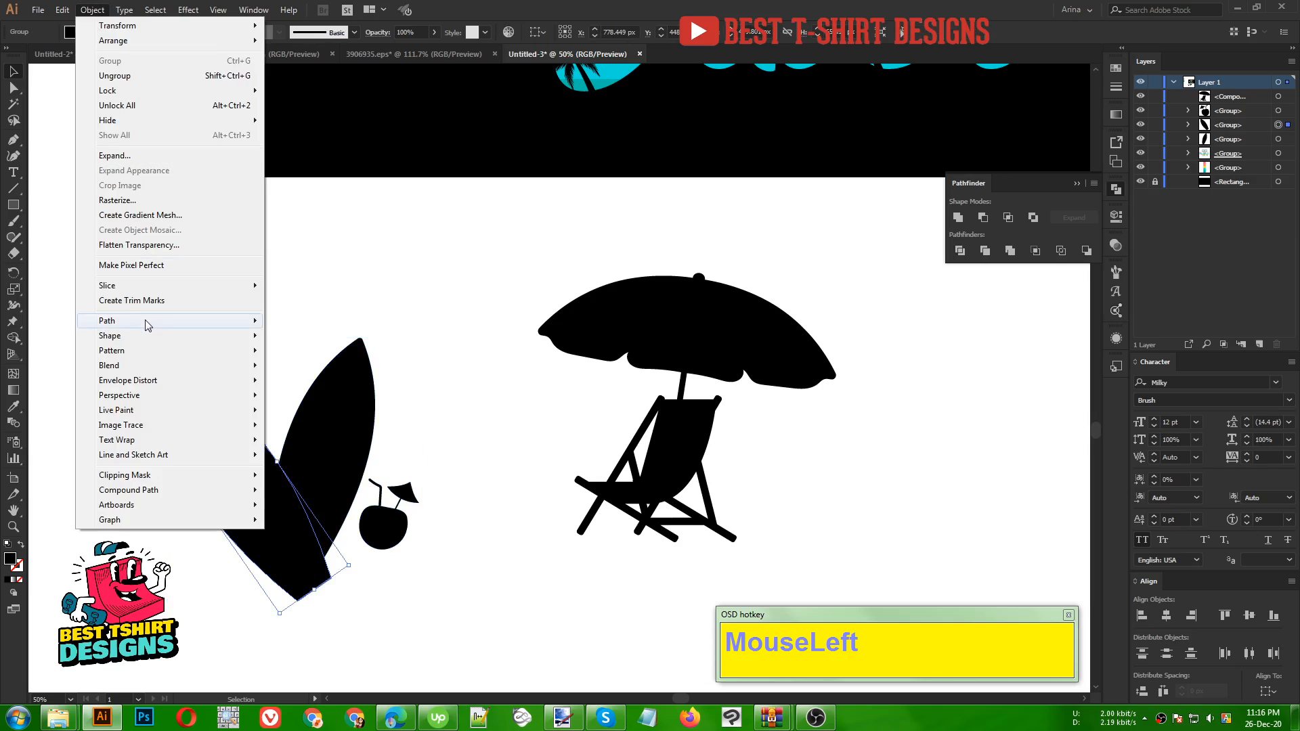
mouse_move(146, 323)
click(294, 369)
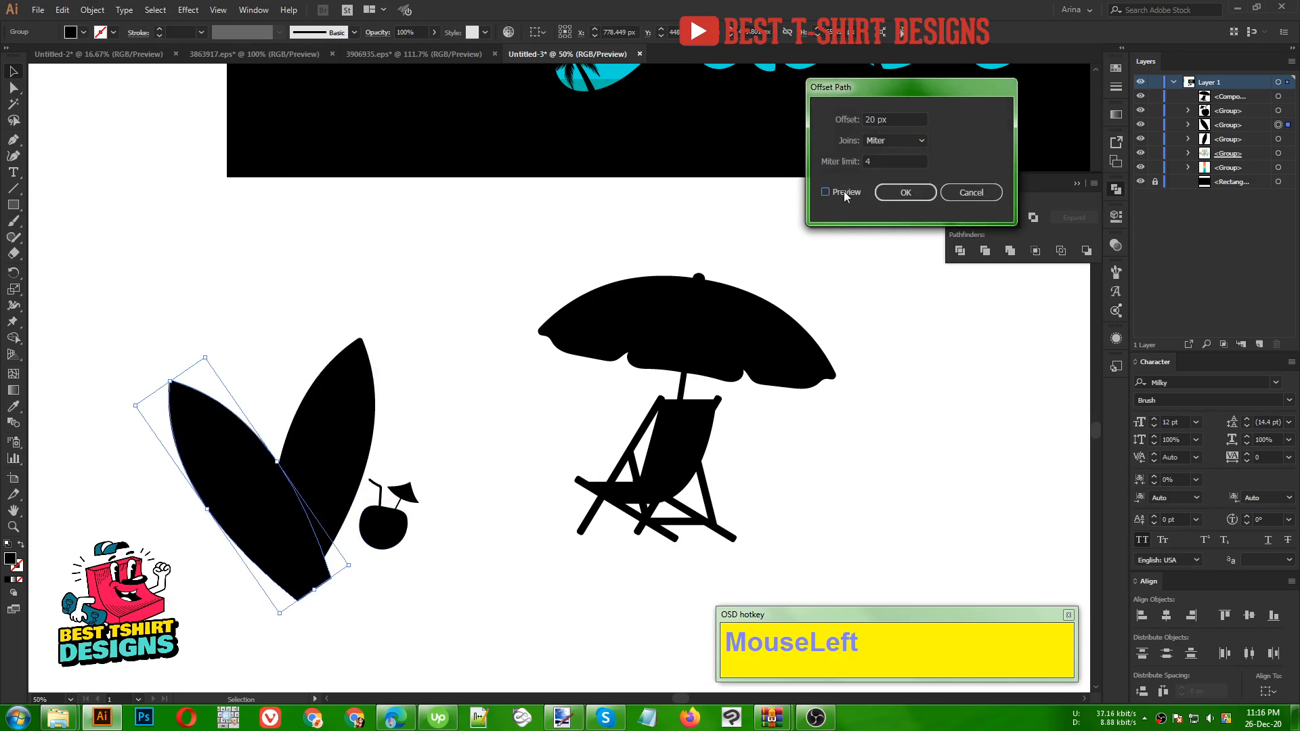
click(844, 192)
scroll(895, 118, down, 1)
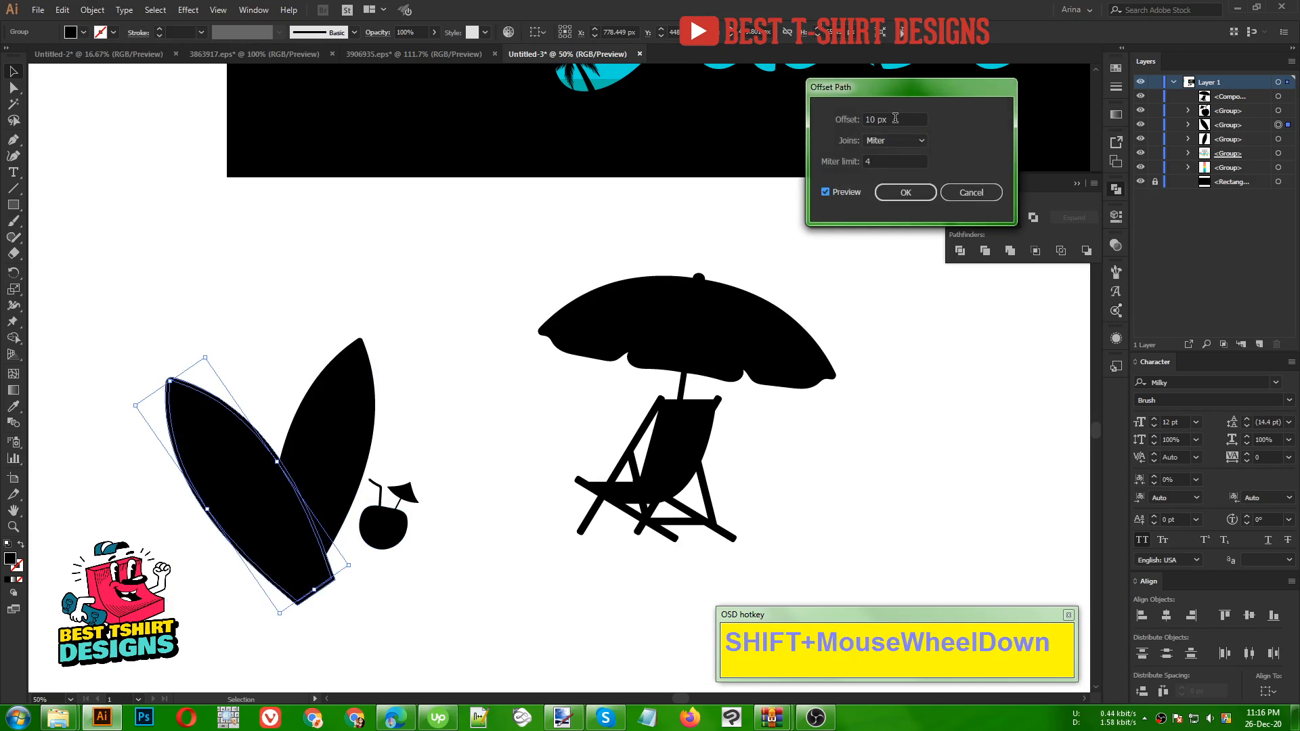
click(904, 195)
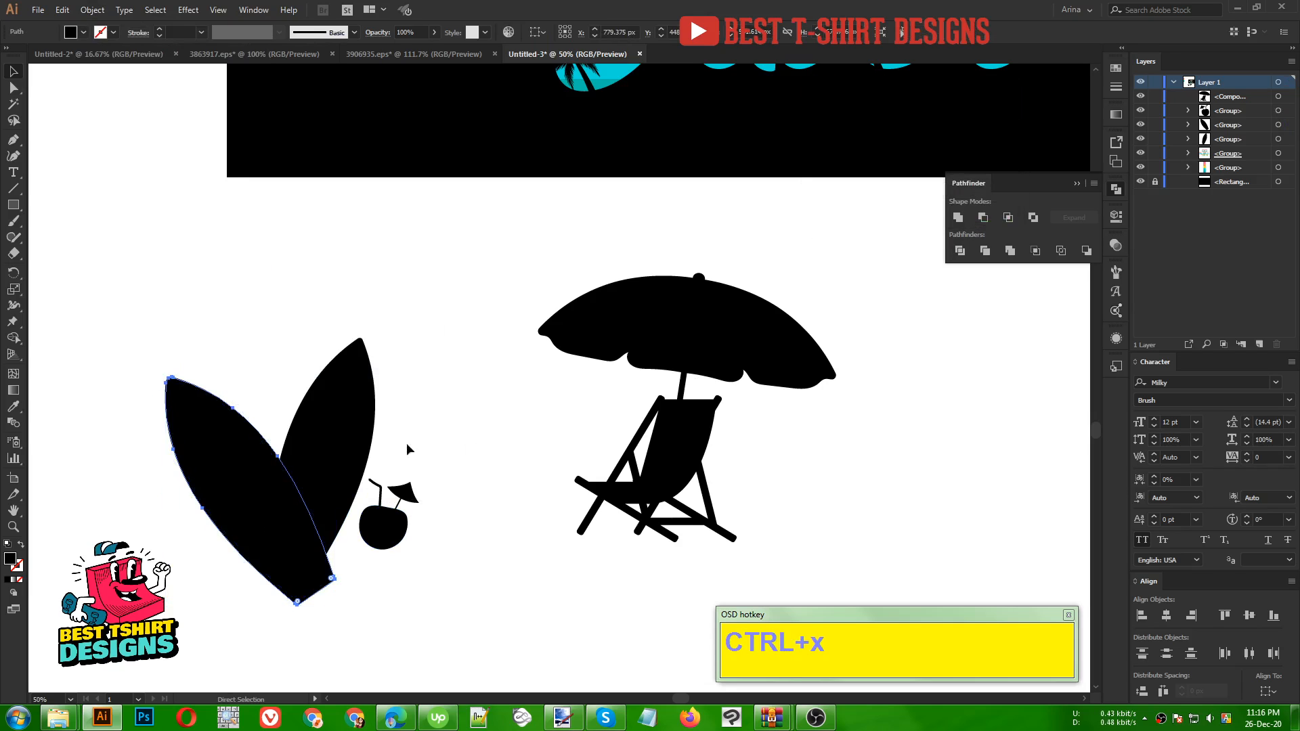
Subtract the offset outline from the right surfboard with Minus Front and expand the result, leaving a gap between the boards.
click(369, 455)
key(ctrl+f)
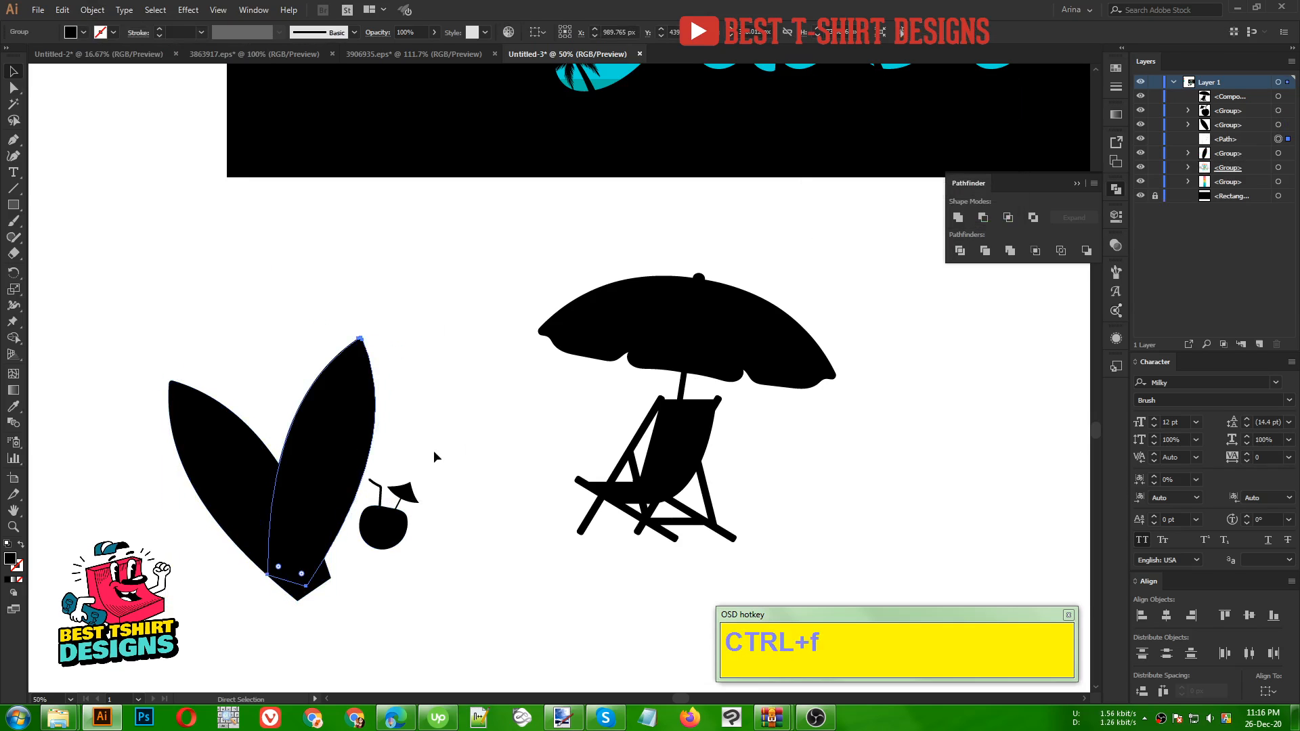
shift+click(357, 429)
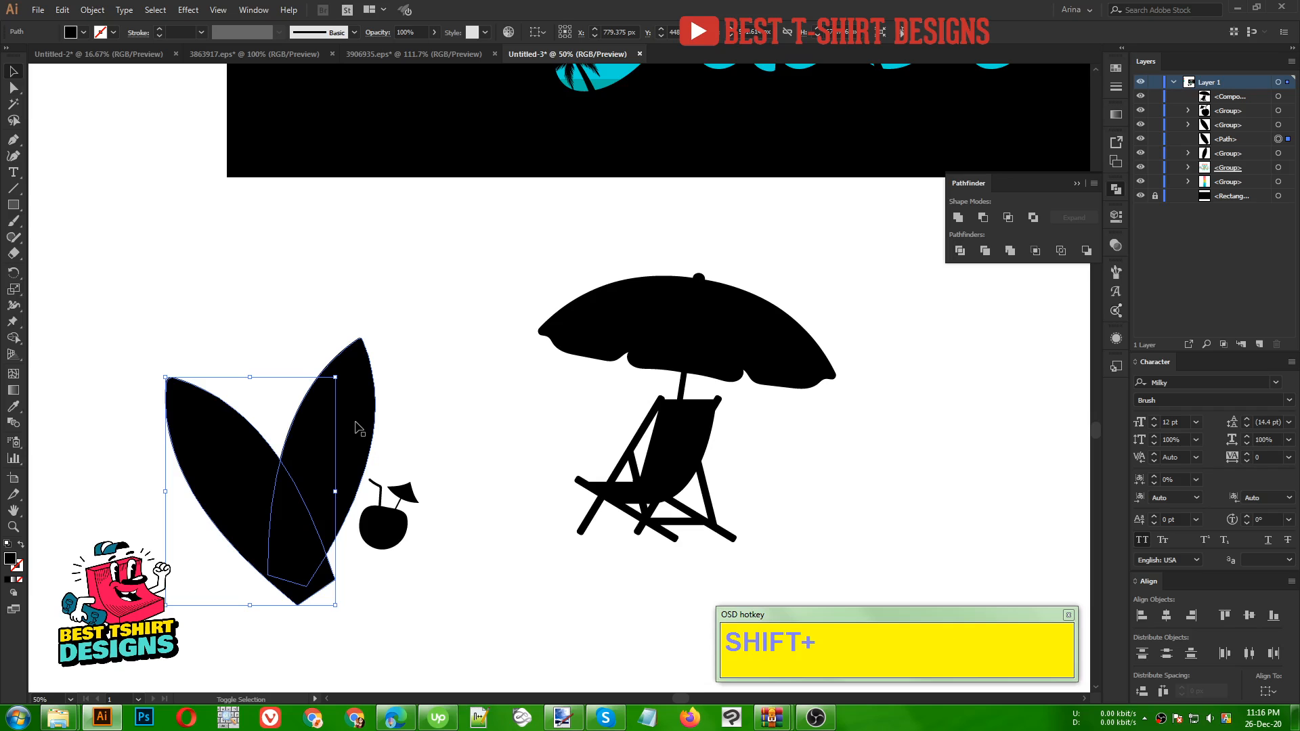
shift+click(358, 429)
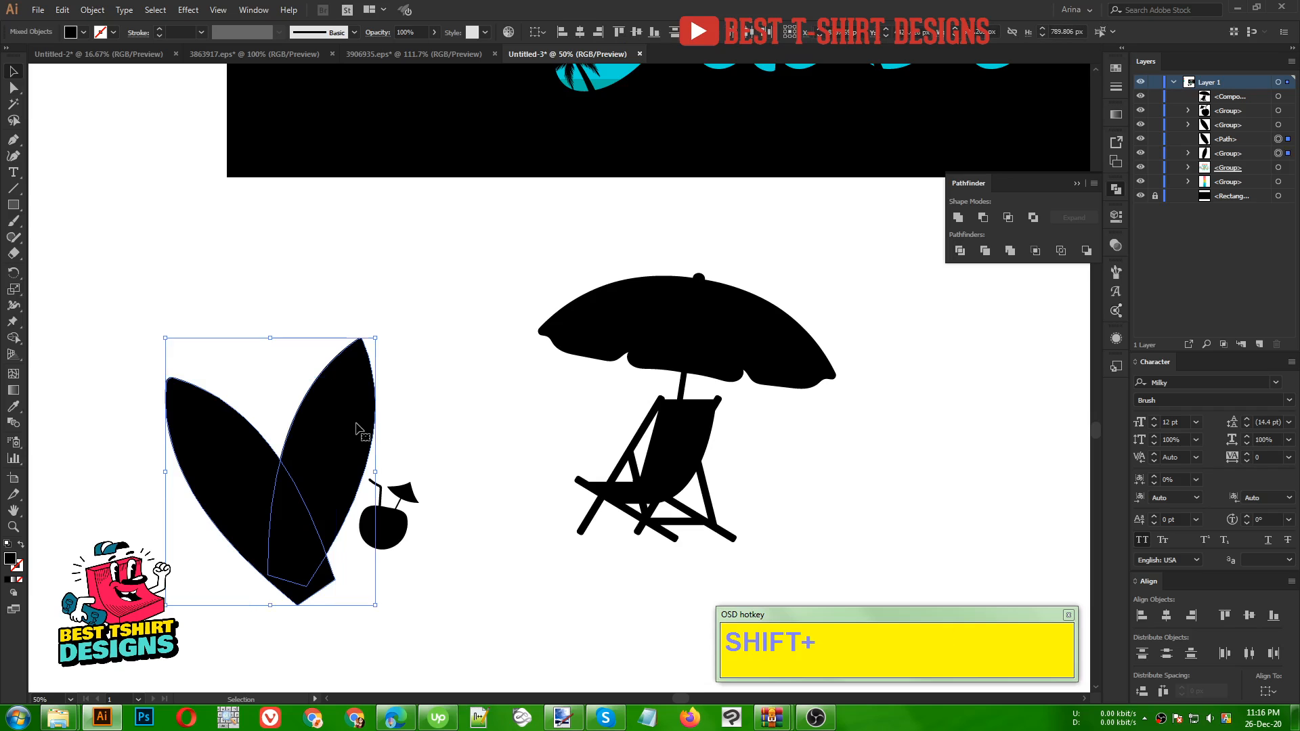
alt+click(983, 218)
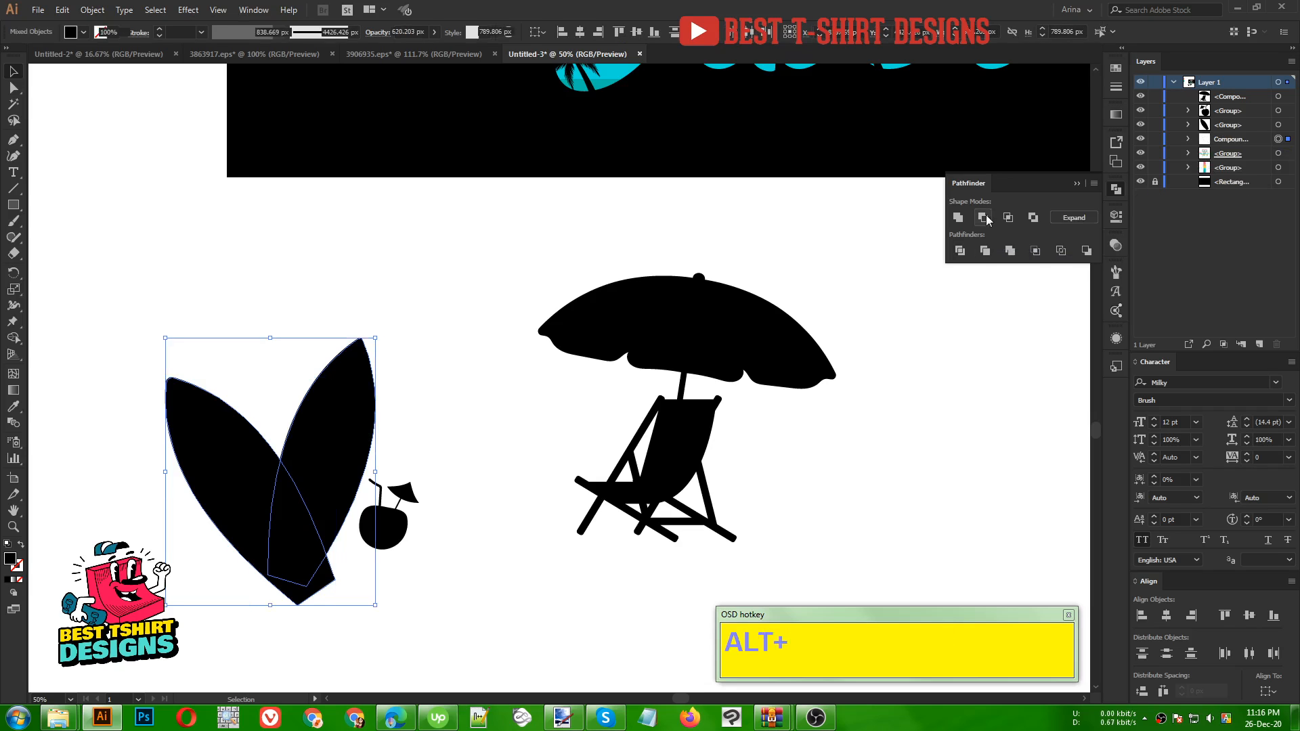
click(92, 10)
click(129, 170)
click(190, 387)
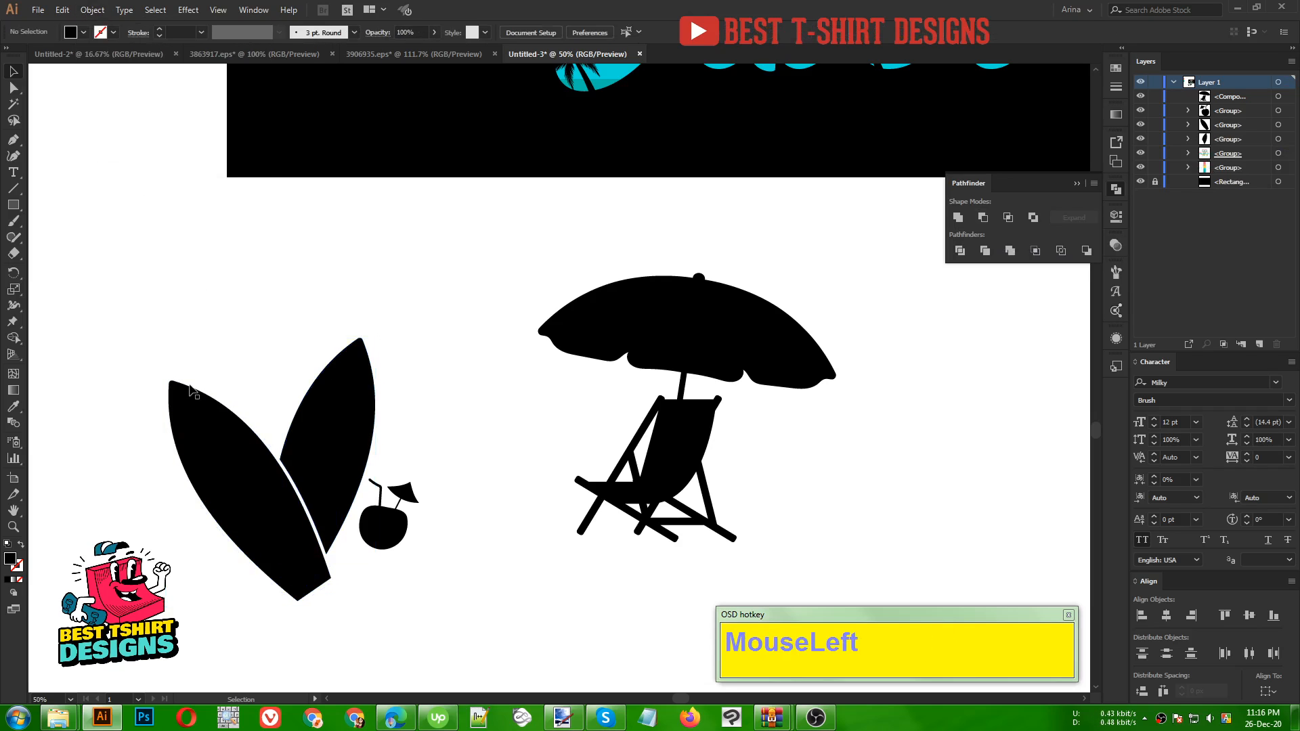
Unite both surfboards and the coconut drink into one shape group with Pathfinder.
drag(133, 350, 489, 623)
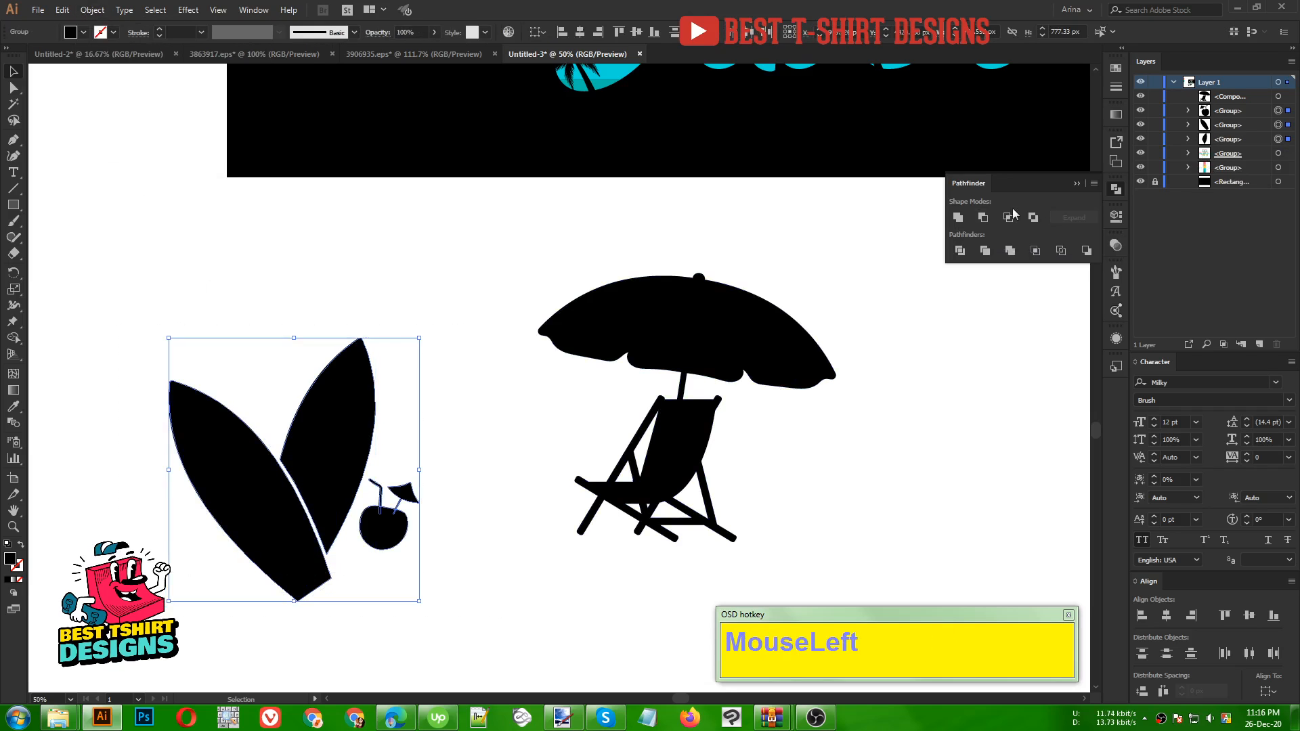
click(958, 217)
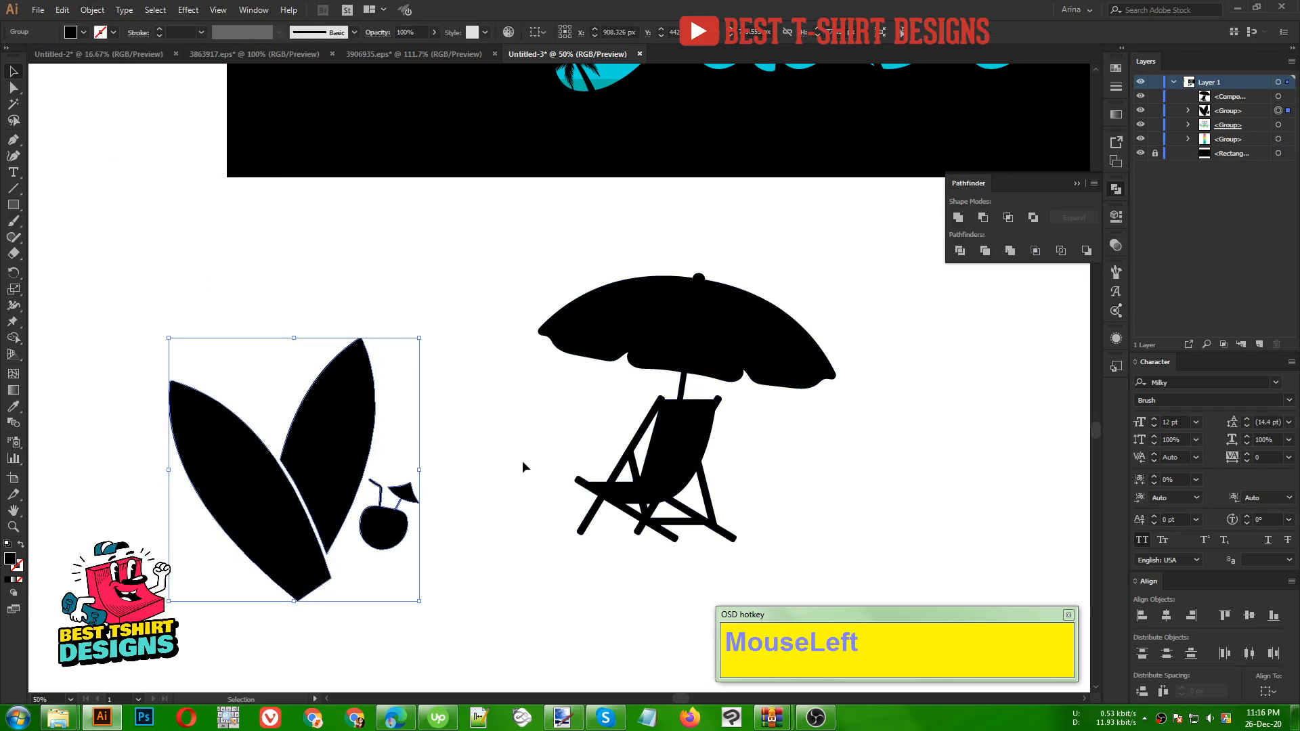
click(482, 472)
Copy the five-colour stripe block next to the surfboards and scale the copy down.
alt+scroll(581, 499, down, 3)
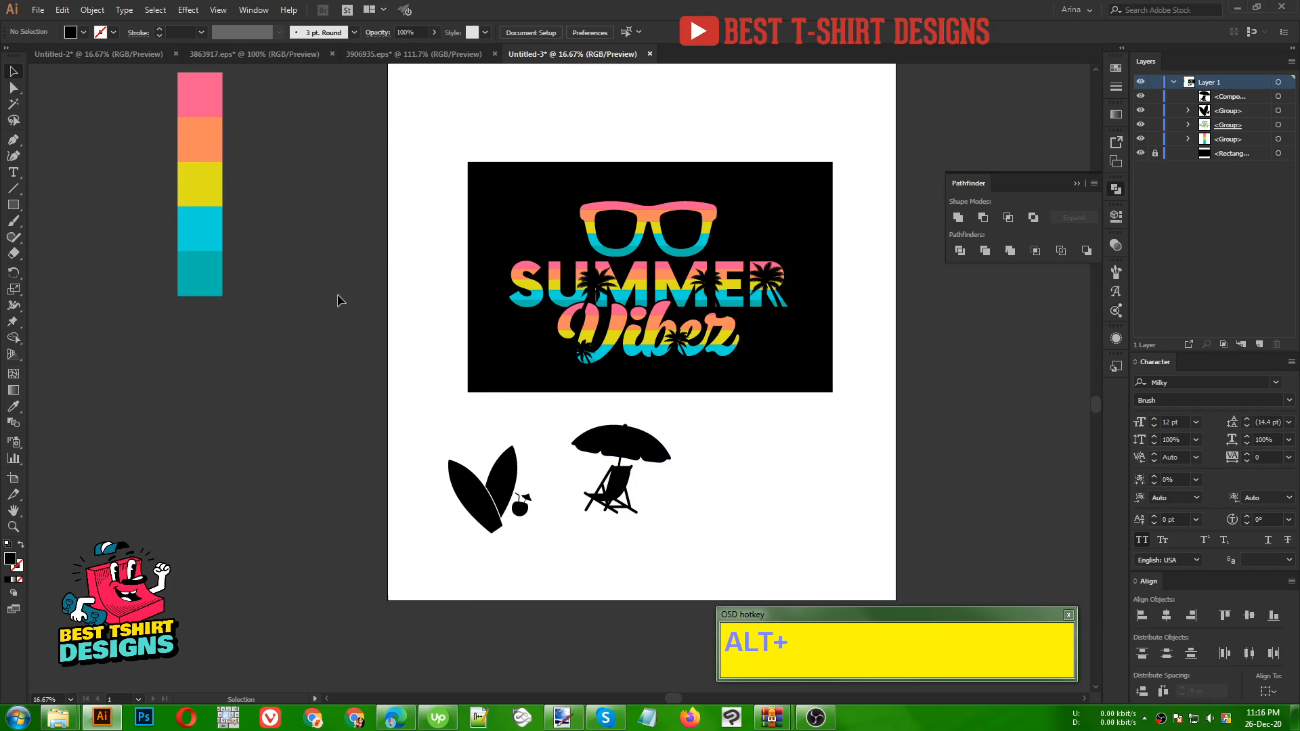
alt+drag(201, 186, 418, 500)
shift+drag(417, 610, 549, 529)
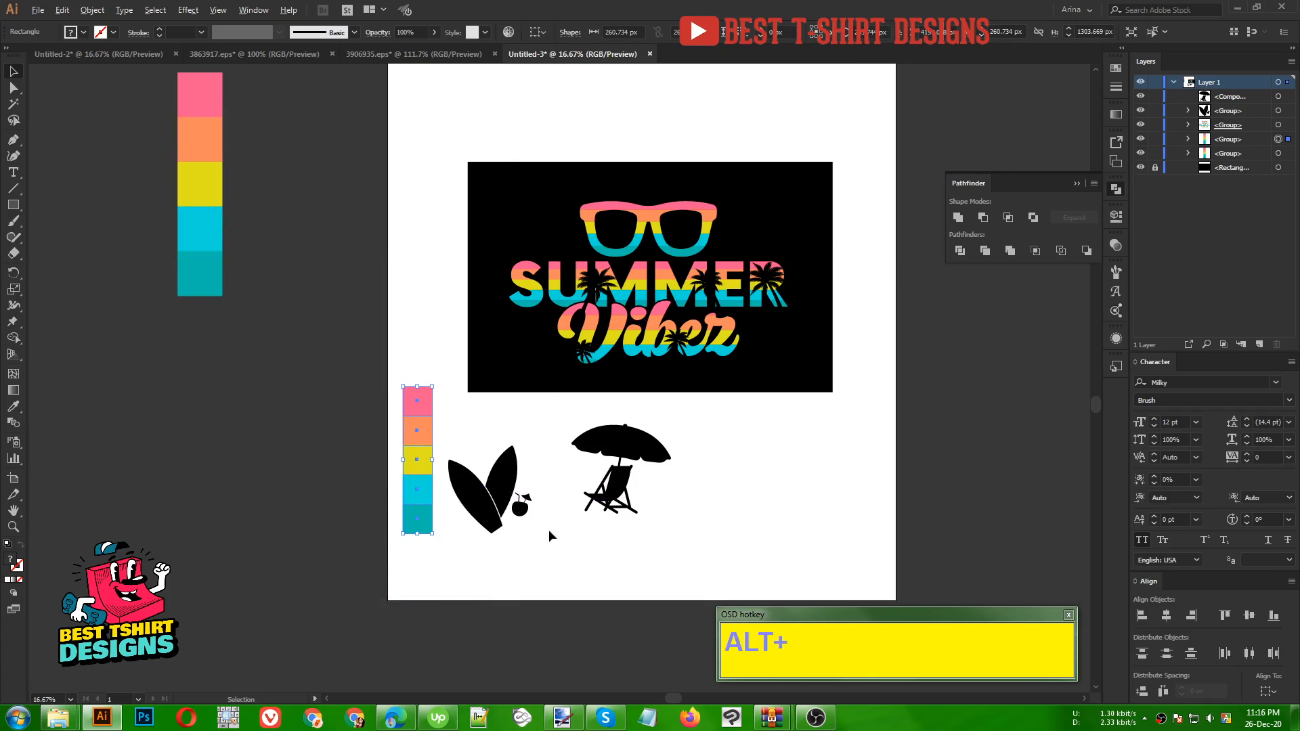
Widen and resize the copied stripes so that they just cover the surfboards and coconut drink from behind.
alt+scroll(548, 524, up, 2)
shift+drag(284, 541, 286, 568)
shift+drag(289, 252, 292, 346)
drag(312, 456, 561, 494)
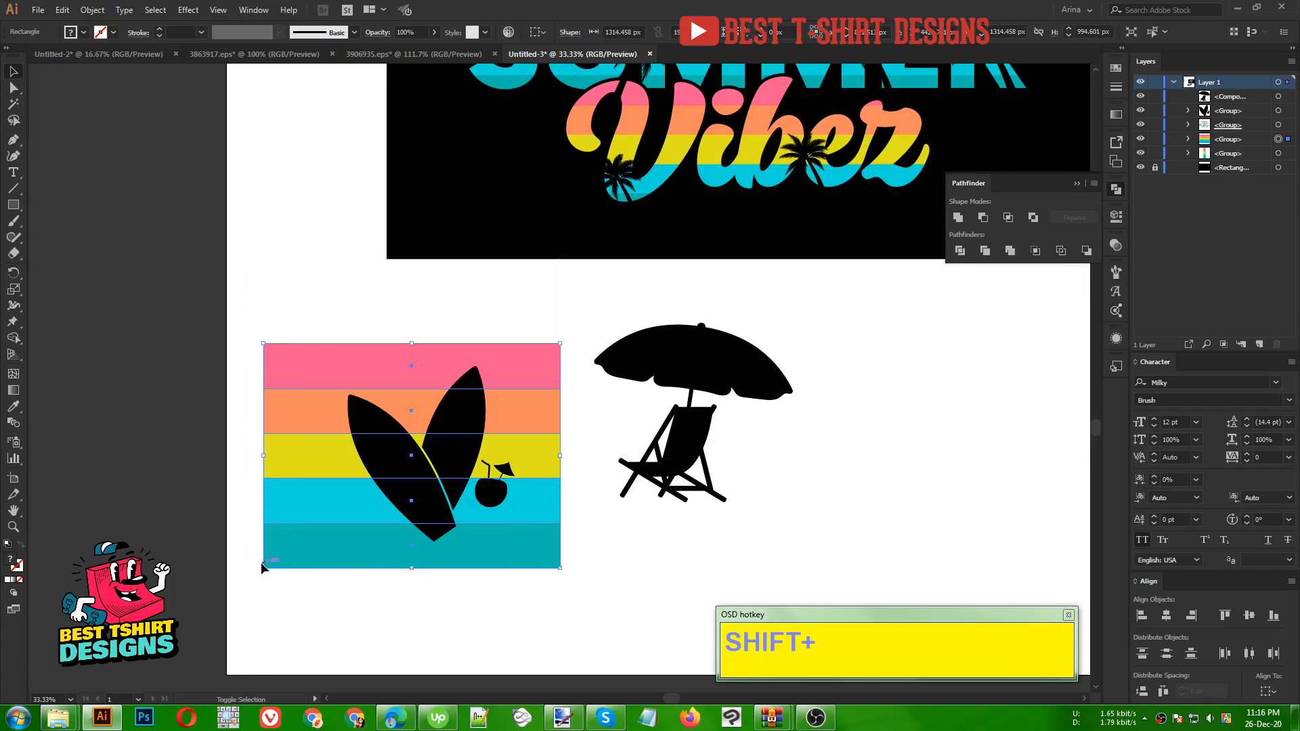
shift+drag(264, 567, 293, 545)
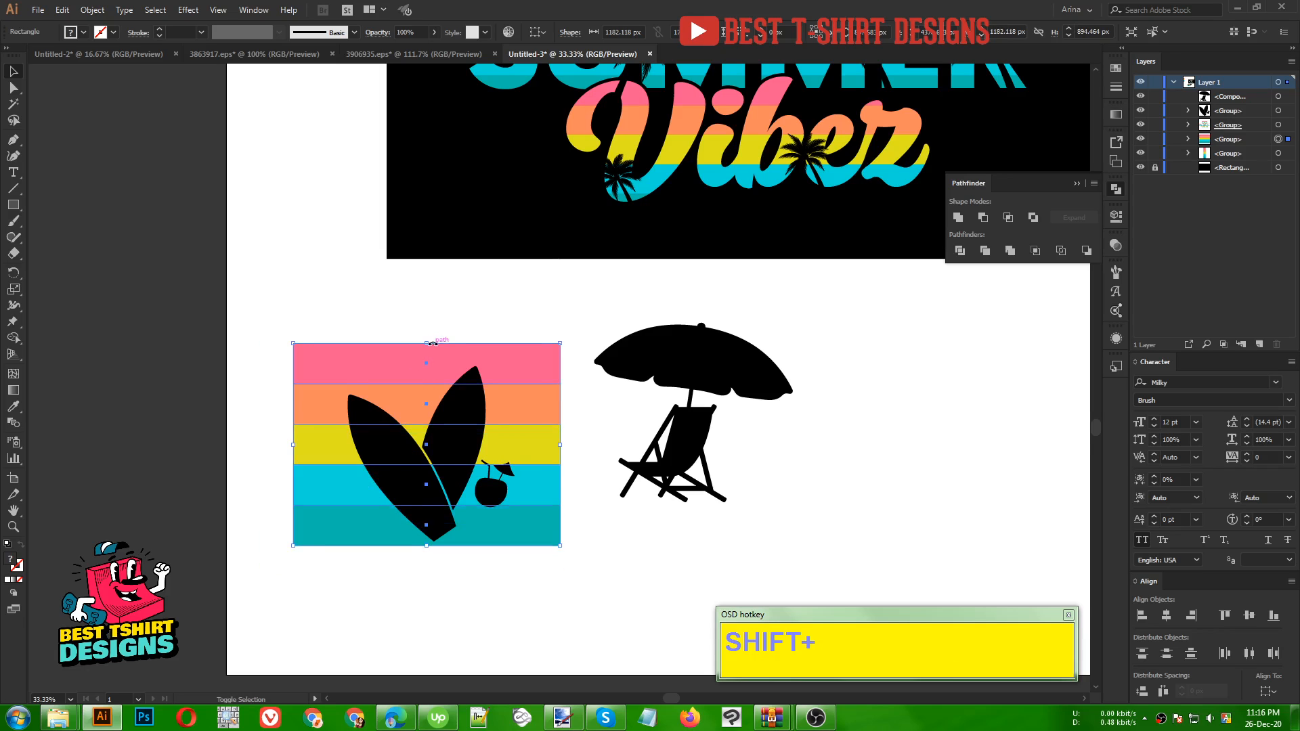
shift+drag(427, 342, 427, 364)
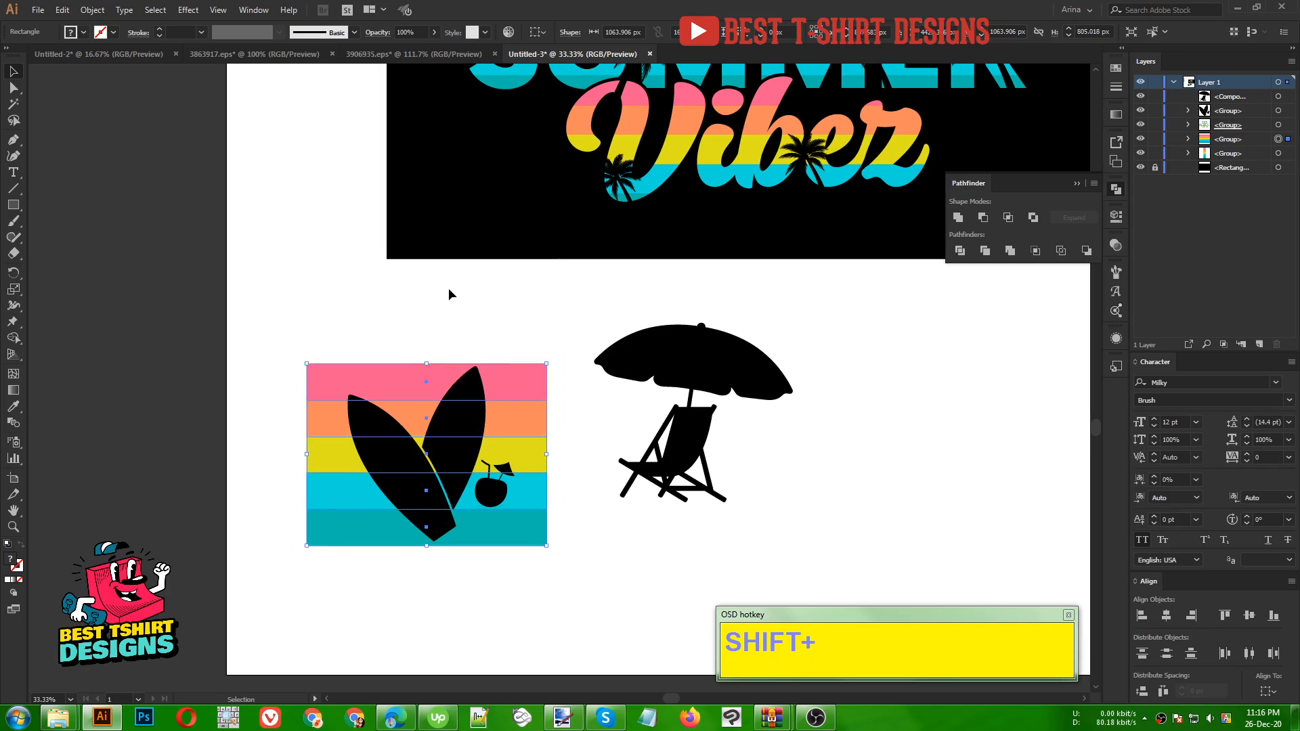
alt+scroll(452, 304, up, 1)
click(474, 344)
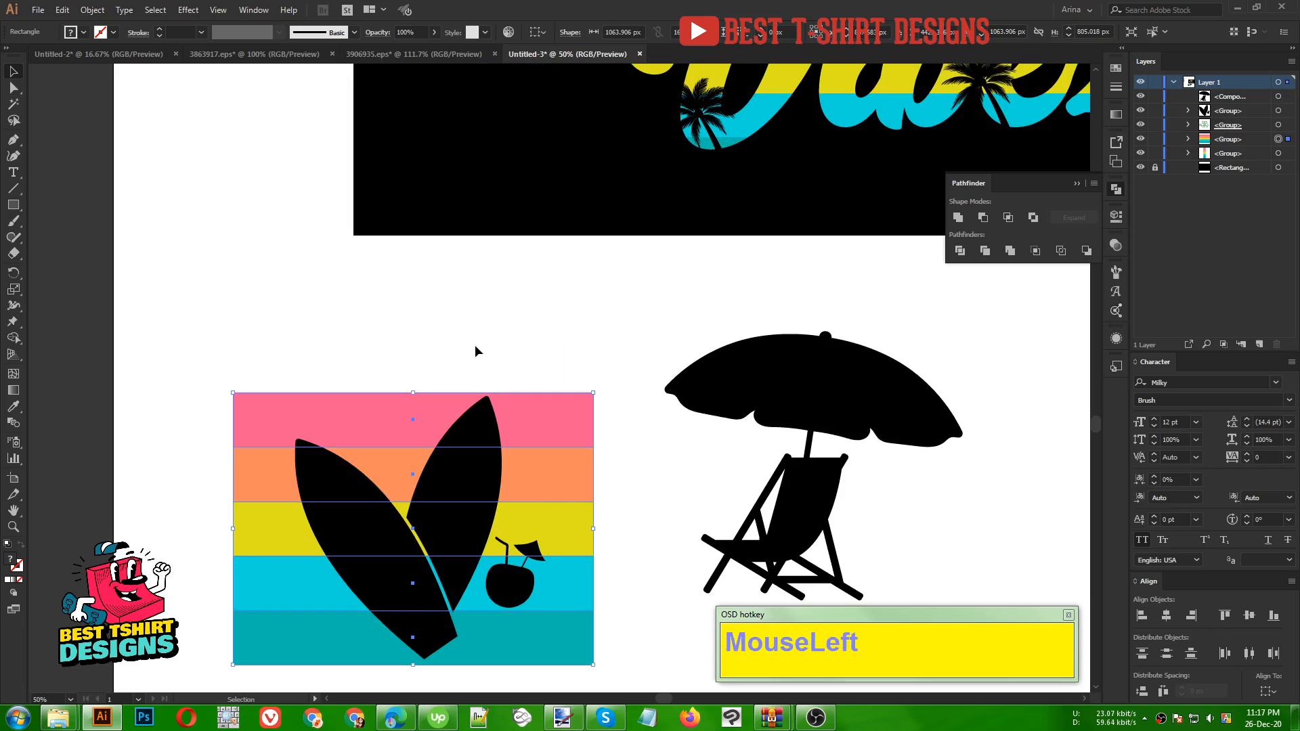
Copy the stripe block behind the umbrella and deck chair and enlarge it to cover the whole silhouette.
alt+scroll(279, 336, down, 1)
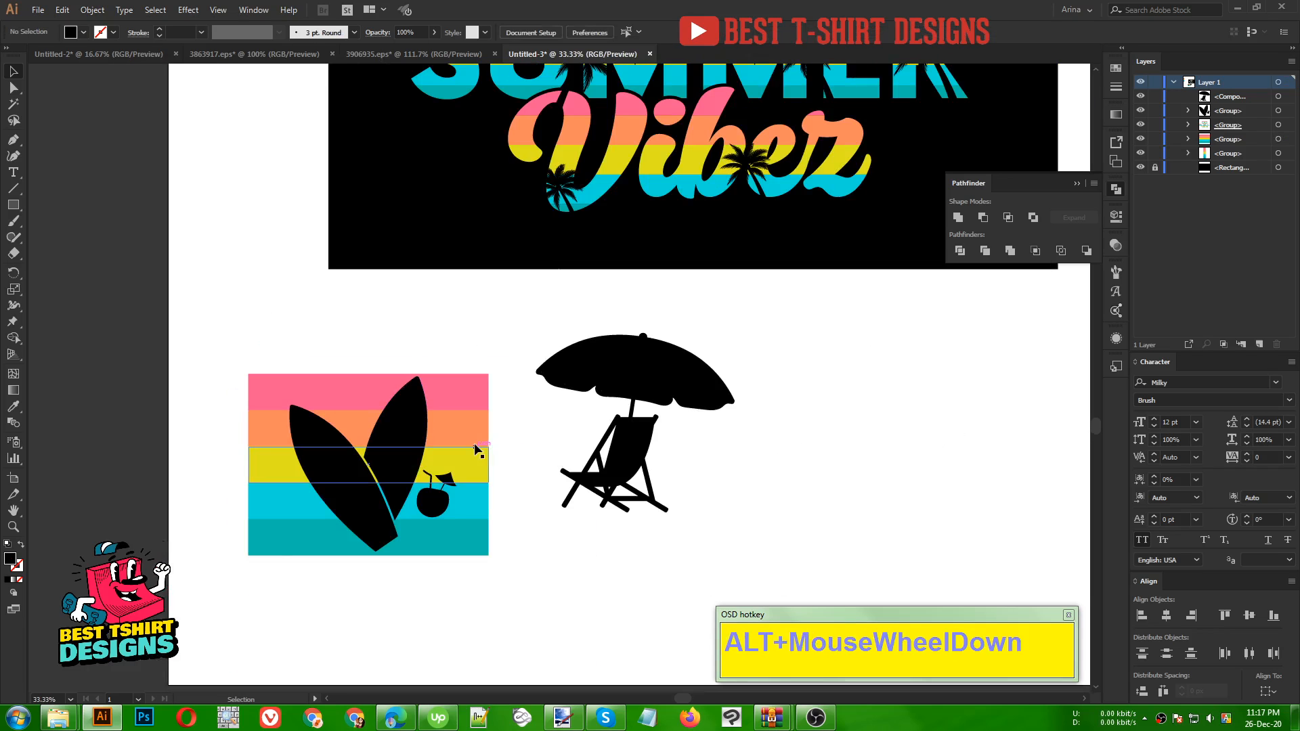
alt+drag(479, 449, 744, 402)
shift+drag(756, 508, 770, 520)
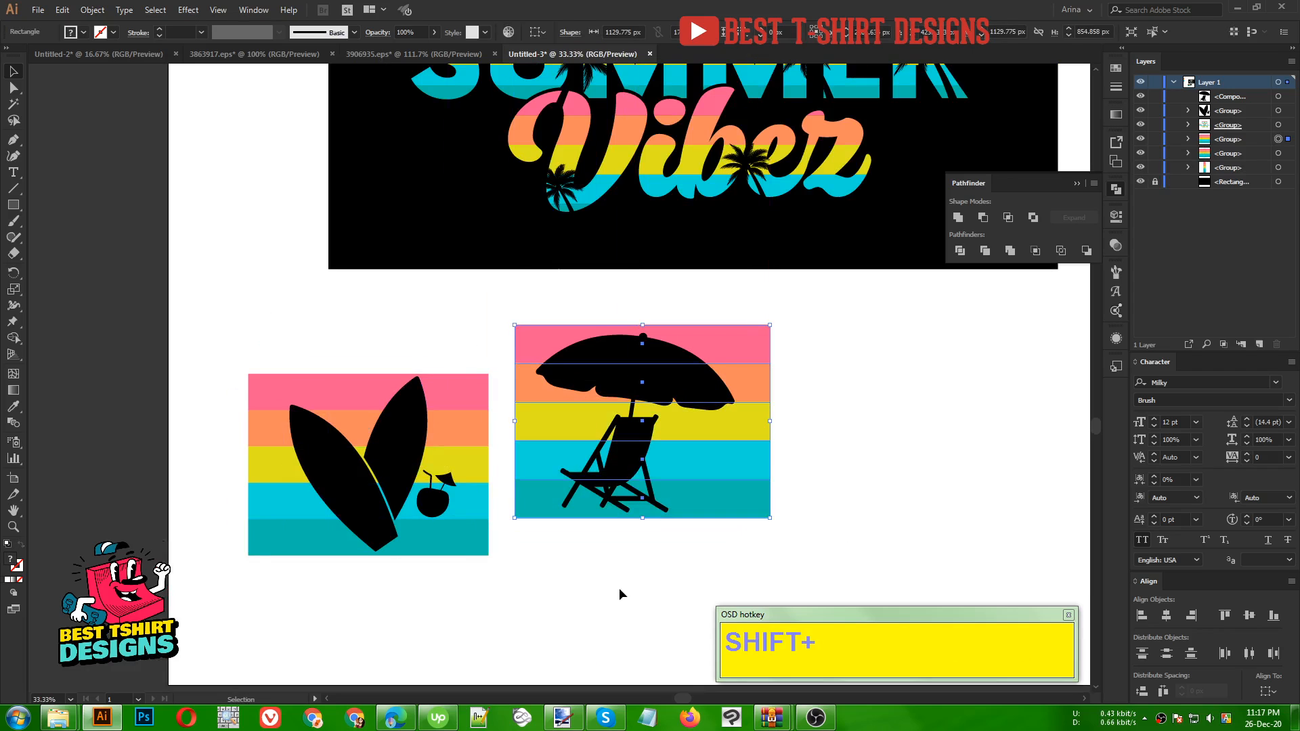
click(616, 587)
Remove all stripe areas outside the surfboards and coconut drink with Shape Builder, including the gap between boards and around the straw.
alt+scroll(601, 577, up, 1)
drag(144, 233, 360, 576)
key(shift+m)
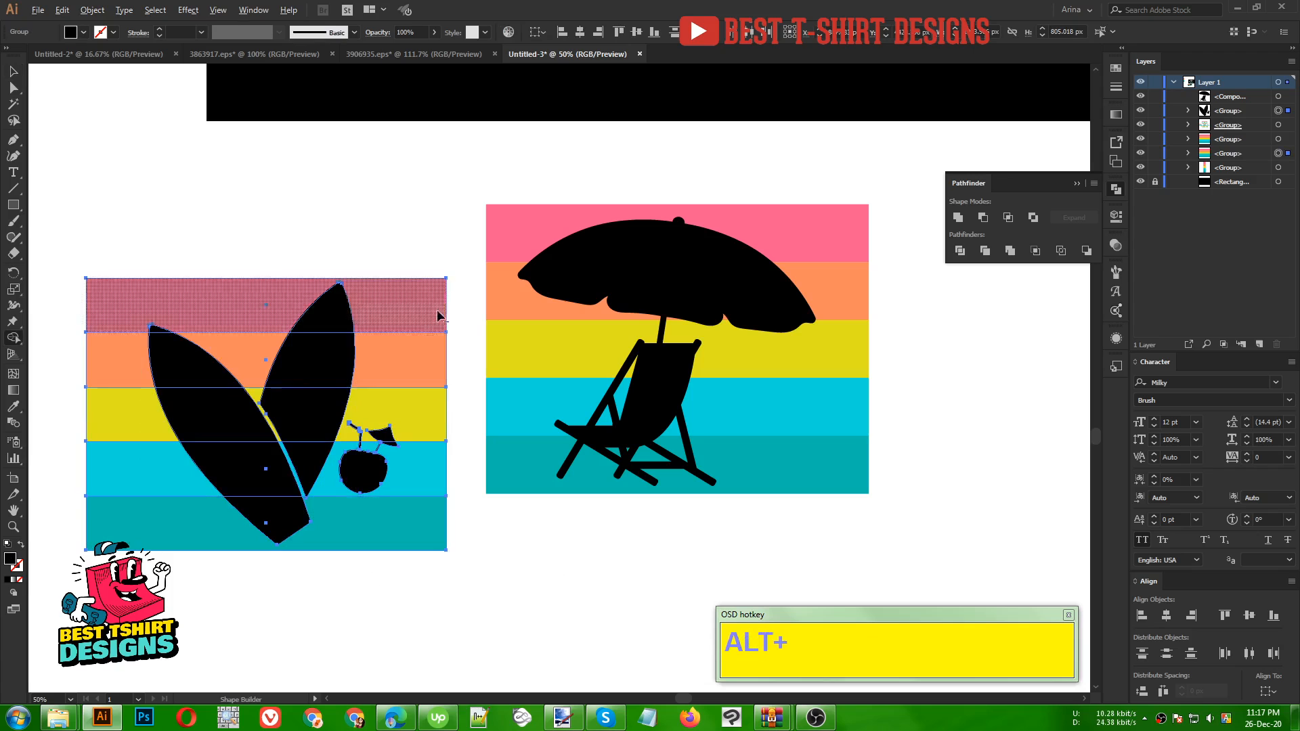
mouse_move(422, 260)
alt+mouse_down()
mouse_move(444, 467)
mouse_move(438, 580)
mouse_move(354, 602)
alt+mouse_up()
mouse_move(119, 297)
alt+mouse_down()
mouse_move(168, 602)
mouse_move(203, 550)
alt+mouse_up()
alt+scroll(261, 437, up, 2)
alt+drag(215, 199, 271, 437)
alt+scroll(317, 467, up, 2)
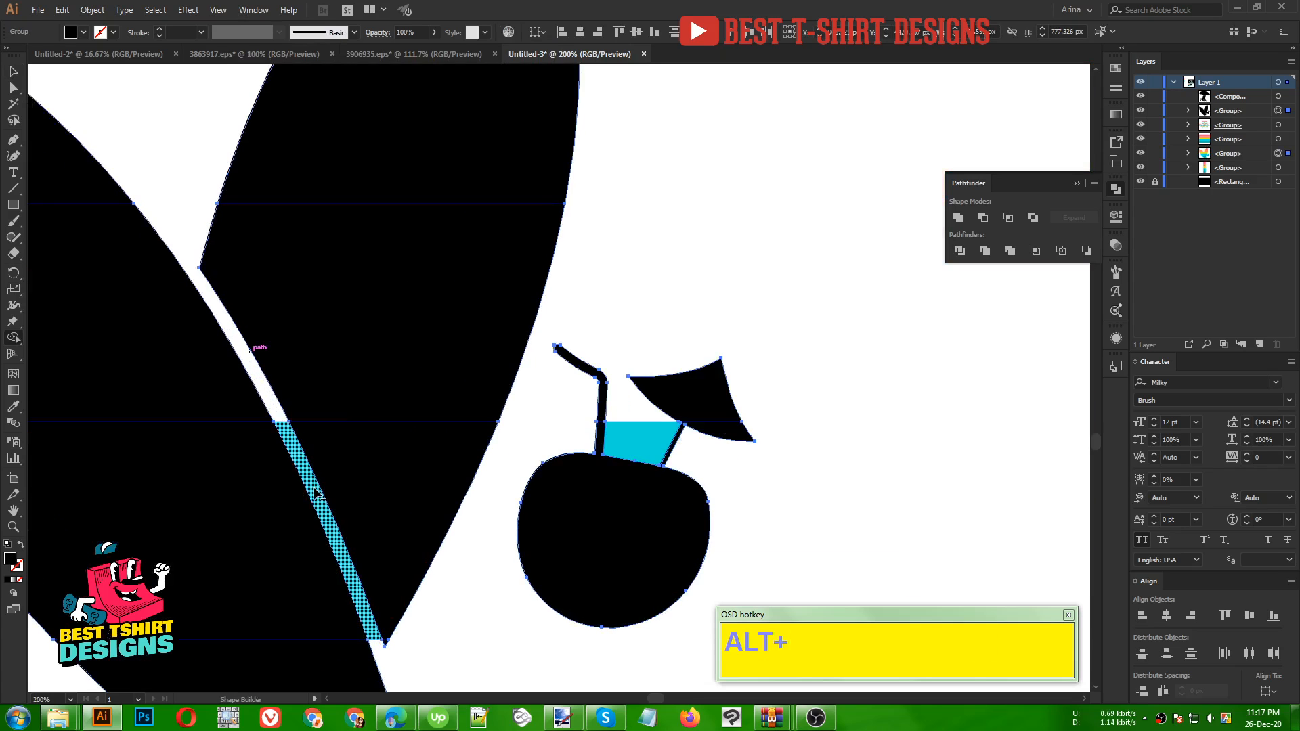
alt+click(371, 547)
alt+click(643, 443)
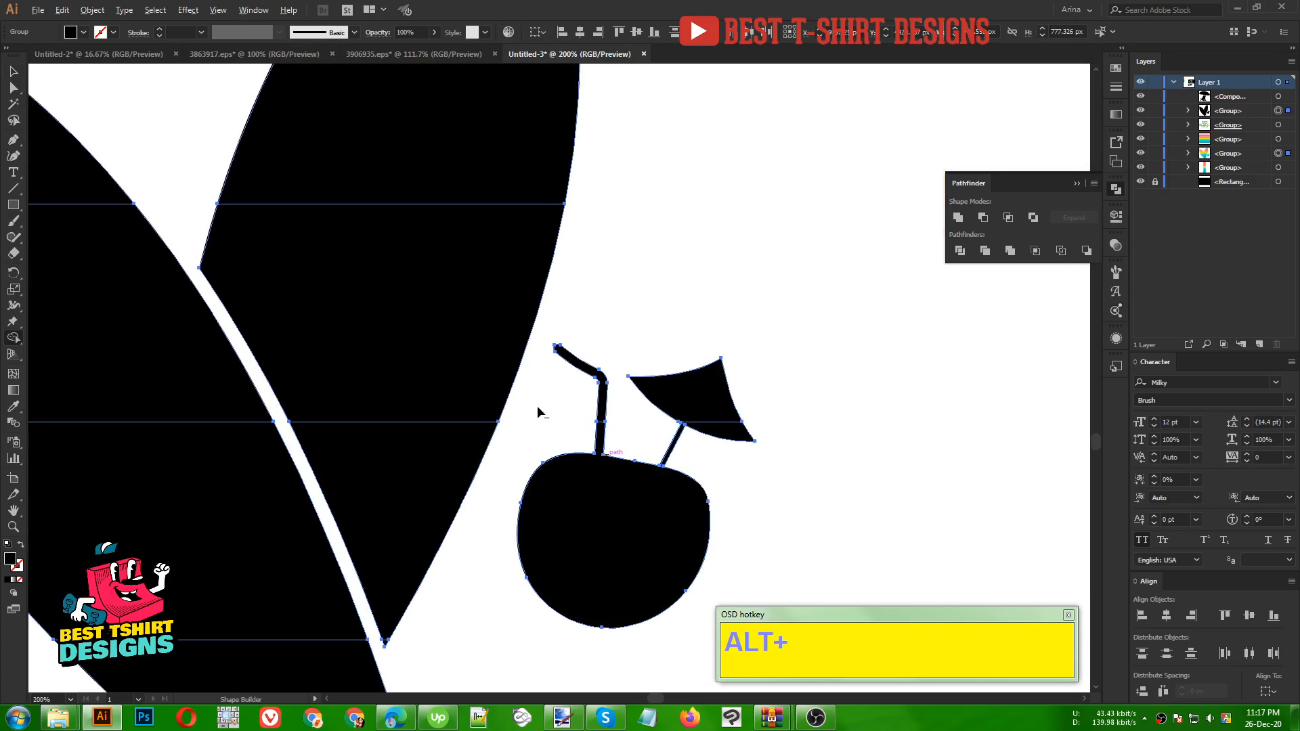
Move the black surfboard and coconut silhouette off the striped version and delete it.
alt+scroll(496, 405, down, 5)
key(v)
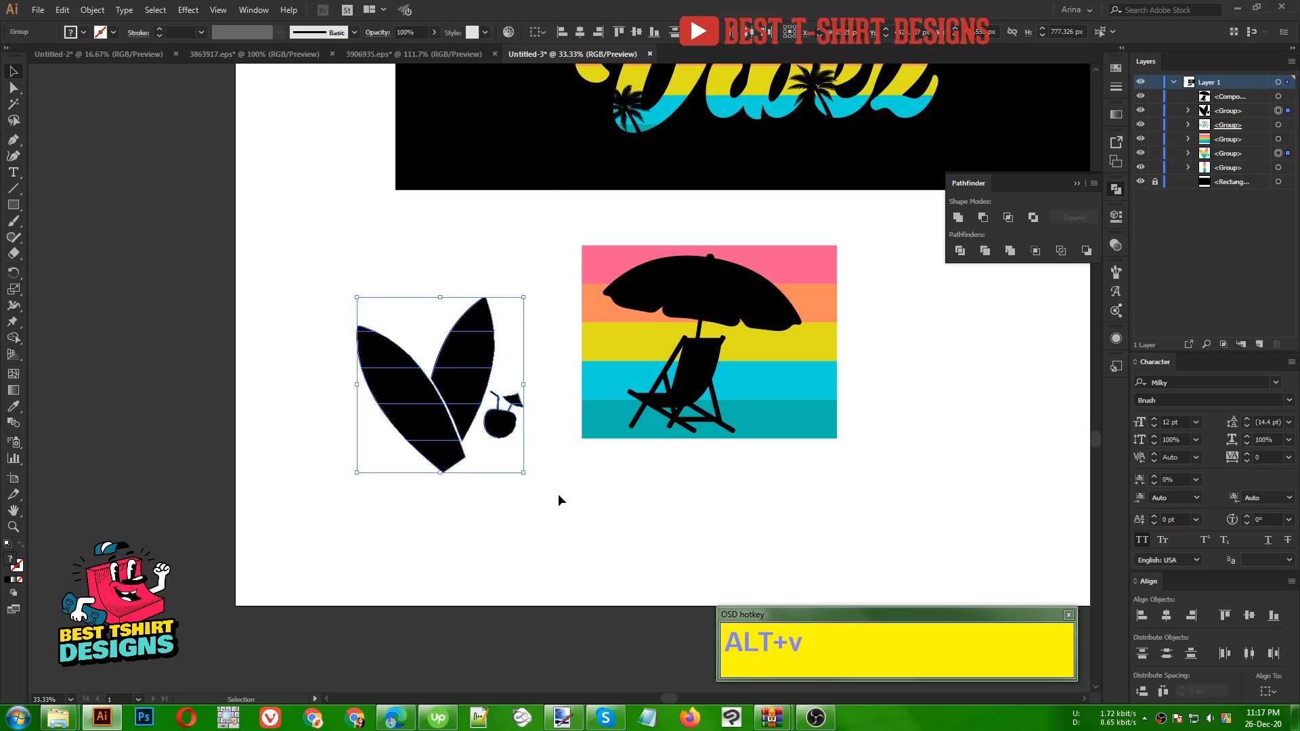
click(507, 426)
drag(507, 425, 252, 446)
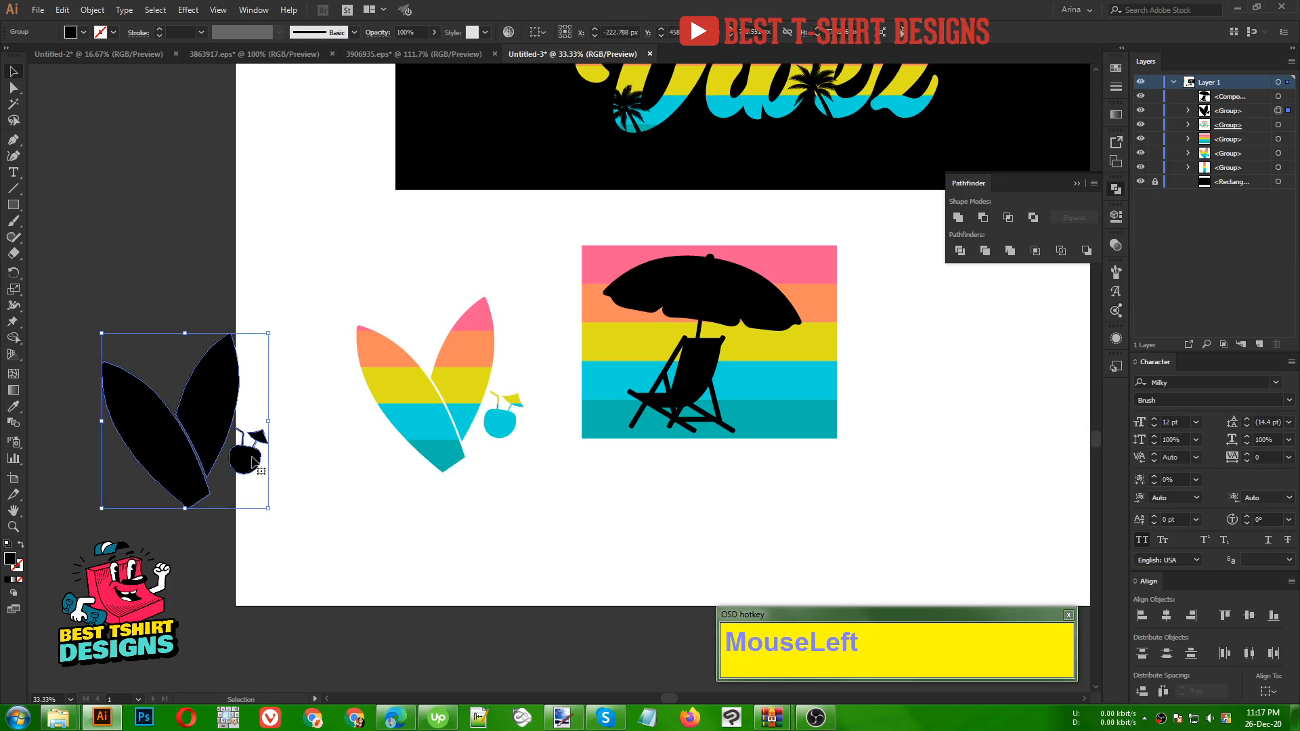
key(Delete)
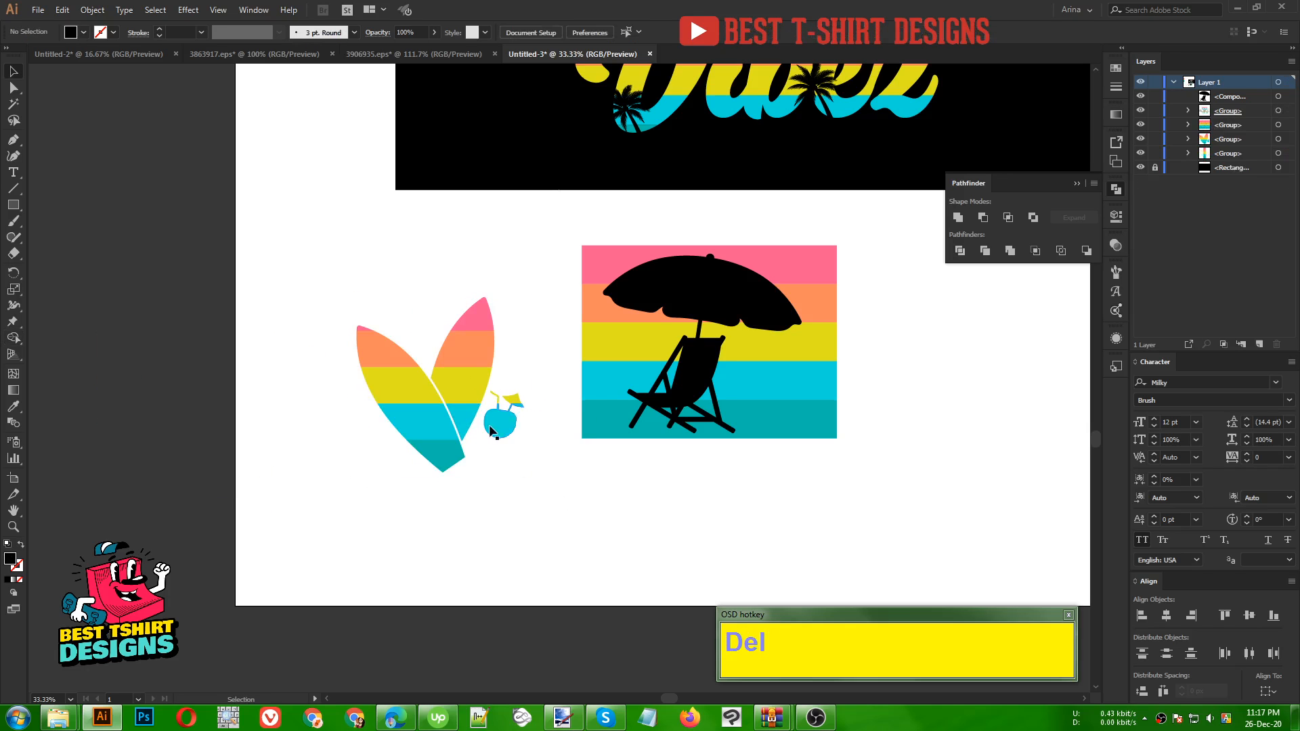
Remove the stripe areas outside the umbrella and deck chair silhouette with Shape Builder.
alt+scroll(820, 356, up, 1)
drag(922, 425, 586, 242)
key(shift+m)
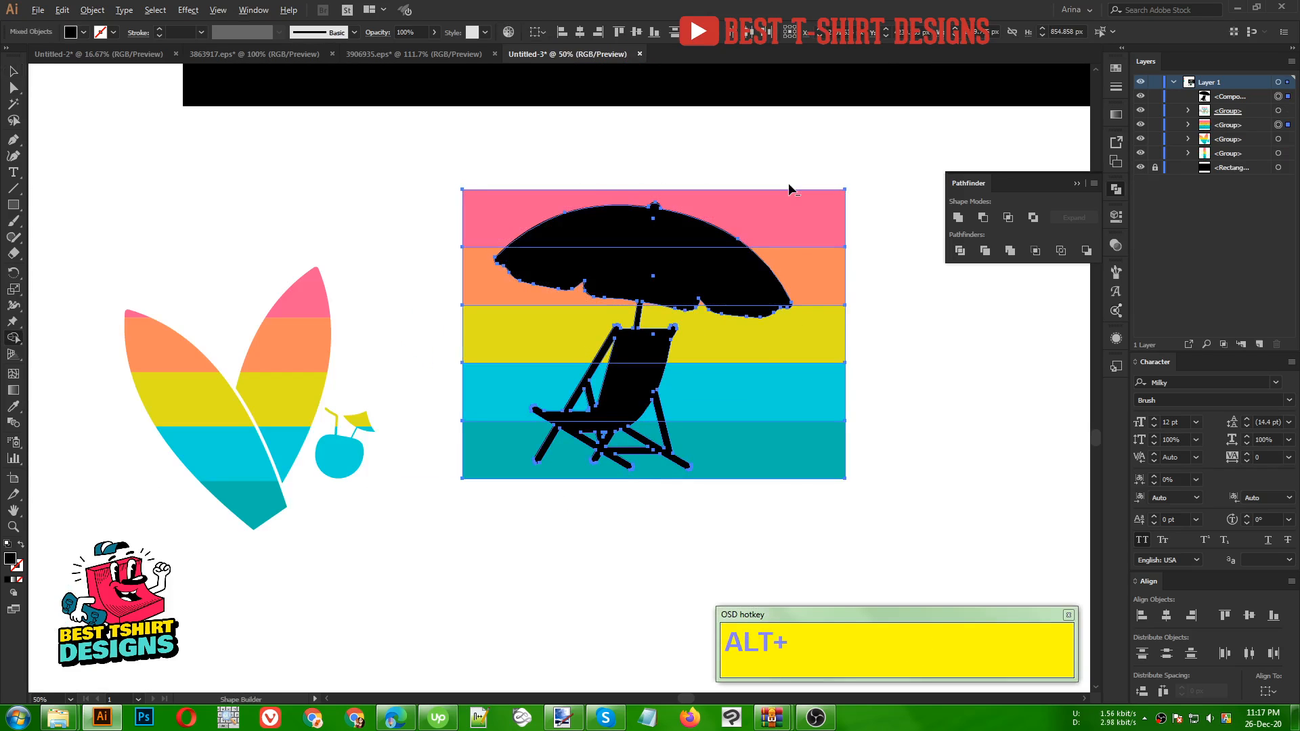
mouse_move(789, 185)
mouse_down()
mouse_move(809, 337)
mouse_move(765, 516)
mouse_up()
mouse_move(479, 122)
mouse_down()
mouse_move(472, 304)
mouse_move(491, 465)
mouse_up()
Remove the leftover yellow, cyan and teal stripe pieces from the gaps in the deck chair frame.
alt+scroll(630, 395, up, 3)
alt+click(690, 499)
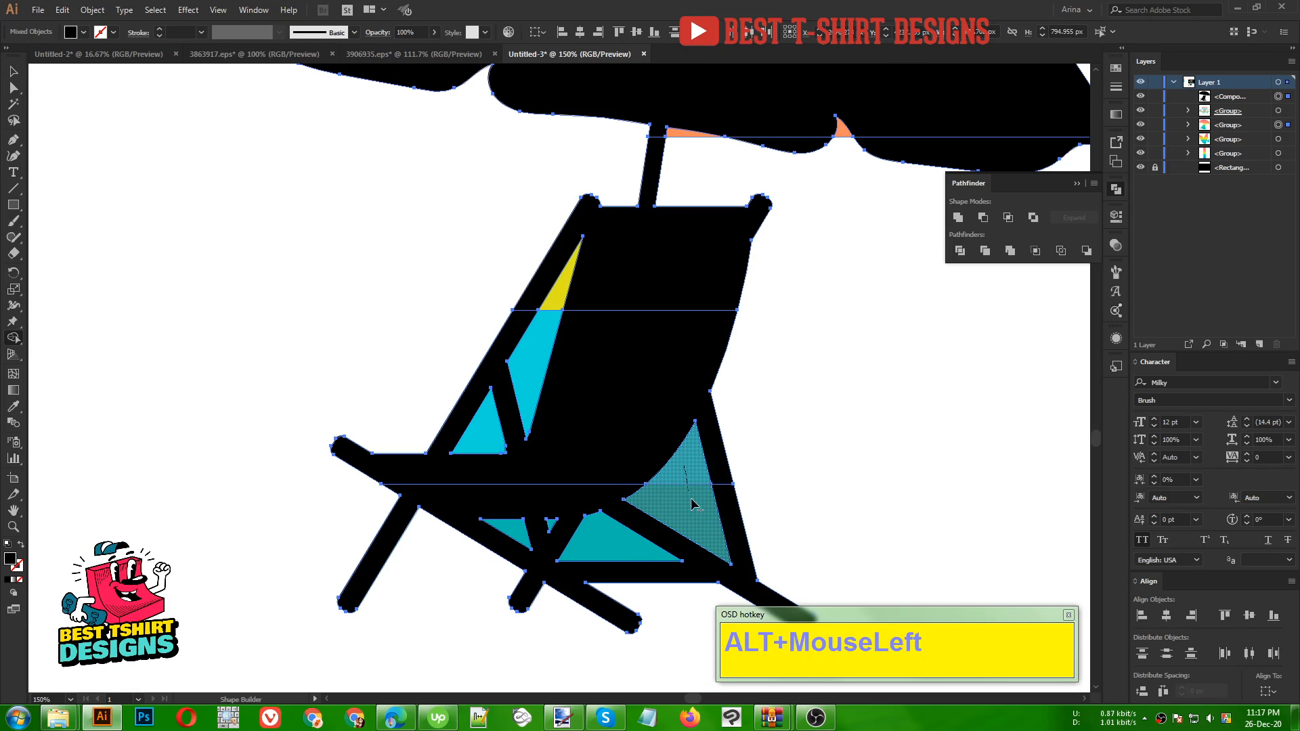
alt+click(565, 545)
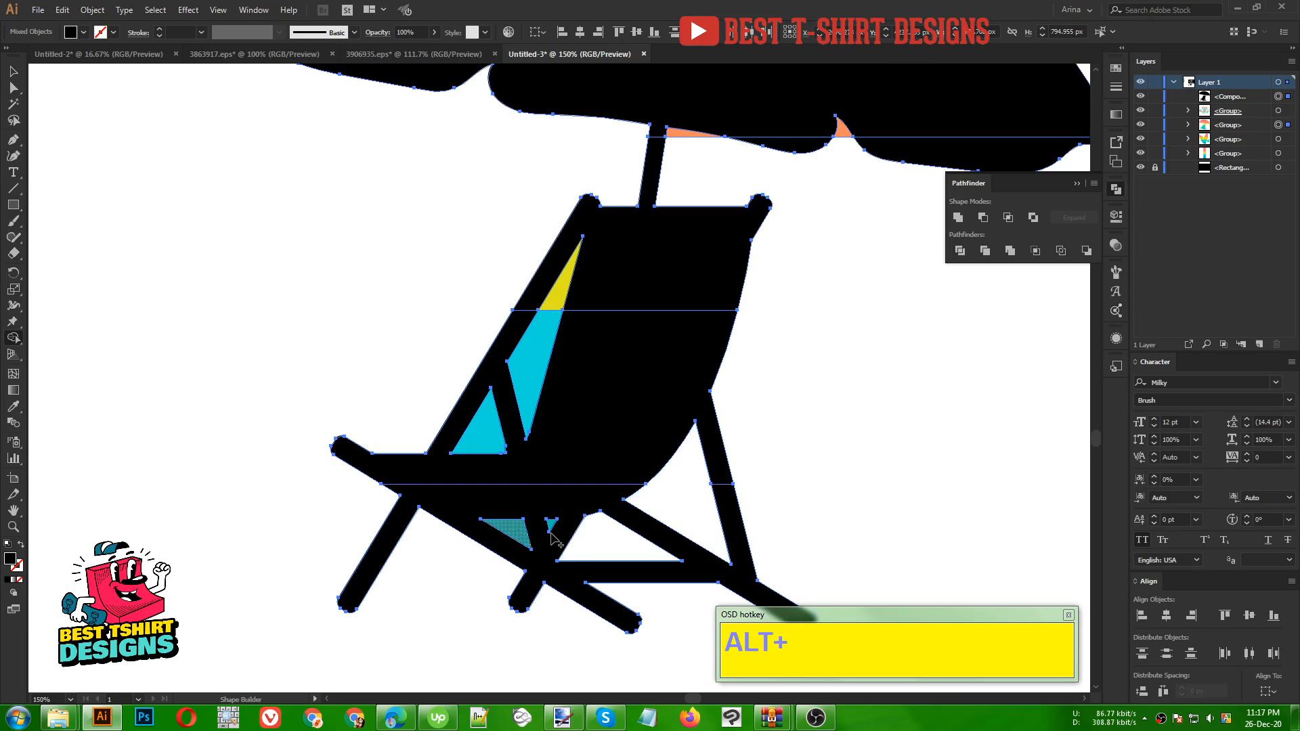
alt+scroll(551, 538, up, 3)
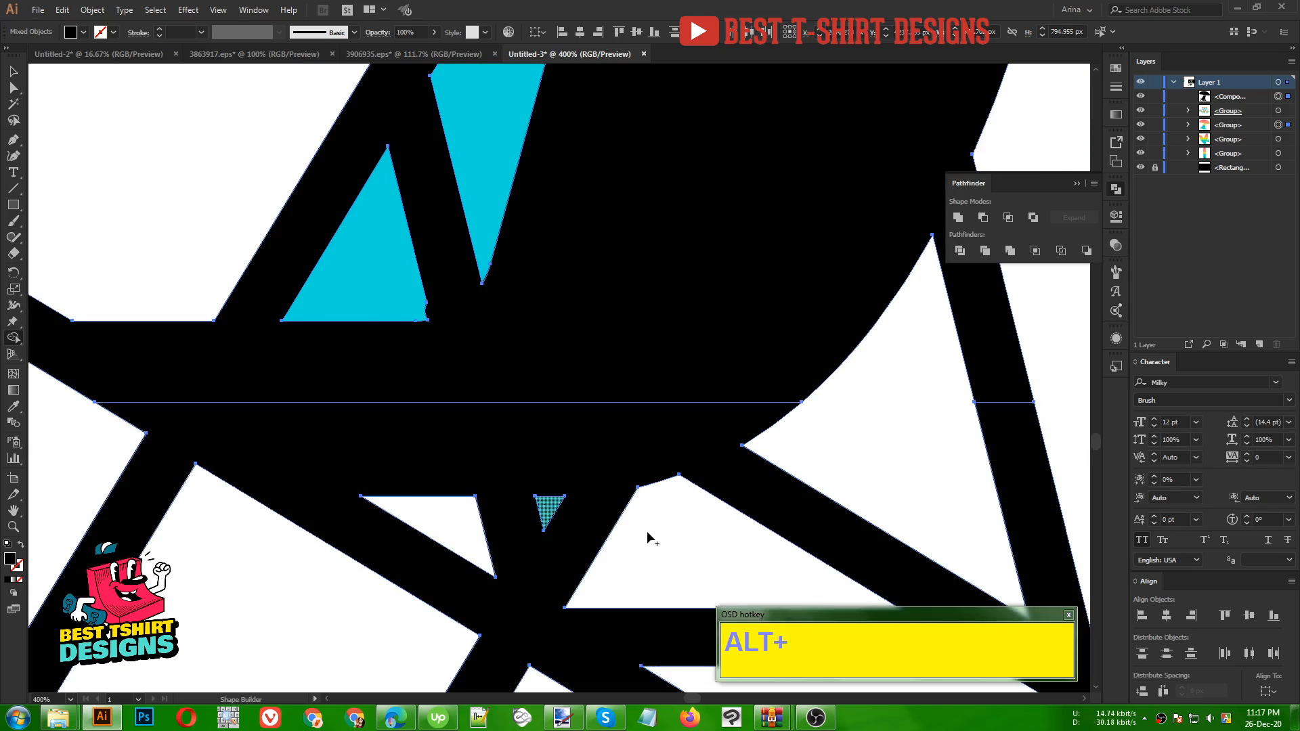
alt+scroll(545, 517, down, 1)
alt+click(437, 342)
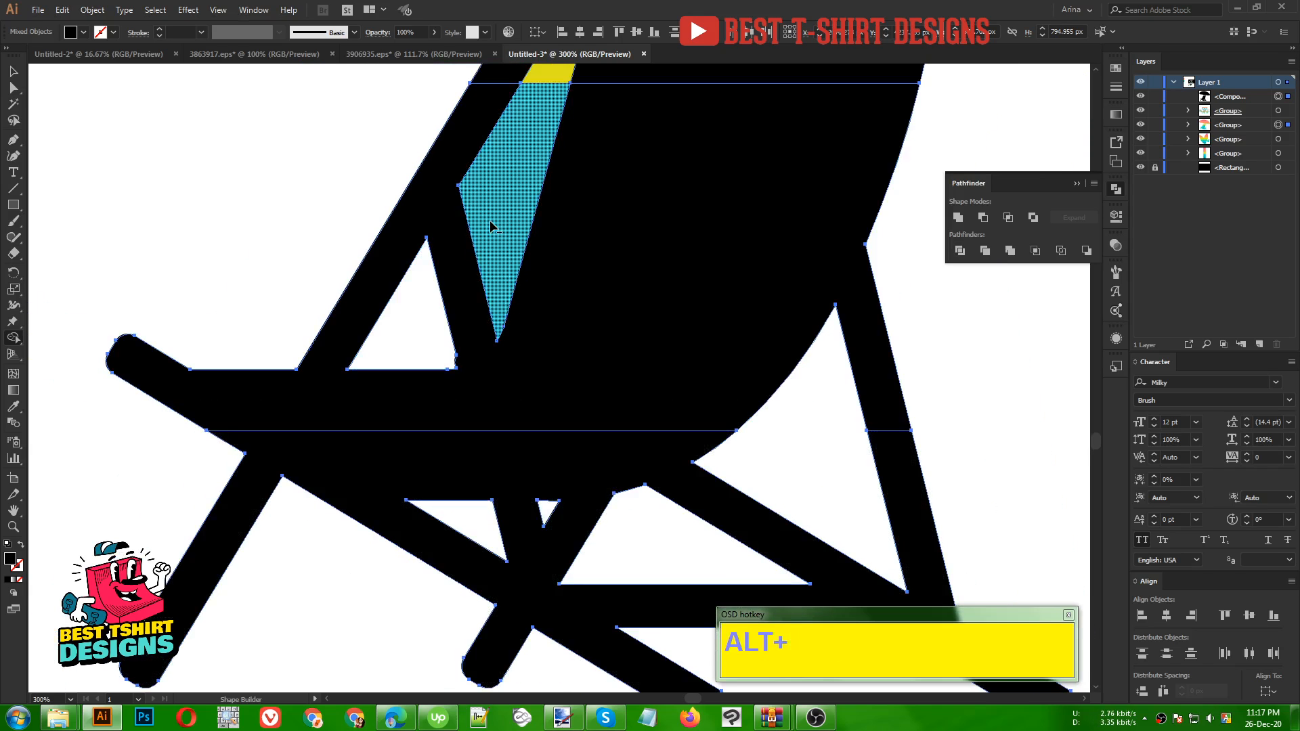
scroll(481, 435, up, 3)
drag(526, 231, 545, 197)
alt+scroll(474, 326, down, 1)
alt+scroll(458, 329, down, 3)
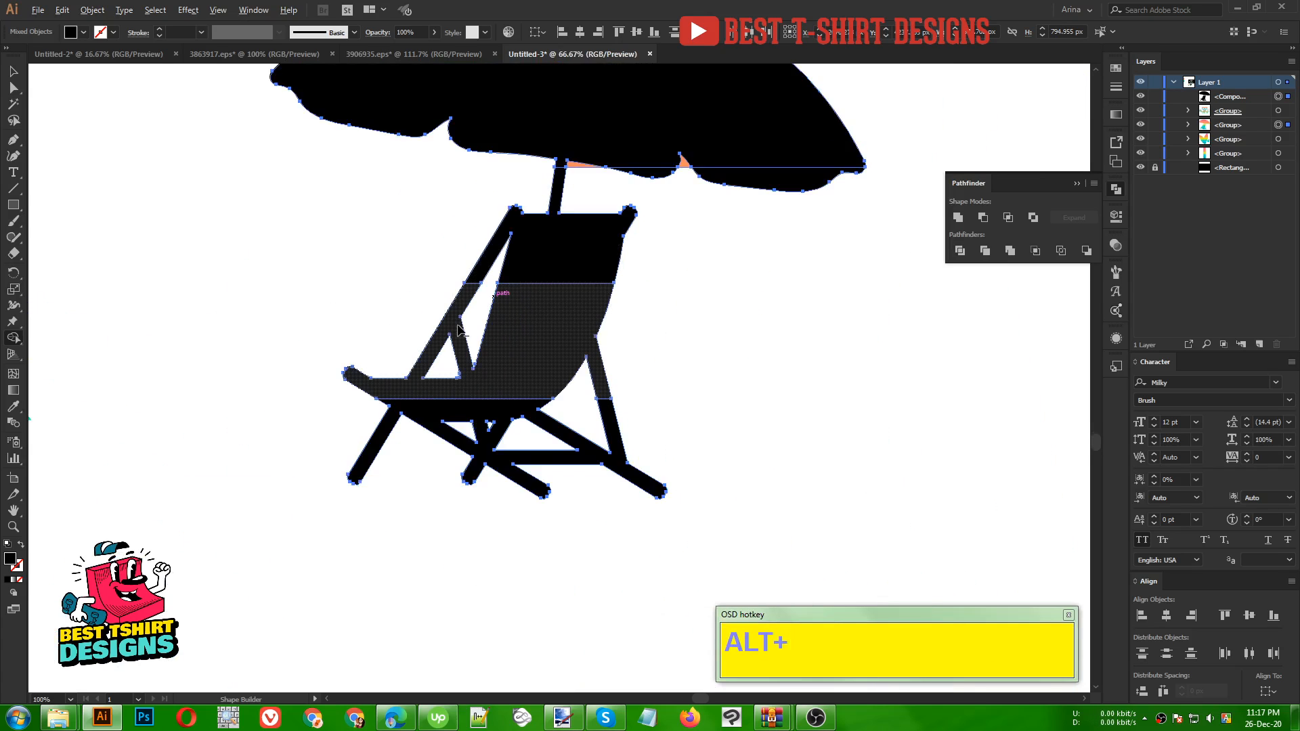
Remove the two leftover orange slivers along the umbrella's lower edge, beside the pole and in the scallop notch.
alt+scroll(607, 289, up, 5)
alt+click(572, 285)
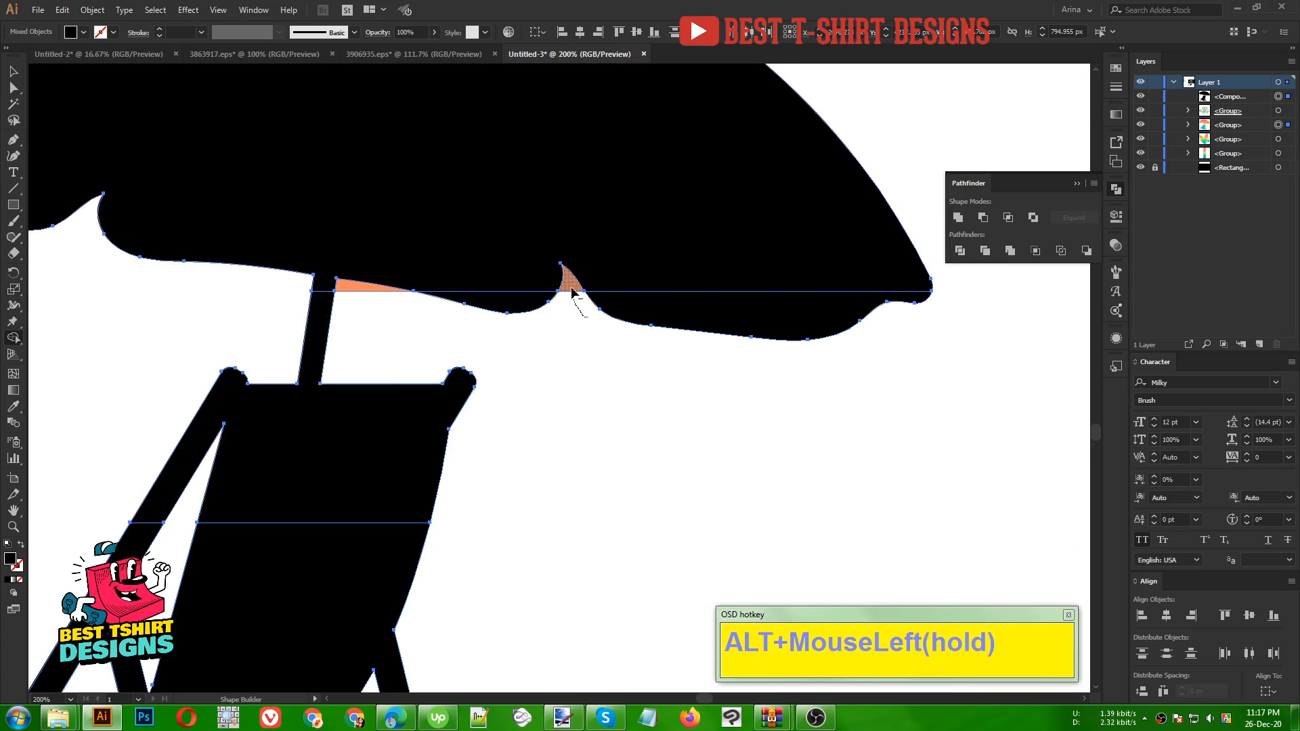
alt+click(352, 290)
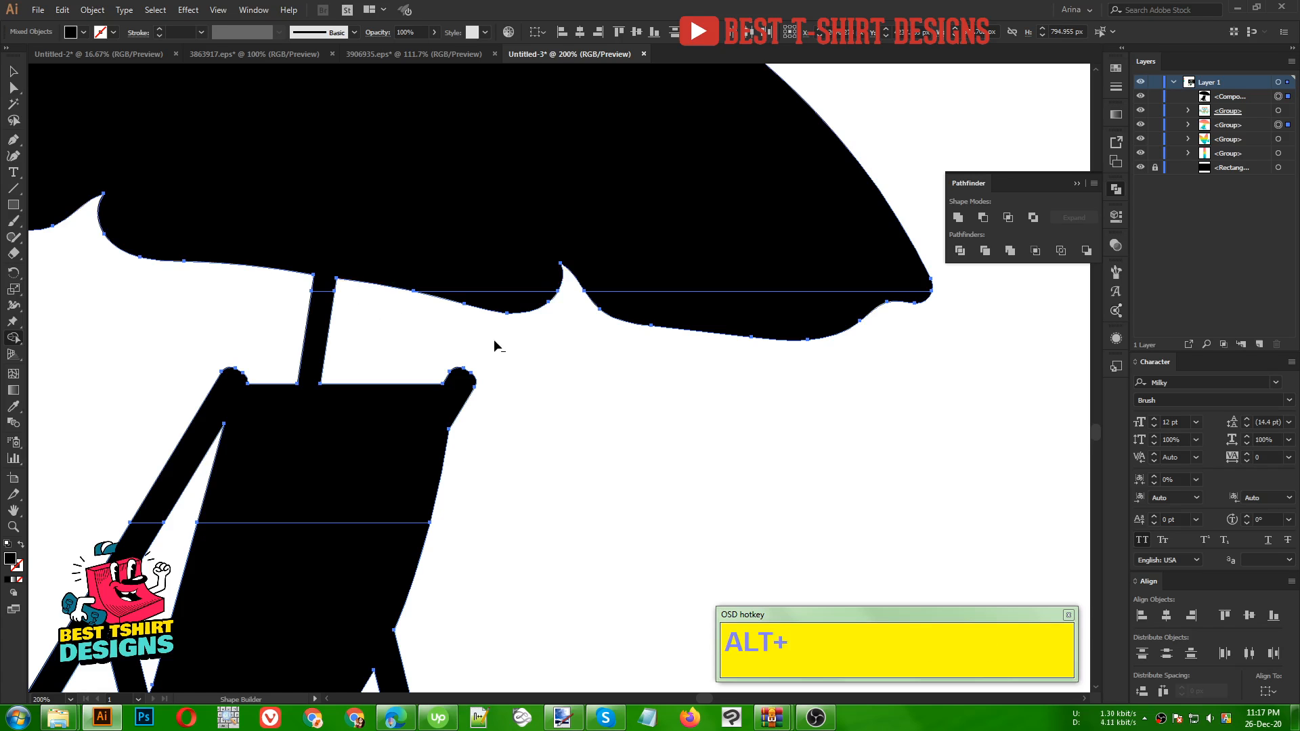
alt+scroll(511, 345, down, 4)
Move the black umbrella and deck chair silhouette off the striped version and delete it.
key(v)
click(626, 381)
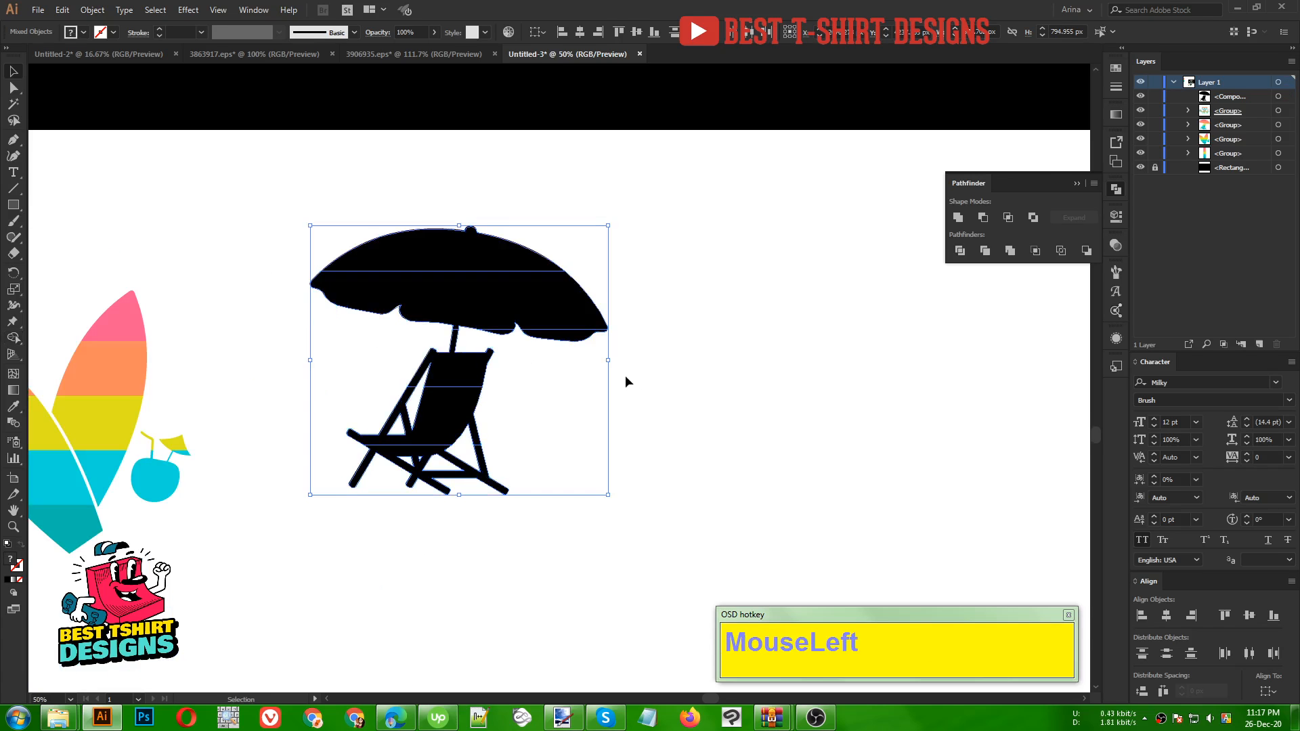
drag(473, 399, 804, 411)
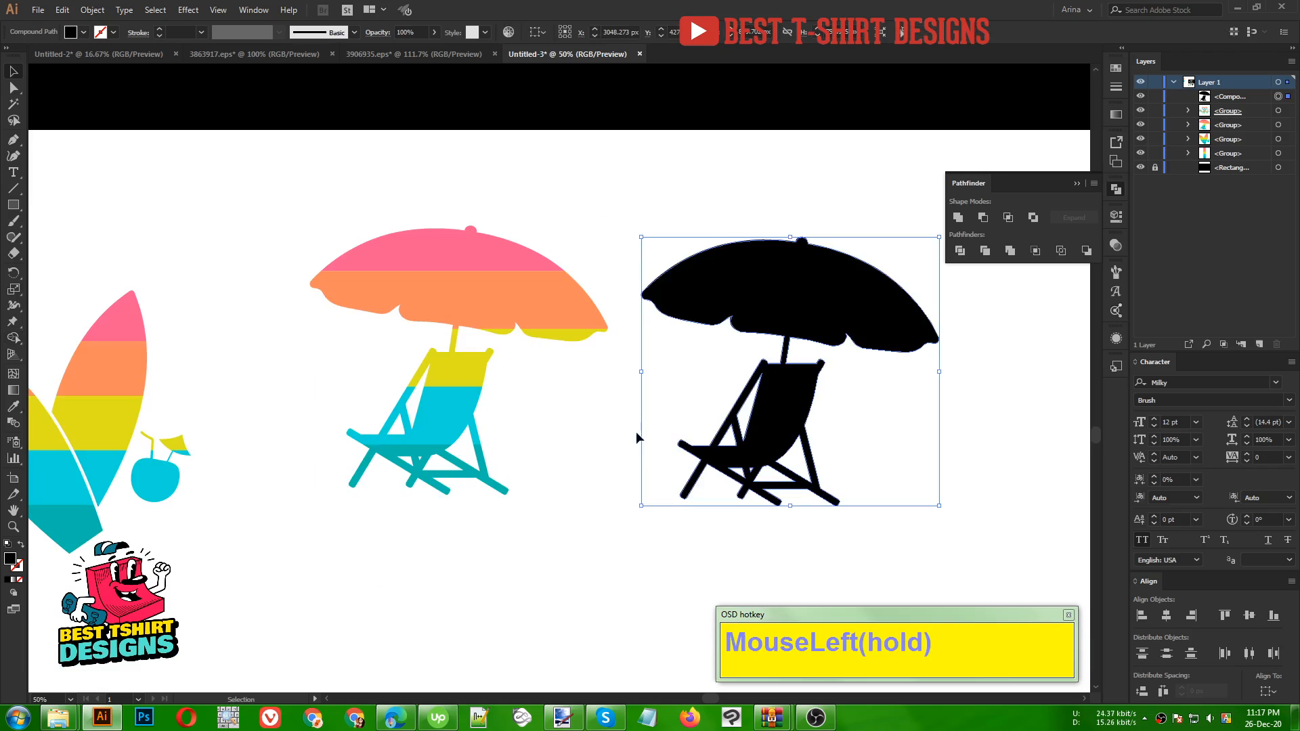
key(Delete)
alt+scroll(713, 432, down, 3)
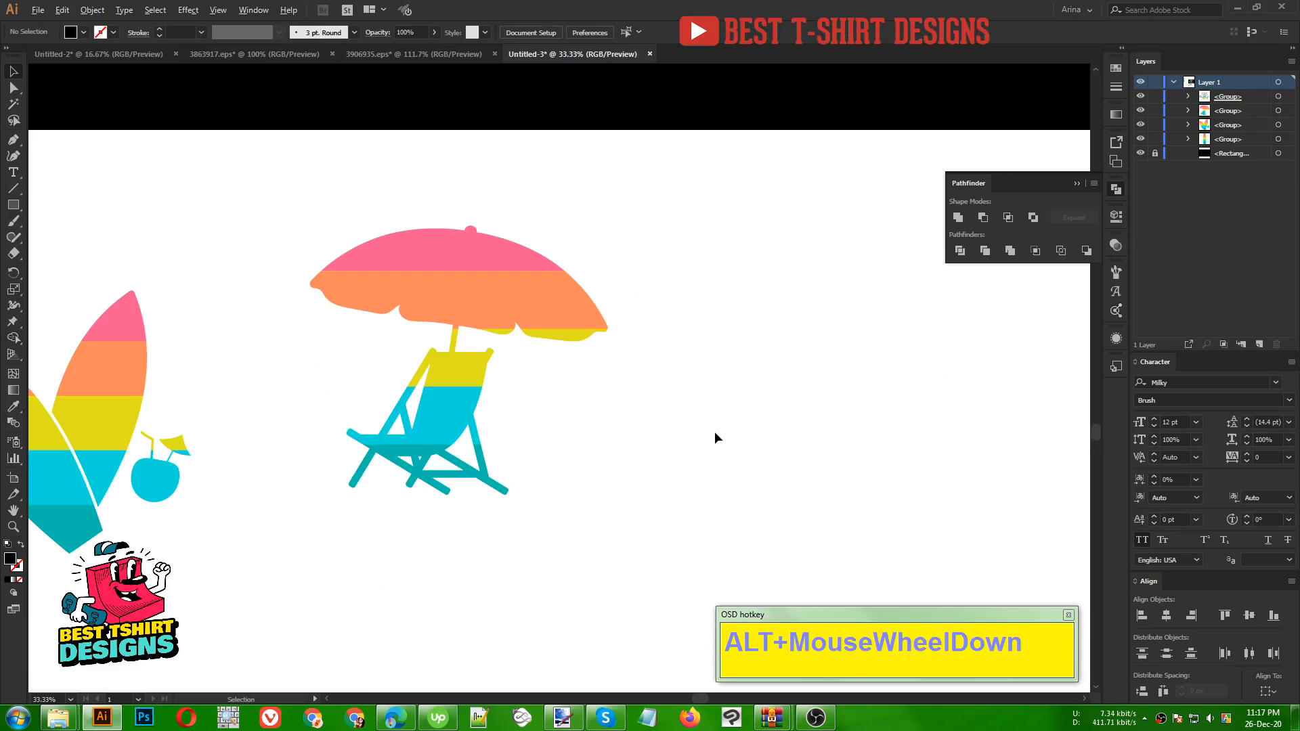
Scale the striped umbrella and deck chair group down proportionally to about half its size.
scroll(713, 432, up, 1)
scroll(714, 432, up, 1)
click(649, 511)
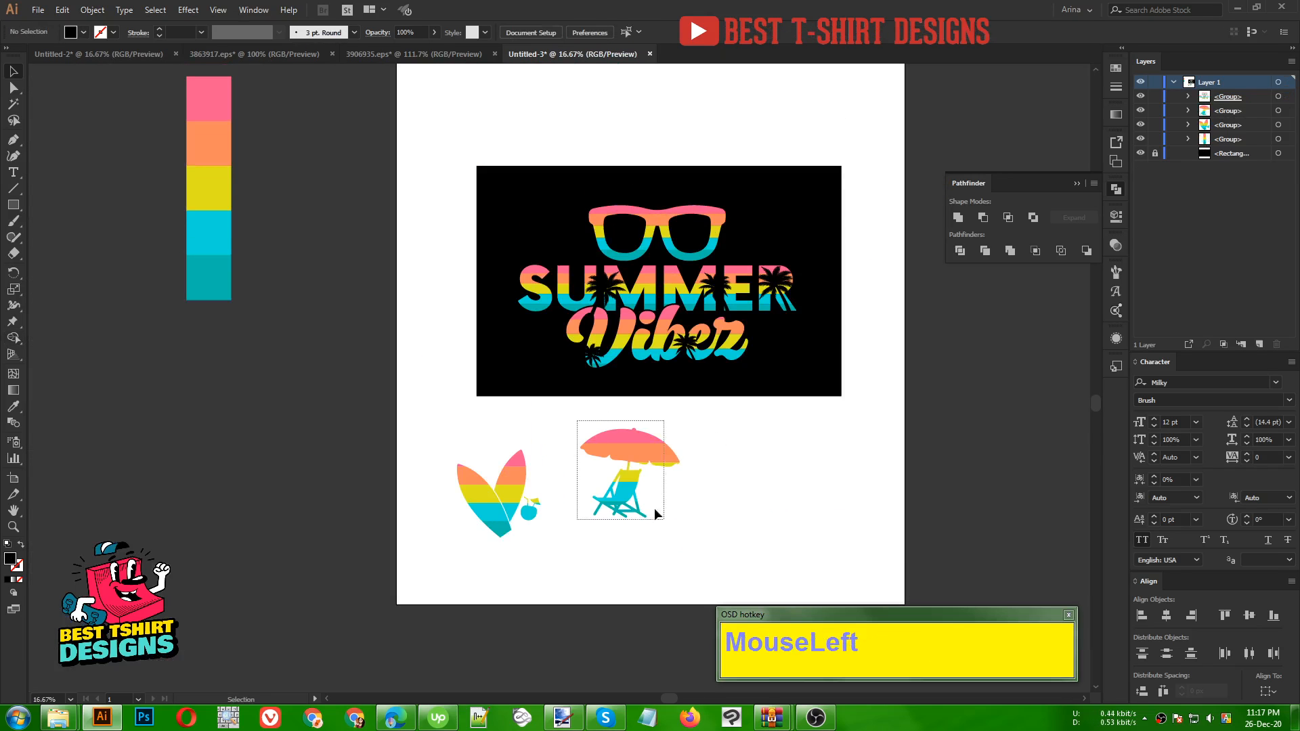
alt+scroll(684, 502, up, 1)
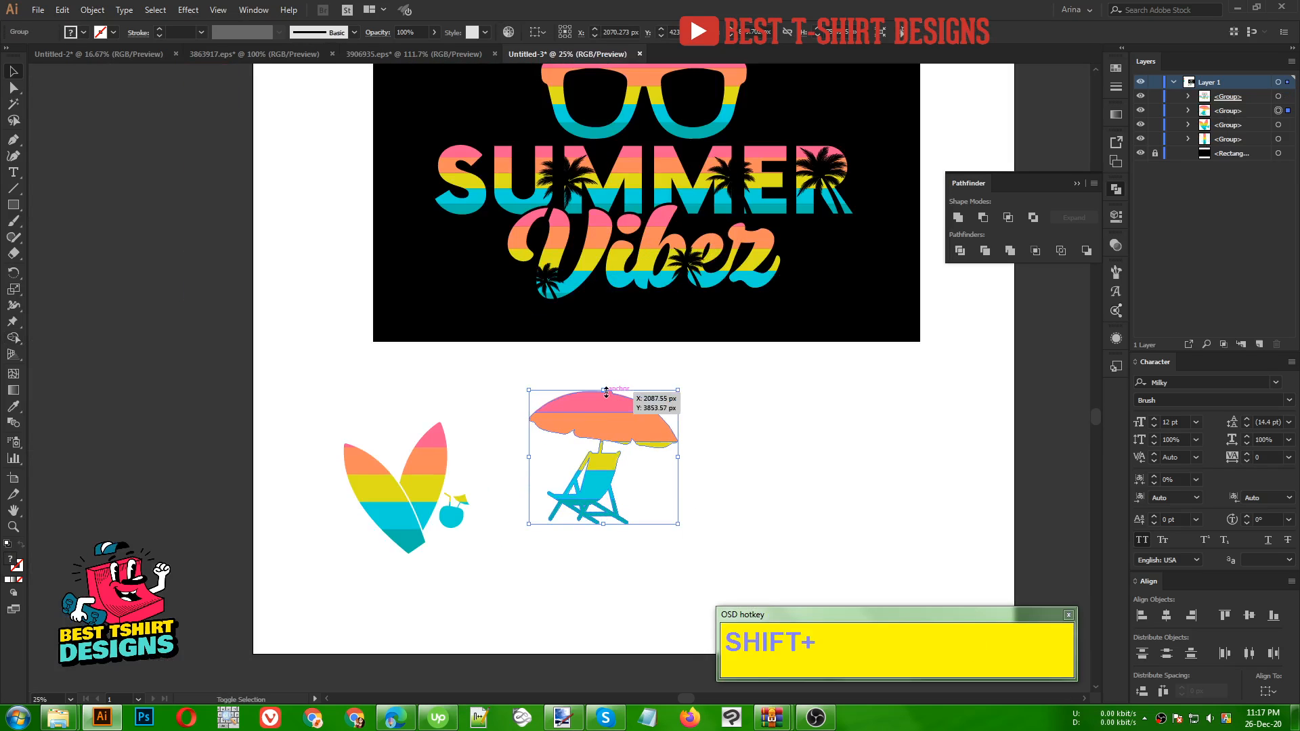
shift+drag(605, 390, 611, 461)
scroll(612, 461, up, 1)
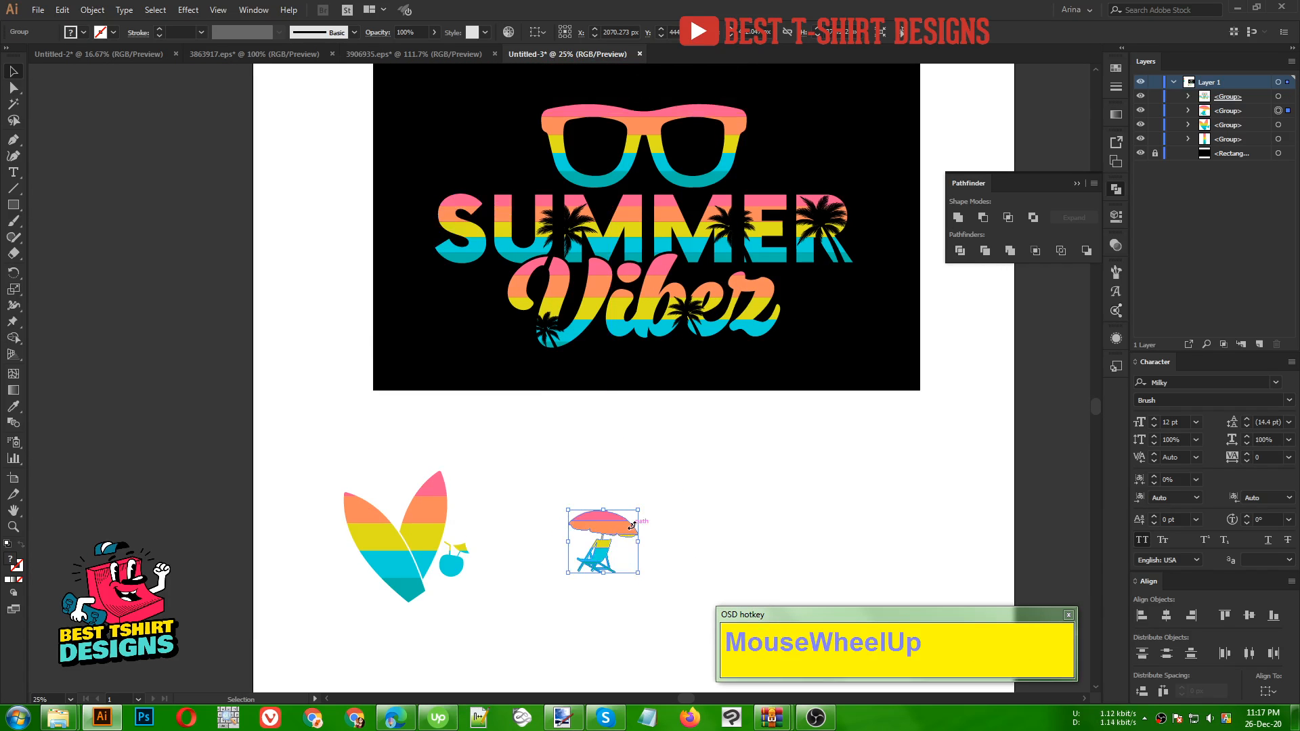
Place the striped umbrella and deck chair inside the sunglasses' right lens, with the chair legs resting on the rim.
drag(617, 533, 667, 206)
alt+scroll(724, 105, up, 1)
alt+scroll(725, 105, up, 2)
click(676, 205)
alt+scroll(677, 205, up, 4)
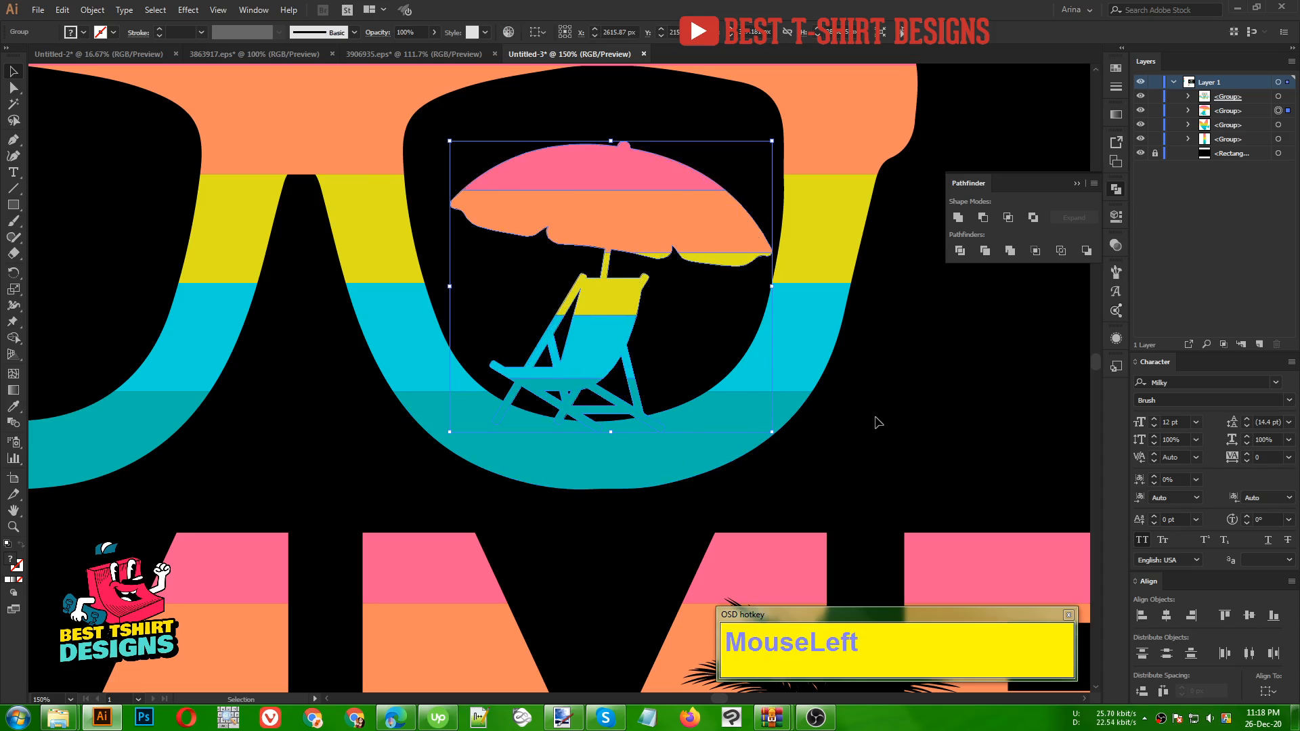
click(653, 478)
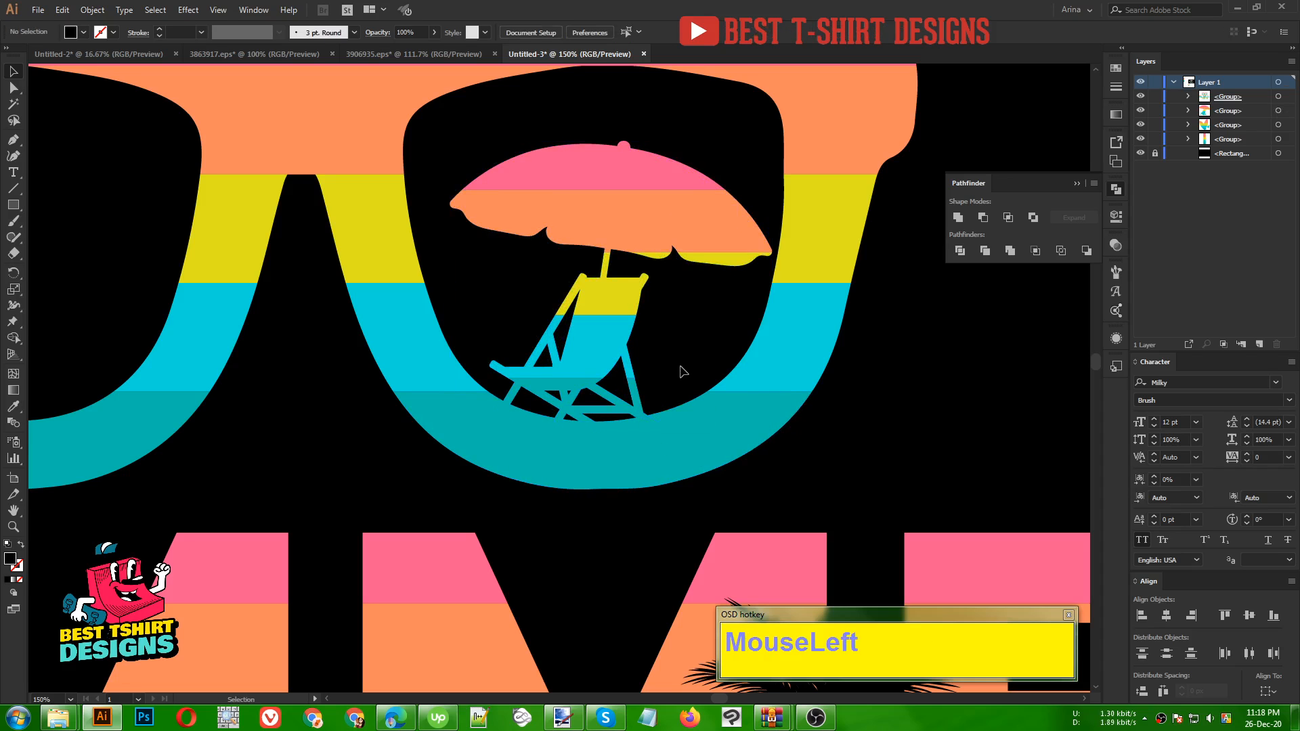
key(alt)
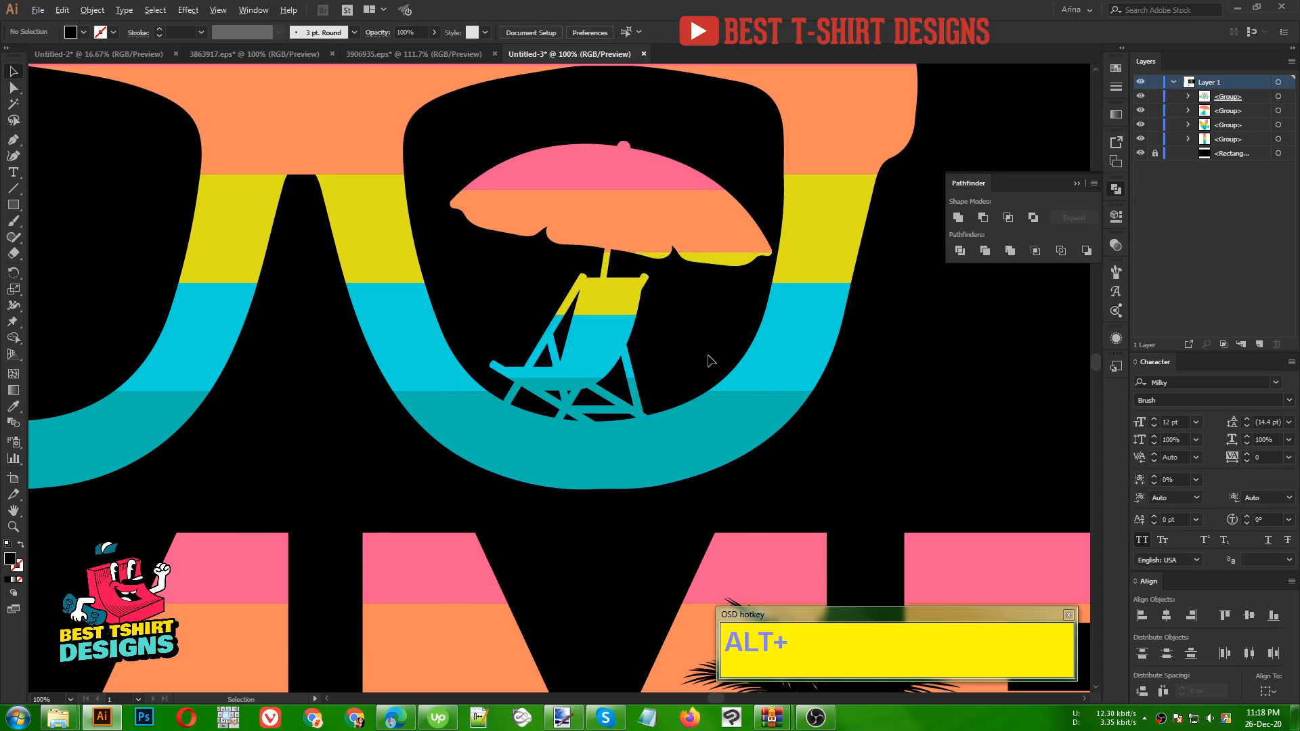
scroll(709, 360, down, 2)
scroll(745, 339, down, 1)
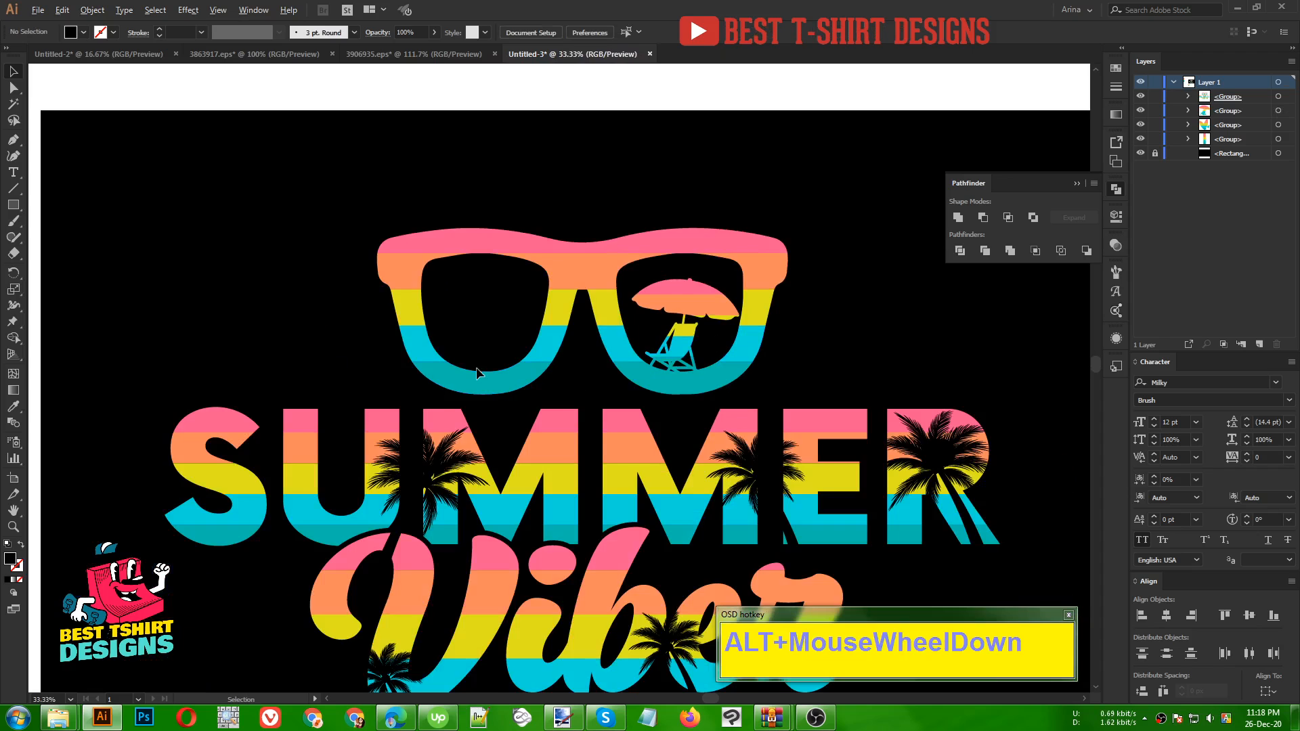
Move the striped surfboards and coconut drink into the sunglasses' left lens and scale them down proportionally to fit.
scroll(477, 373, down, 1)
scroll(187, 566, down, 1)
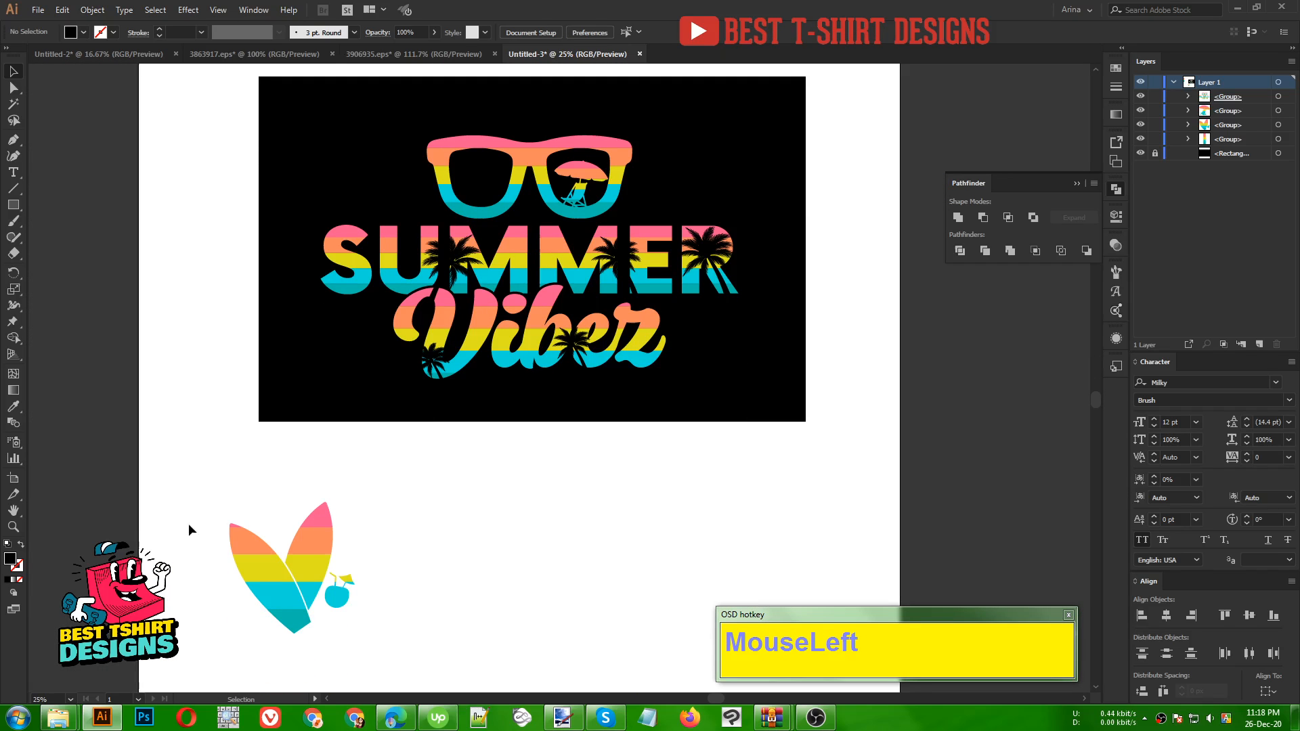
drag(189, 528, 401, 627)
drag(343, 582, 539, 223)
scroll(470, 220, up, 2)
scroll(472, 220, up, 2)
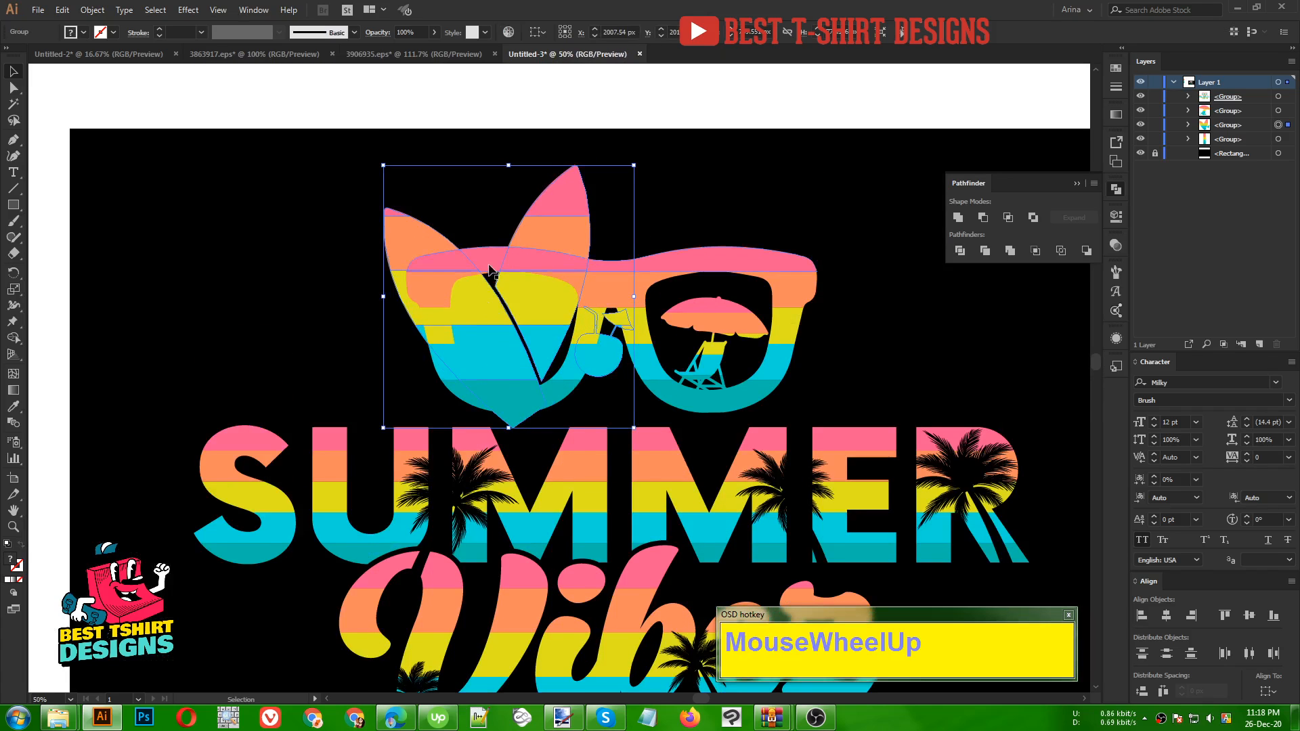
drag(508, 166, 514, 325)
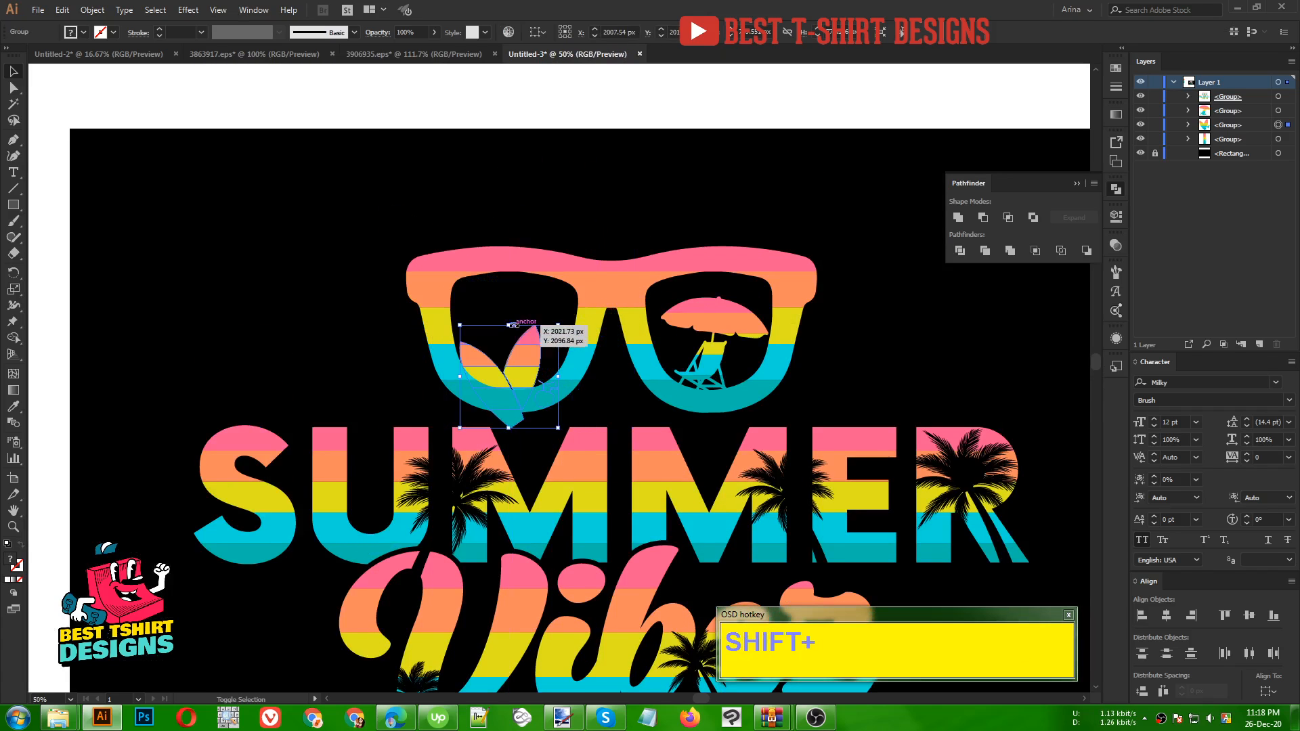
drag(522, 382, 515, 349)
scroll(527, 354, up, 3)
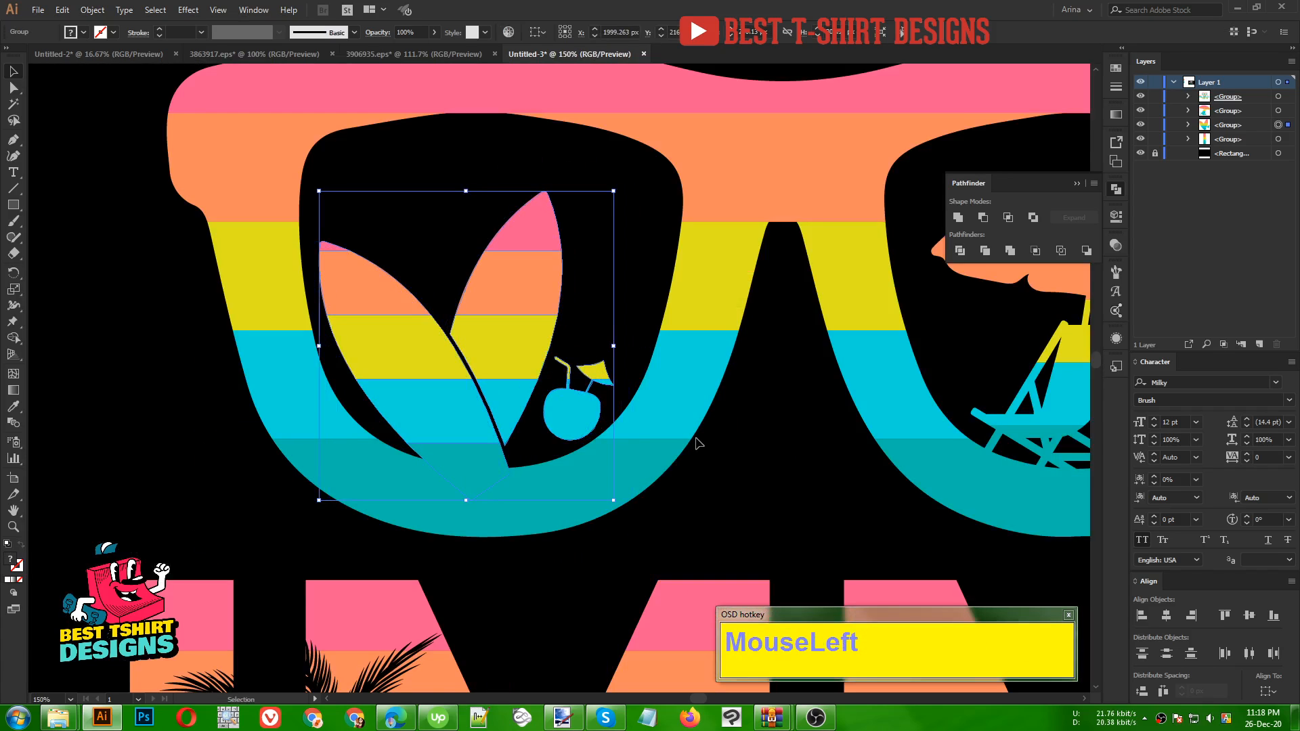
Isolate the surfboard group and move the coconut drink down and left so it overlaps the surfboards' lower end.
double_click(578, 400)
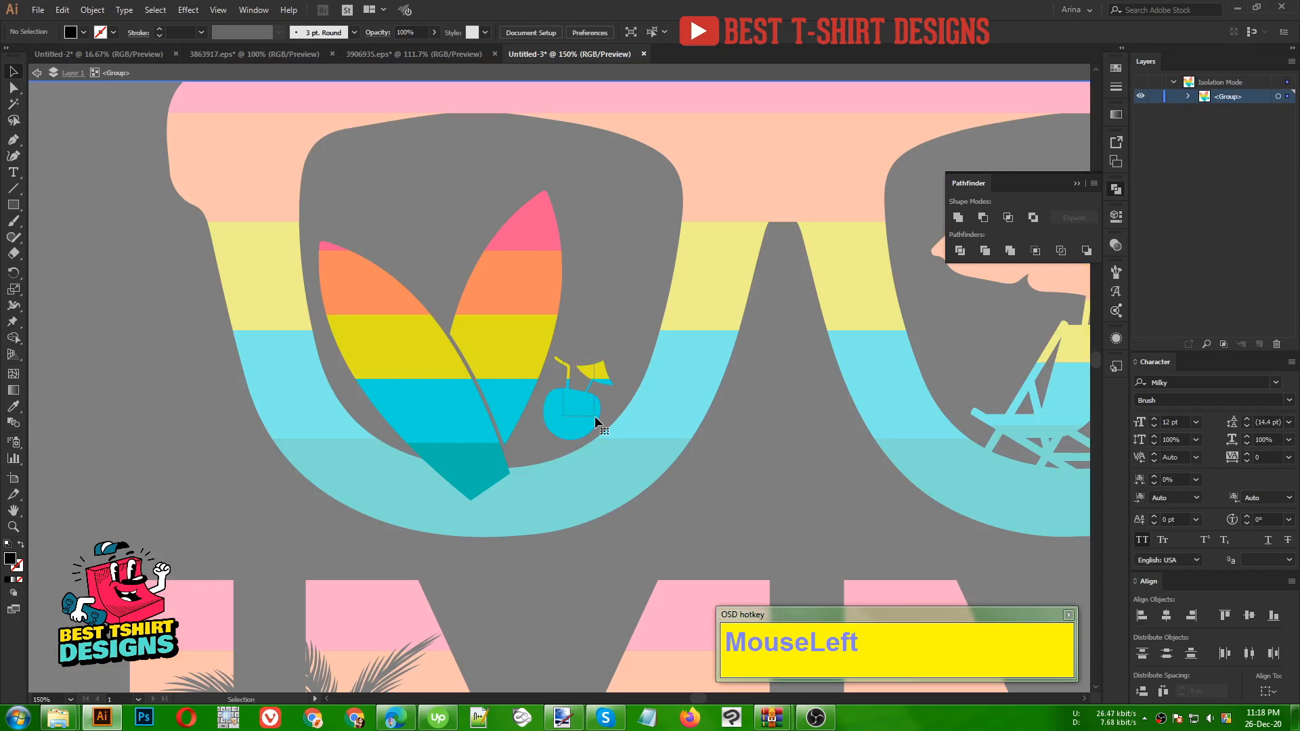
drag(591, 408, 569, 445)
click(684, 455)
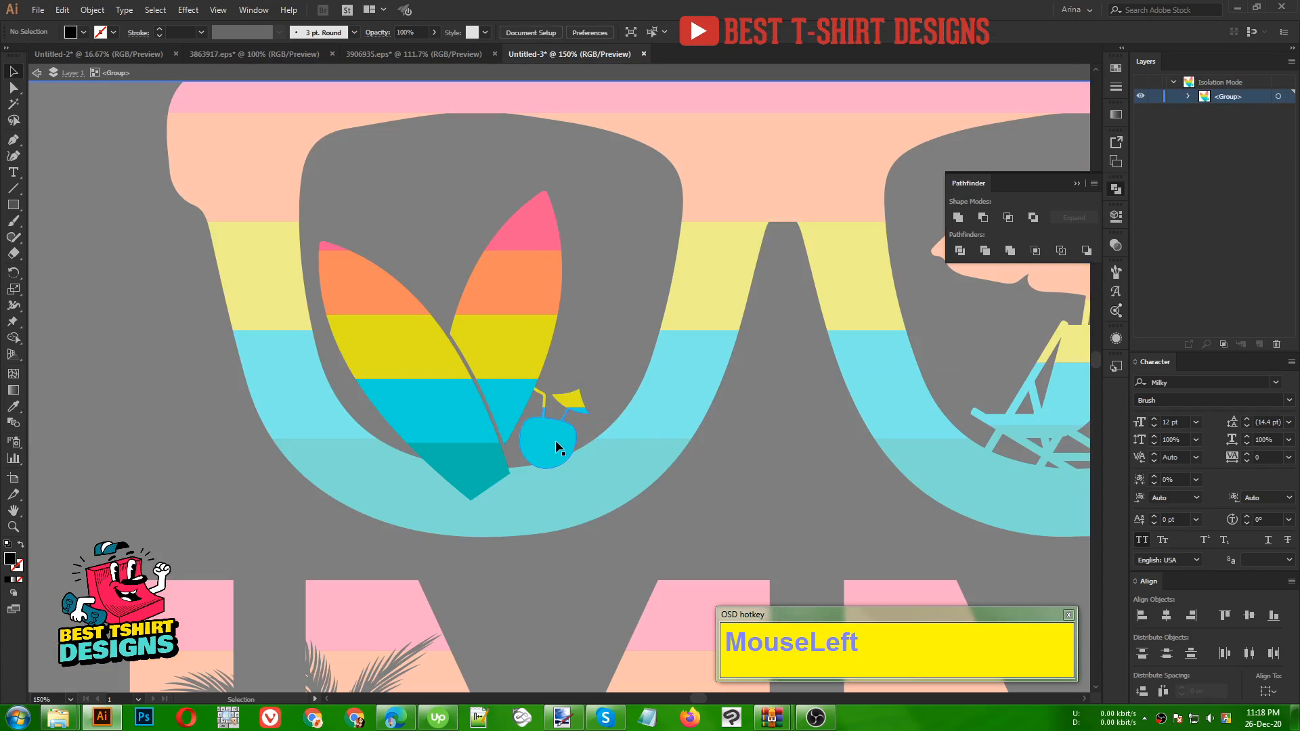
drag(555, 440, 523, 443)
key(ctrl+z)
alt+scroll(531, 441, up, 1)
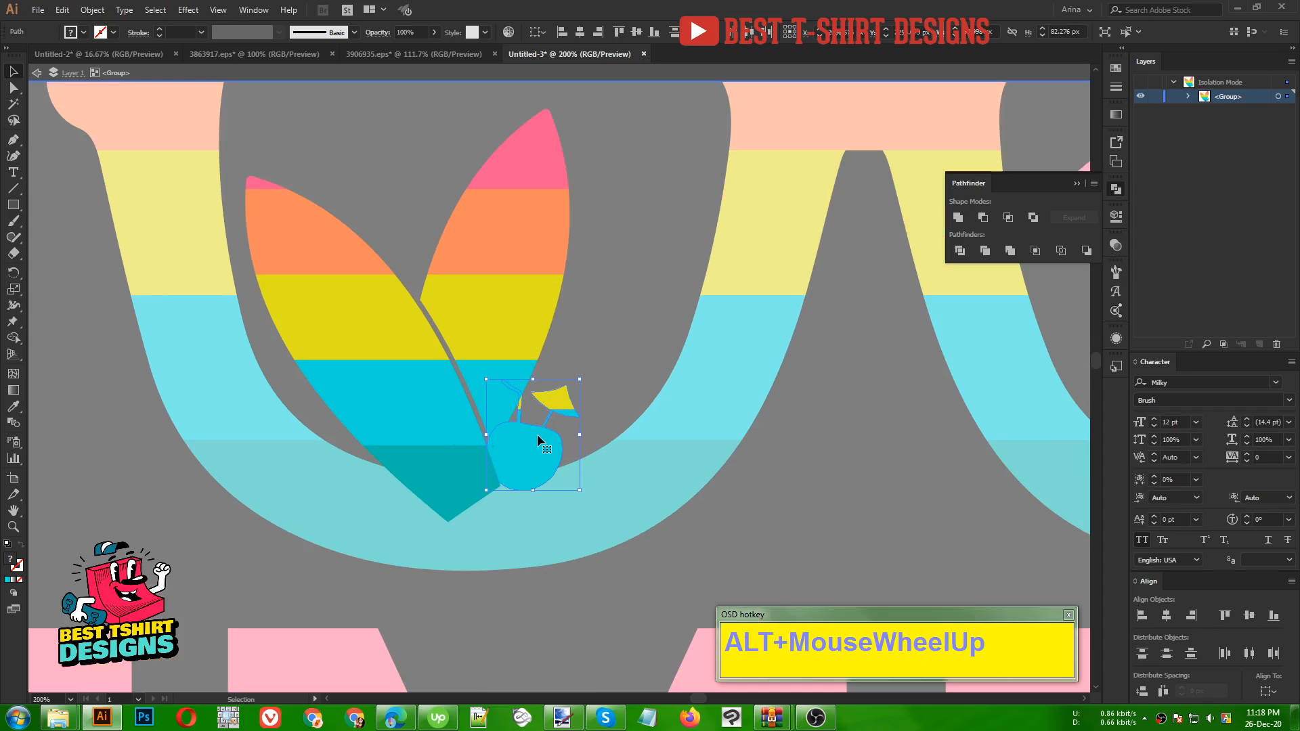
Create a 3 px Offset Path around the coconut drink with Miter joins, then cut the offset outline.
click(92, 9)
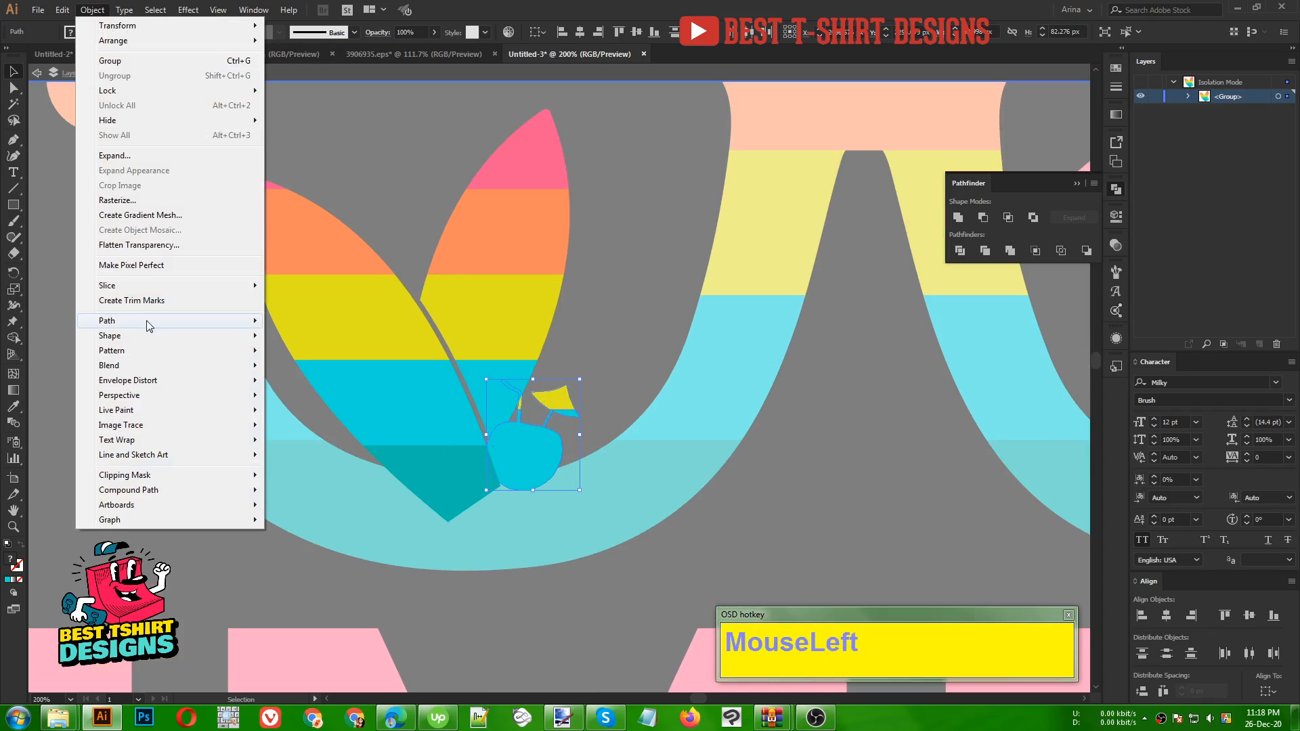
mouse_move(151, 323)
click(308, 371)
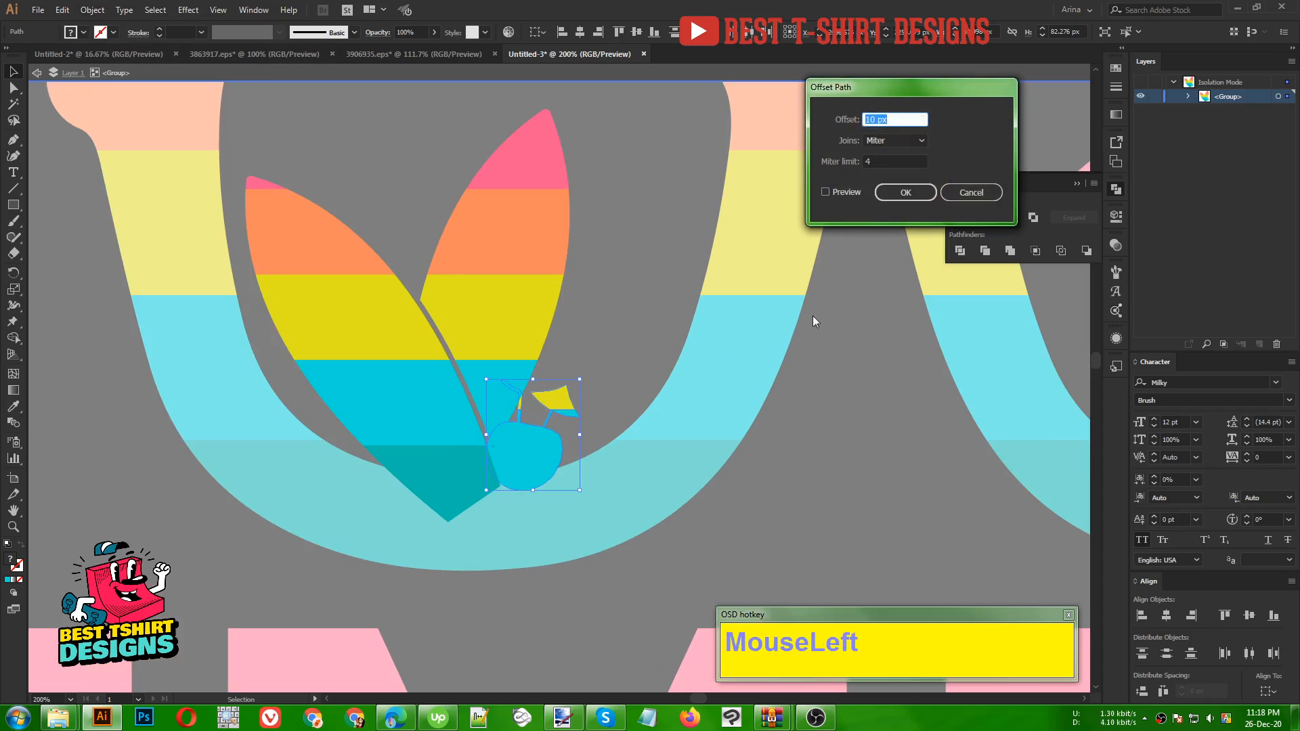
click(843, 192)
scroll(901, 116, down, 4)
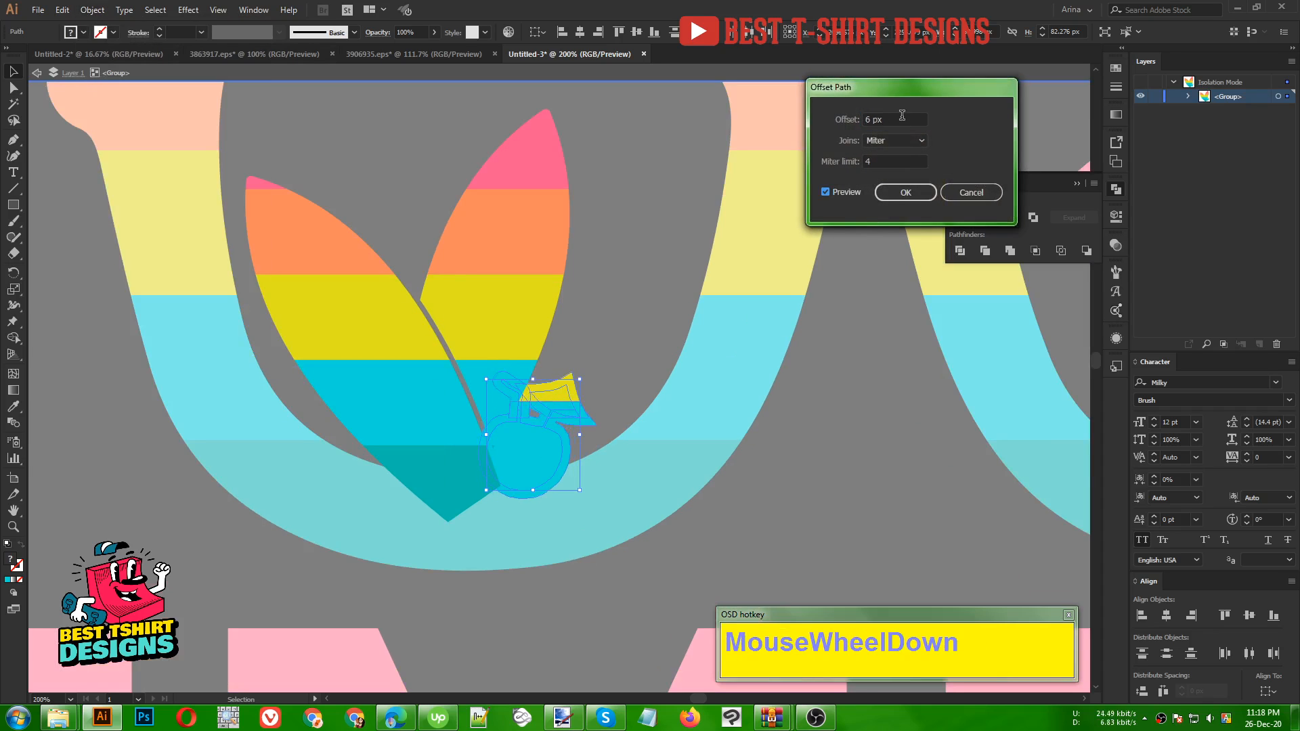
scroll(901, 115, down, 3)
scroll(902, 115, up, 1)
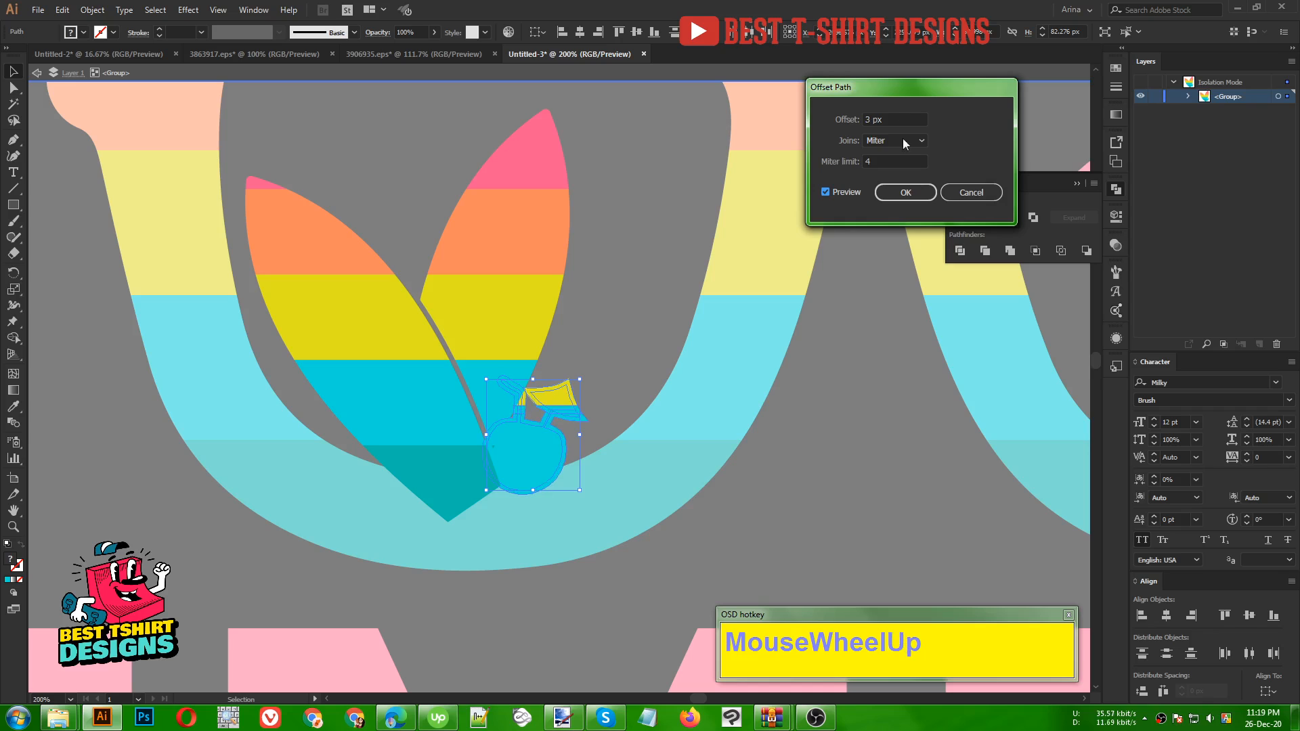
click(903, 192)
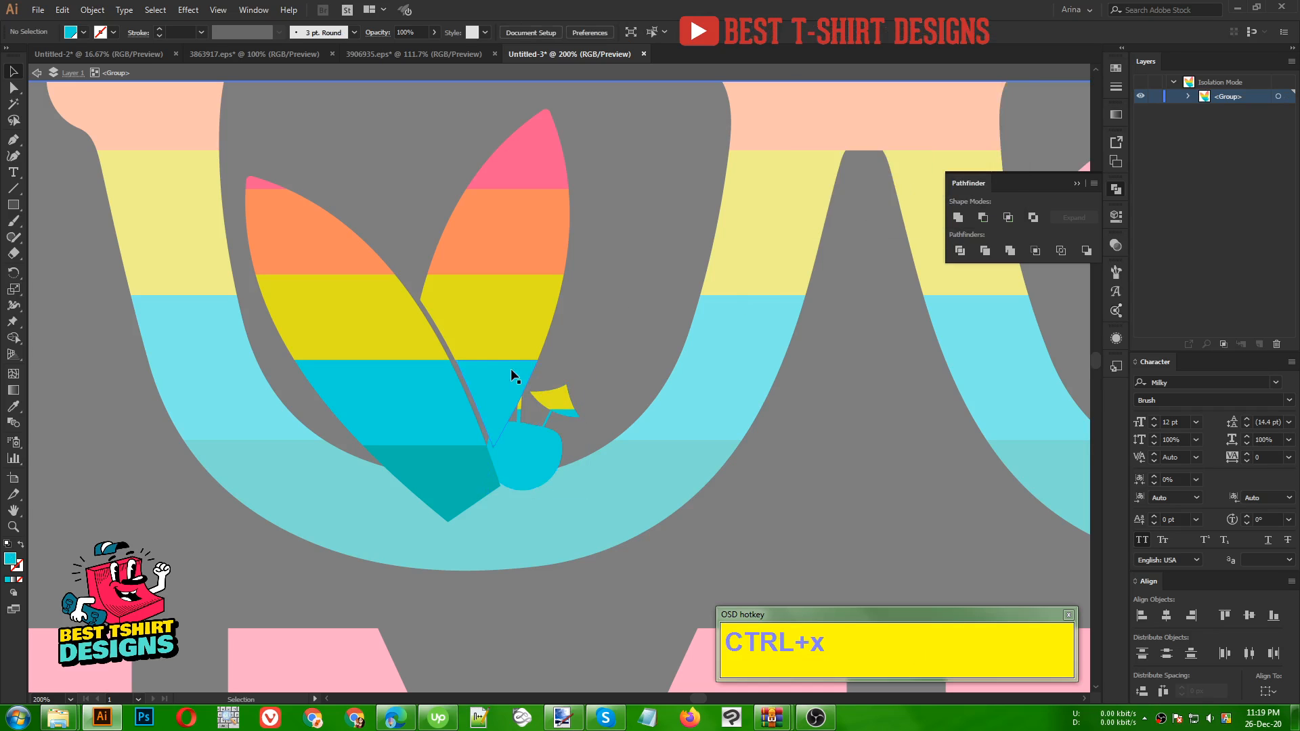
Group the surfboards' two cyan sections with the teal tip.
click(493, 382)
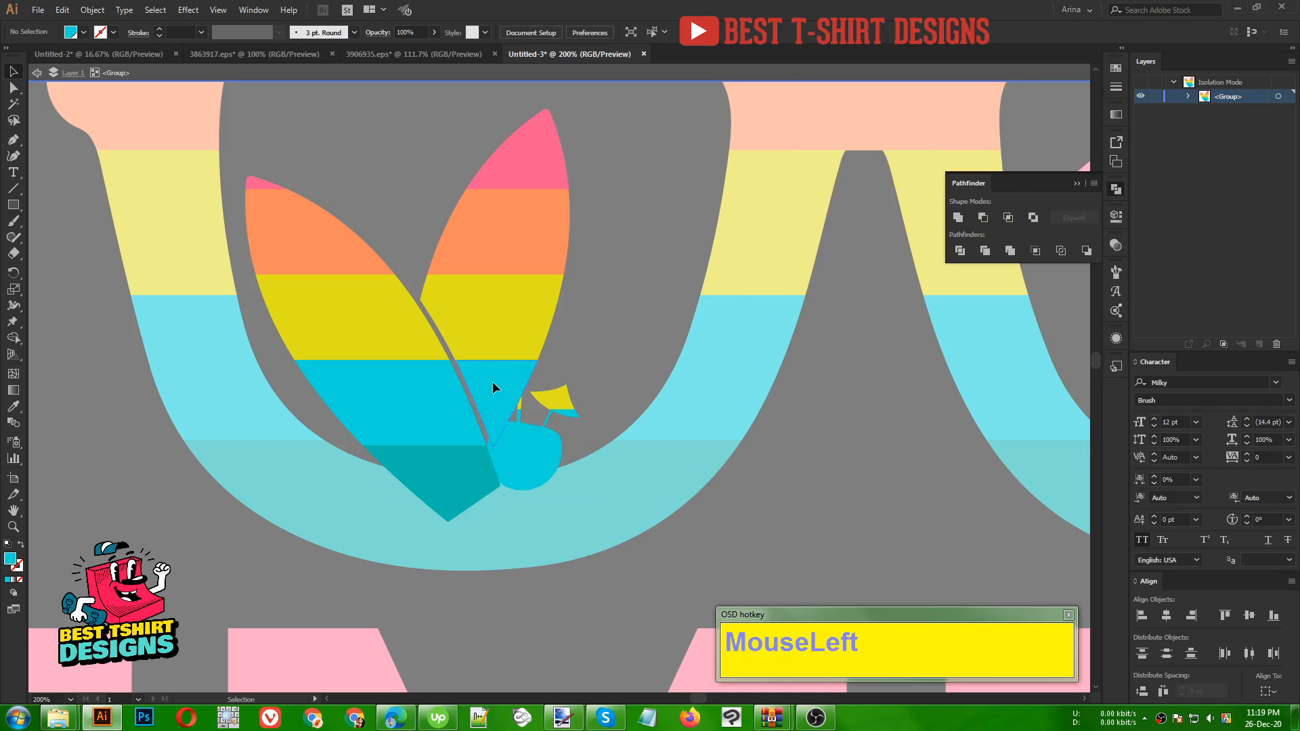
shift+click(436, 421)
shift+click(462, 473)
key(ctrl+g)
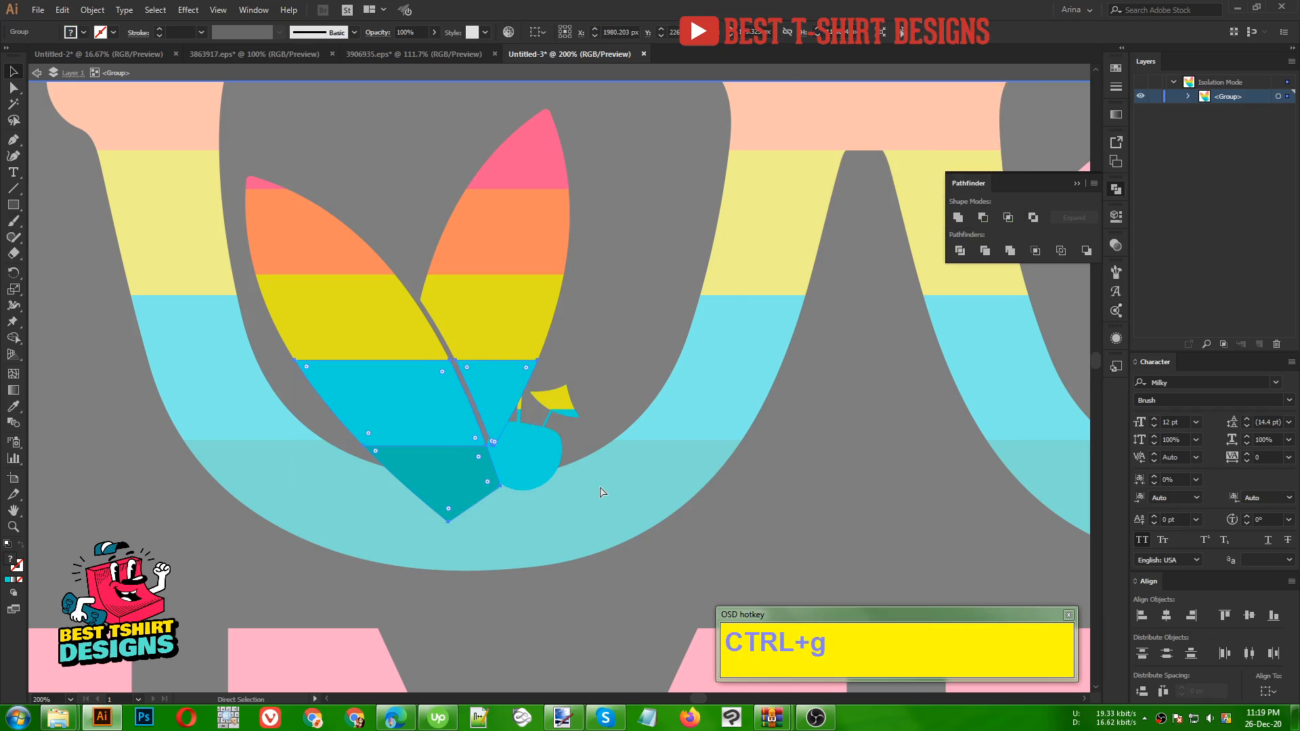
Add an opacity mask with Clip off to the grouped cyan and teal surfboard sections and paste the cut coconut outline in place inside it.
click(1116, 245)
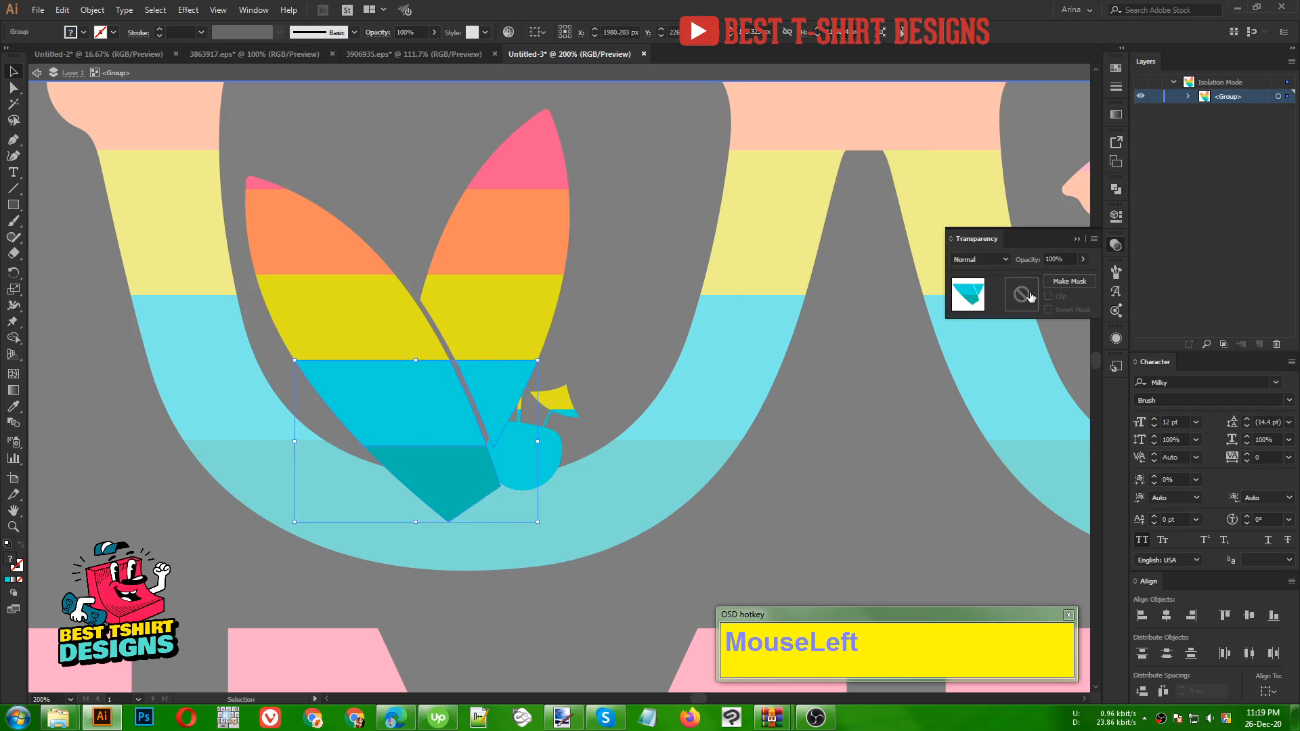
click(1030, 296)
click(1048, 295)
key(ctrl+f)
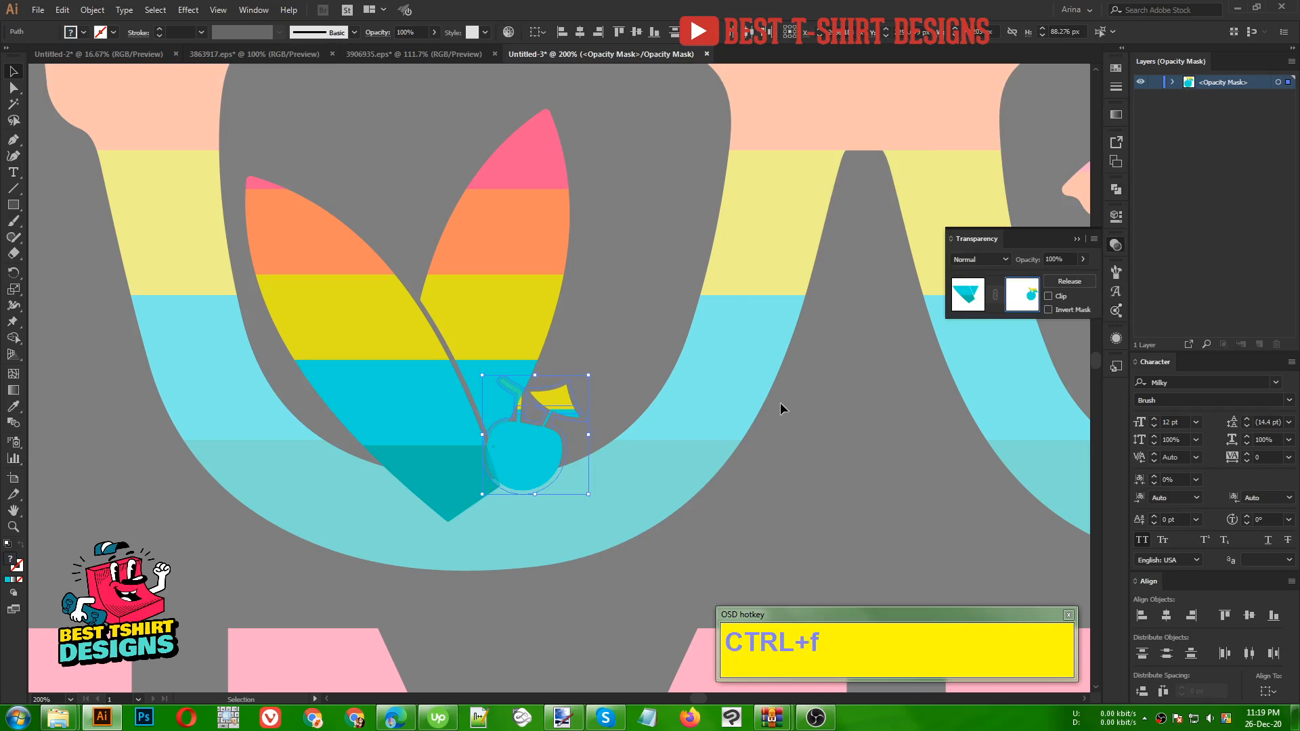
Fill the coconut outline in the mask with black, then leave mask editing and isolation mode to return to the full design.
click(82, 32)
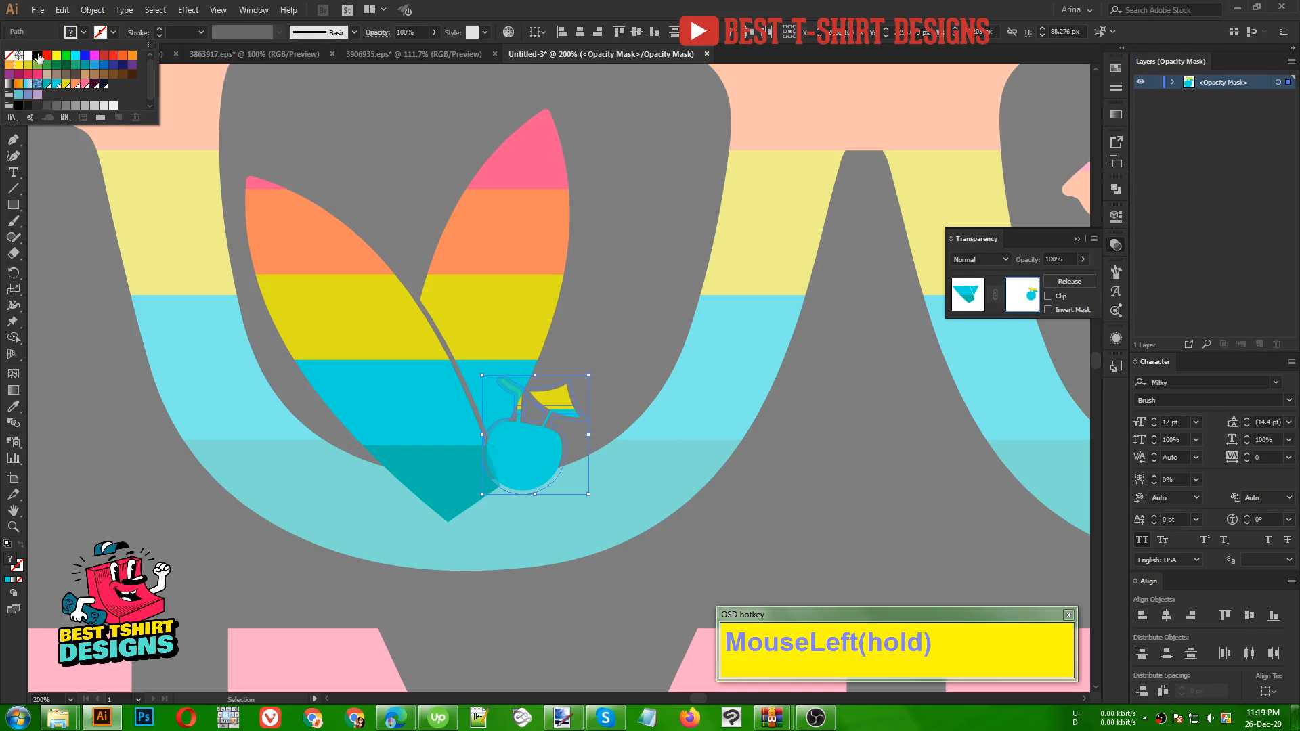
click(38, 56)
click(977, 297)
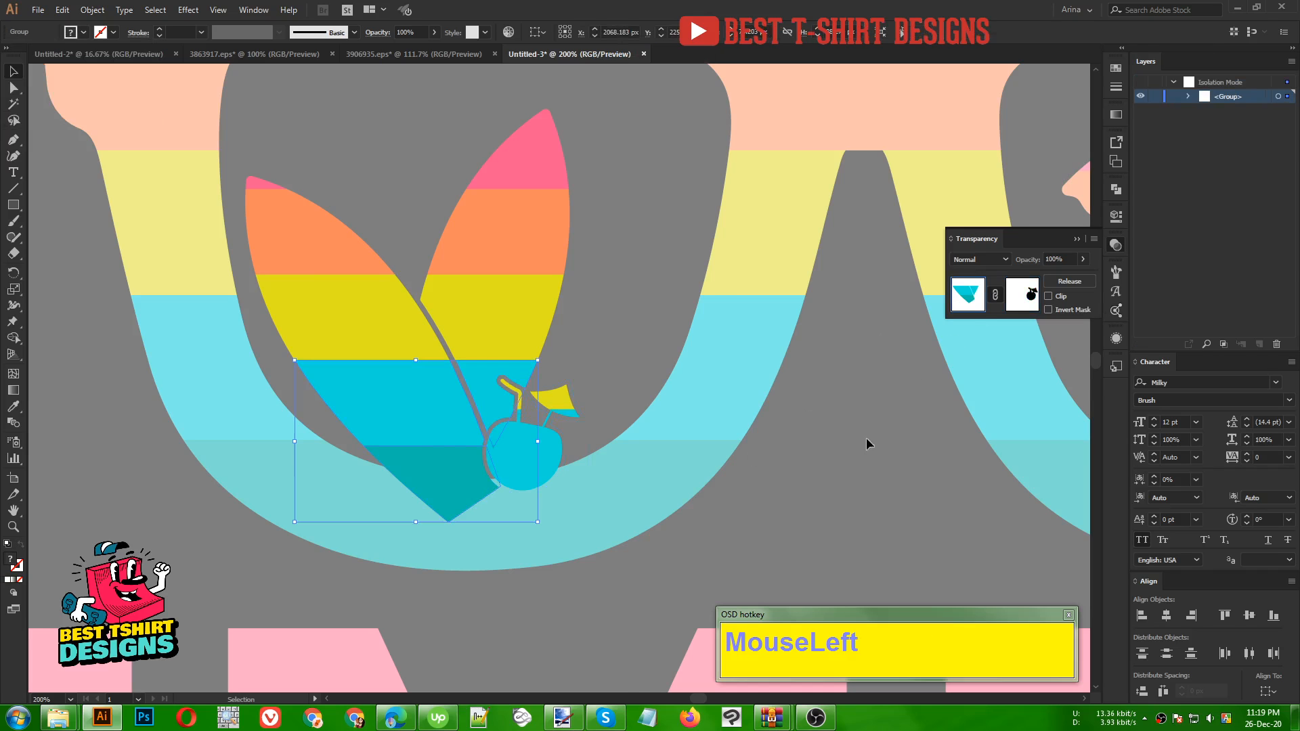
click(842, 465)
scroll(437, 336, down, 3)
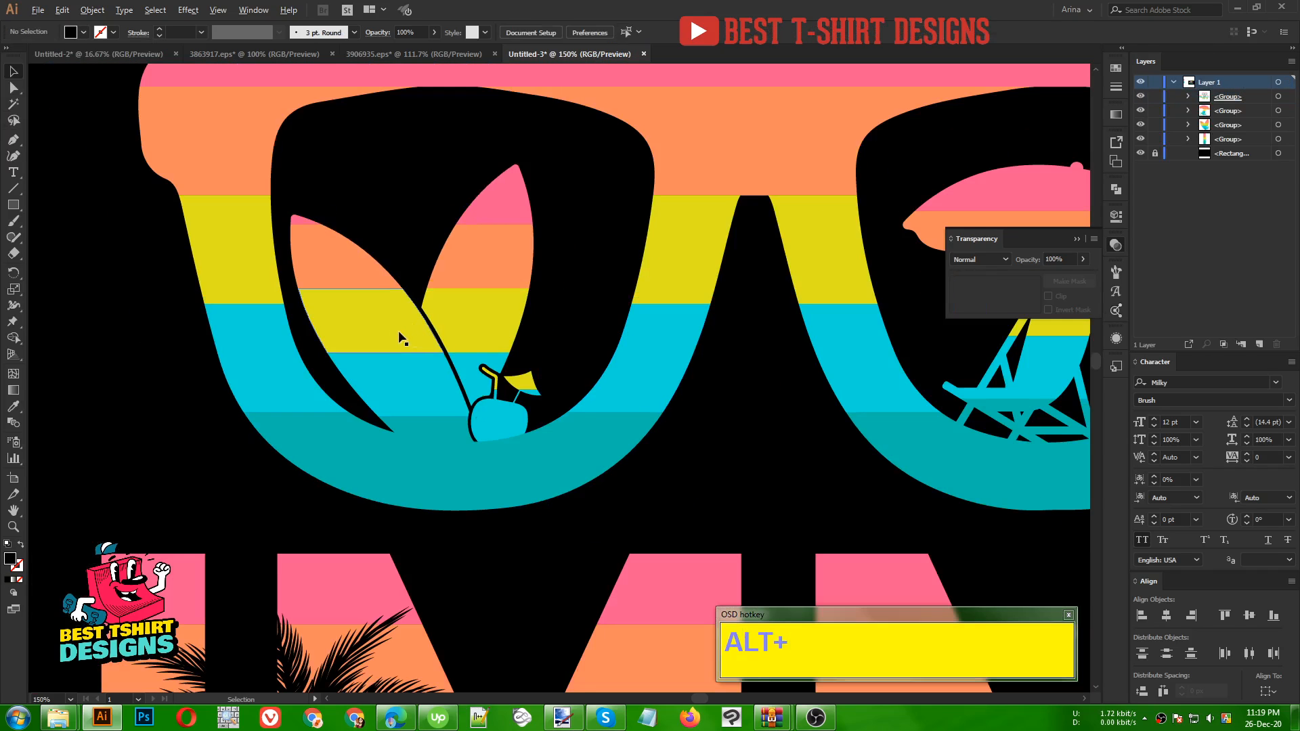
scroll(391, 330, down, 2)
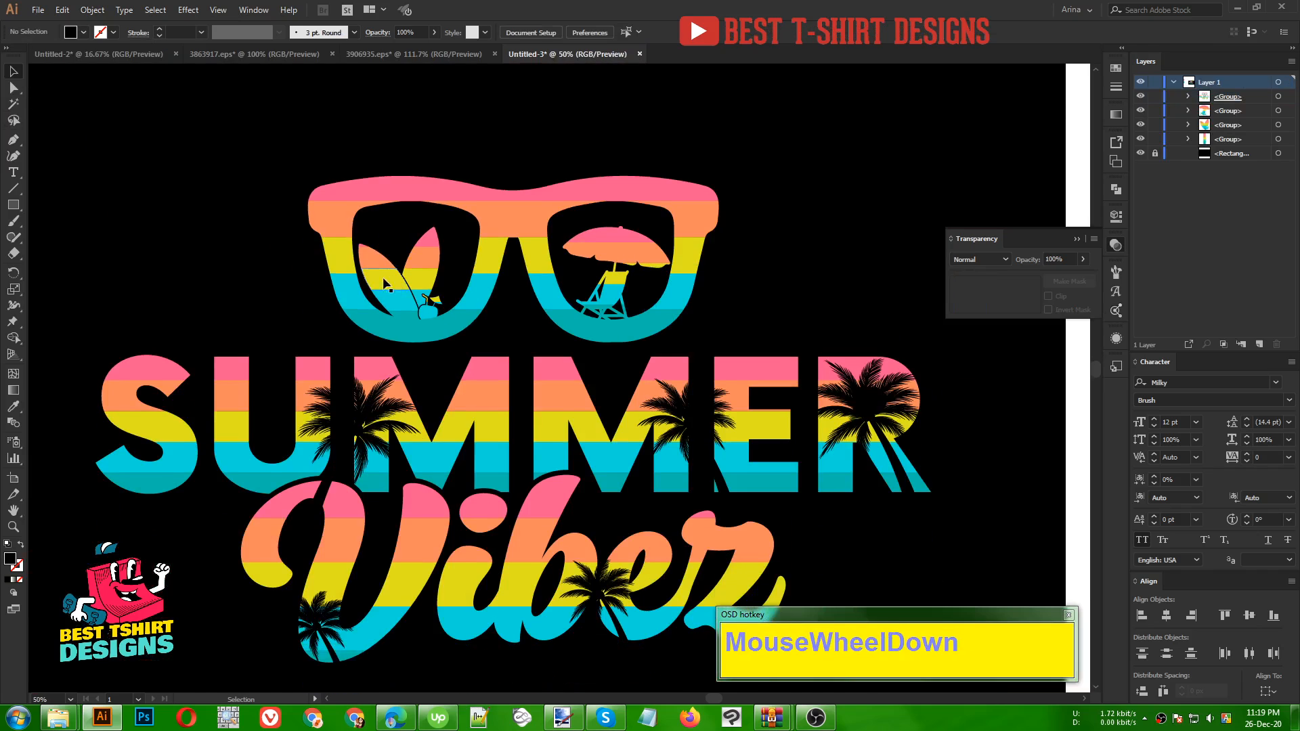
drag(535, 440, 543, 387)
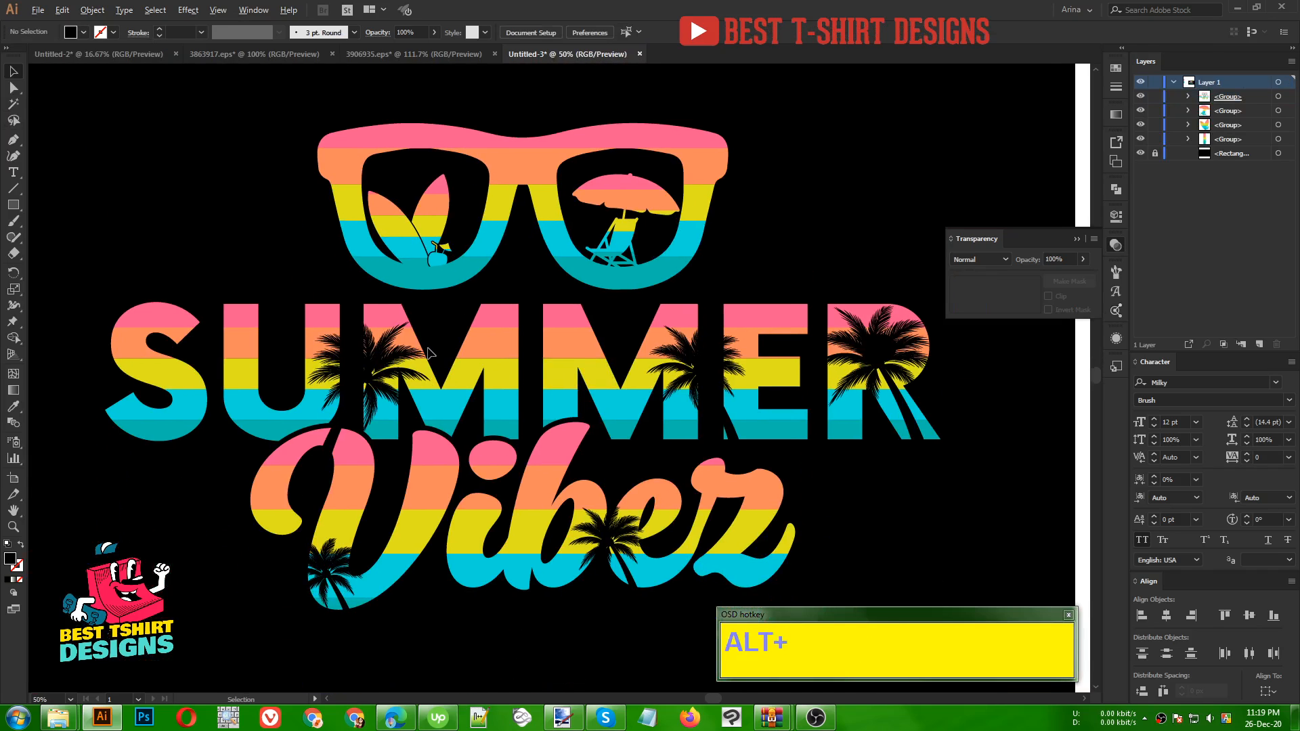
alt+scroll(430, 349, down, 1)
click(899, 489)
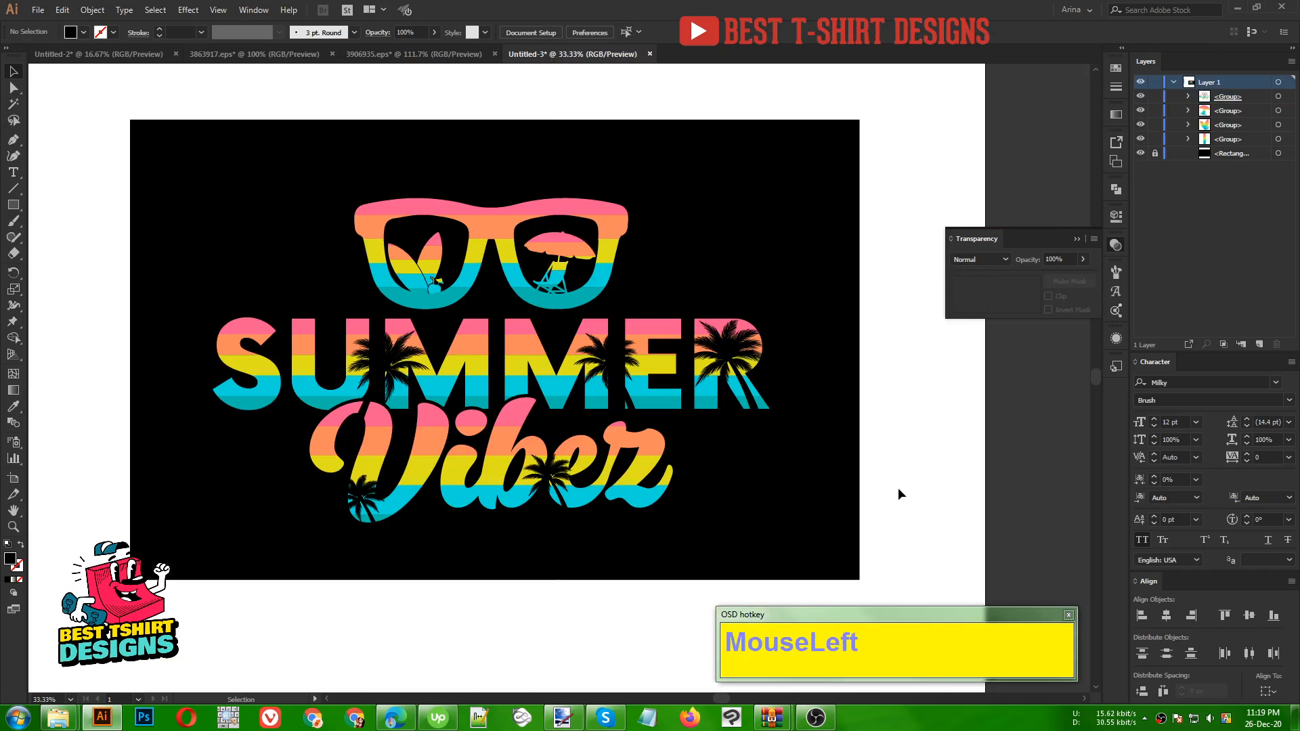
Group all the striped artwork on the black background and give the group an opacity mask with Clip off.
click(527, 361)
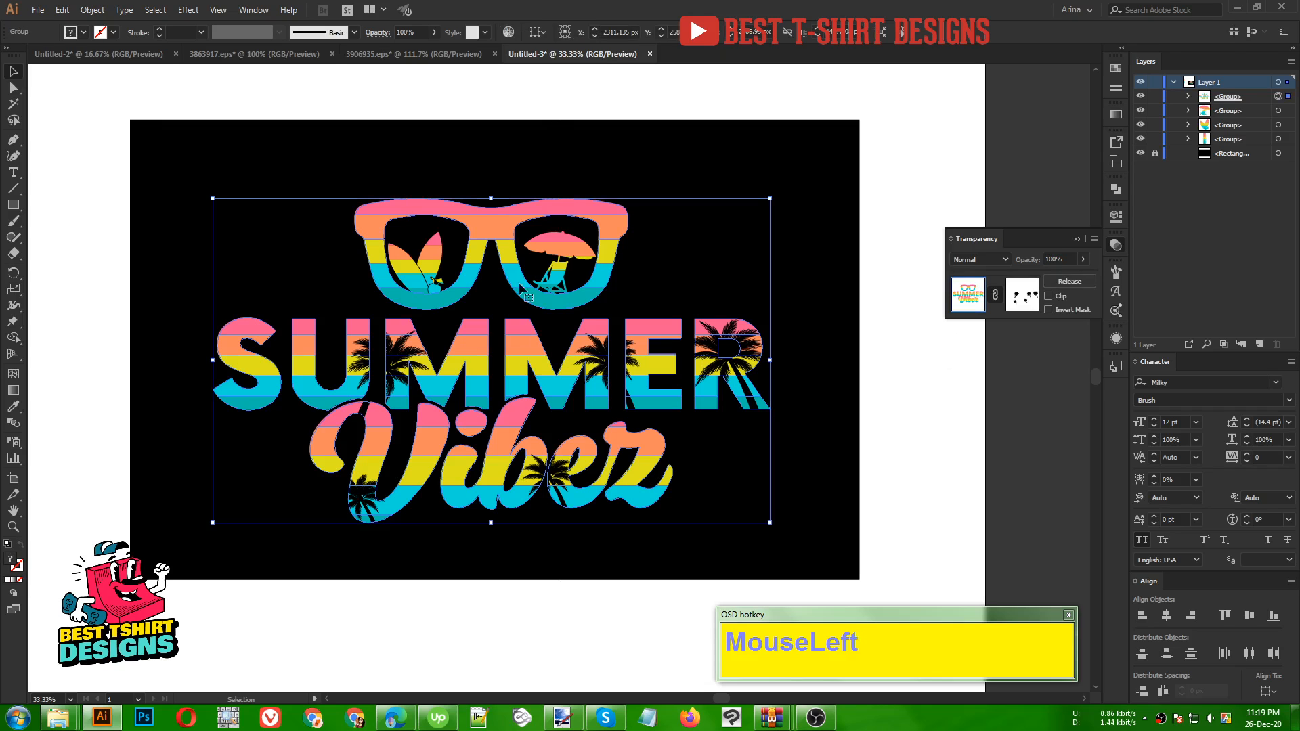
drag(186, 152, 854, 576)
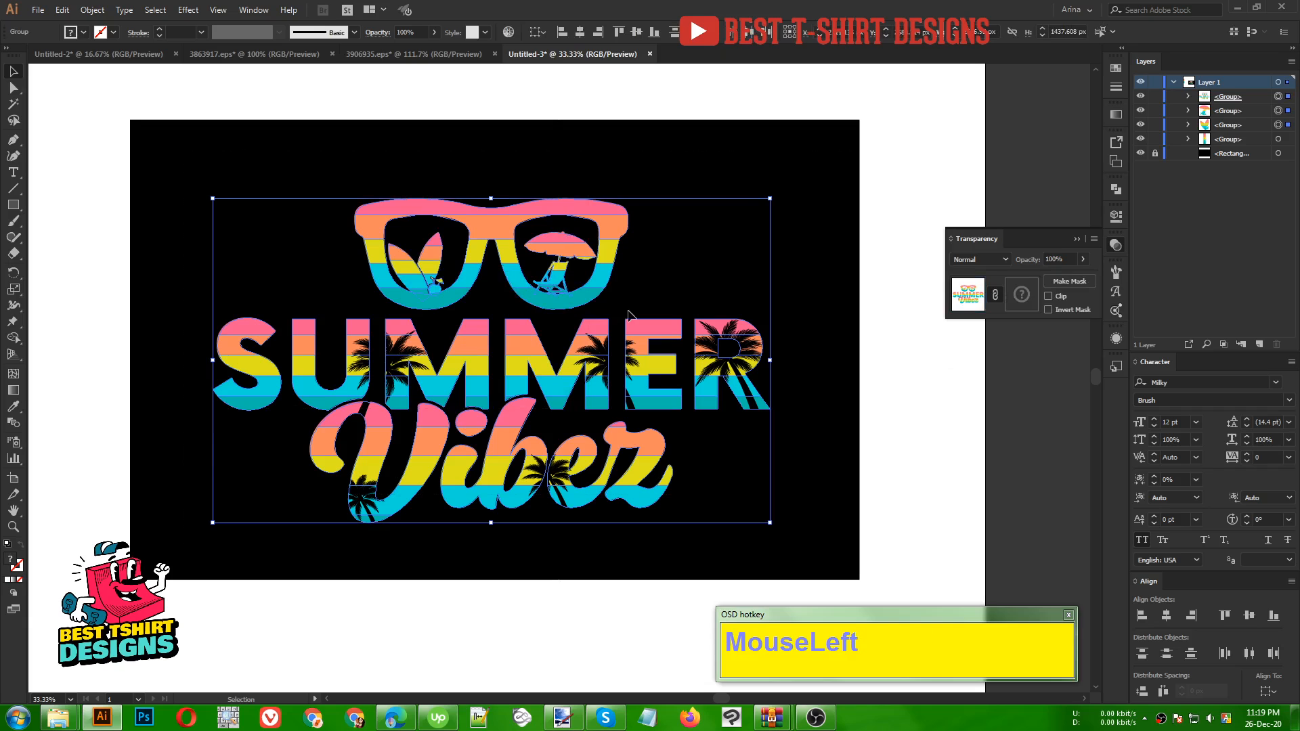
key(ctrl+g)
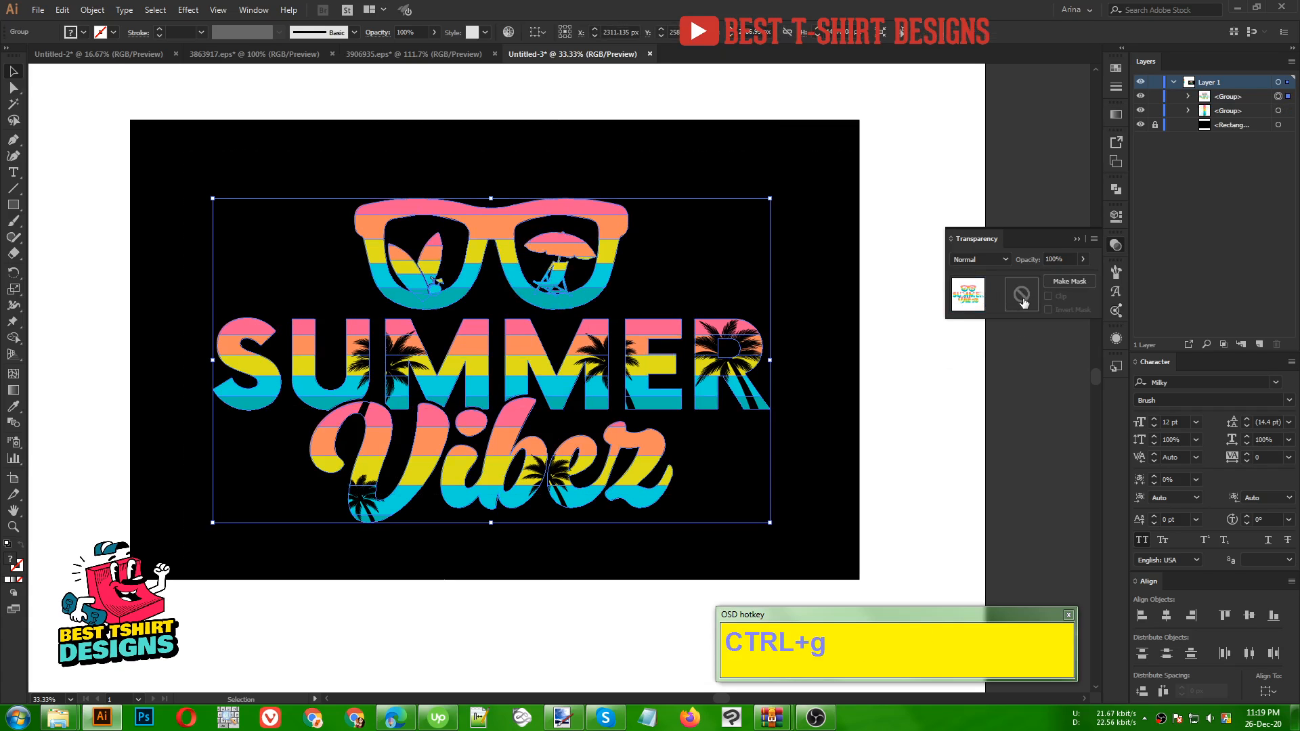
click(1022, 302)
click(1056, 300)
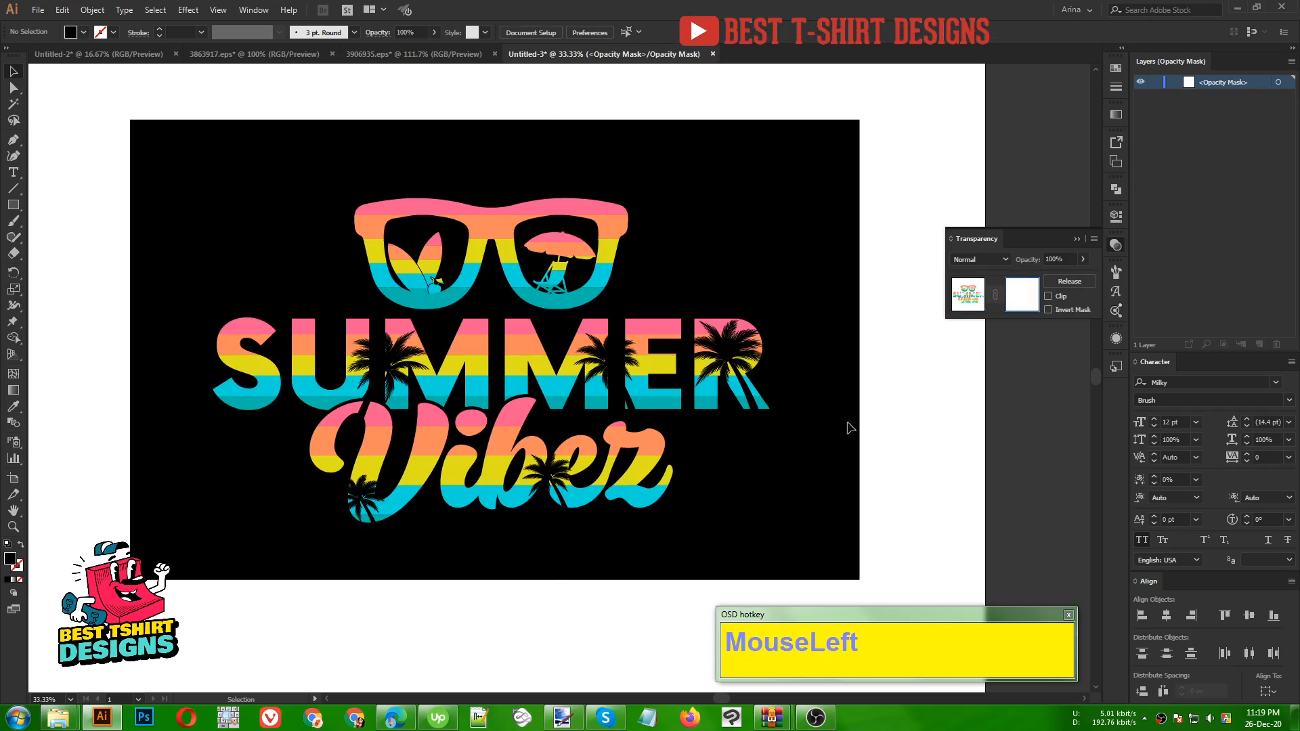
scroll(609, 290, up, 1)
scroll(455, 278, down, 1)
scroll(474, 270, down, 3)
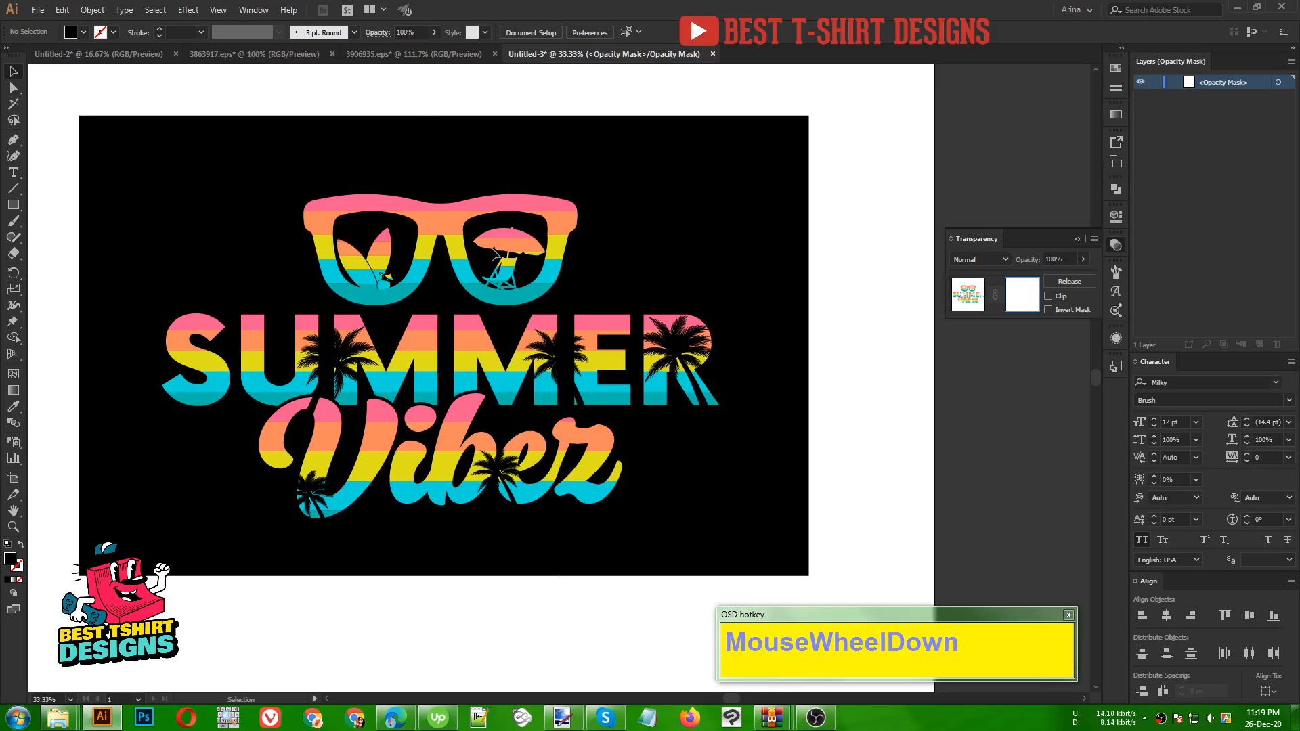
scroll(504, 256, up, 2)
click(955, 295)
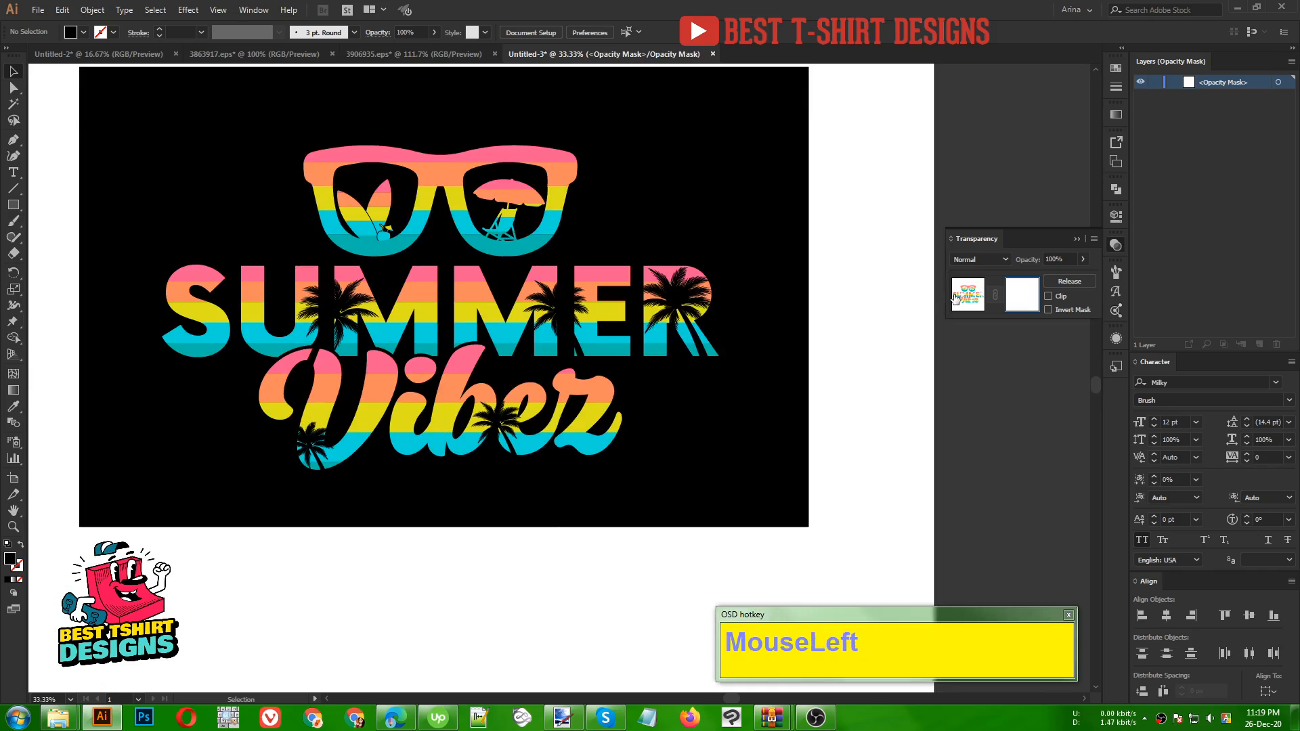
Draw a straight horizontal line about 1780 px long below the black background with the Pen tool and select it.
drag(376, 449, 484, 340)
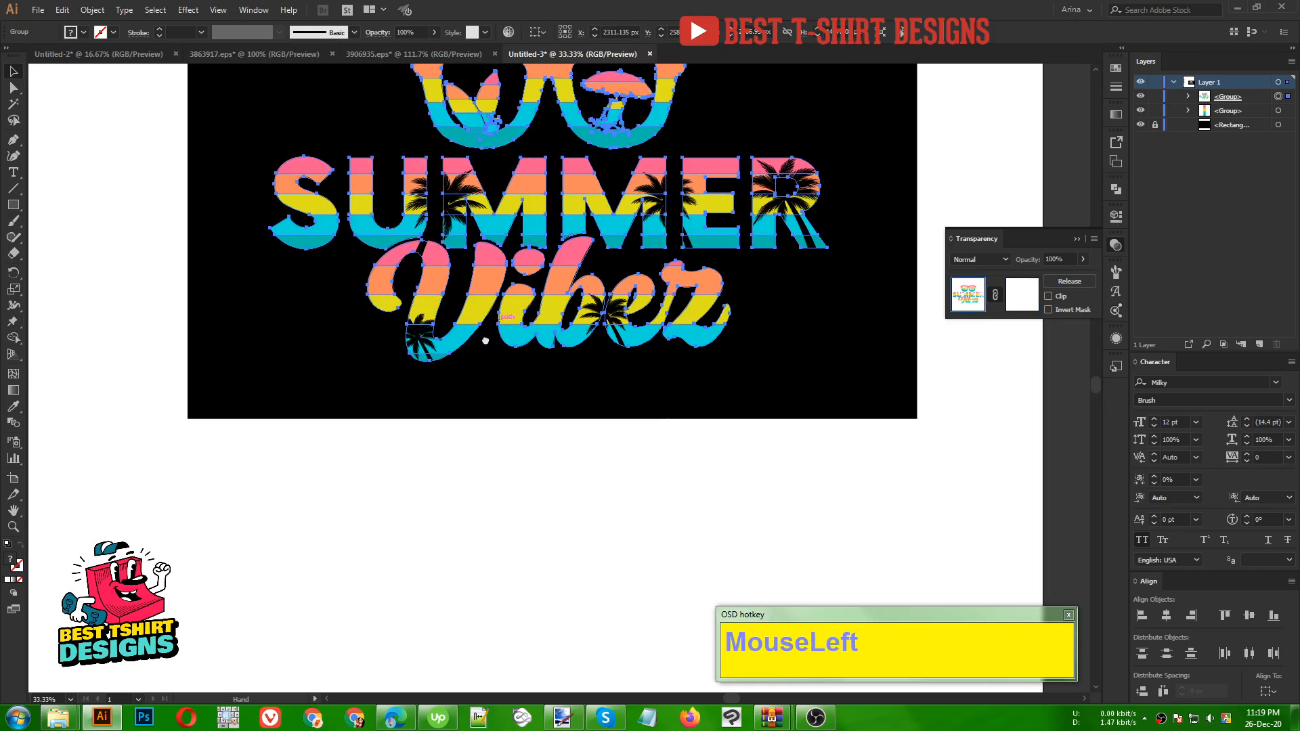
click(391, 499)
click(12, 140)
click(249, 510)
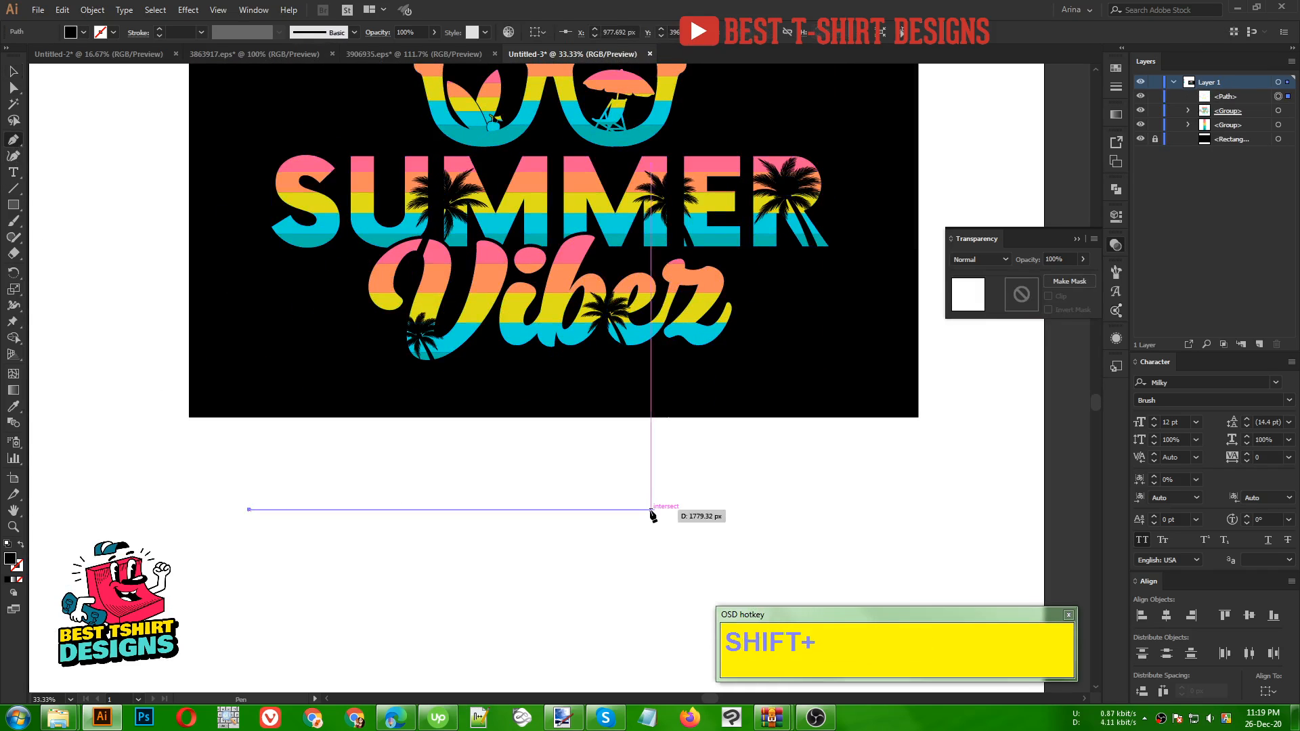
shift+click(654, 510)
key(v)
mouse_move(398, 465)
mouse_down()
mouse_move(506, 598)
mouse_move(534, 597)
mouse_up()
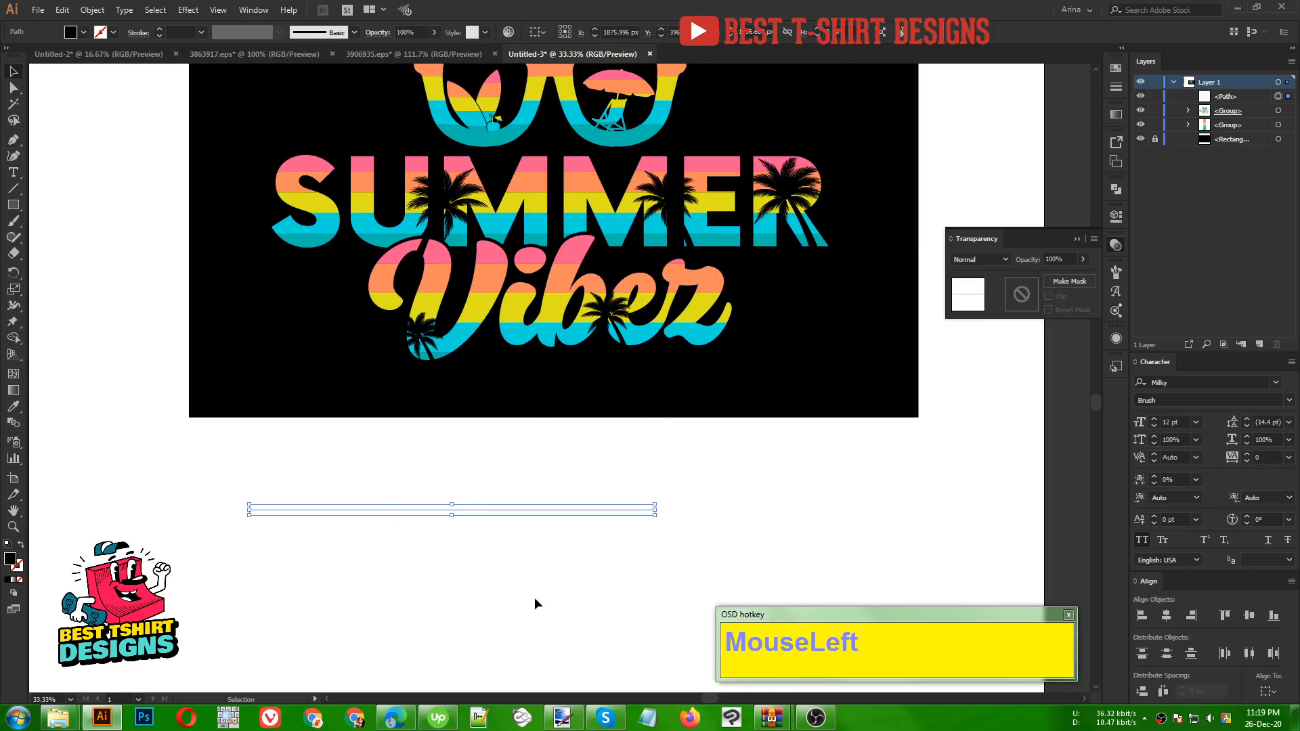
Swap the line's fill and stroke, set the stroke weight to 30 pt and apply a width profile tapering to a point at the right end.
key(shift+x)
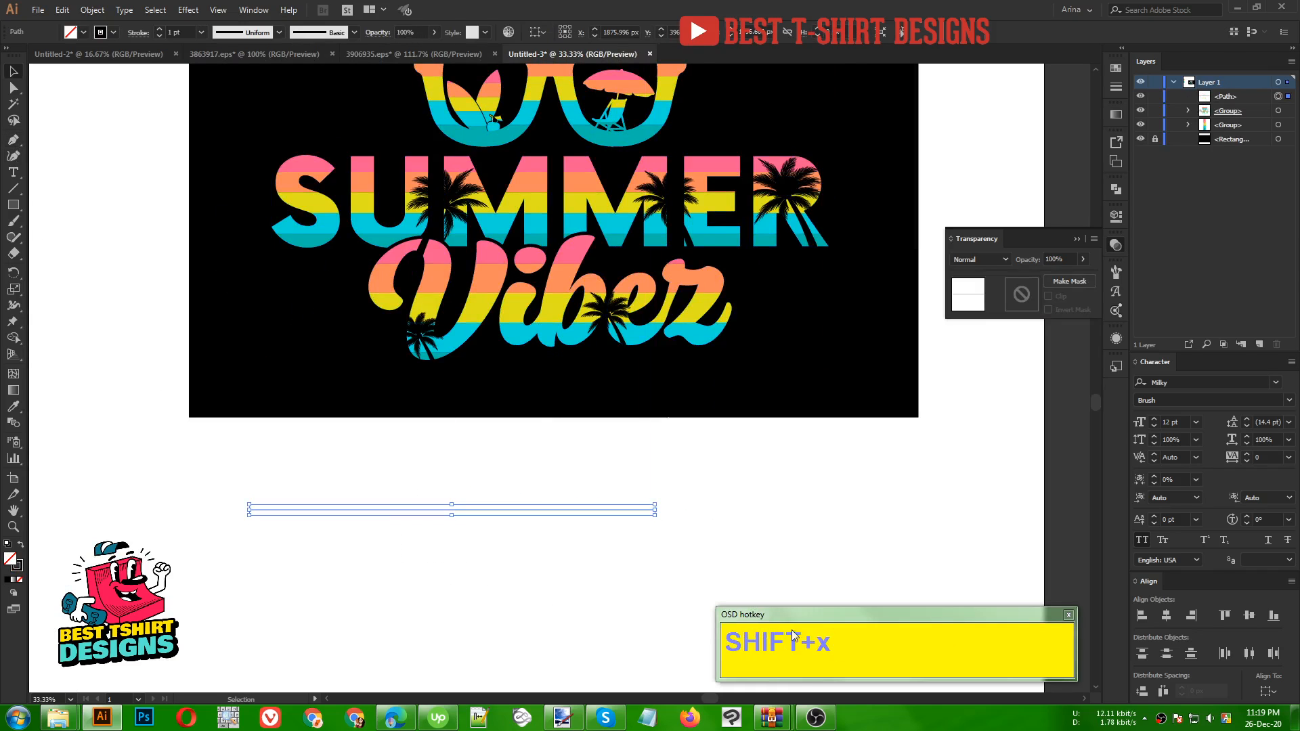
scroll(175, 32, up, 3)
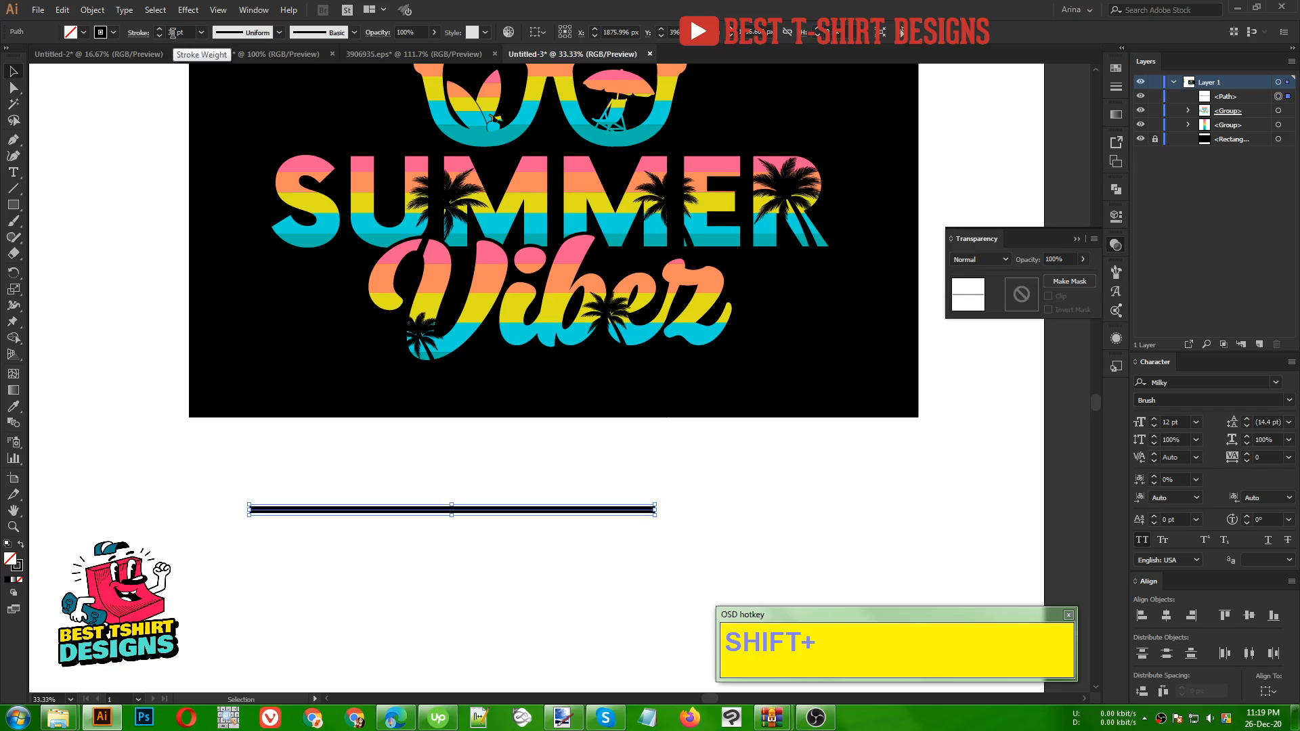
click(134, 36)
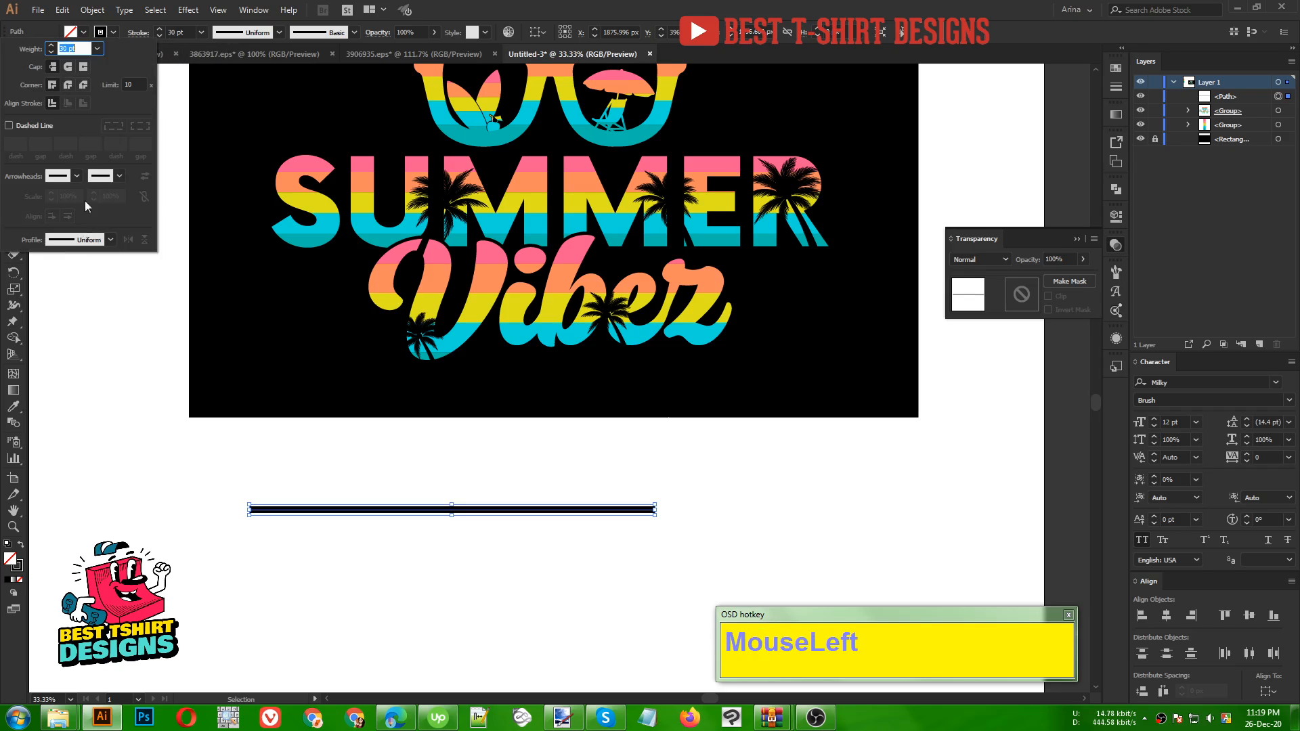
click(71, 246)
click(66, 353)
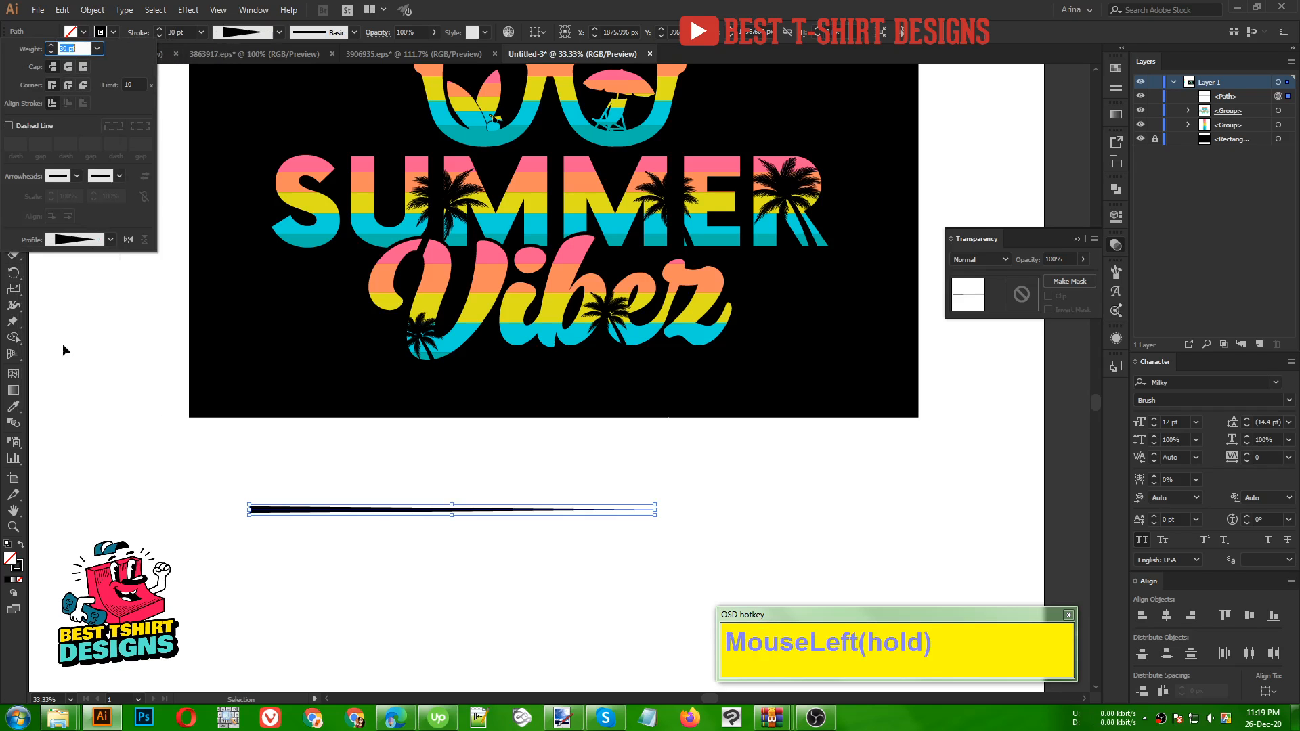
scroll(181, 33, up, 1)
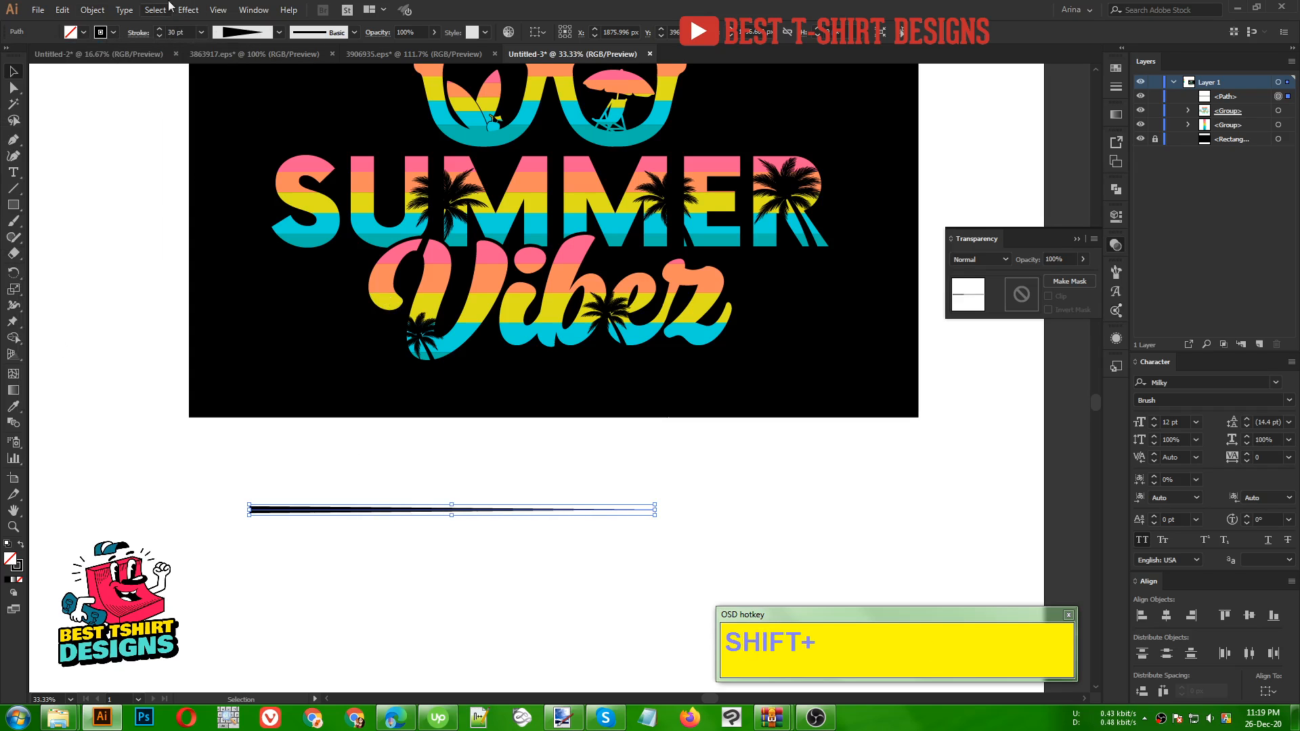
Expand the tapered stroke into a filled shape and cut it to the clipboard.
click(93, 9)
click(118, 171)
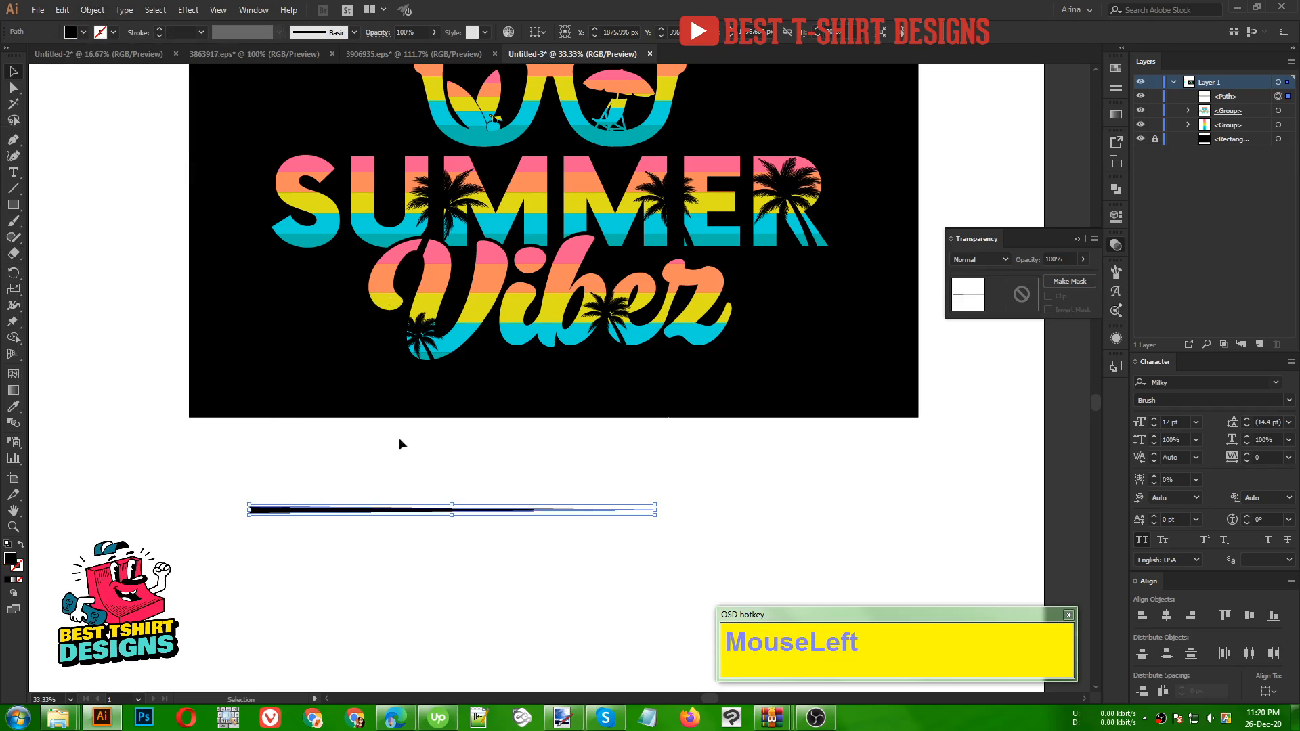
drag(349, 496, 339, 562)
scroll(514, 449, up, 1)
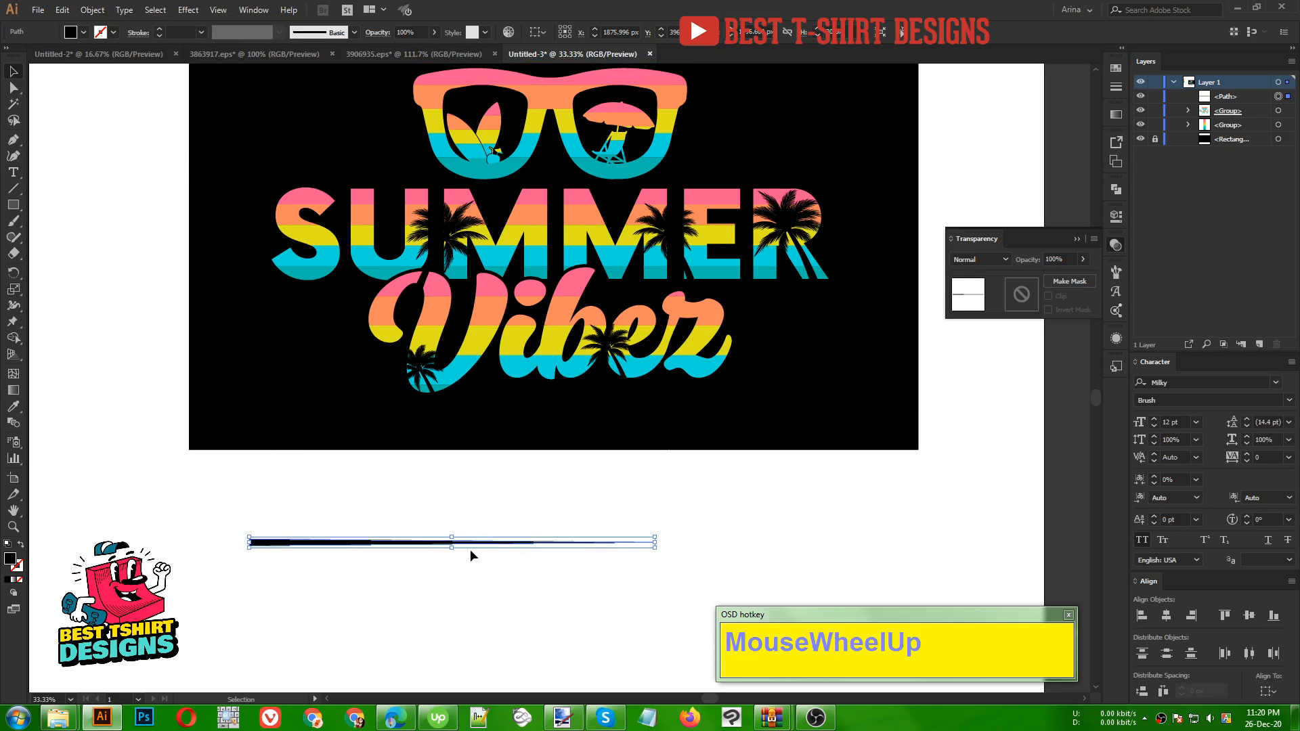
key(ctrl+x)
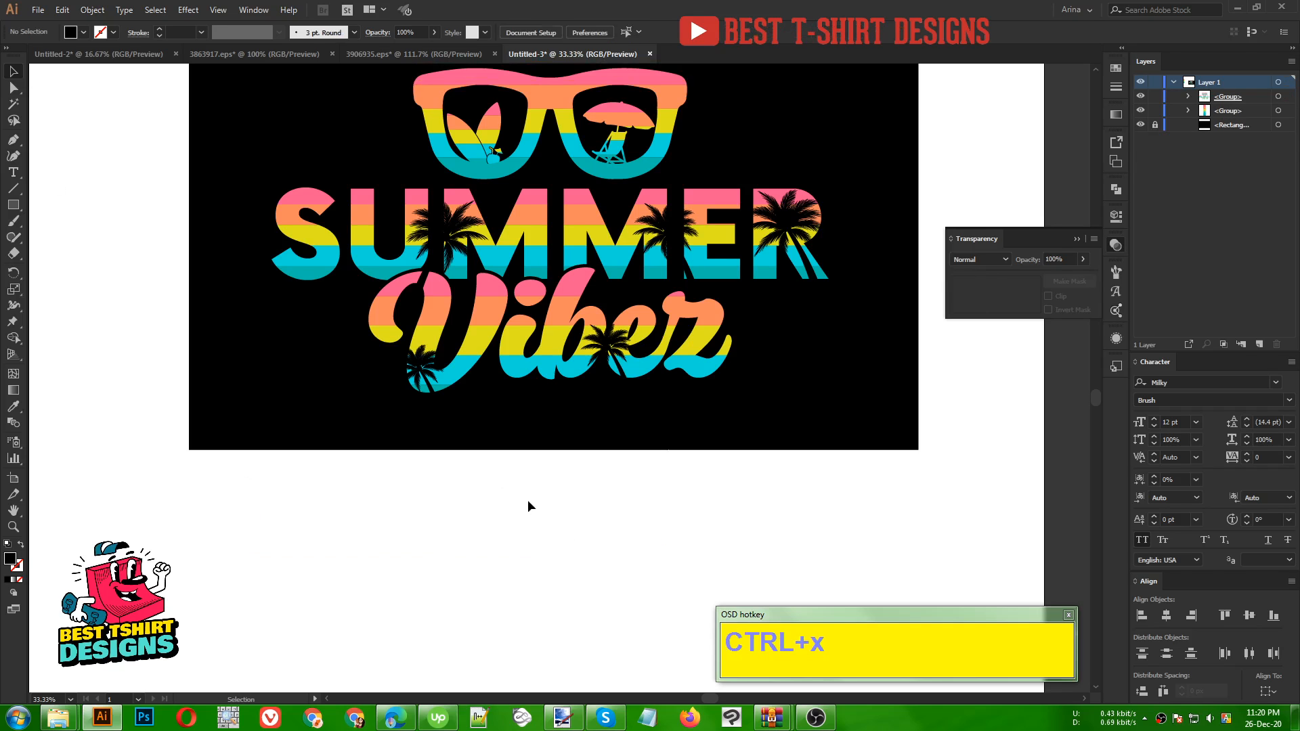
Open the opacity mask of the whole striped design and paste the tapered shape into it.
scroll(528, 504, up, 2)
click(541, 331)
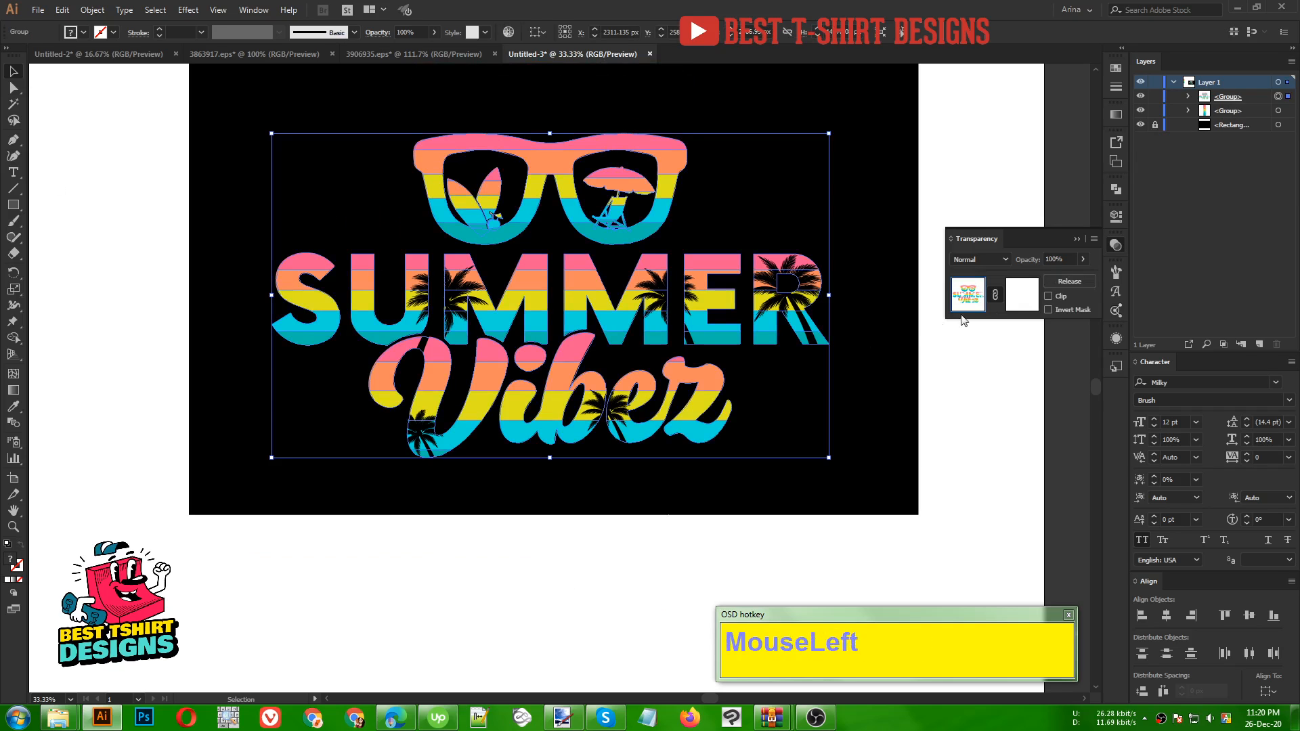
click(1016, 302)
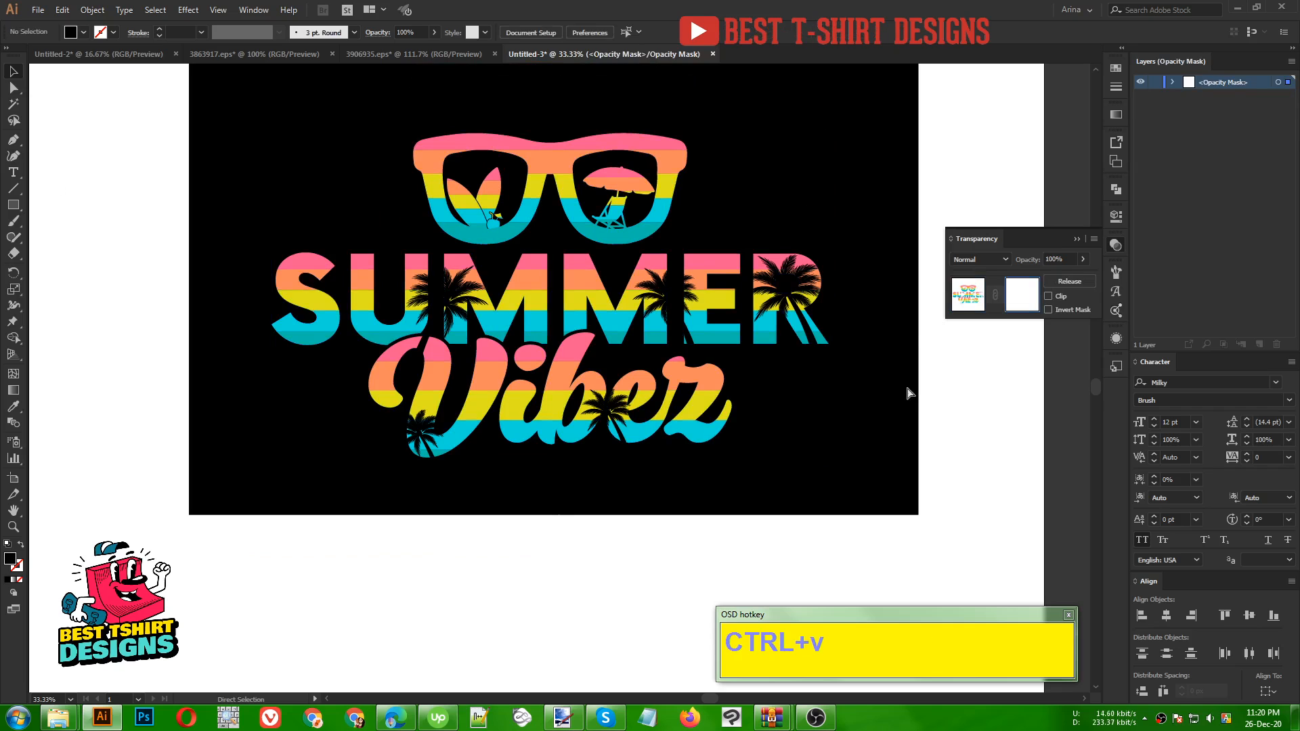
key(ctrl+v)
Move the tapered shape onto the sunglasses' pink band, starting beyond the frame's left edge, and shorten it from its thin end.
scroll(778, 397, up, 1)
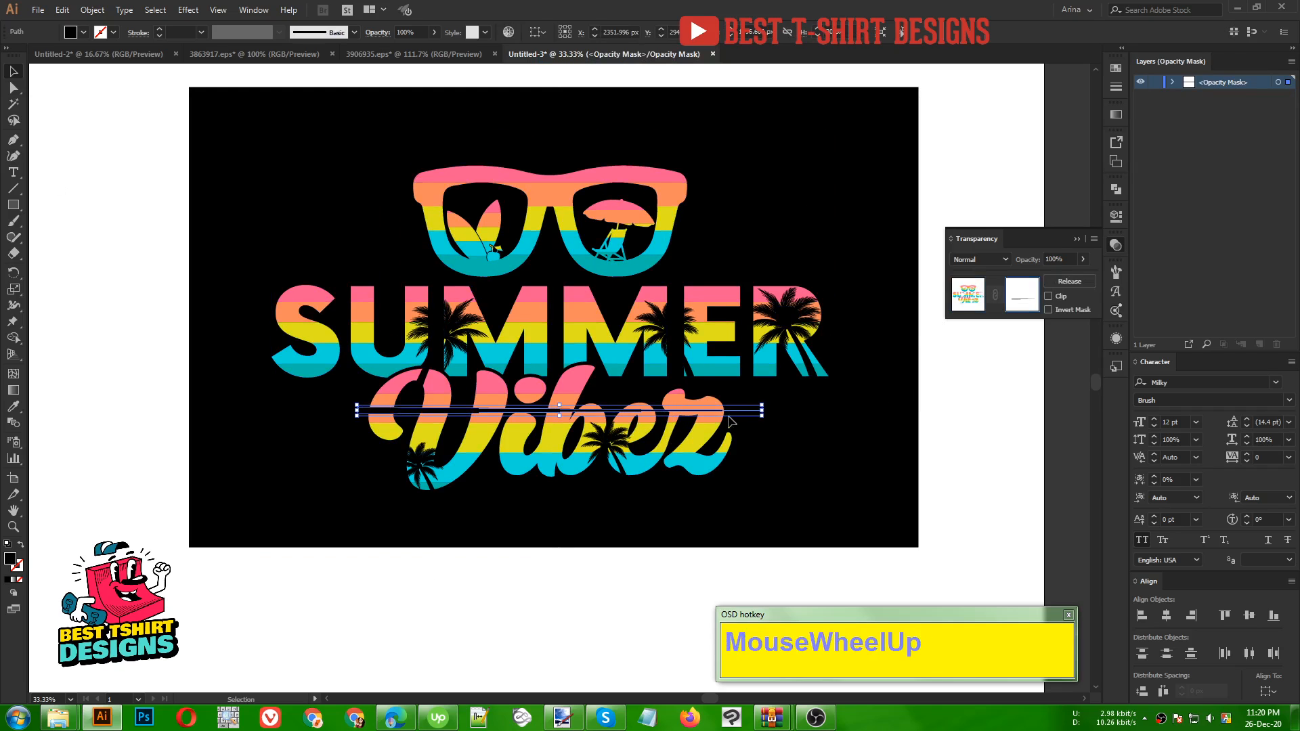
drag(761, 411, 512, 177)
alt+scroll(522, 161, up, 3)
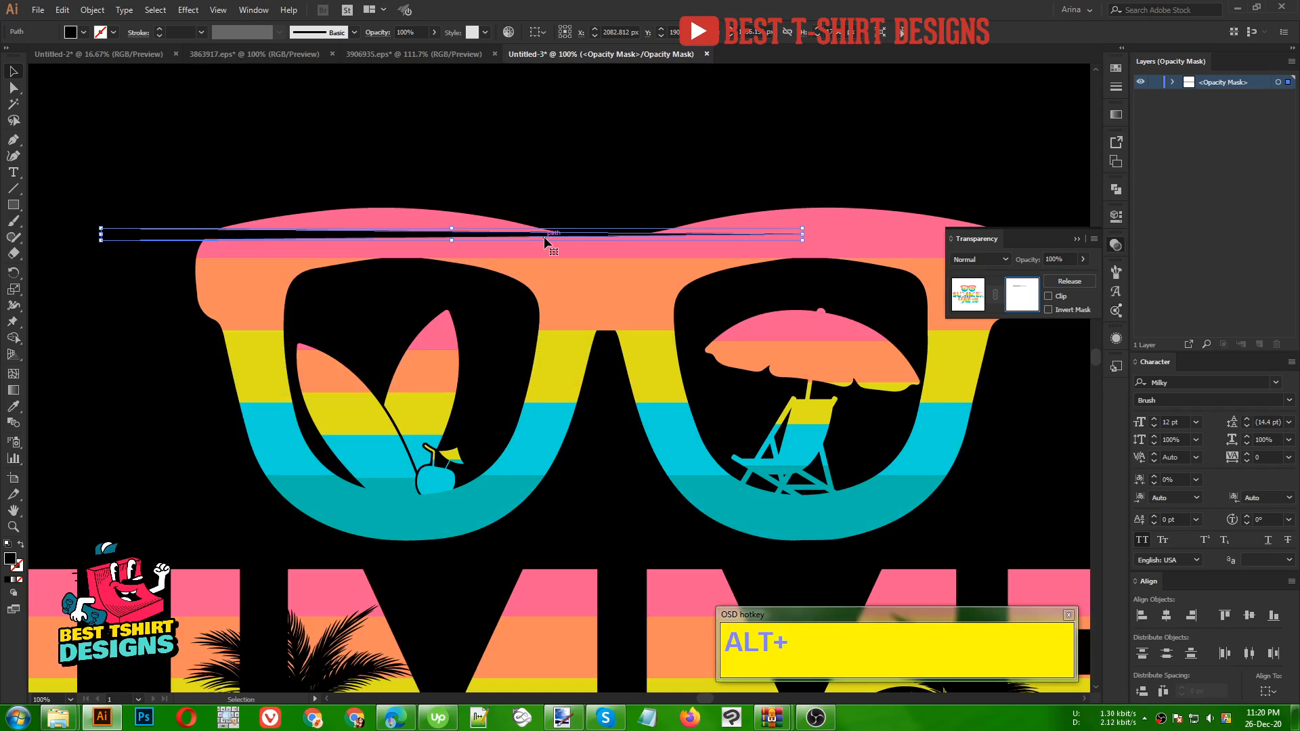
drag(543, 239, 491, 249)
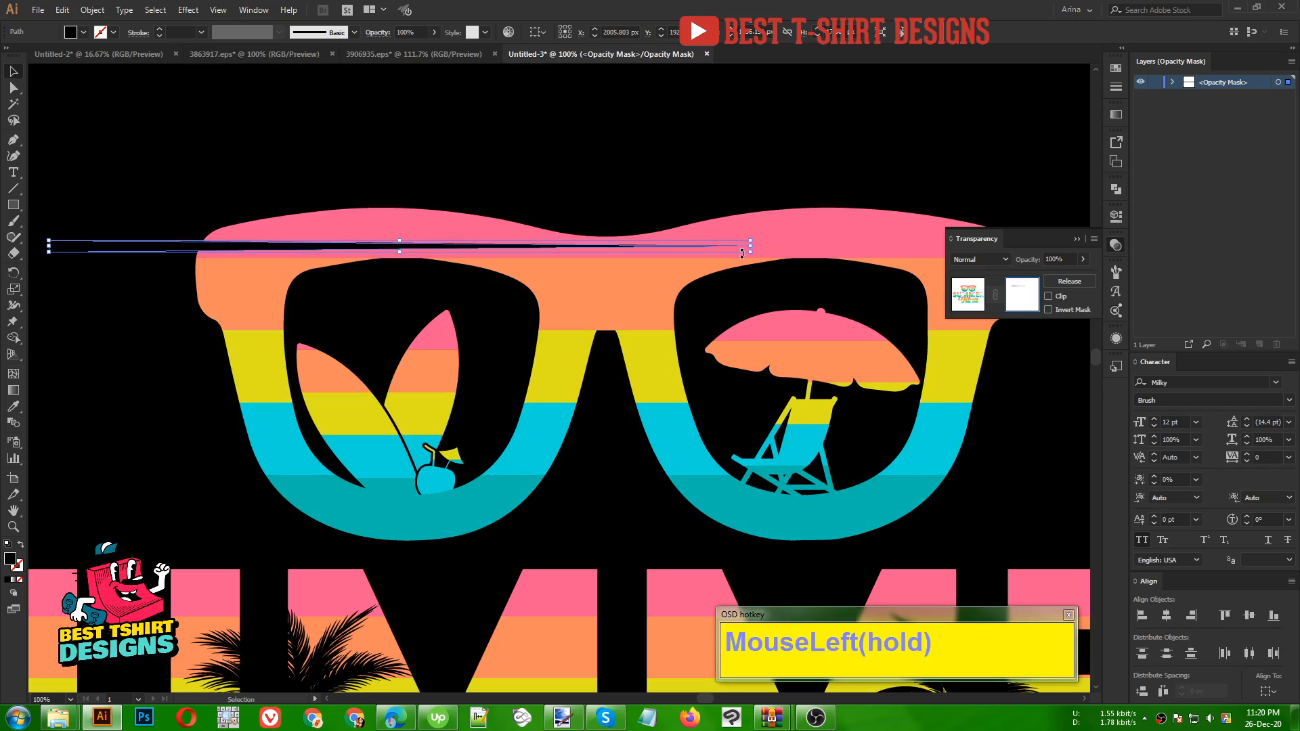
drag(742, 252, 665, 247)
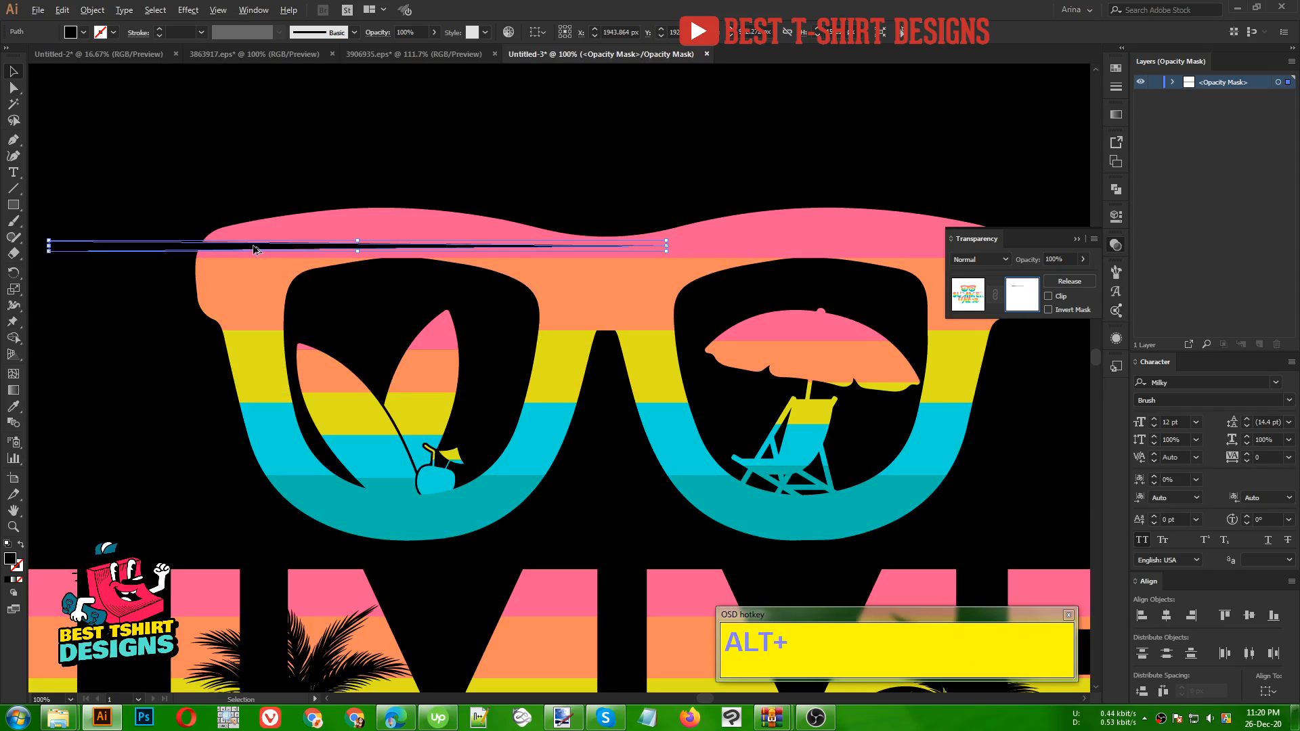
Duplicate the tapered shape three times down the sunglasses, across the yellow band, the cyan-teal boundary and the lower teal rim.
alt+drag(254, 250, 452, 517)
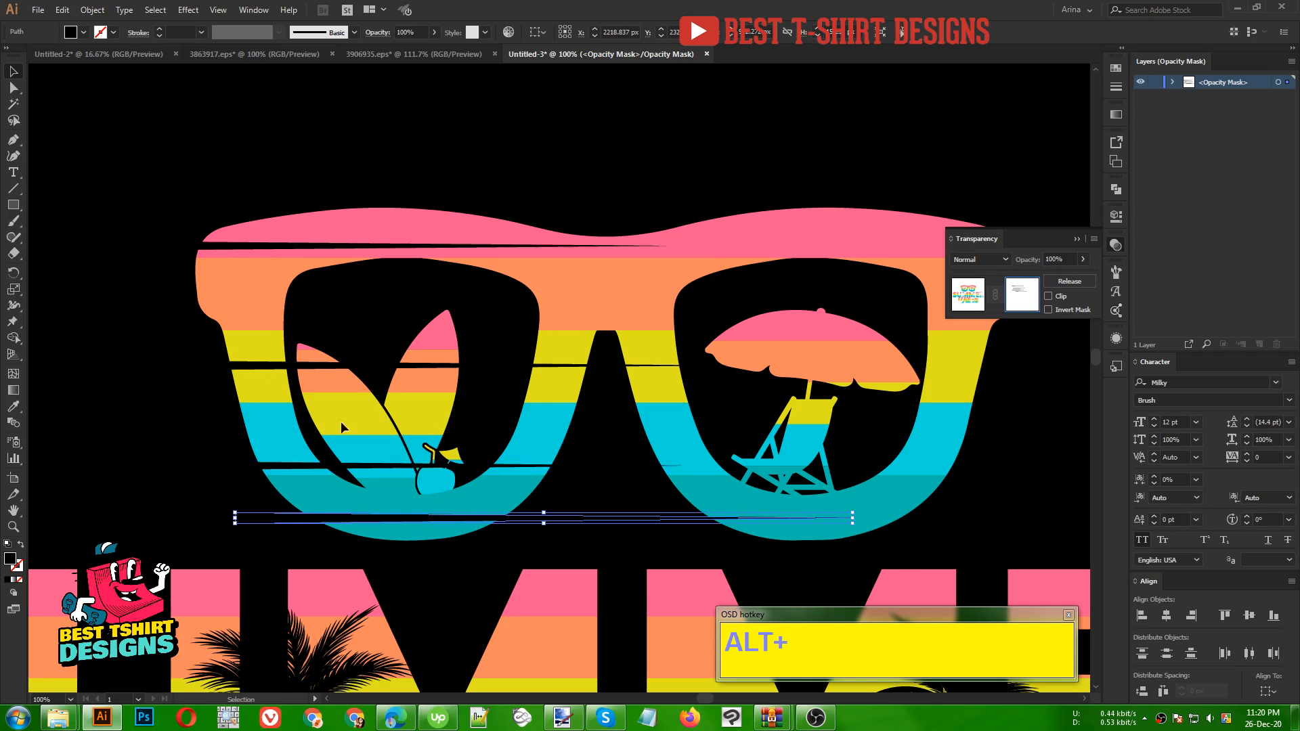
scroll(241, 348, down, 2)
alt+scroll(204, 344, down, 1)
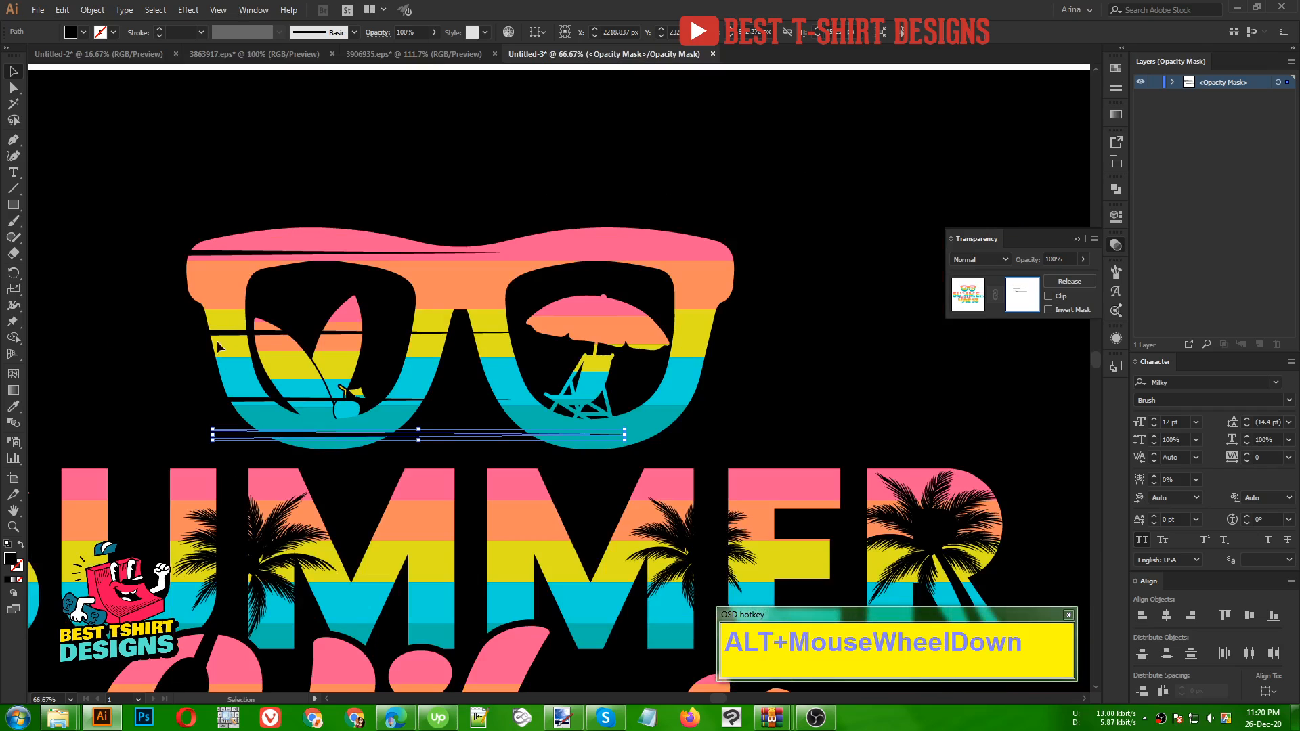
Move the two middle tapered cuts up to the orange and lower yellow bands, then duplicate the latter down to the cyan-teal boundary.
drag(217, 337, 183, 291)
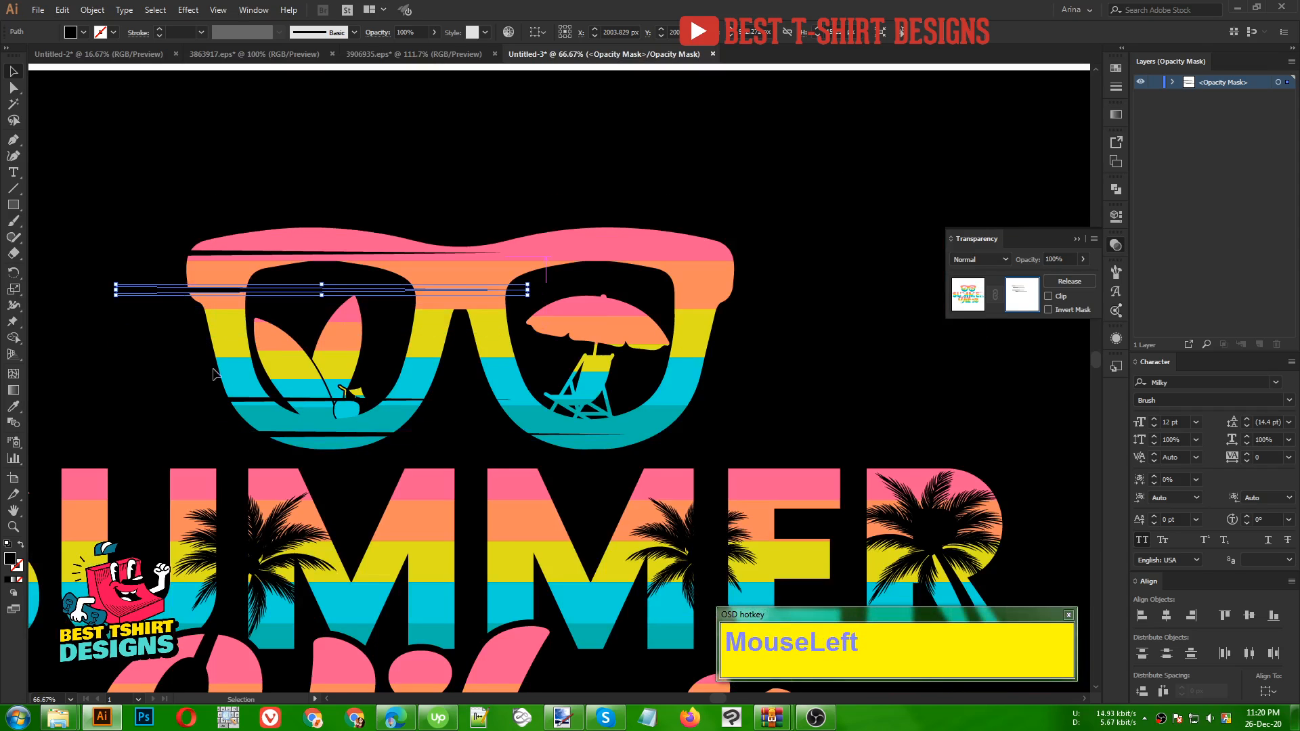
drag(226, 401, 210, 356)
alt+drag(210, 355, 224, 399)
click(191, 415)
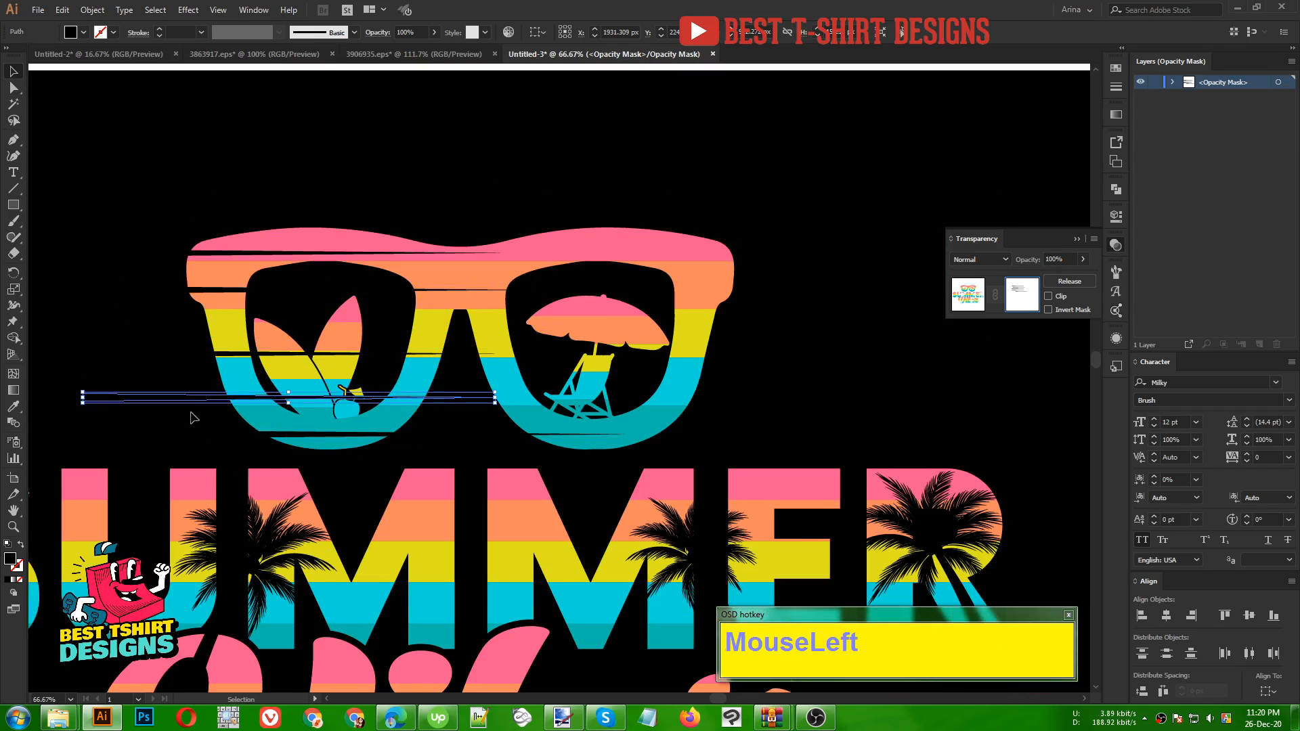
Duplicate the sunglasses' tapered cuts to the frame's other side and flip them horizontally so they enter from its right edge.
alt+scroll(193, 410, down, 1)
drag(126, 219, 217, 463)
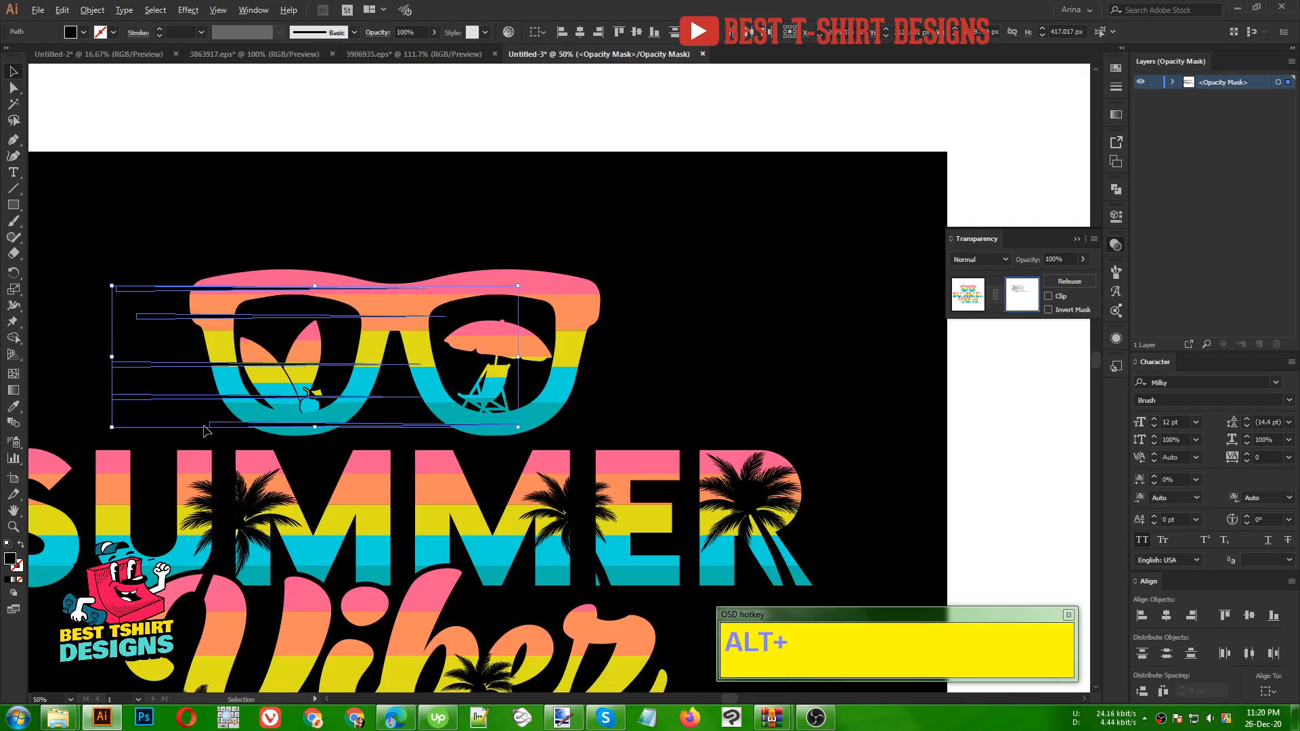
alt+drag(444, 395, 846, 389)
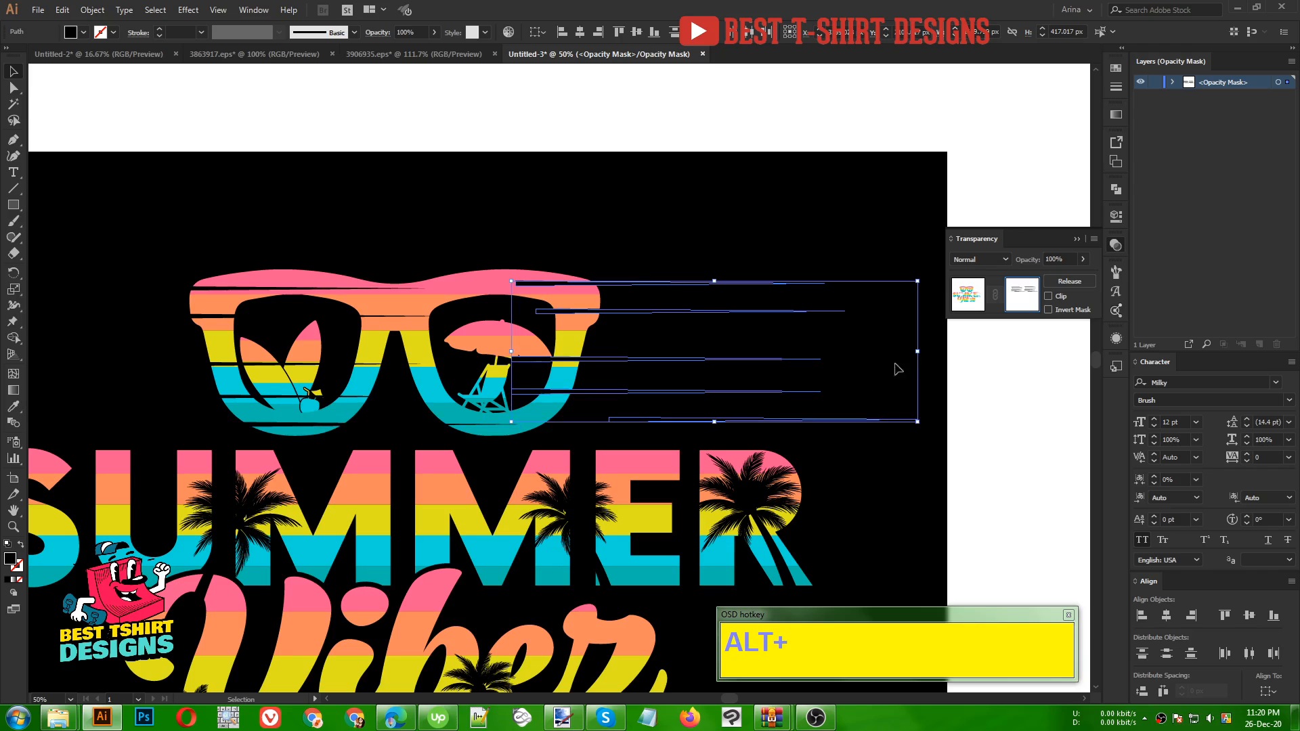
drag(922, 353, 512, 379)
drag(845, 396, 563, 391)
click(554, 222)
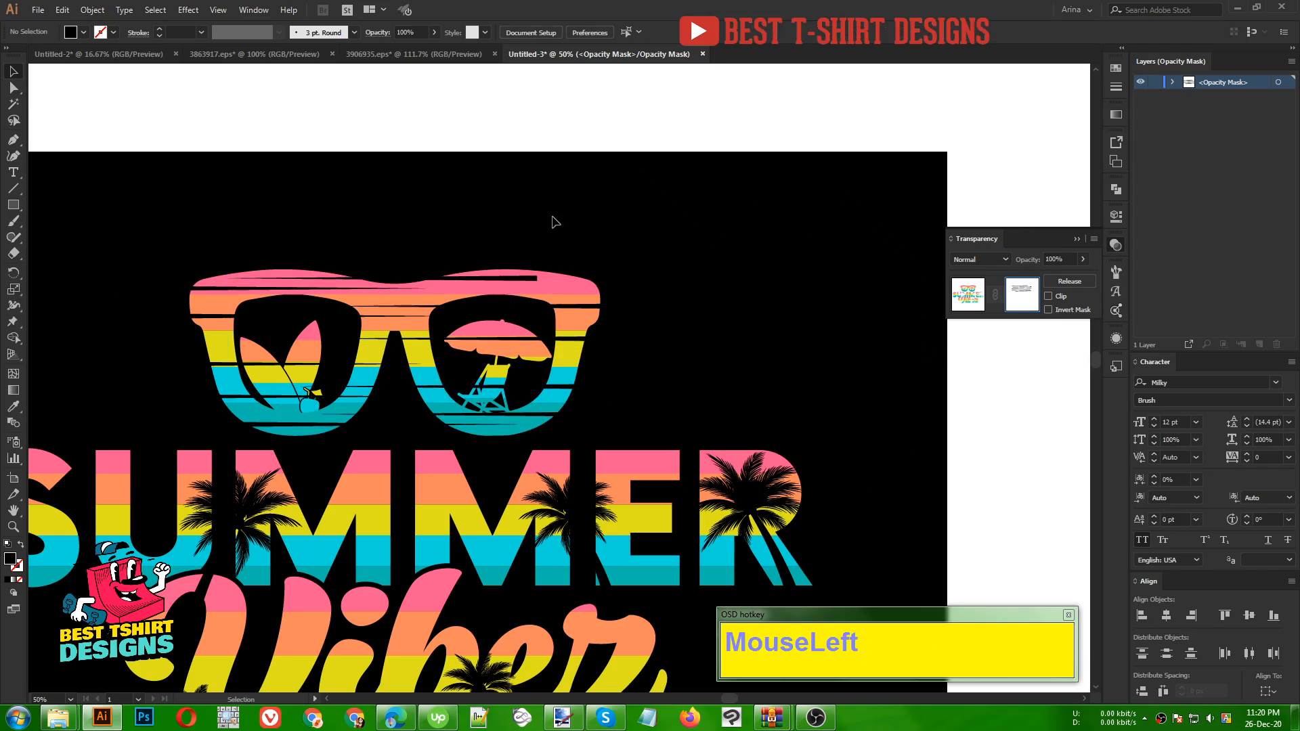
Move the uppermost mirrored cut on the sunglasses' pink band up and outward, nearer the frame's upper right edge.
scroll(499, 300, up, 1)
click(499, 272)
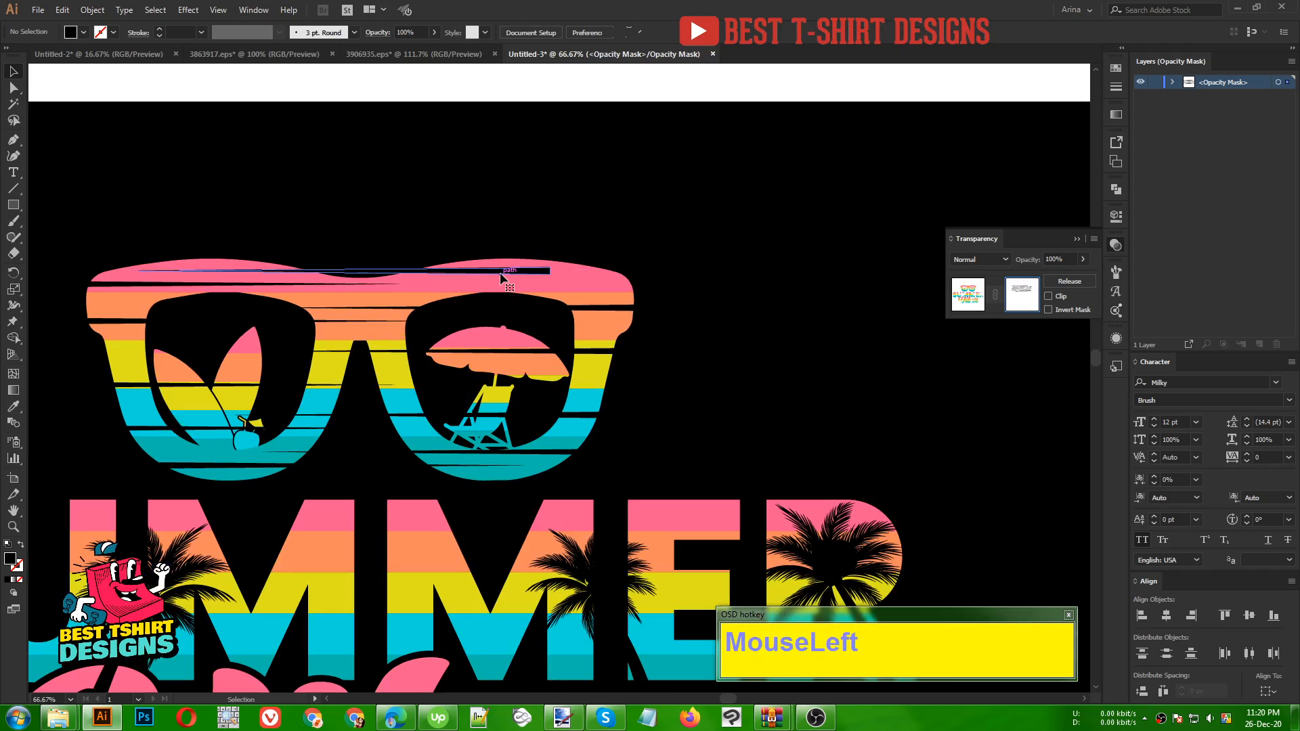
drag(499, 273, 609, 235)
click(615, 202)
Duplicate the sunglasses' mirrored set of tapered cuts down onto the right half of the word SUMMER.
alt+scroll(510, 229, down, 2)
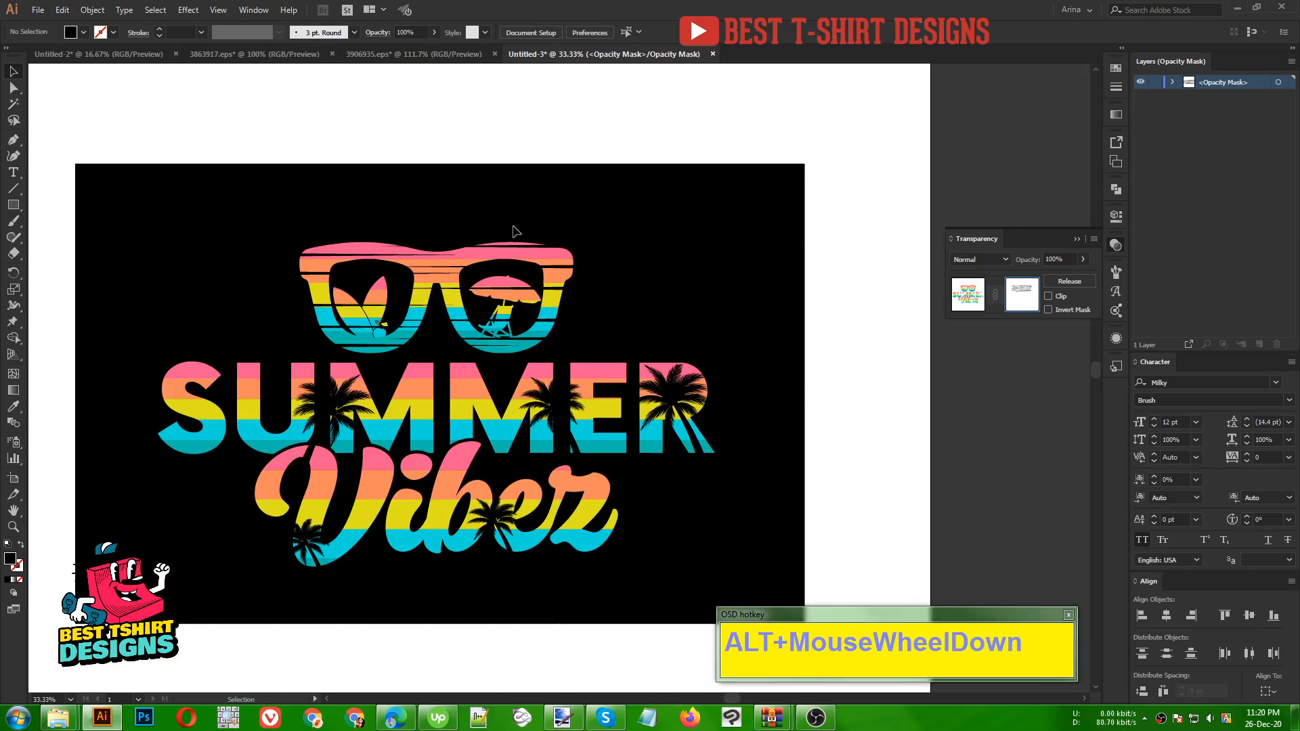
drag(504, 203, 441, 357)
shift+click(379, 346)
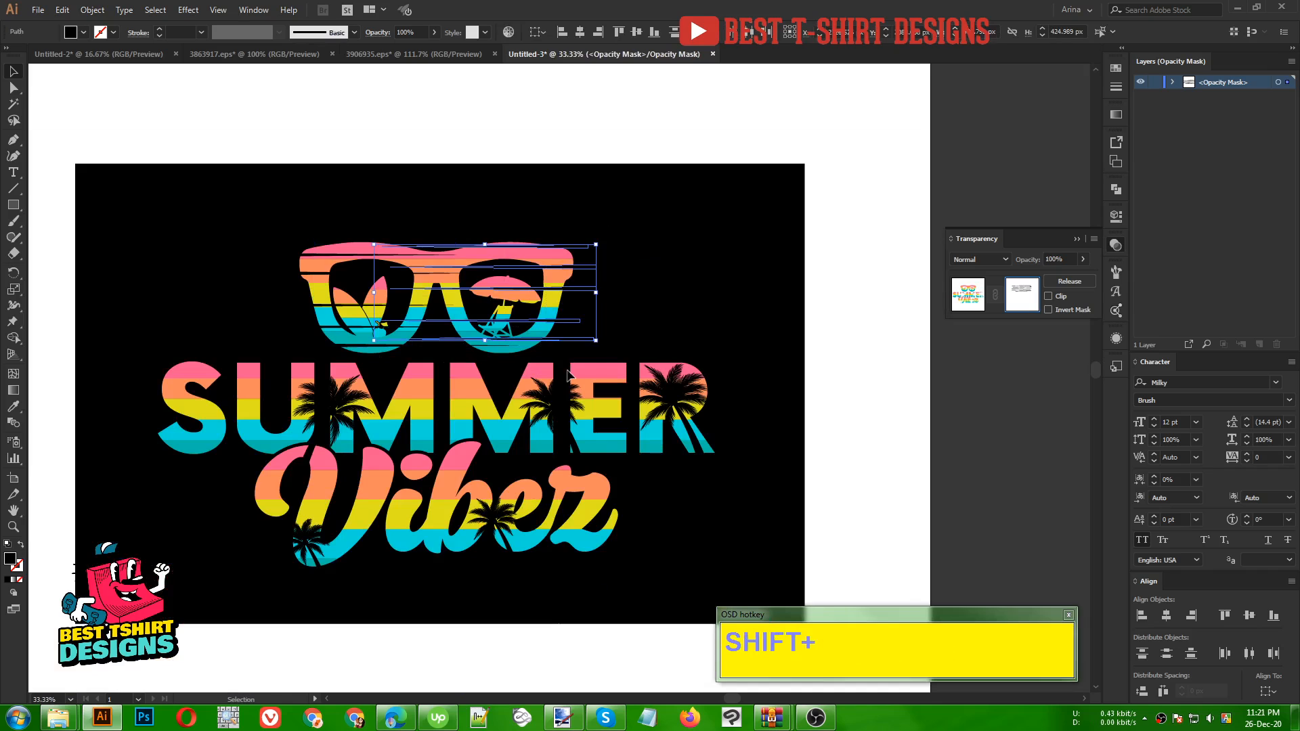
alt+drag(579, 306, 579, 398)
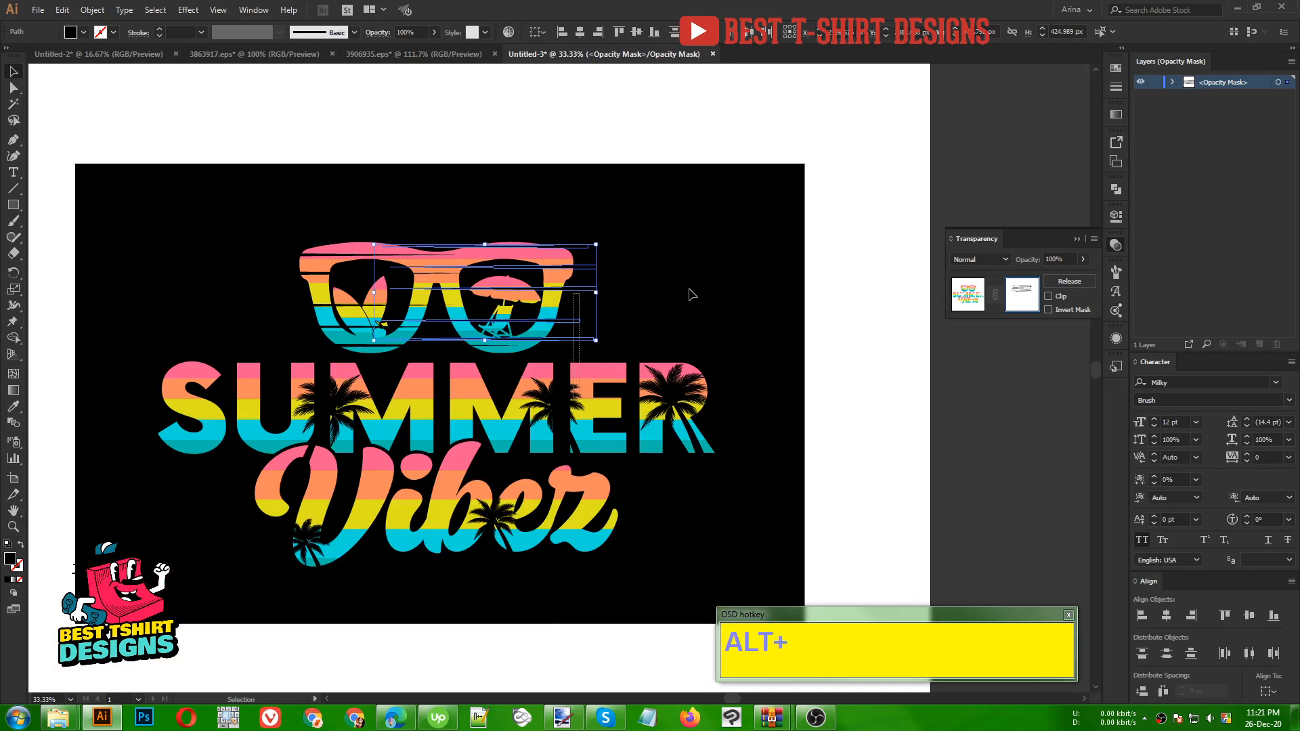
drag(625, 199, 616, 436)
click(772, 487)
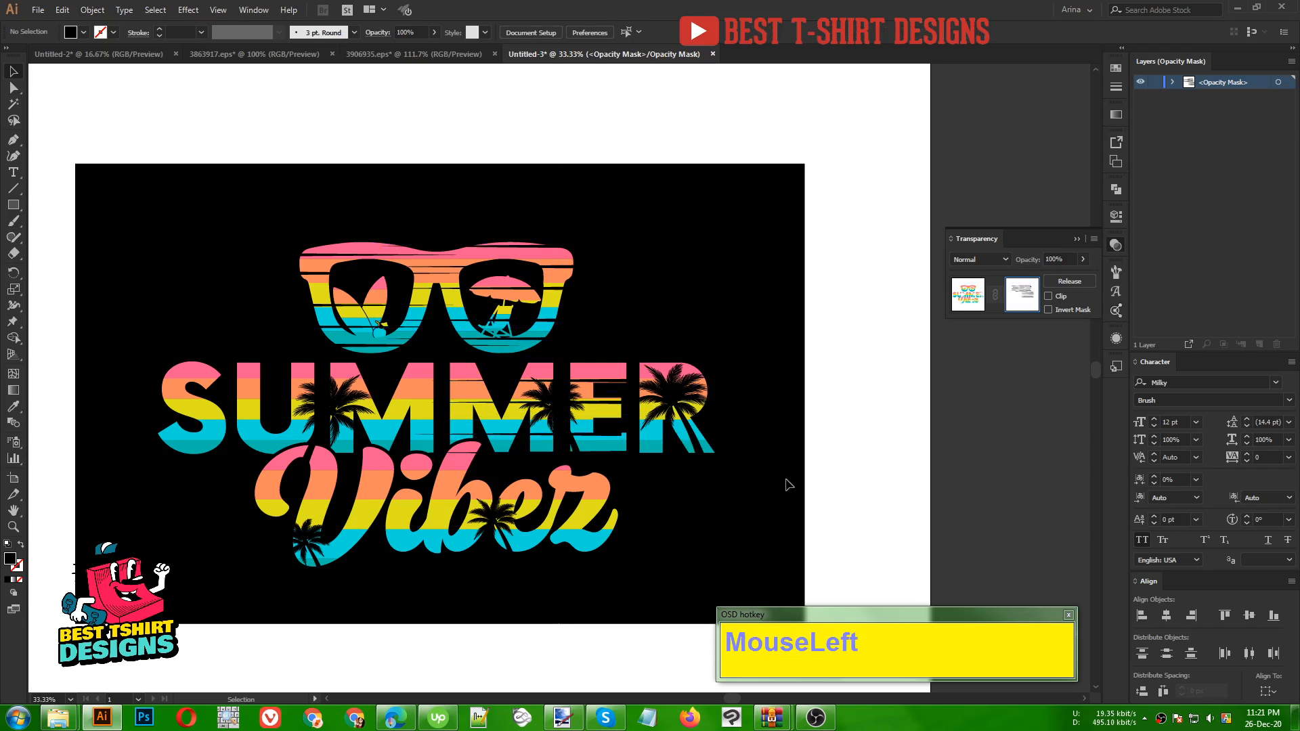
Duplicate the SUMMER cuts across the rest of SUMMER and the word Vibez, and exit the opacity mask.
drag(616, 315, 643, 541)
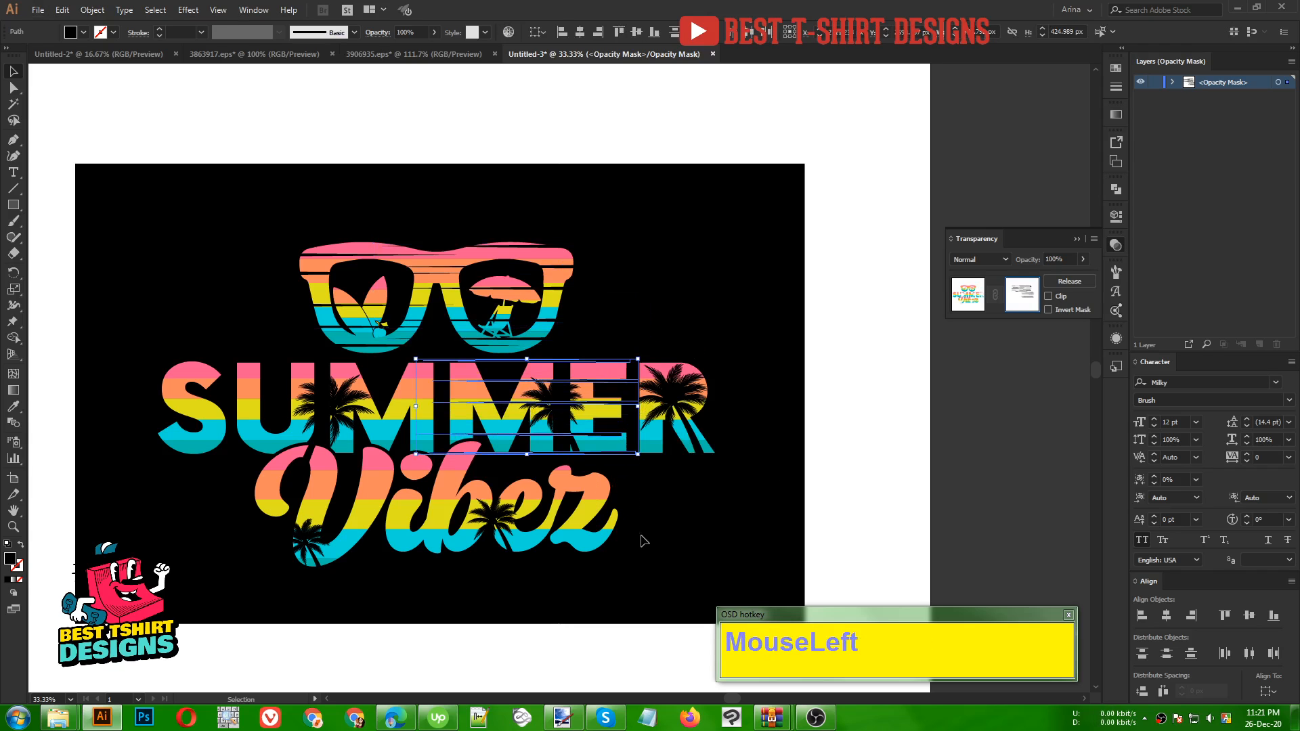
alt+drag(616, 440, 324, 506)
click(406, 603)
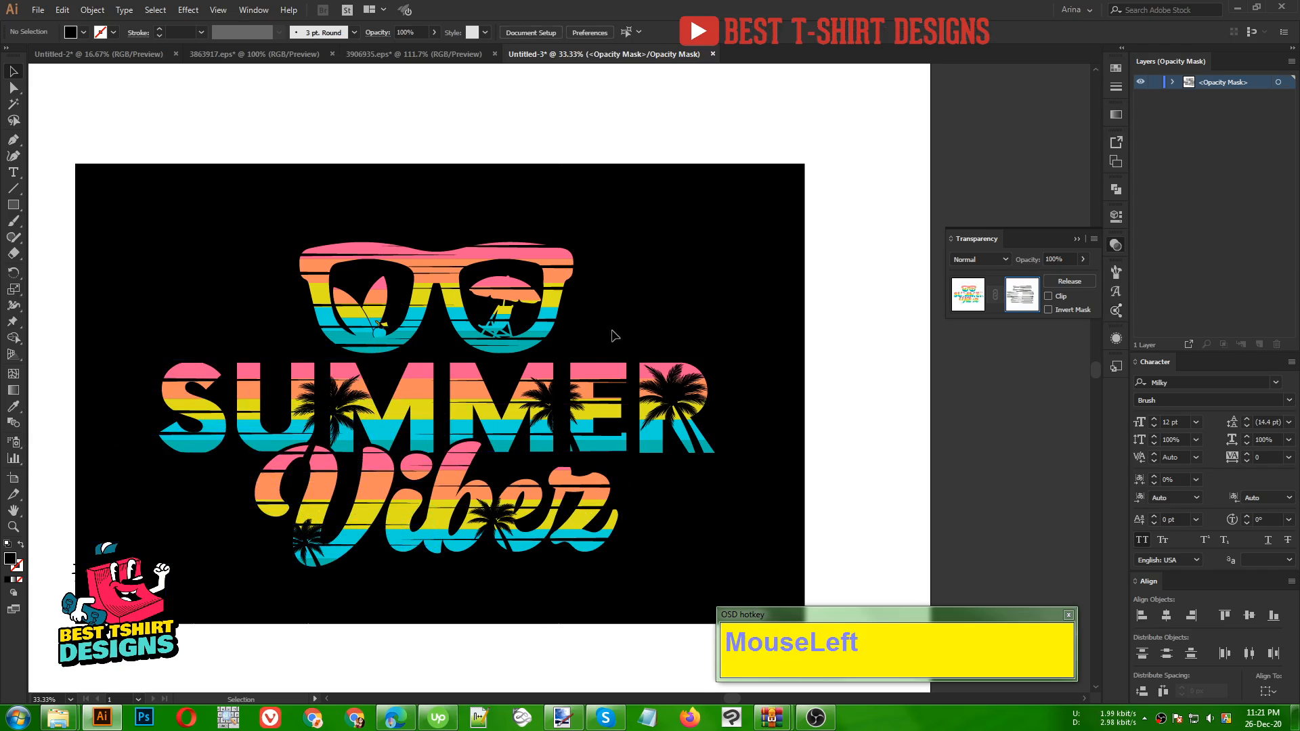
click(978, 298)
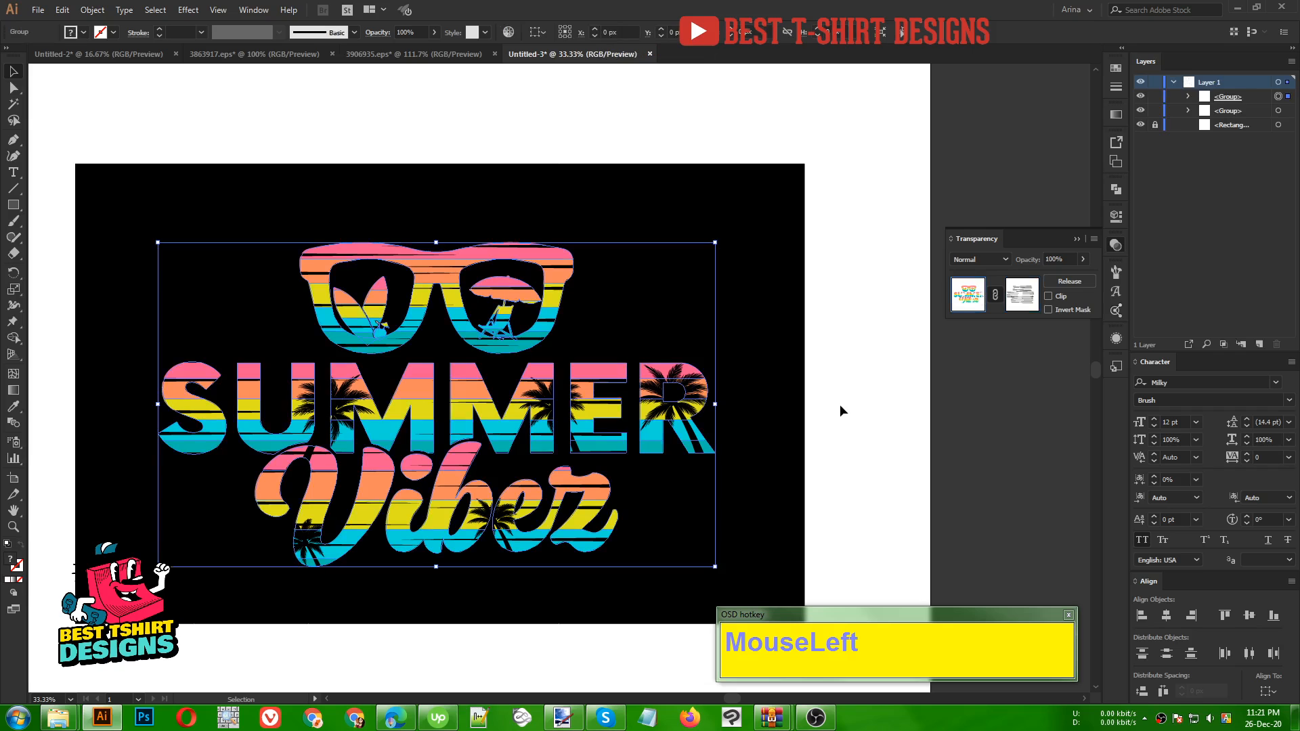
Open the four-texture grunge file from the CHAOS folder and copy its lower-left grunge texture.
key(ctrl+shift+a)
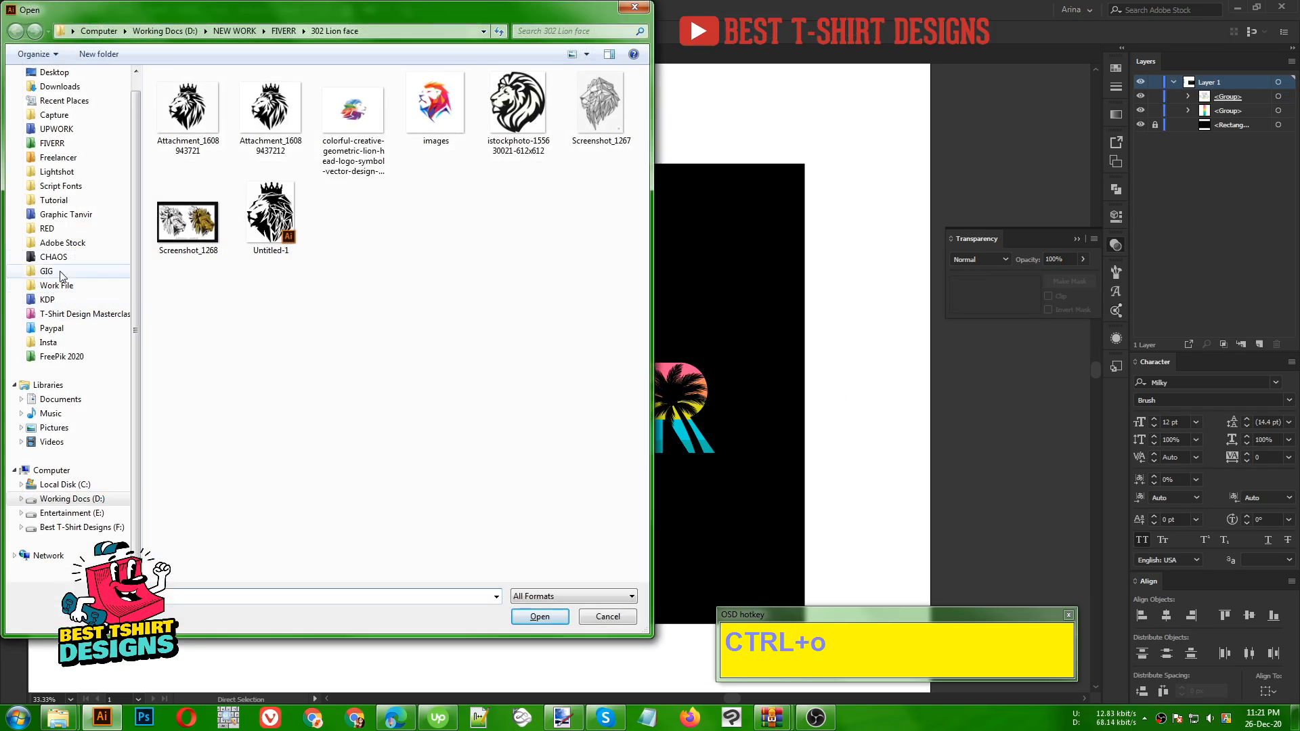
click(54, 258)
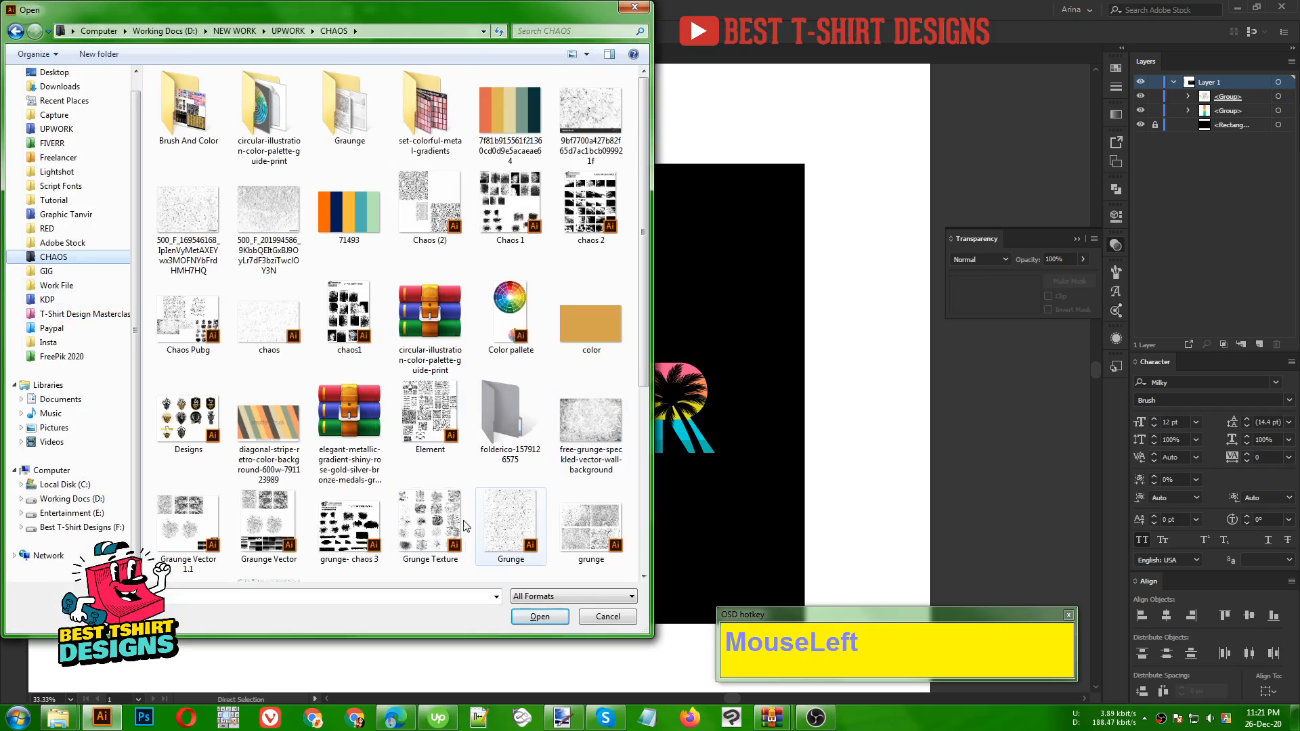
double_click(586, 530)
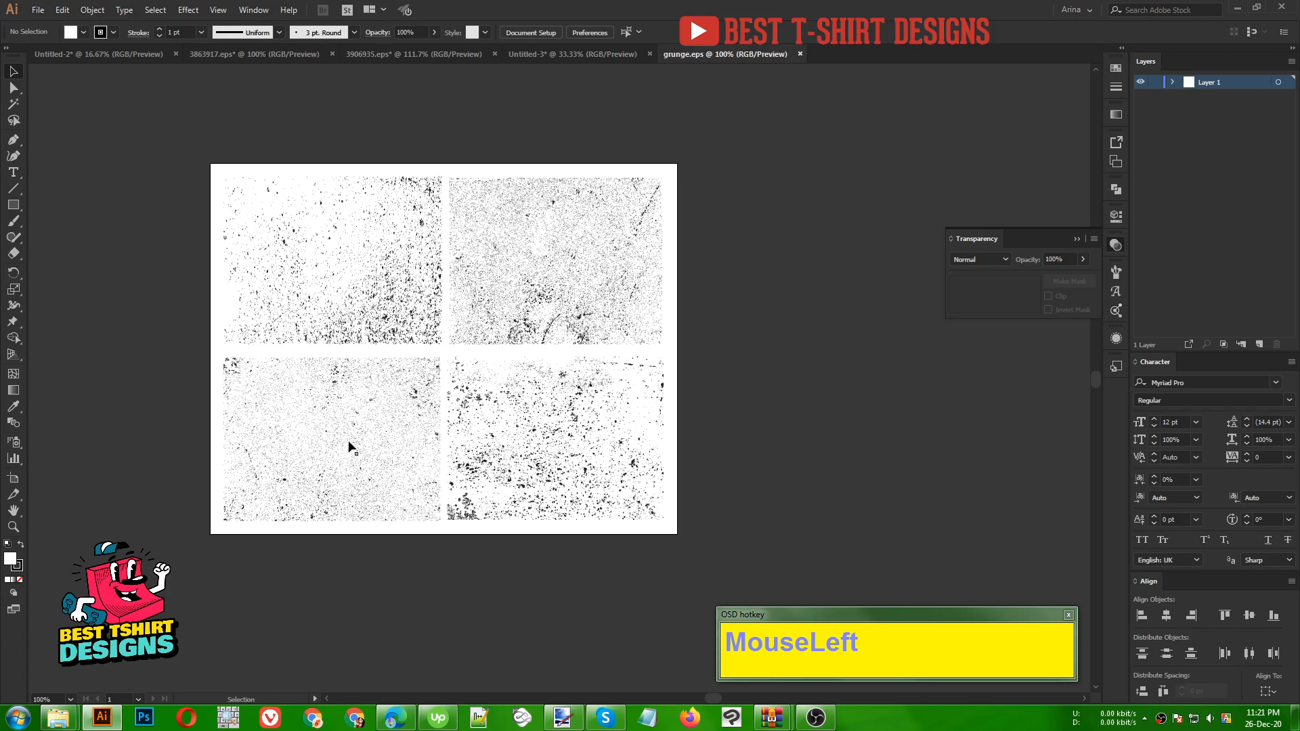
click(333, 442)
key(v)
key(ctrl+c)
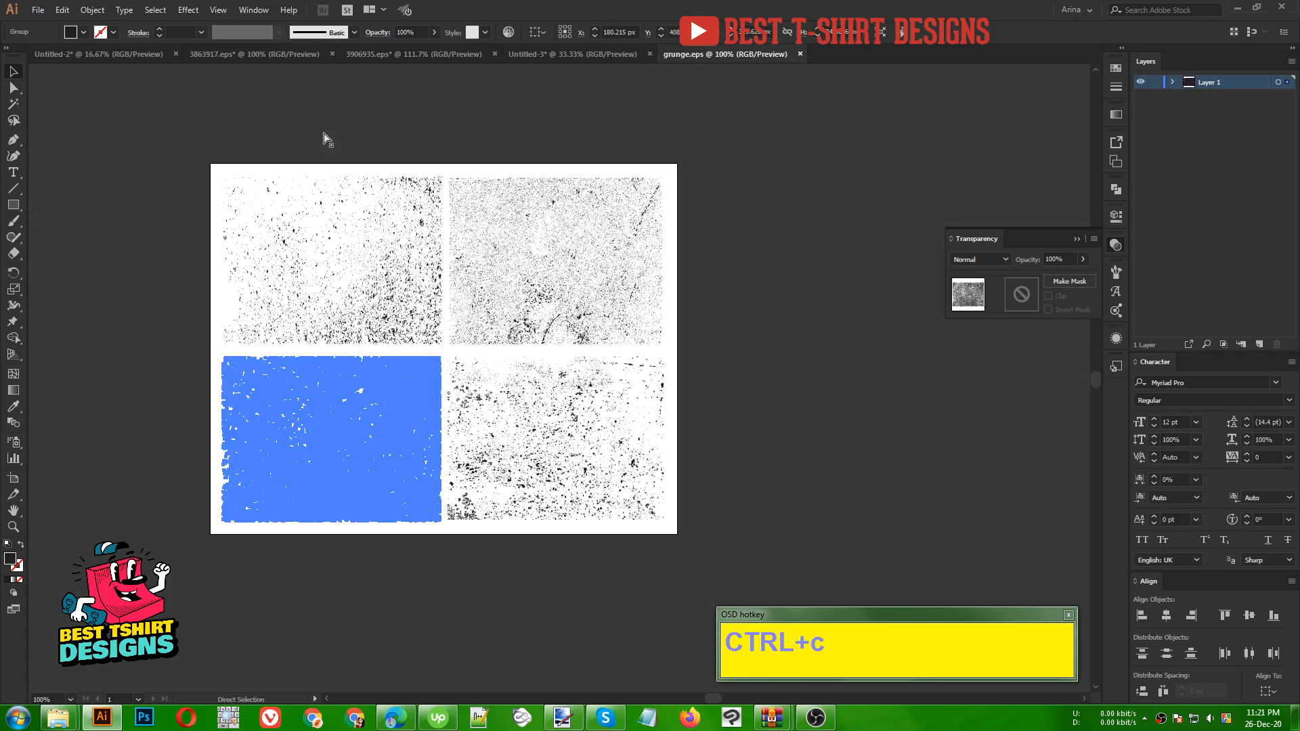
Return to Untitled-3, open the striped design's opacity mask and paste the grunge texture into it.
click(541, 54)
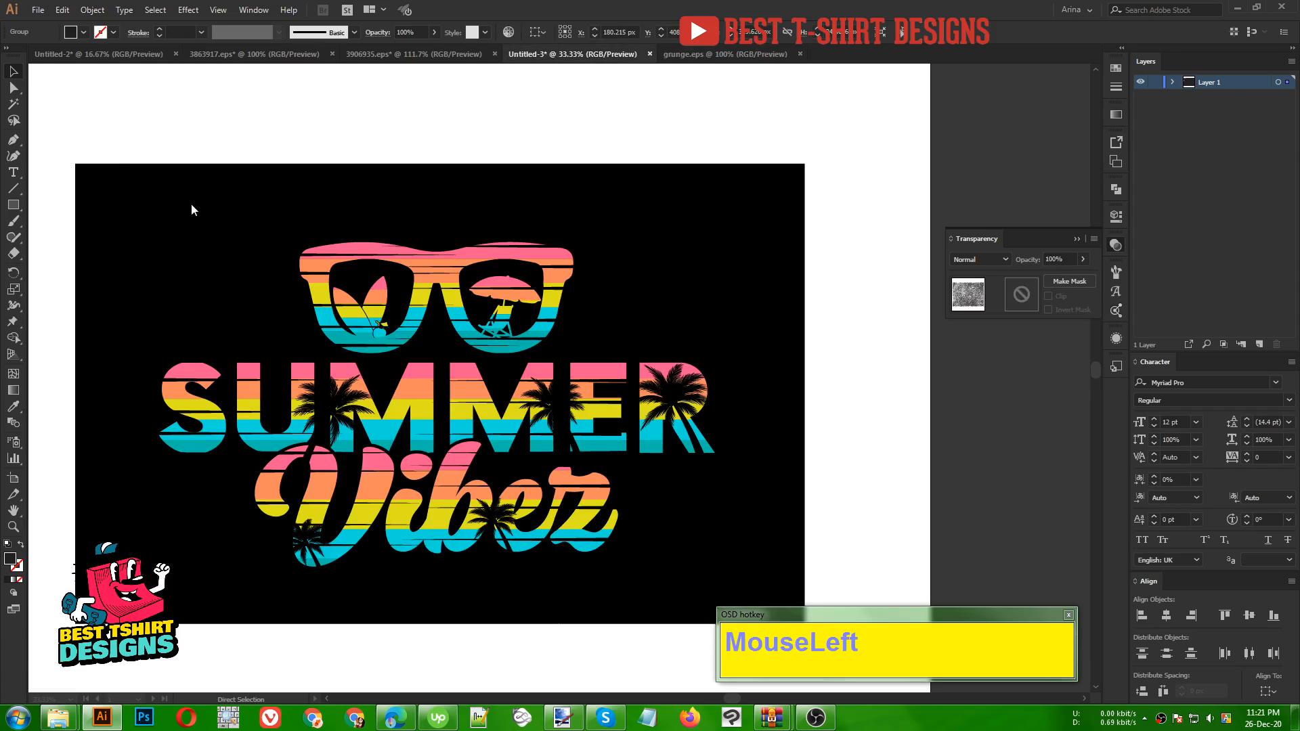
drag(110, 174, 725, 603)
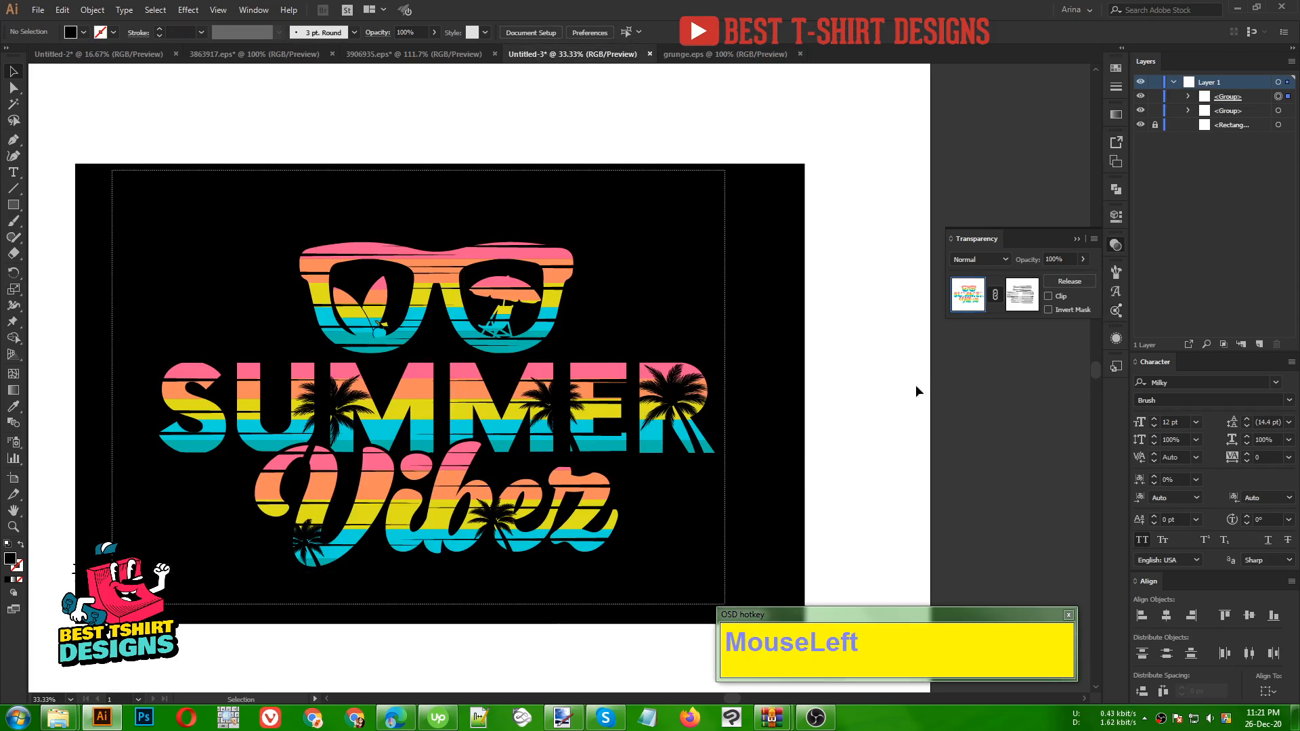
click(1021, 294)
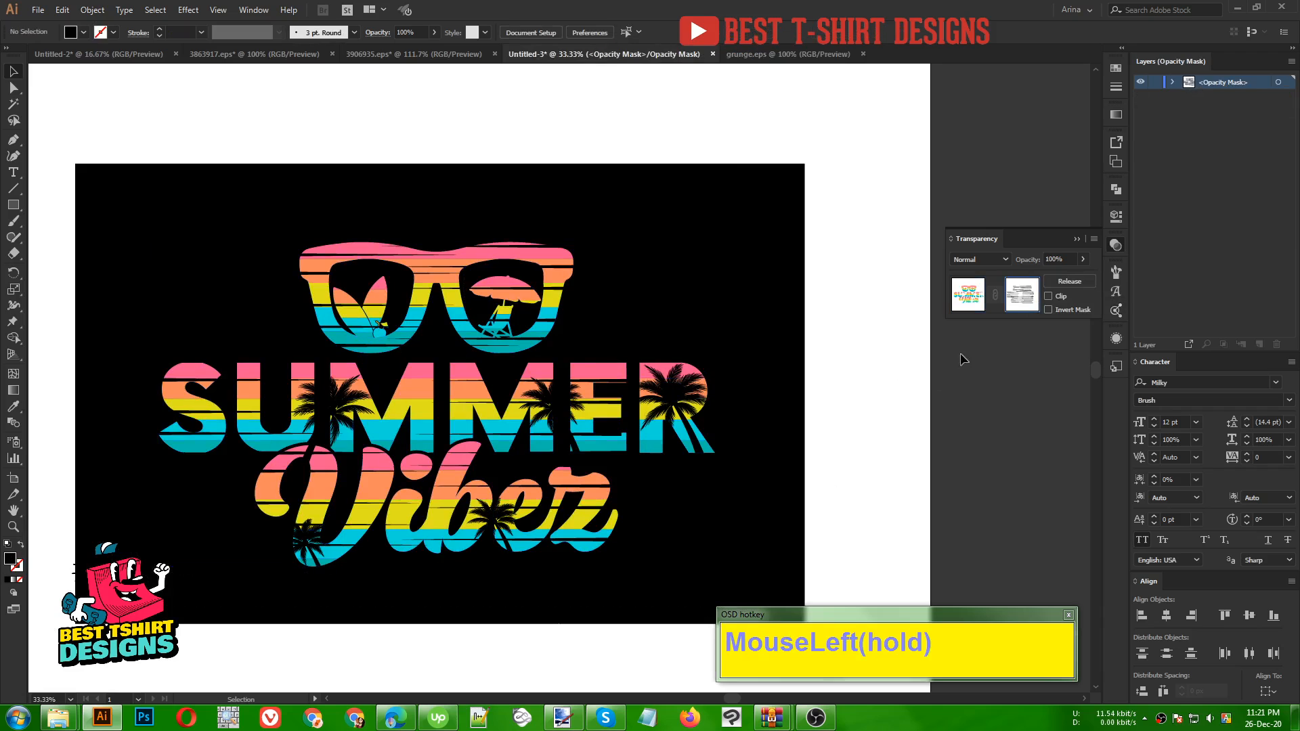
key(ctrl+v)
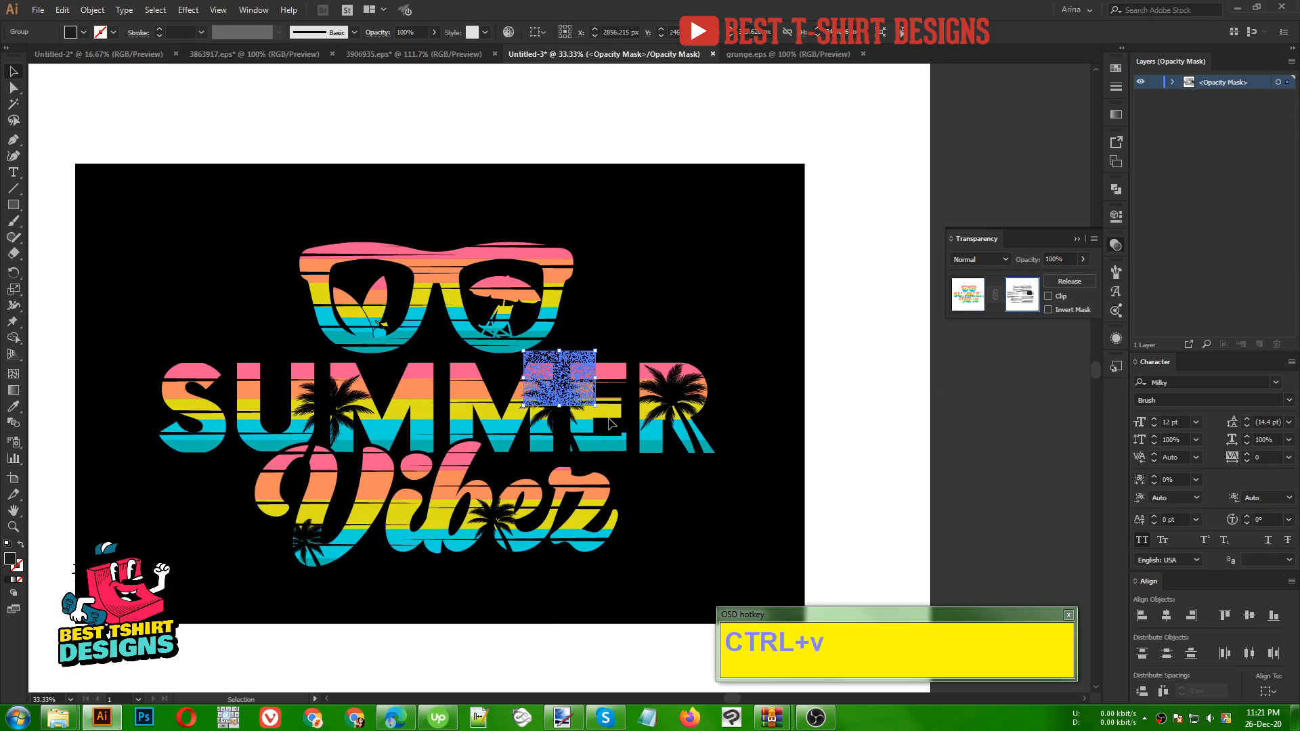
Enlarge the grunge texture to about 2232 × 1683 px and move it over the artwork, starting just beyond SUMMER's left edge.
drag(788, 520, 831, 538)
drag(891, 570, 890, 568)
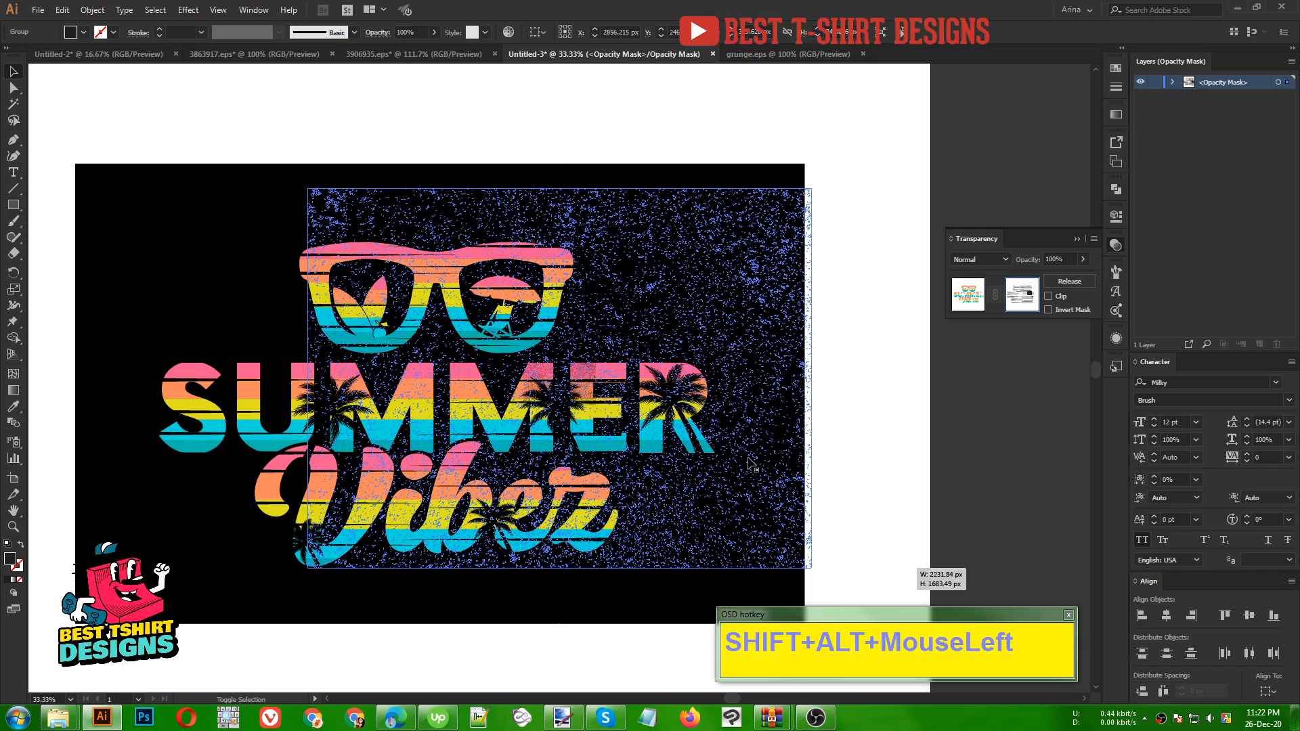
drag(731, 446, 572, 480)
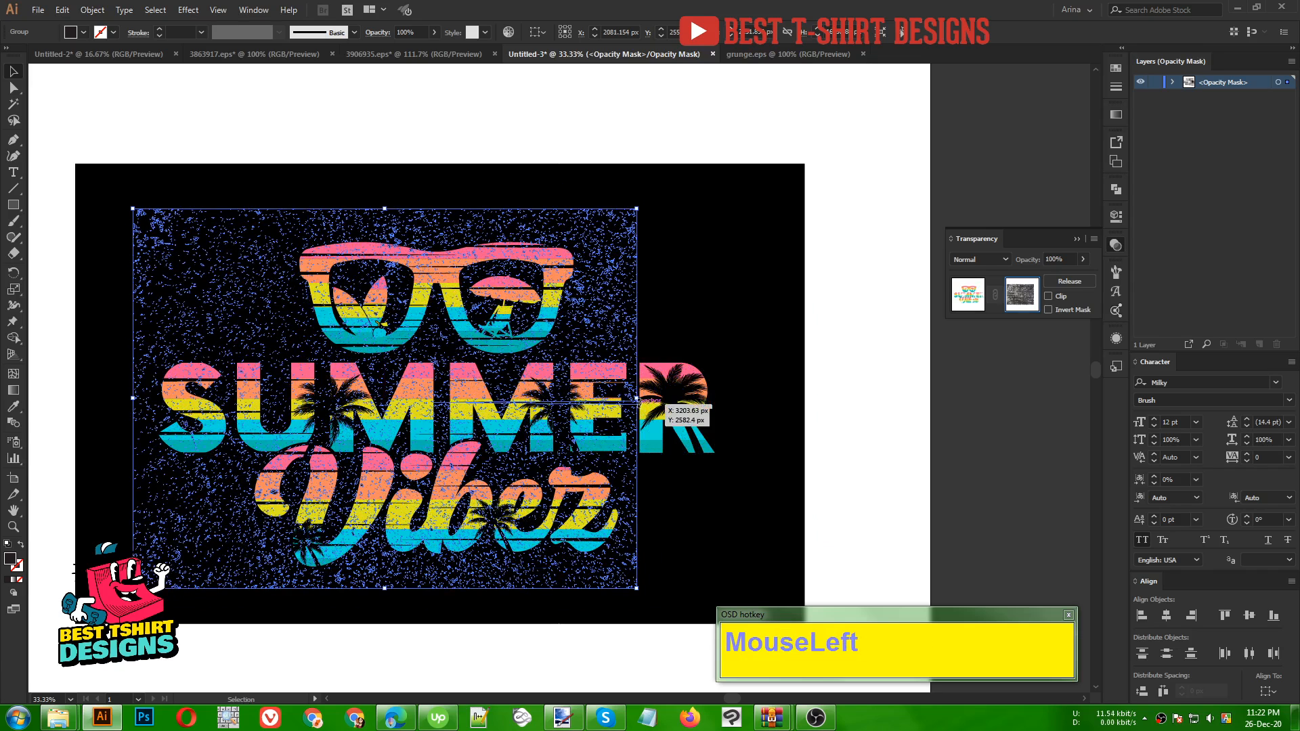
Widen the grunge texture until it extends past the R of SUMMER, and exit the opacity mask.
drag(636, 398, 759, 417)
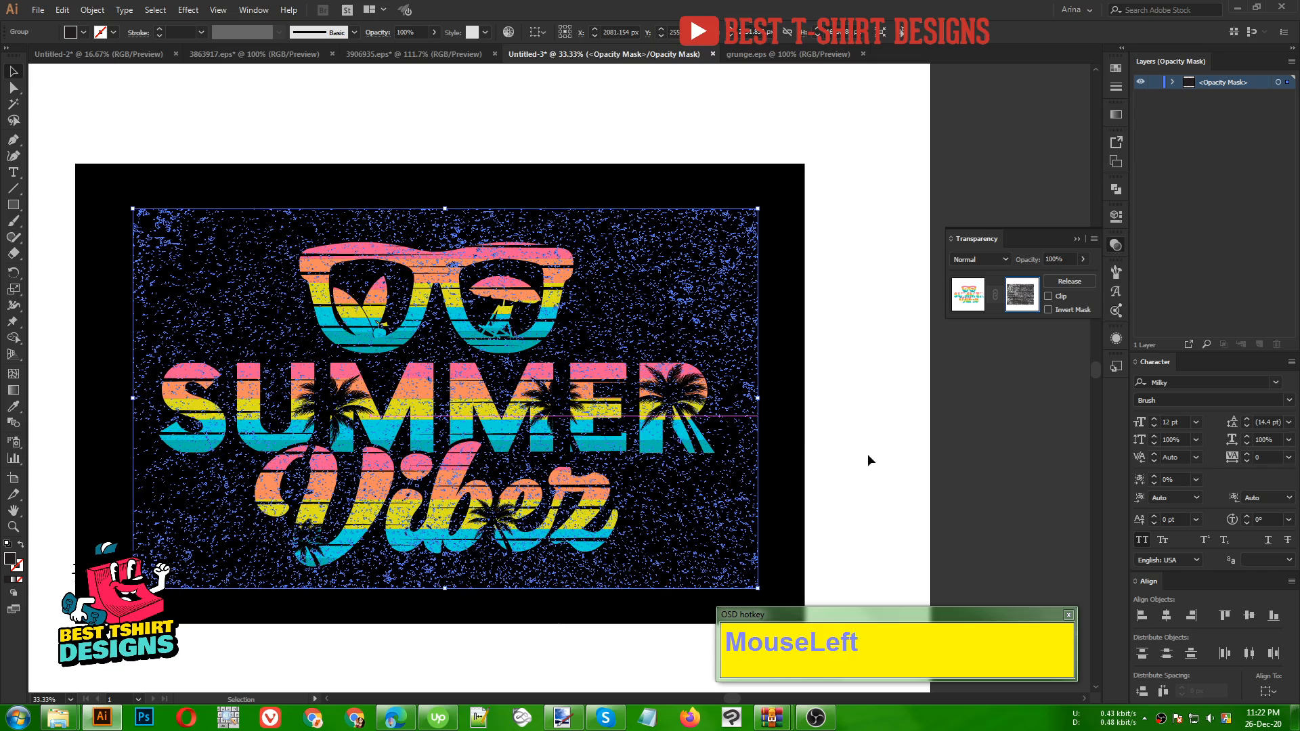
click(865, 454)
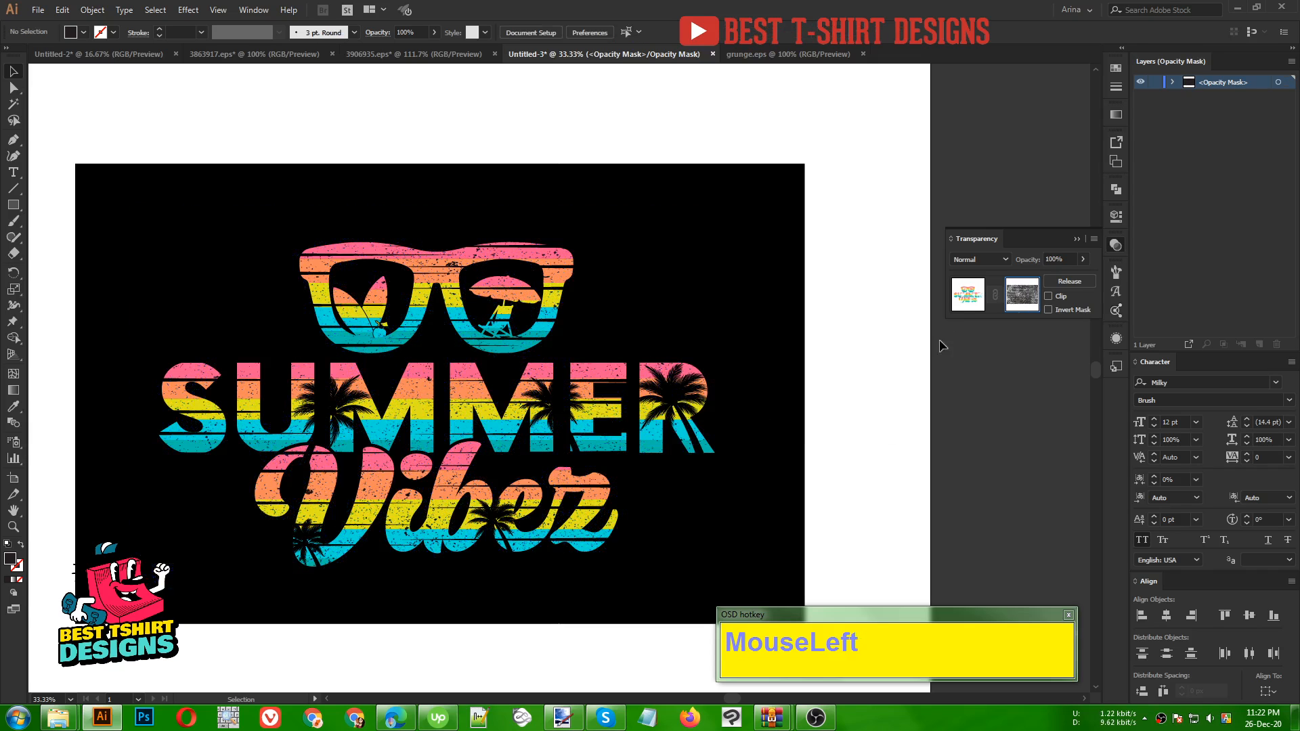
click(821, 432)
Deselect the textured design, close the transparency settings and lock Layer 1.
scroll(395, 535, up, 1)
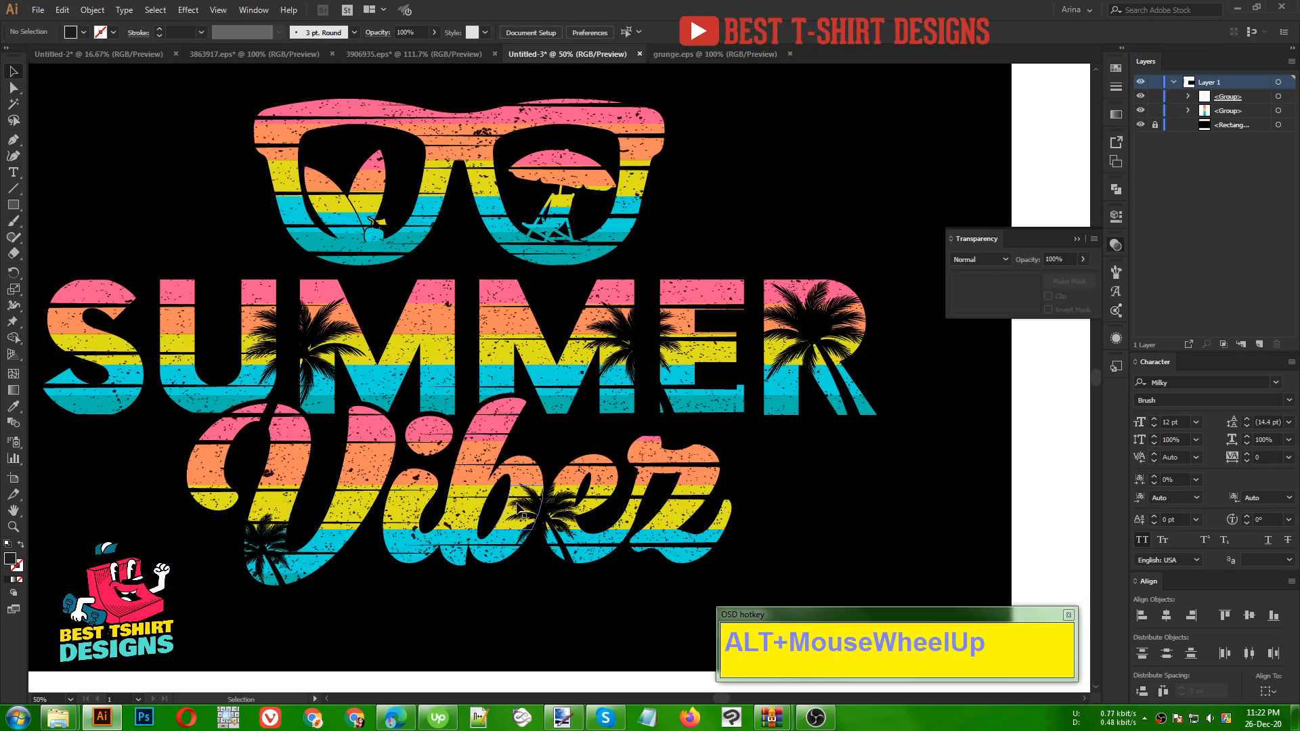
click(547, 503)
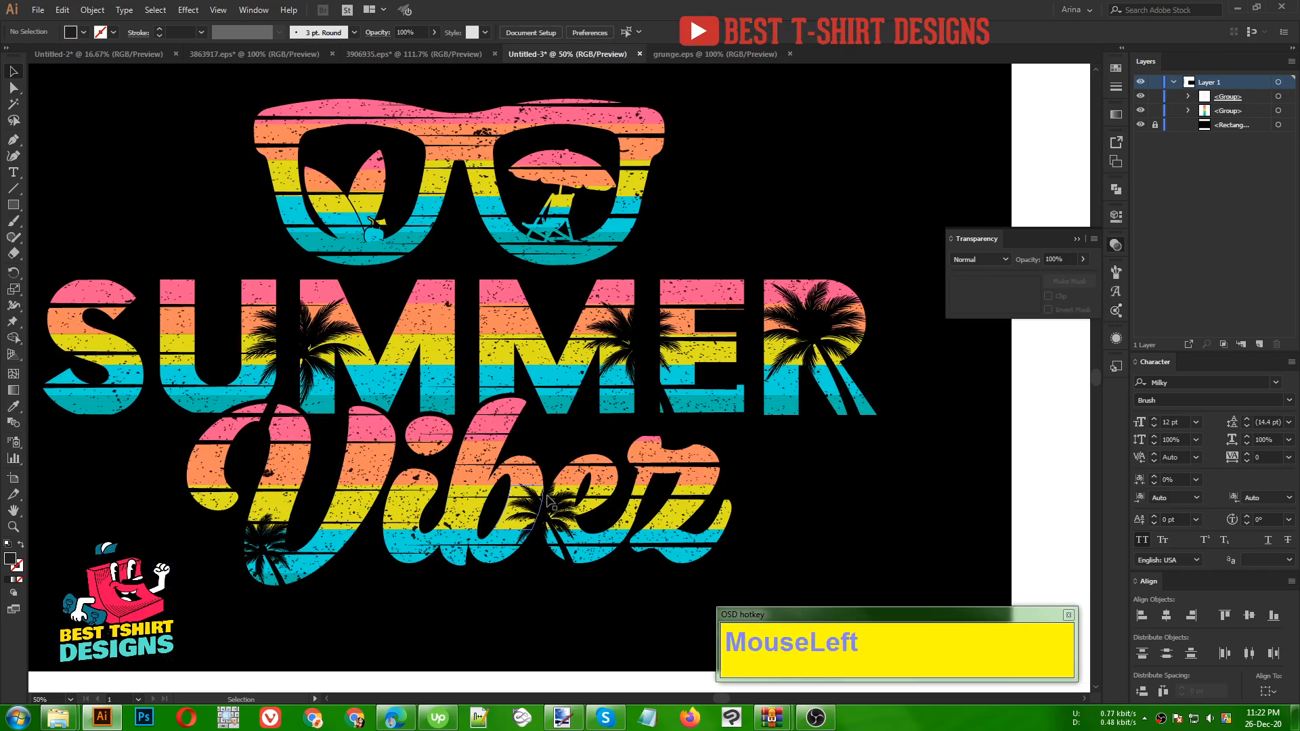
click(536, 392)
drag(536, 393, 590, 399)
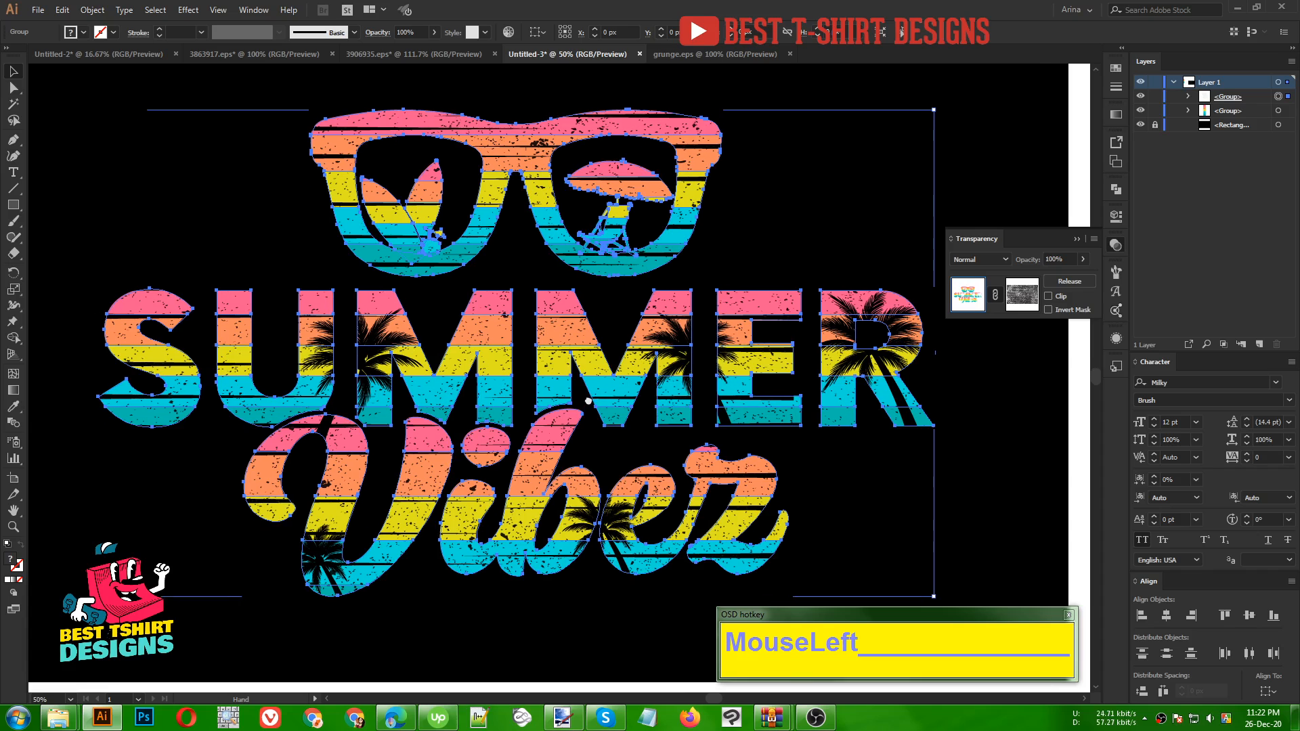
click(1089, 336)
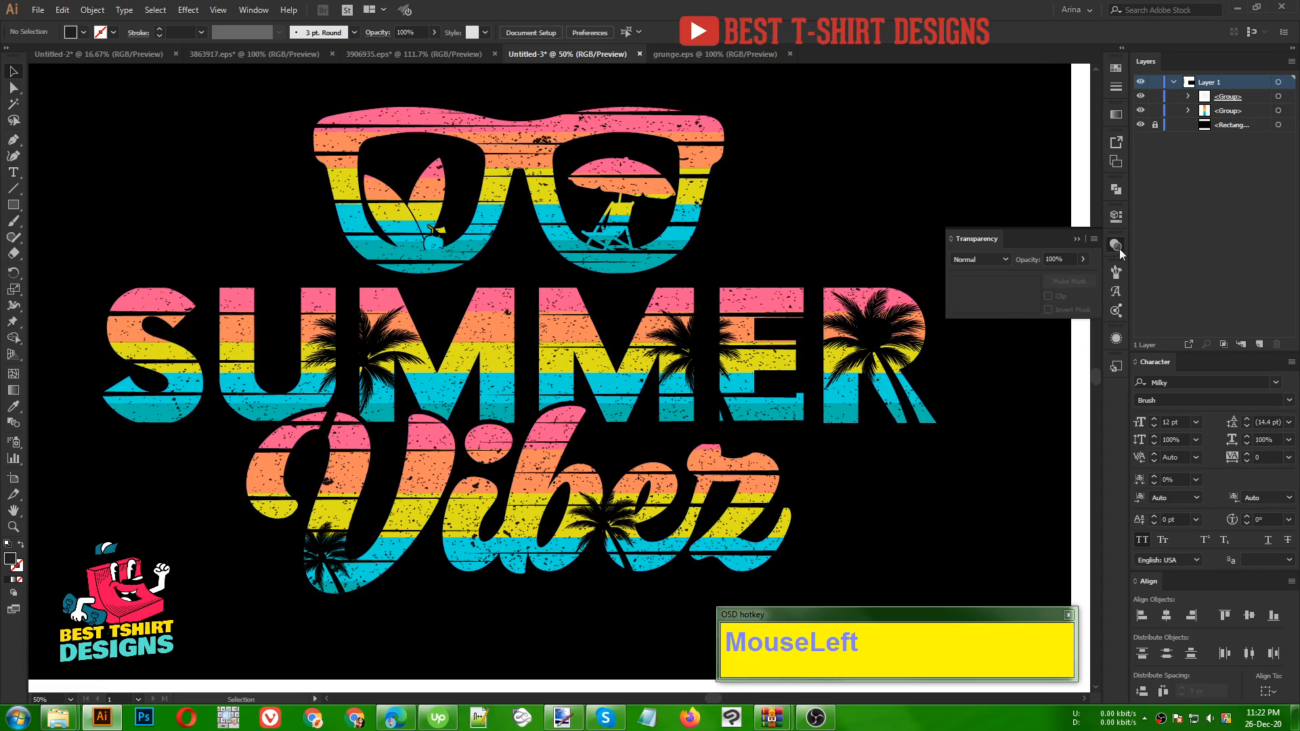
click(1117, 247)
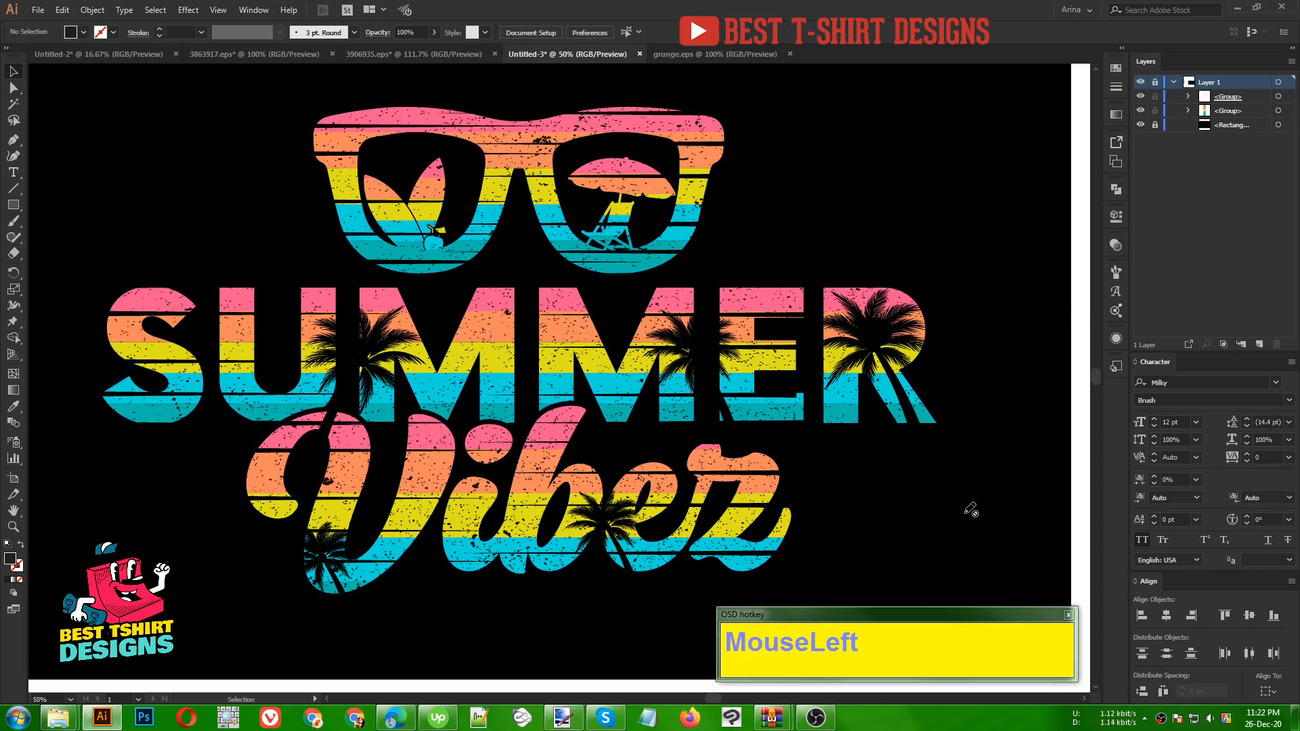
click(1067, 616)
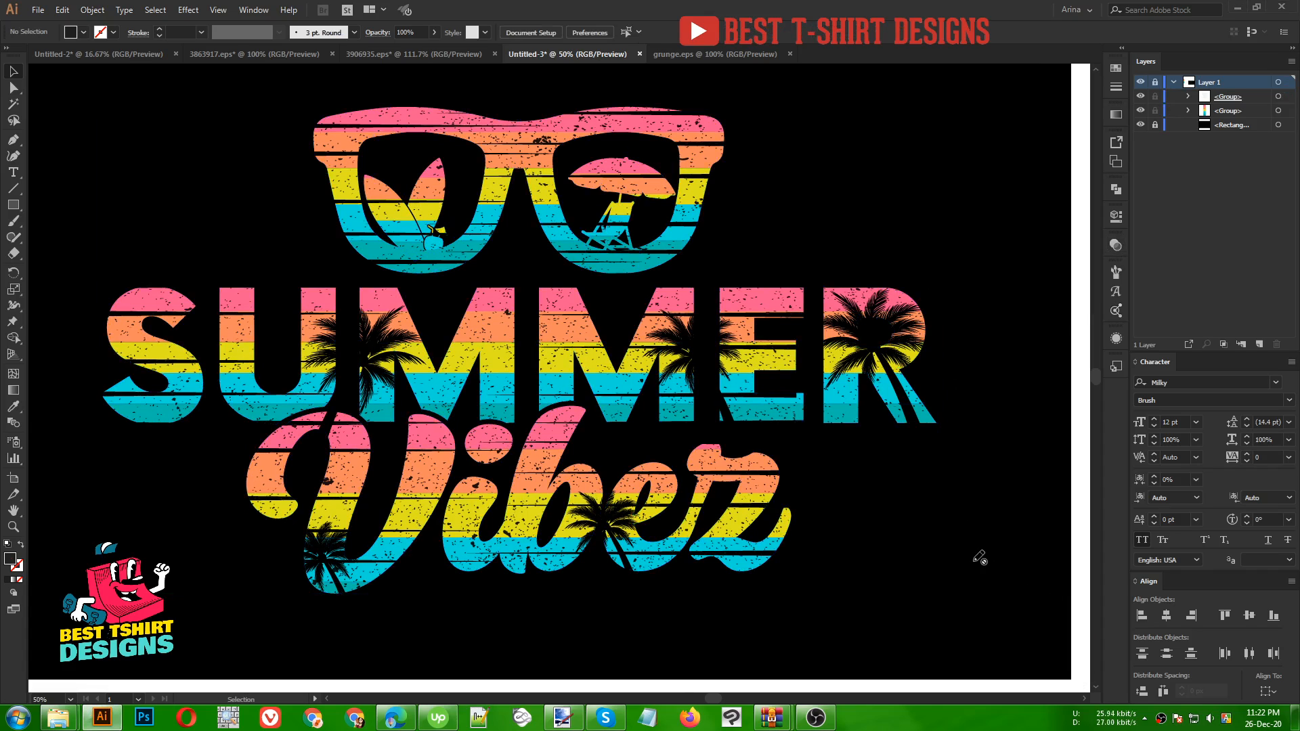